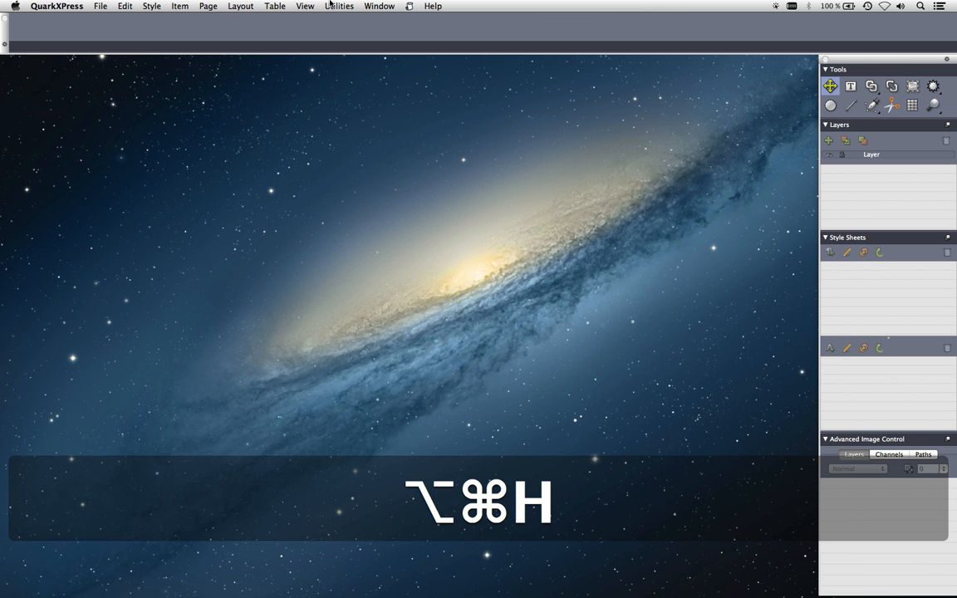
# - Bring the Styles-1_en.qxp layout to the front, enlarge its window and fit the page in view
pyautogui.click(379, 6)
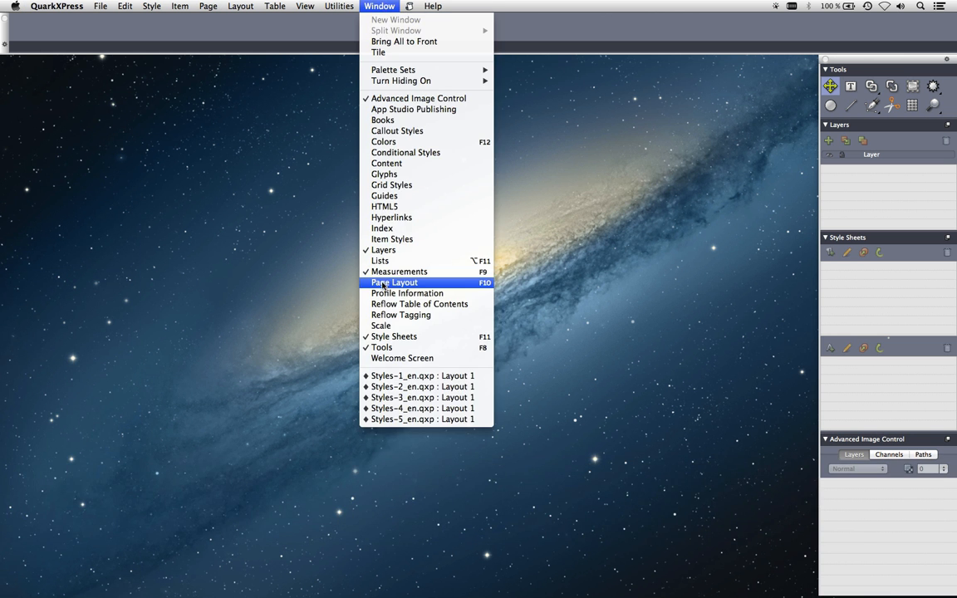
pyautogui.click(412, 376)
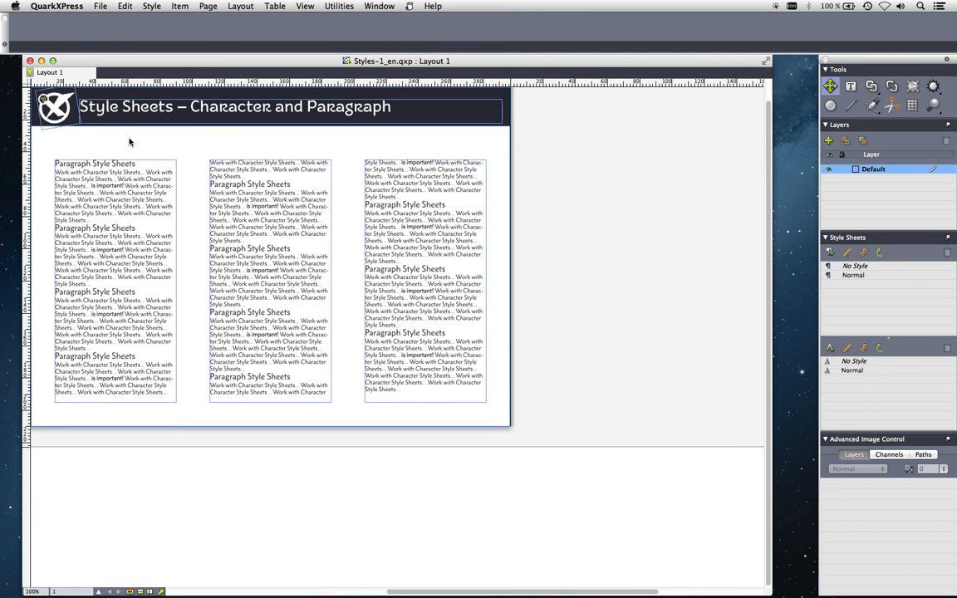
pyautogui.click(52, 61)
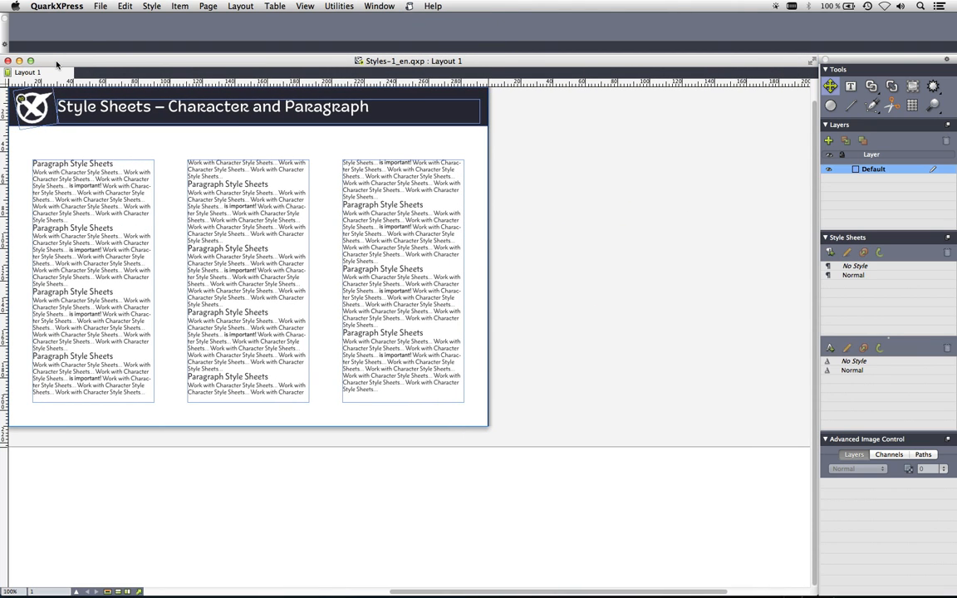
pyautogui.press('super+0')
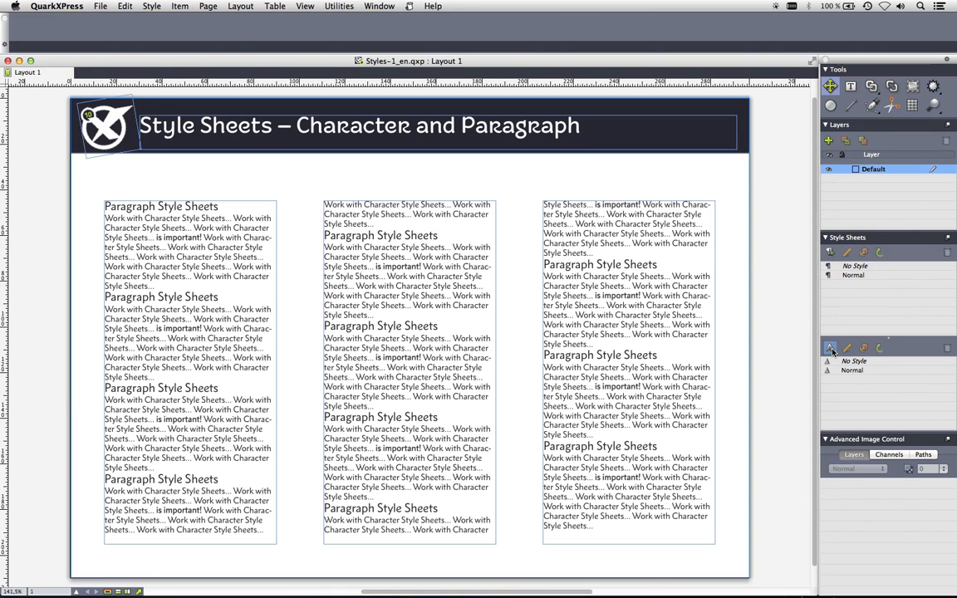
# - Create a paragraph style sheet named Title from the first heading's formatting, keeping its default character attributes
pyautogui.click(163, 211)
pyautogui.doubleClick(162, 210)
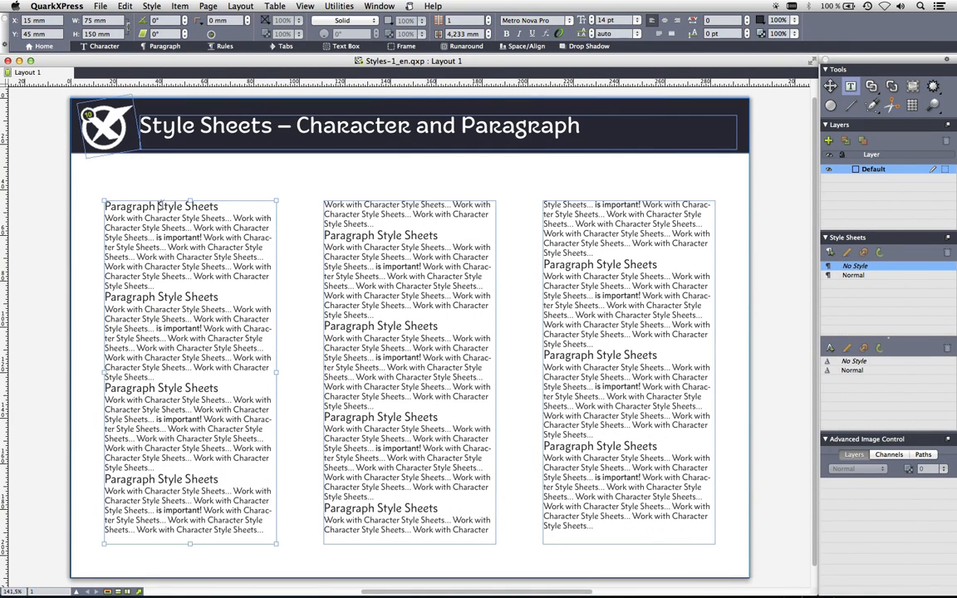
pyautogui.moveTo(158, 206); pyautogui.dragTo(132, 206)
pyautogui.click(828, 254)
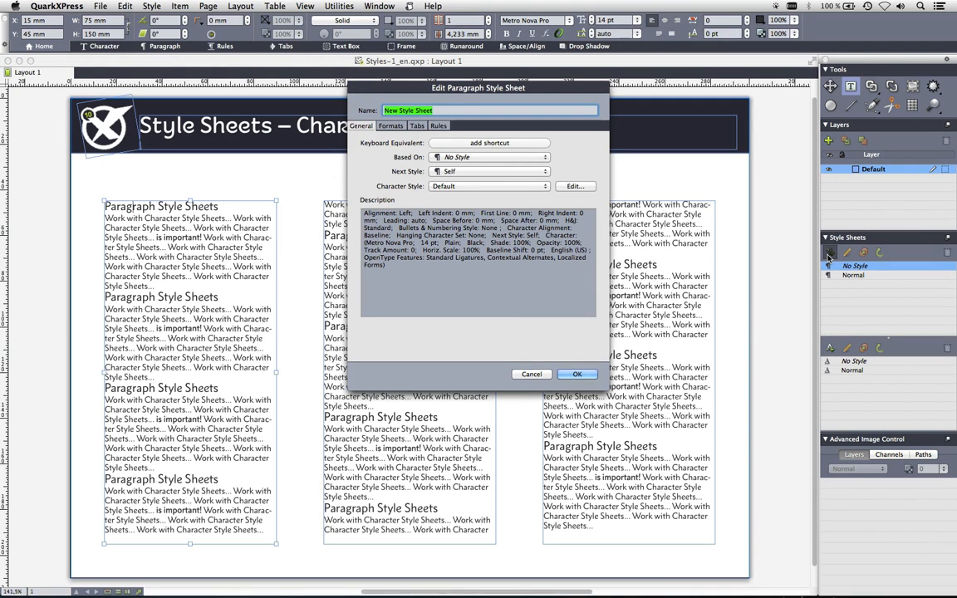
pyautogui.write('Title')
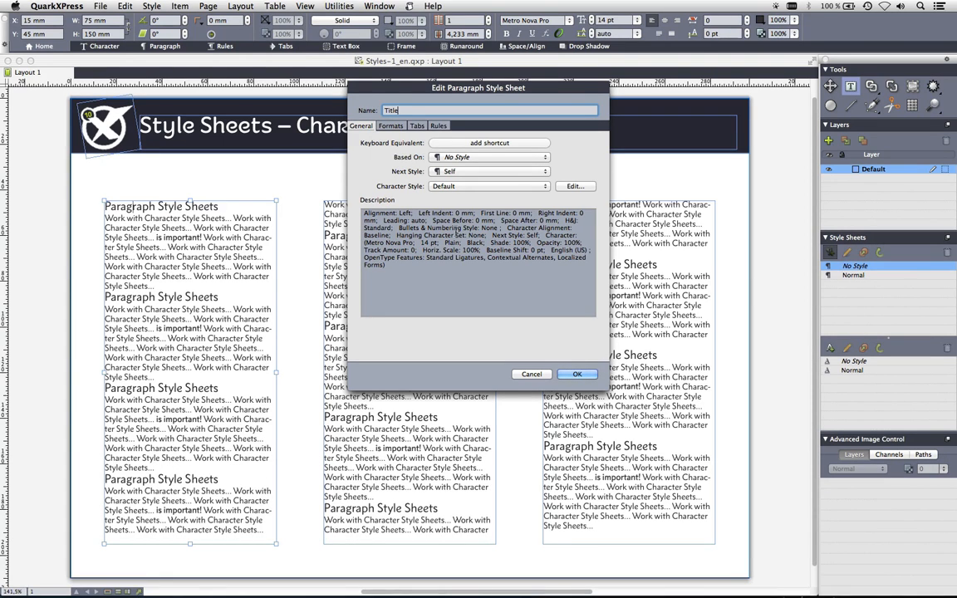
pyautogui.click(572, 187)
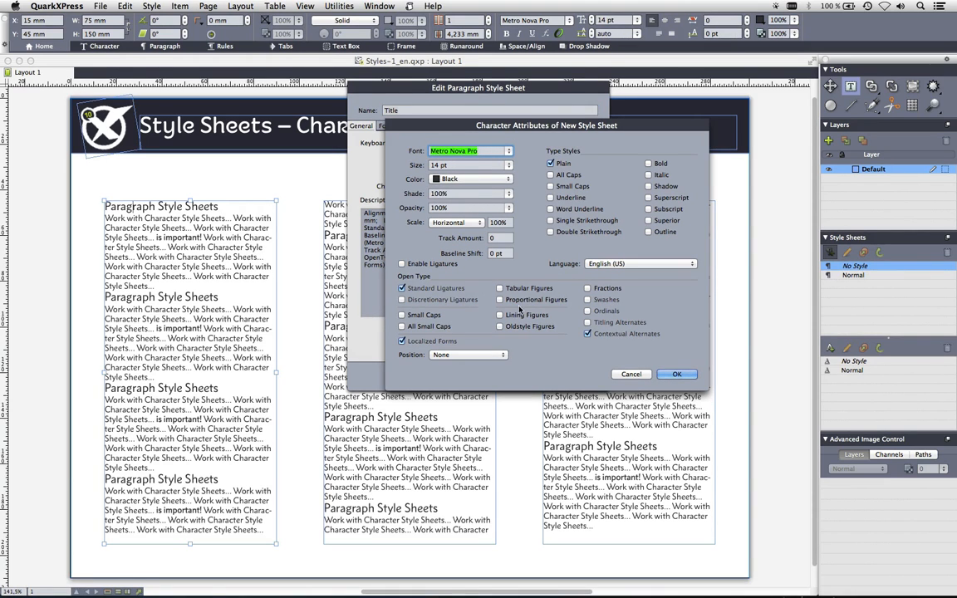
pyautogui.press('Return')
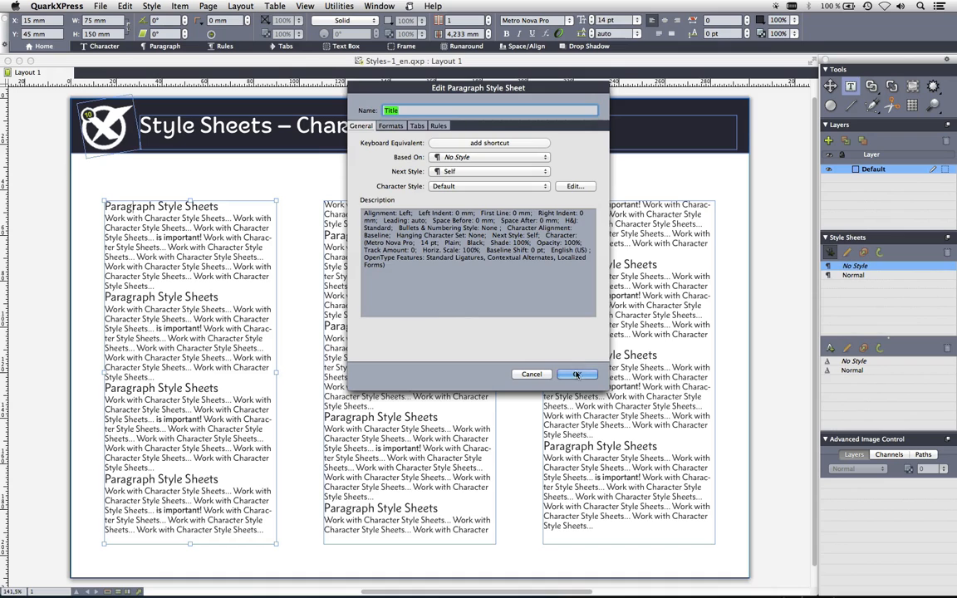
pyautogui.click(577, 374)
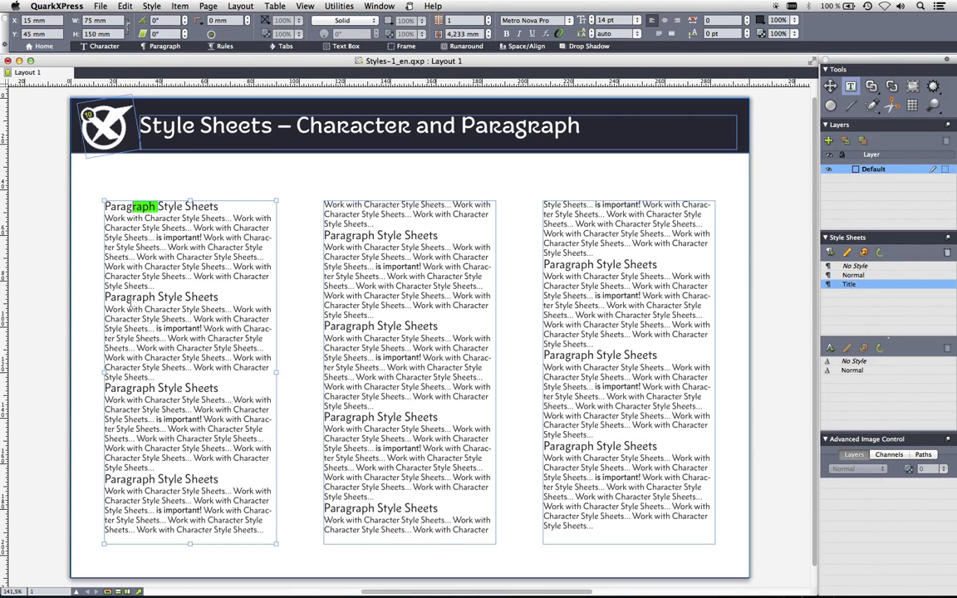
# - Apply the Title paragraph style sheet to the second and third headings in the first column
pyautogui.click(117, 273)
pyautogui.click(831, 284)
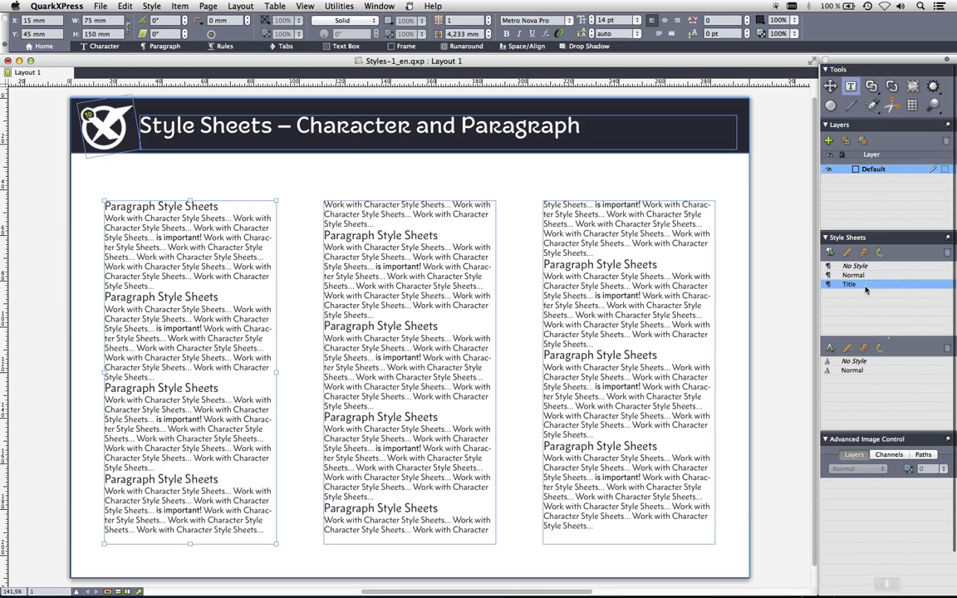
pyautogui.click(155, 377)
pyautogui.click(215, 387)
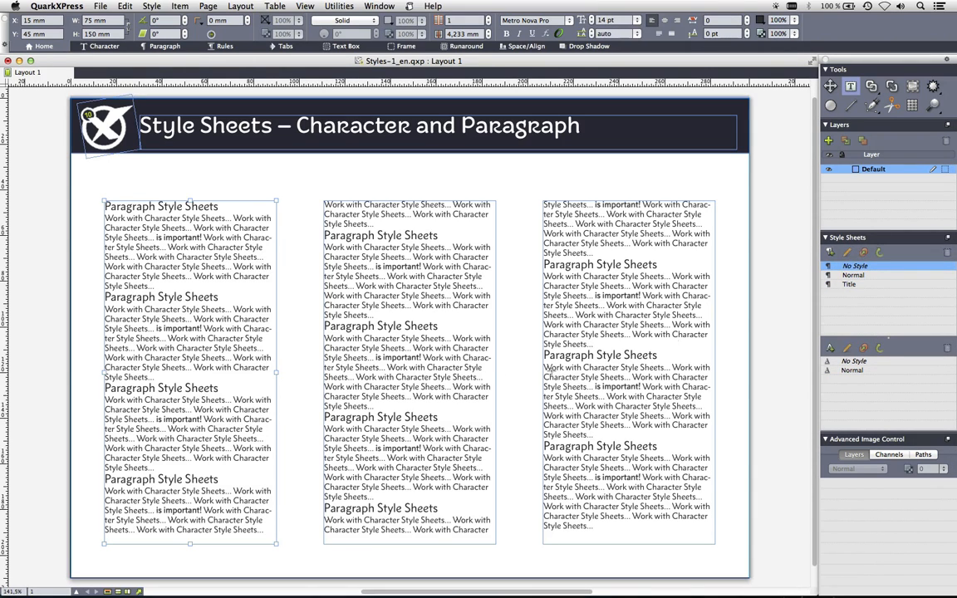
pyautogui.click(847, 284)
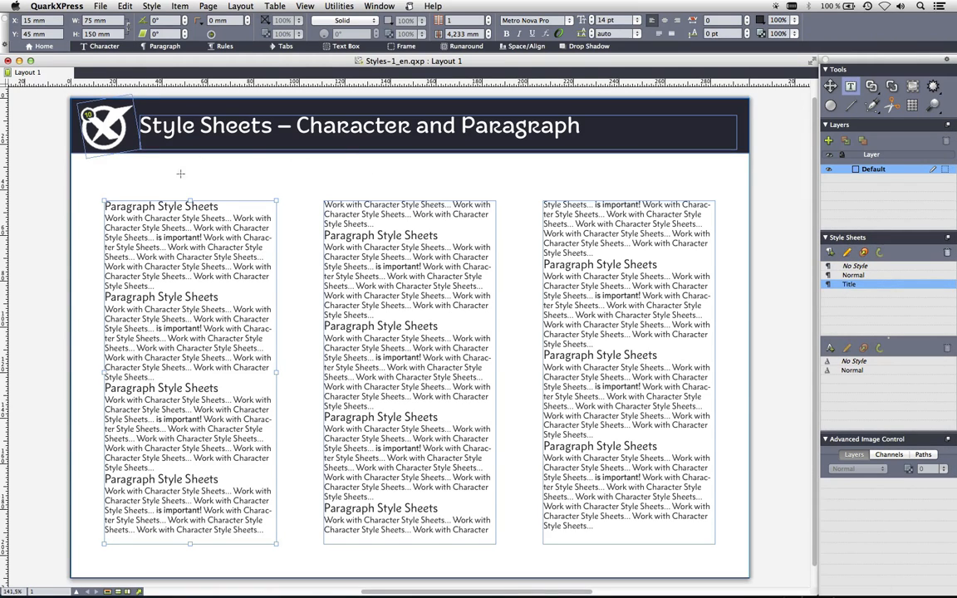
# - Override the first heading's local formatting with a 15 pt size and Magenta text color
pyautogui.tripleClick(147, 206)
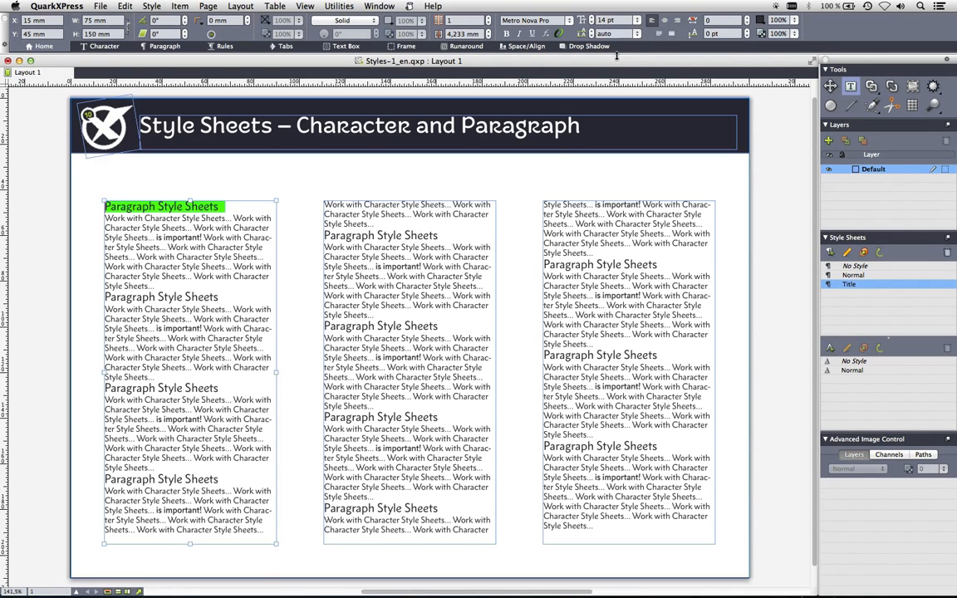
pyautogui.click(636, 20)
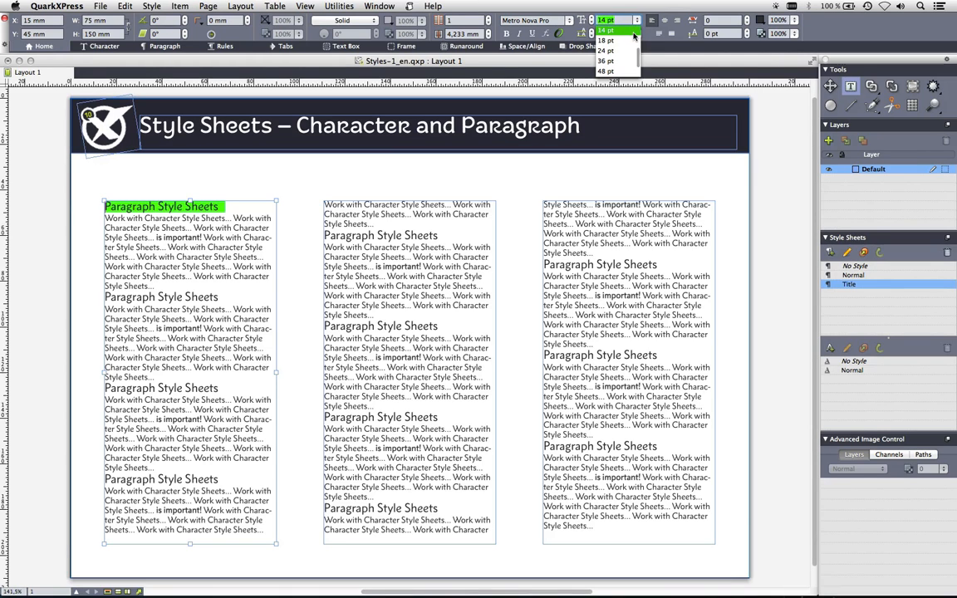
pyautogui.write('15')
pyautogui.press('Return')
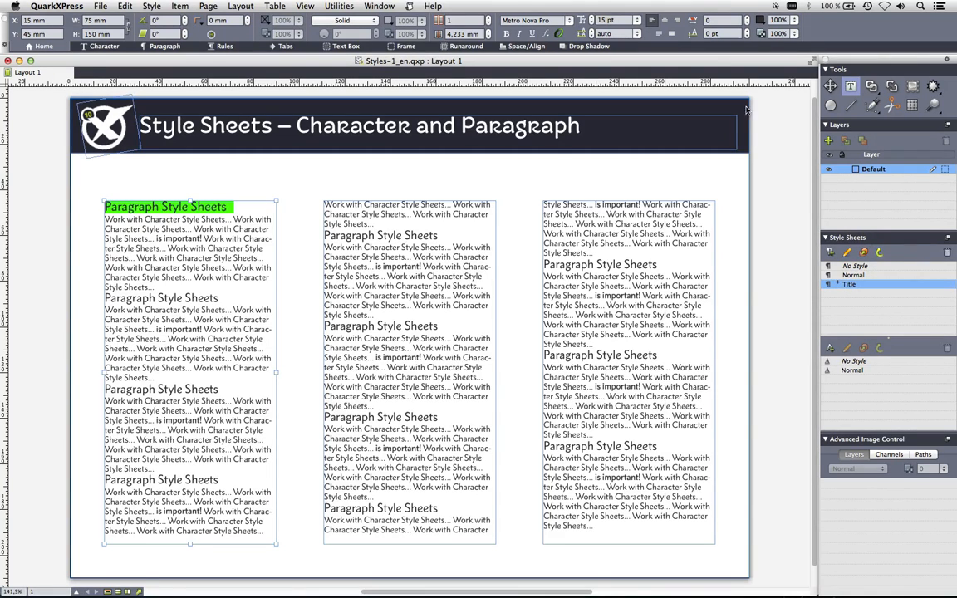
pyautogui.click(761, 18)
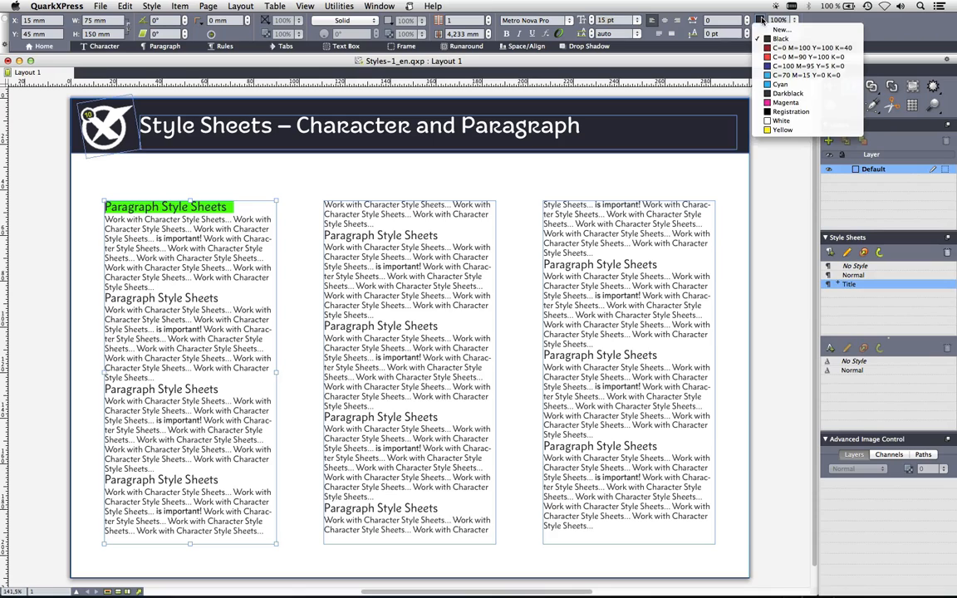
pyautogui.click(769, 93)
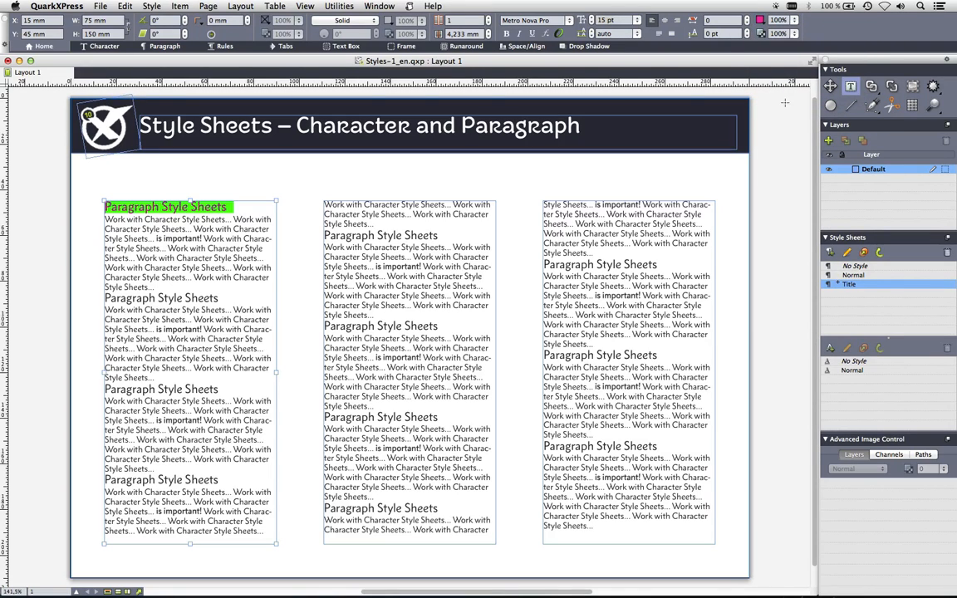
pyautogui.click(131, 247)
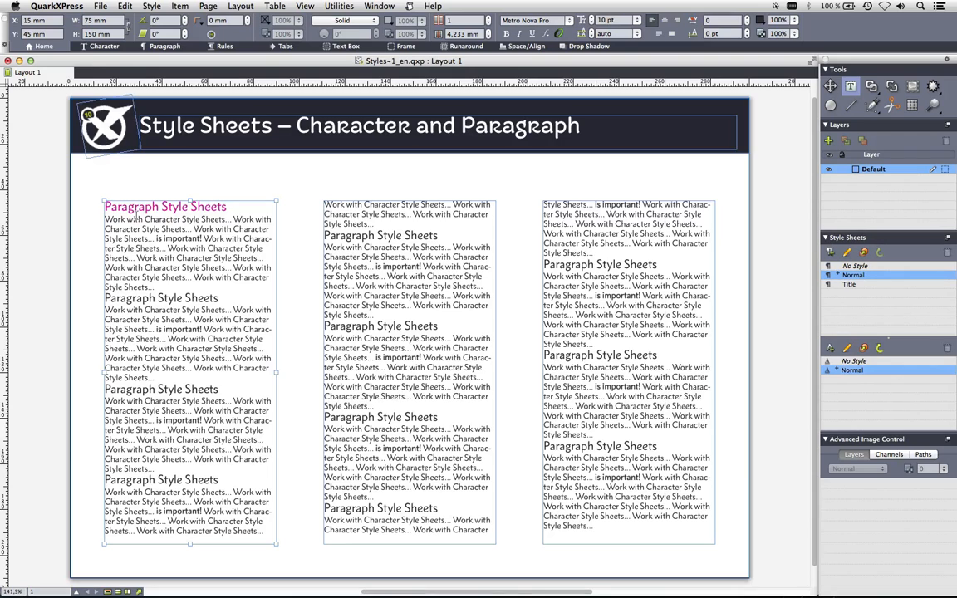
pyautogui.click(142, 298)
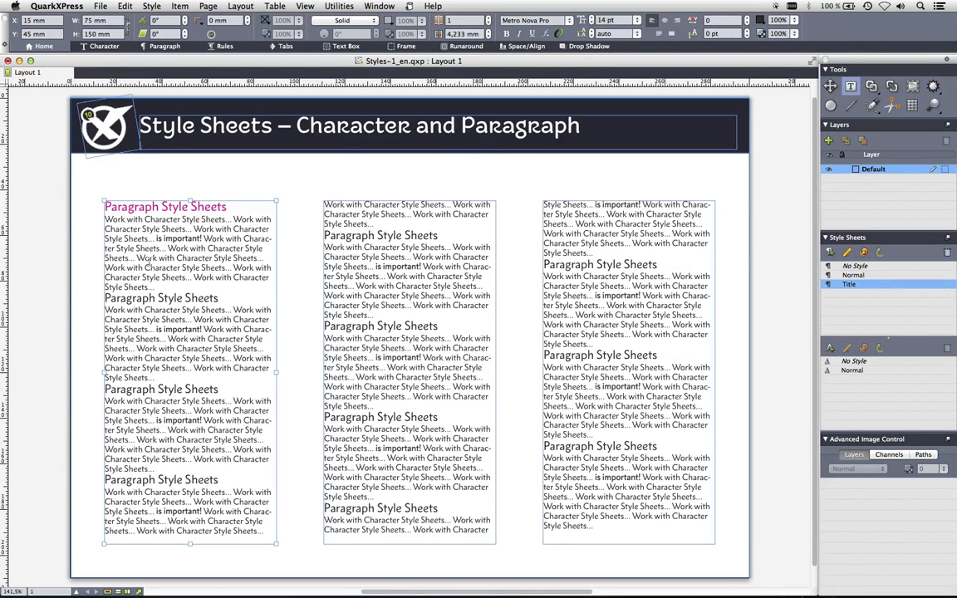
# - Create a paragraph style sheet named Body from the text below the first heading
pyautogui.click(129, 221)
pyautogui.moveTo(126, 220)
pyautogui.mouseDown()
pyautogui.moveTo(191, 230)
pyautogui.moveTo(125, 238)
pyautogui.mouseUp()
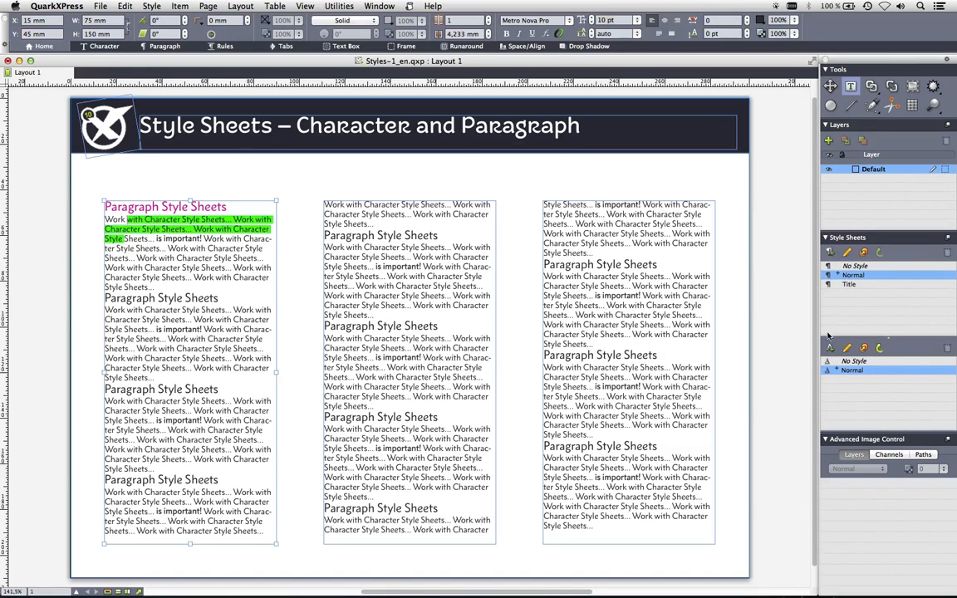
pyautogui.click(831, 256)
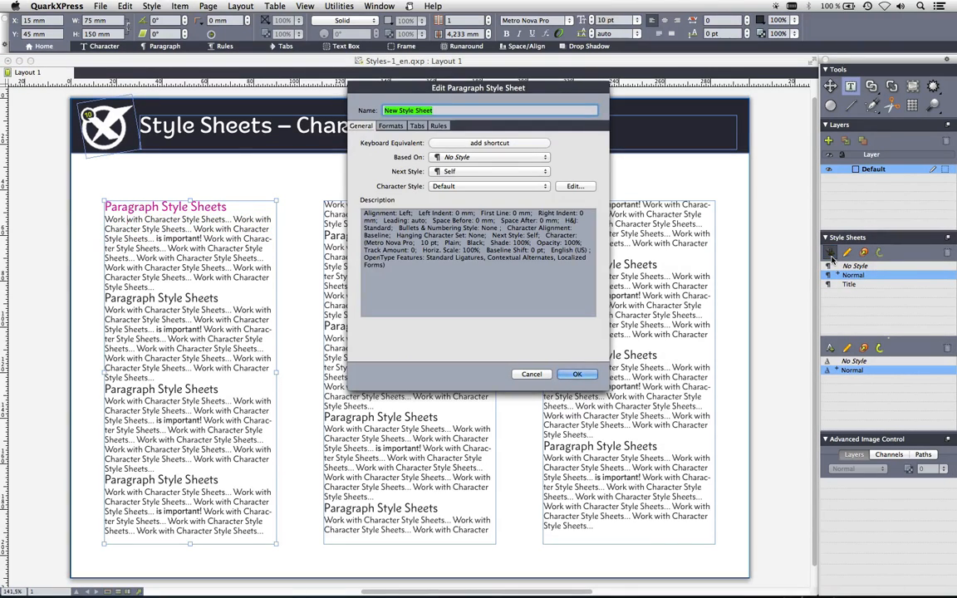
pyautogui.write('Body')
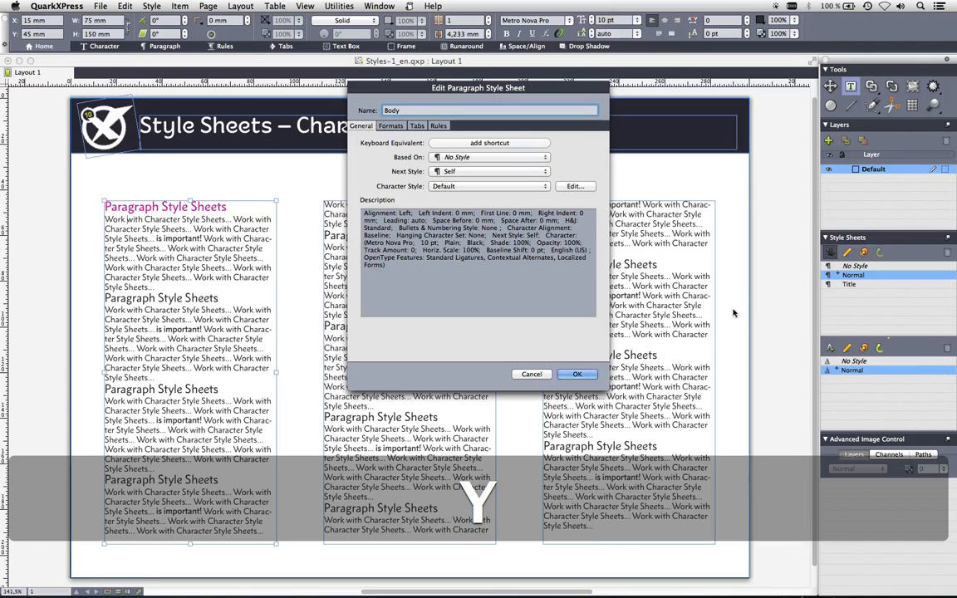
pyautogui.click(577, 373)
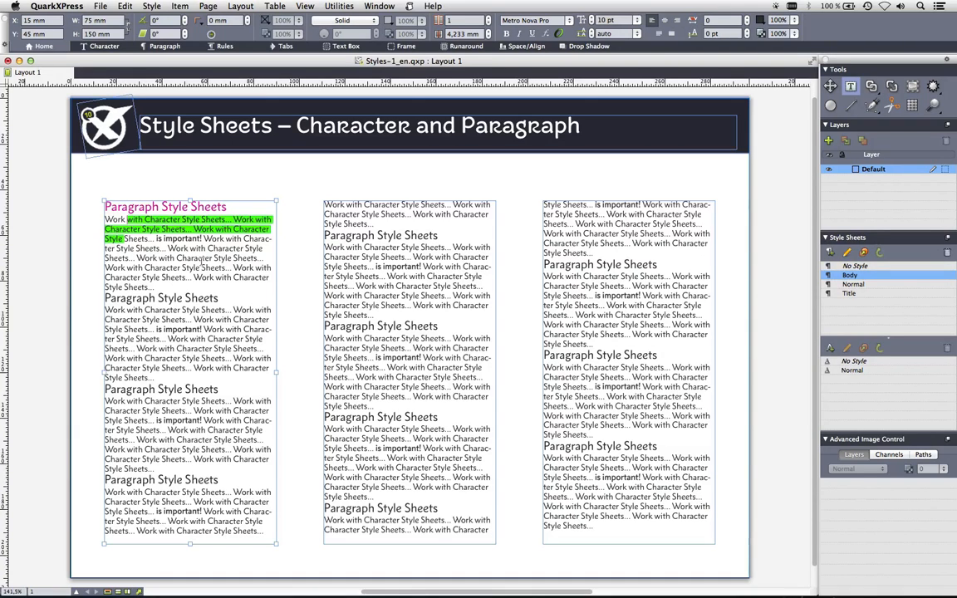
# - Select part of the second heading as a reference and open Find/Change with Ignore Attributes turned off
pyautogui.click(143, 297)
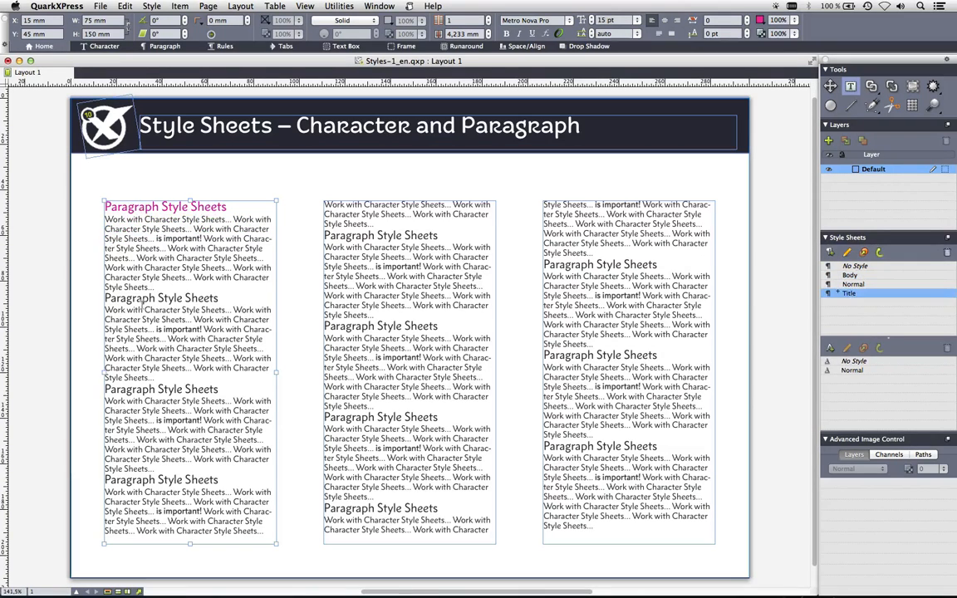
pyautogui.click(162, 389)
pyautogui.moveTo(137, 302); pyautogui.dragTo(129, 302)
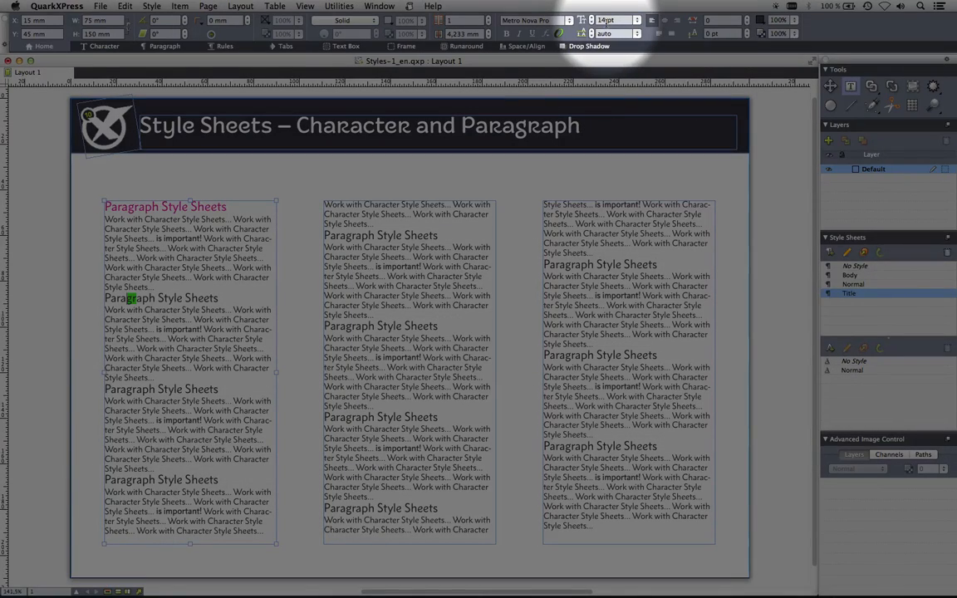
pyautogui.click(125, 6)
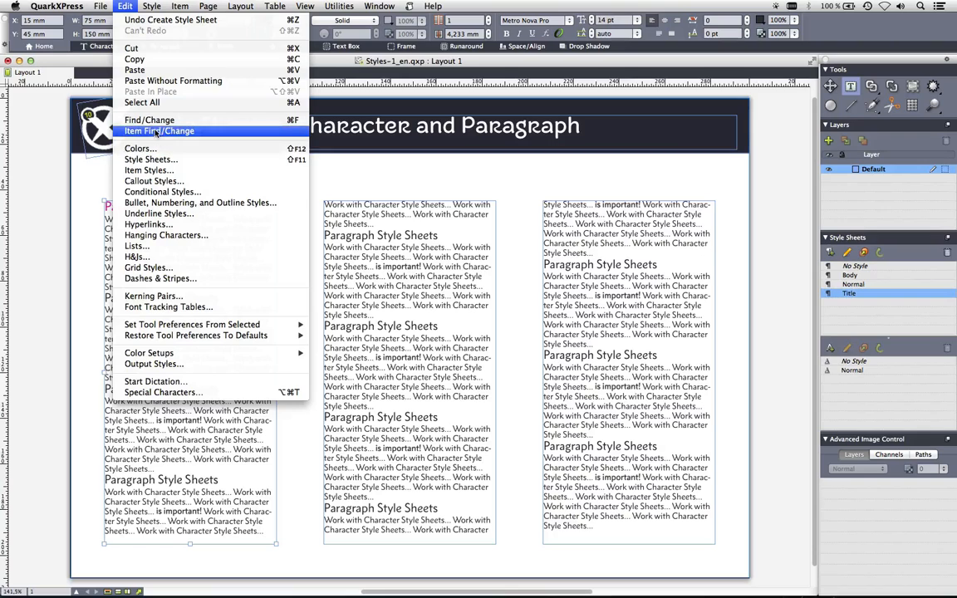
pyautogui.click(143, 119)
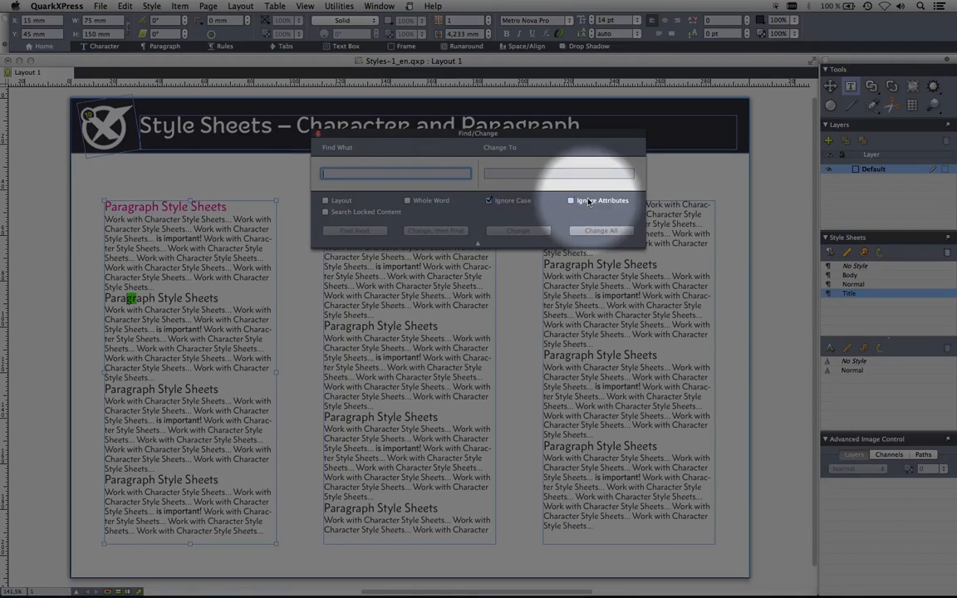
pyautogui.click(591, 201)
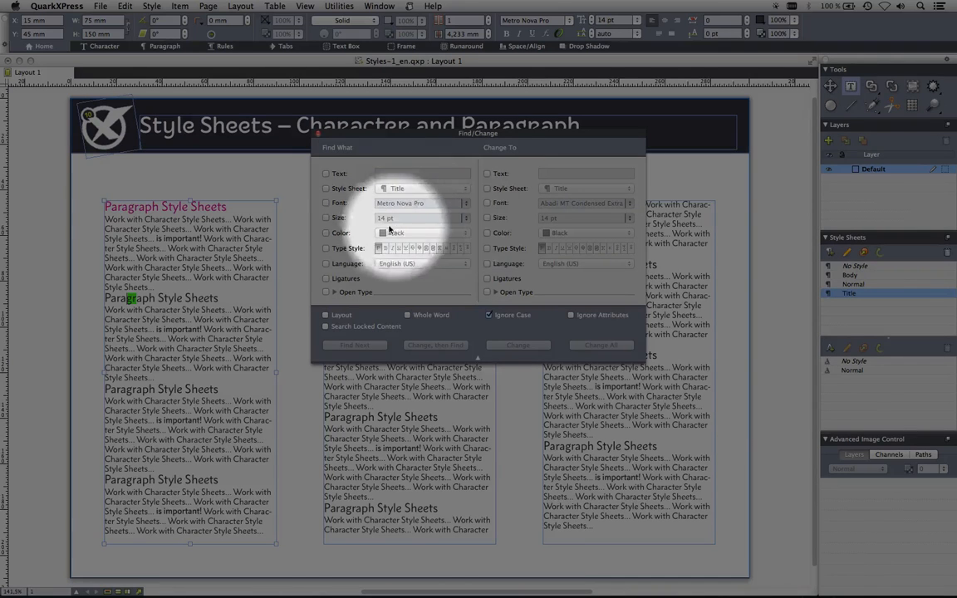
# - Set the search to Metro Nova Pro at 14 pt and the replacement to the Title paragraph style sheet
pyautogui.click(340, 205)
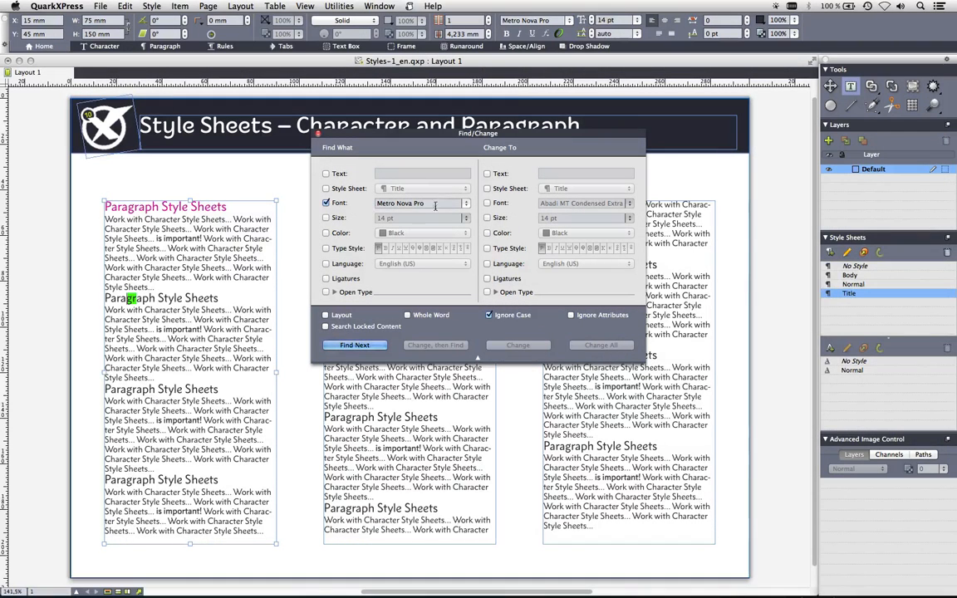
pyautogui.click(338, 219)
pyautogui.click(488, 189)
pyautogui.click(553, 190)
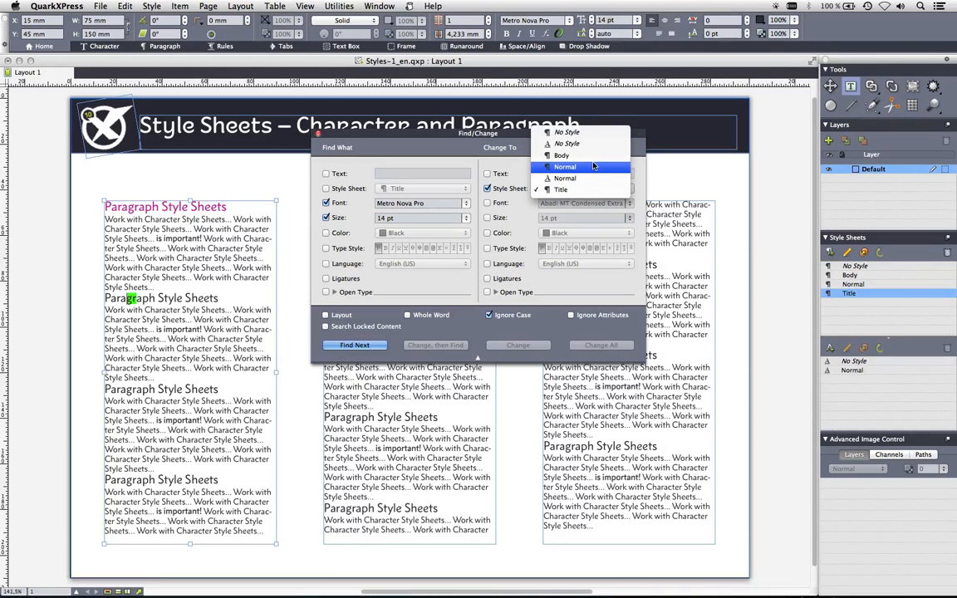
pyautogui.click(594, 190)
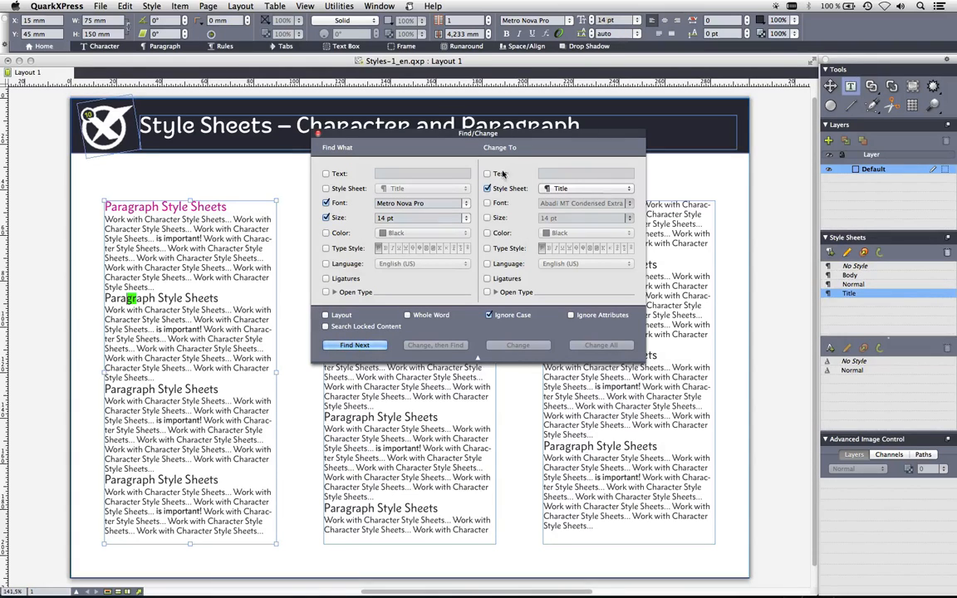
# - Find the first matching heading and change all matches to the Title style sheet
pyautogui.keyDown('alt'); pyautogui.click(376, 345); pyautogui.keyUp('alt')
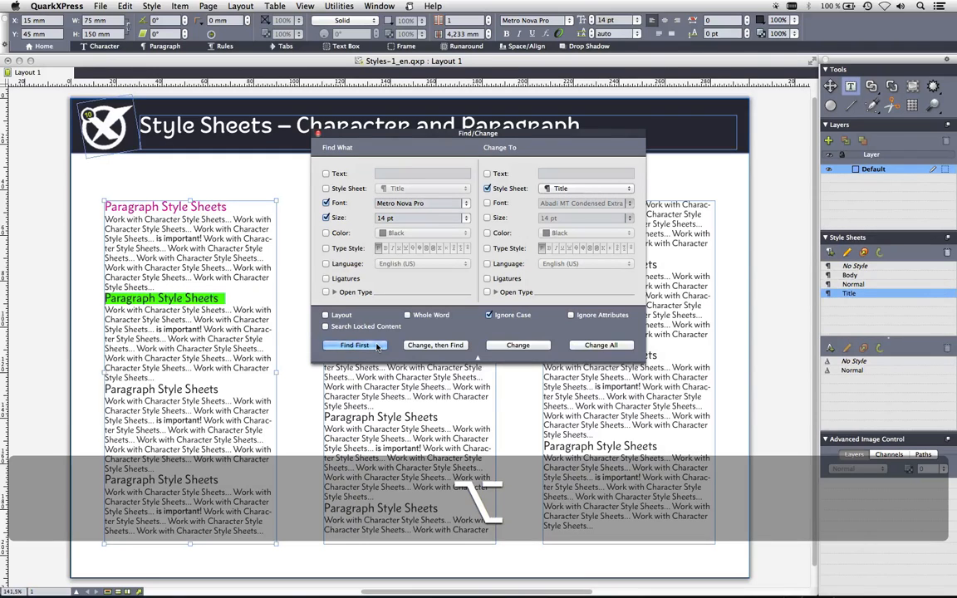
pyautogui.click(597, 347)
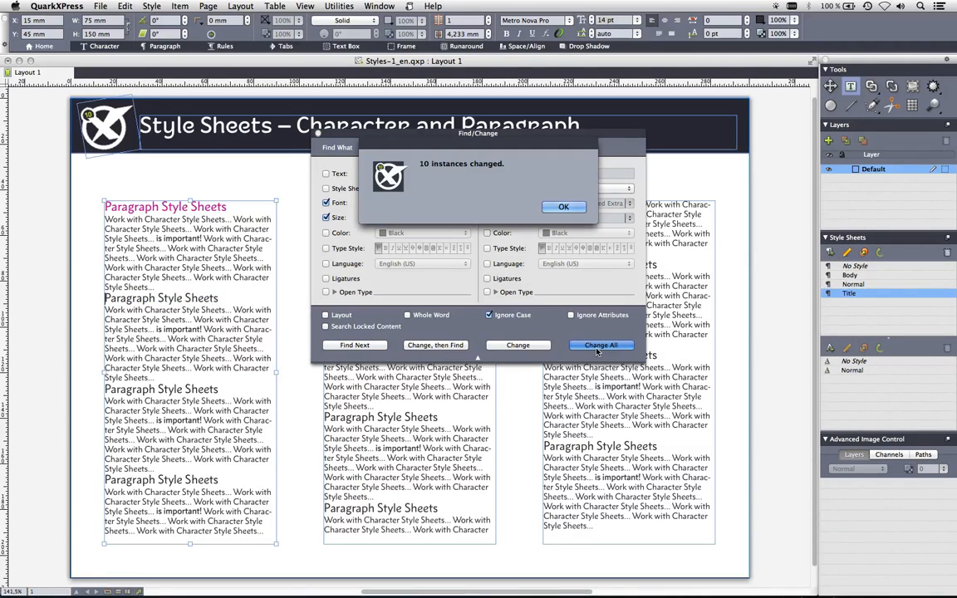
pyautogui.click(576, 204)
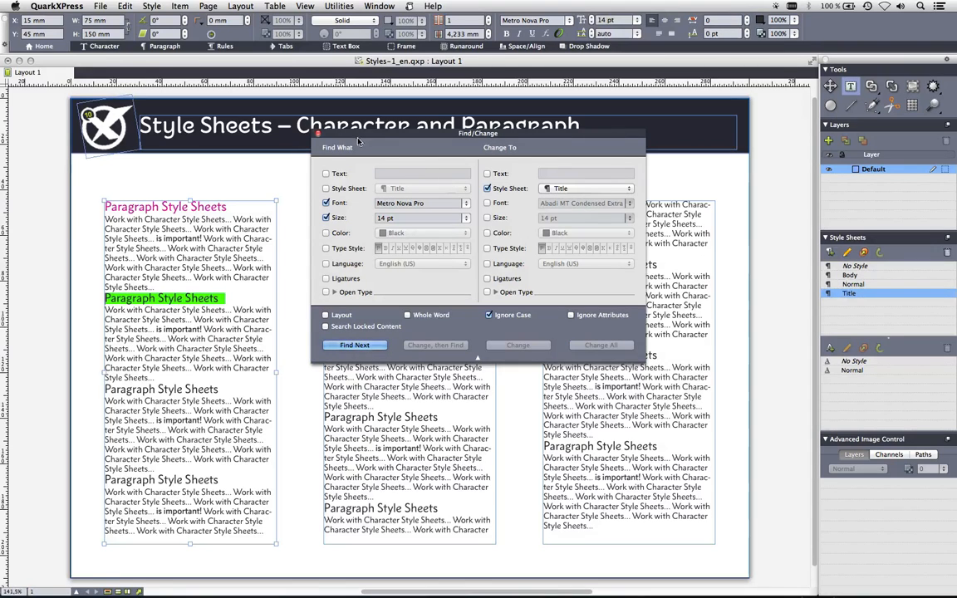
# - Close Find/Change and check the style sheet on a heading in the second column and one in the third
pyautogui.click(318, 133)
pyautogui.click(368, 240)
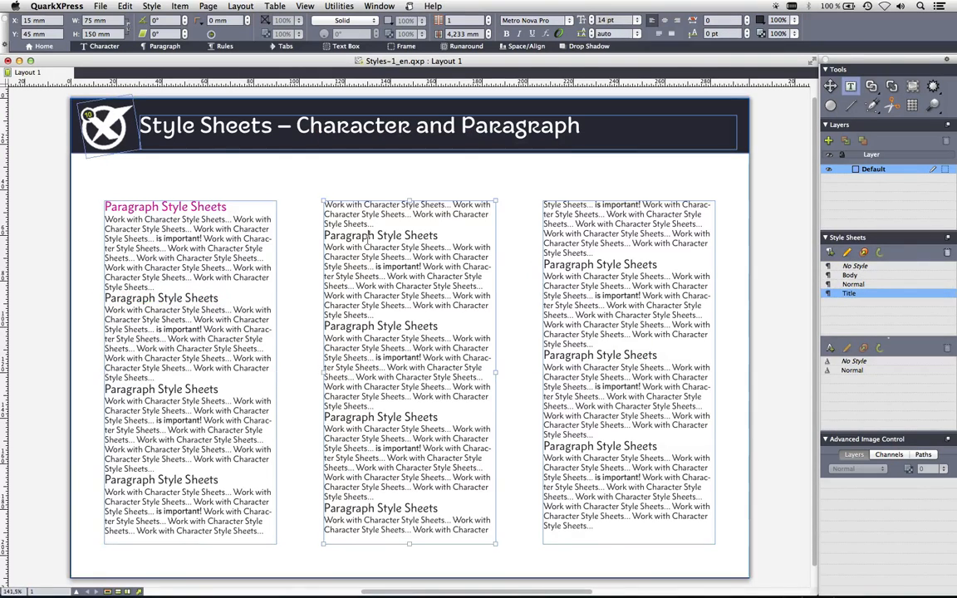
pyautogui.click(599, 265)
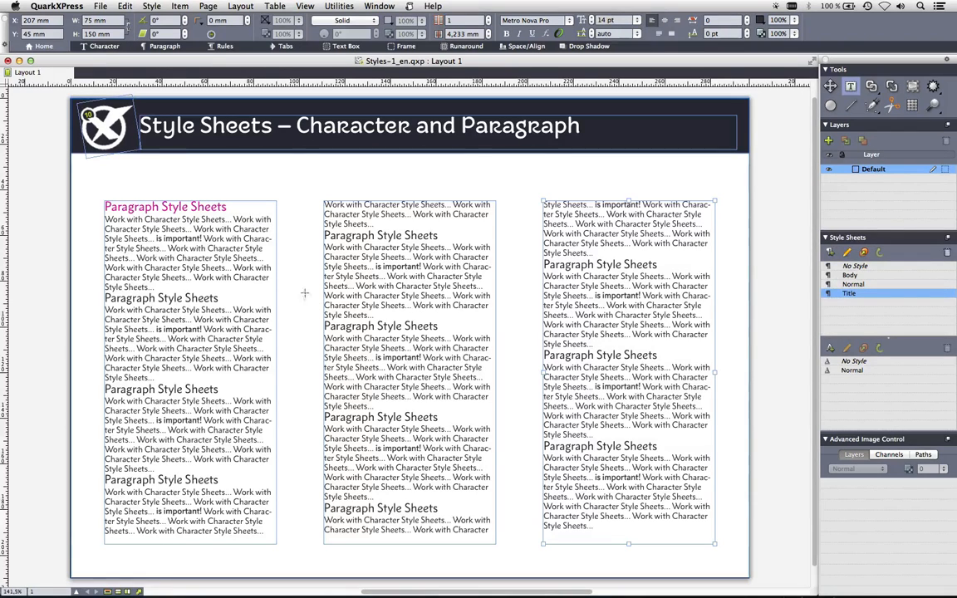
# - Draw an empty text box about 84 mm wide and 53 mm high on the pasteboard beside the page
pyautogui.press('alt')
pyautogui.moveTo(221, 285); pyautogui.dragTo(308, 292)
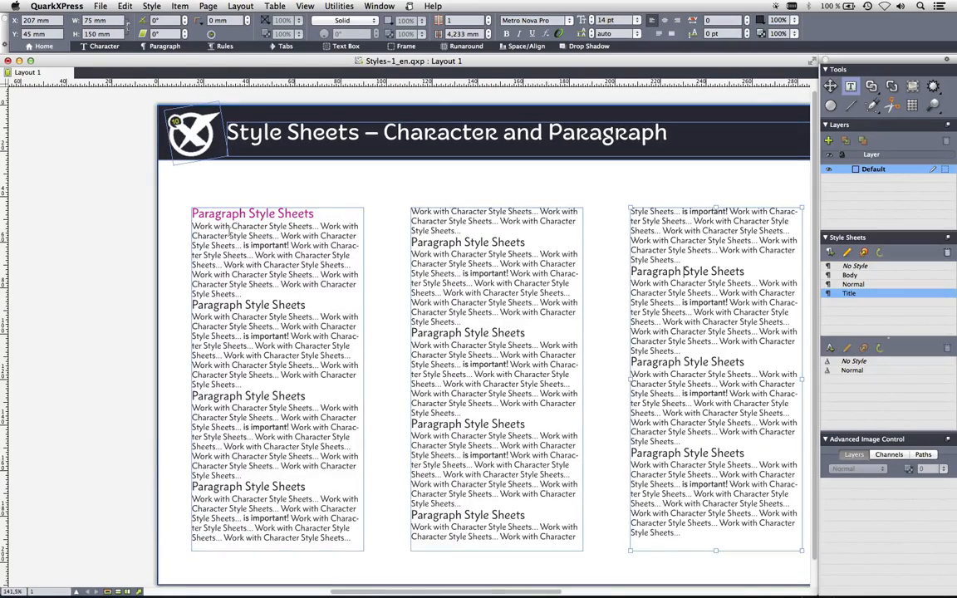
pyautogui.press('alt')
pyautogui.moveTo(230, 235); pyautogui.dragTo(367, 232)
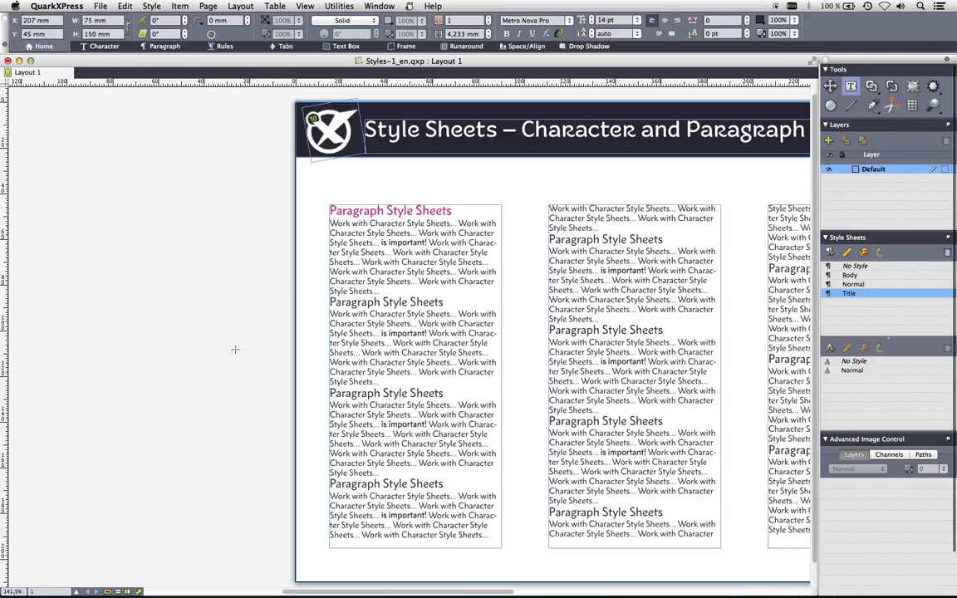
pyautogui.moveTo(57, 262); pyautogui.dragTo(250, 383)
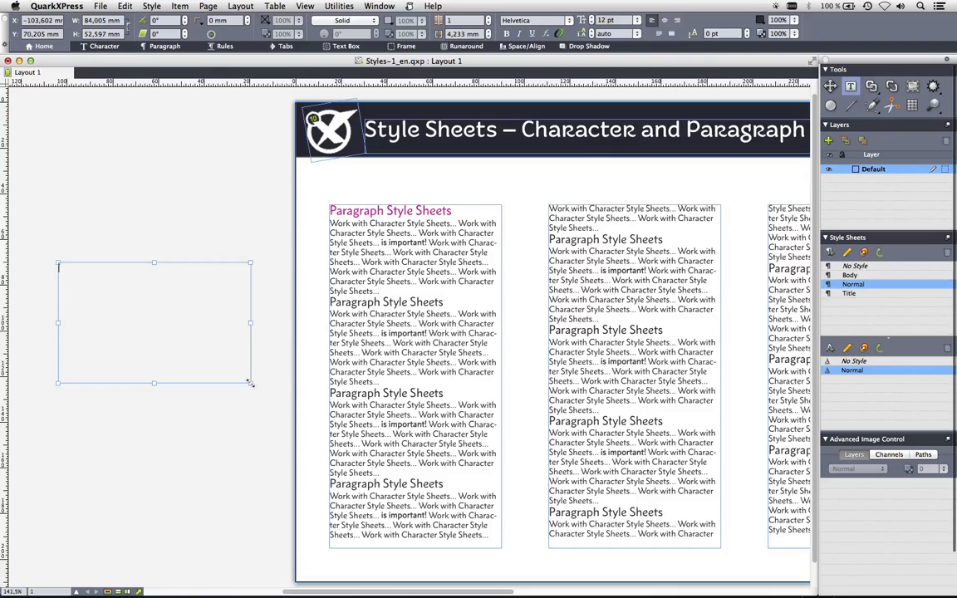
# - Edit the Title paragraph style sheet so that its Next Style is Body
pyautogui.rightClick(849, 296)
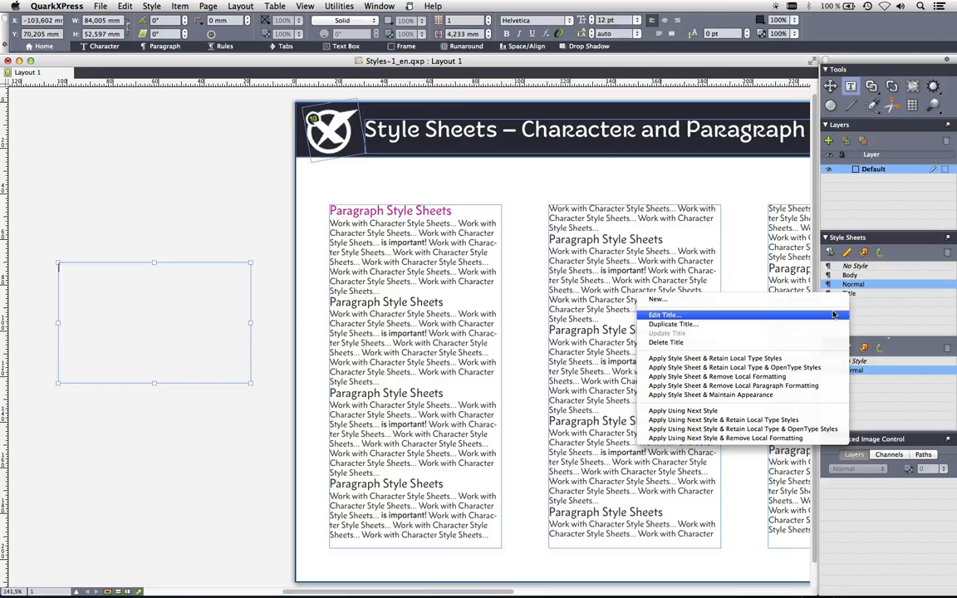
pyautogui.click(833, 315)
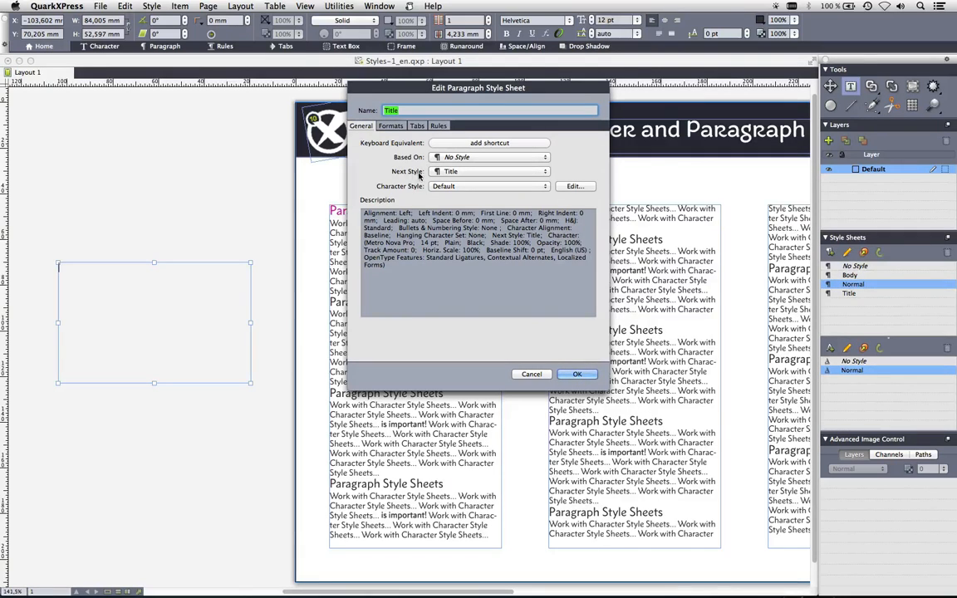
pyautogui.click(455, 171)
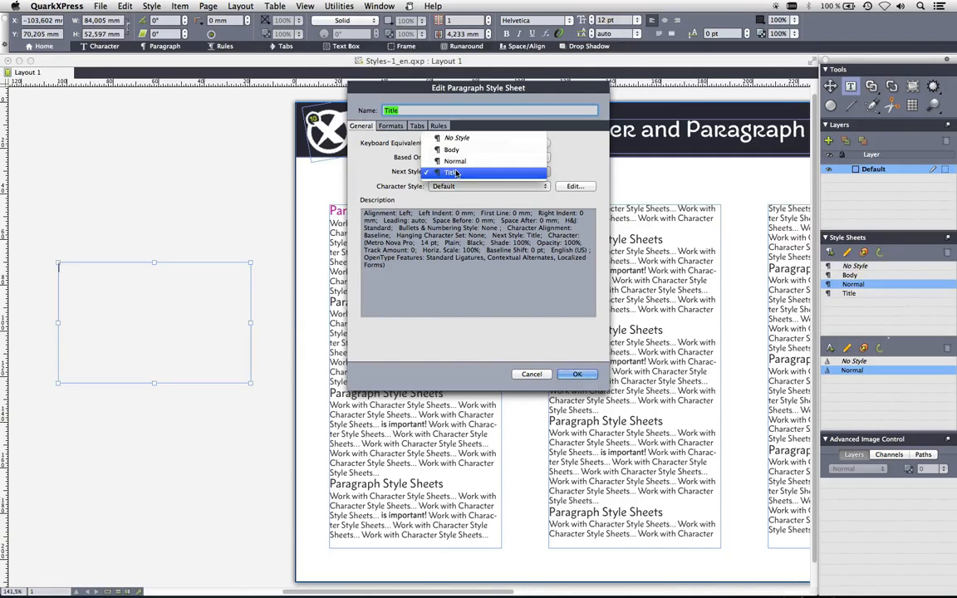
pyautogui.click(505, 155)
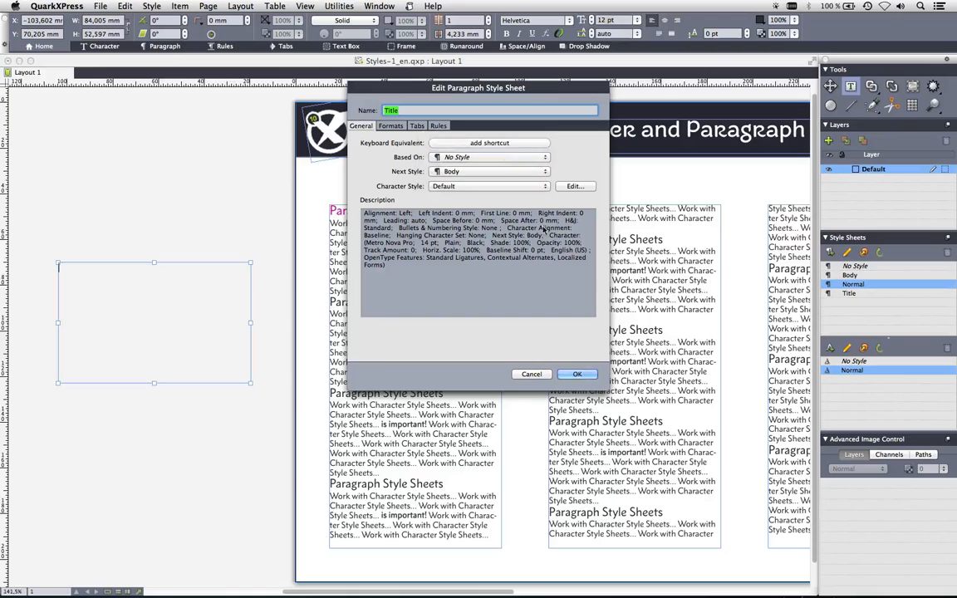
pyautogui.click(577, 373)
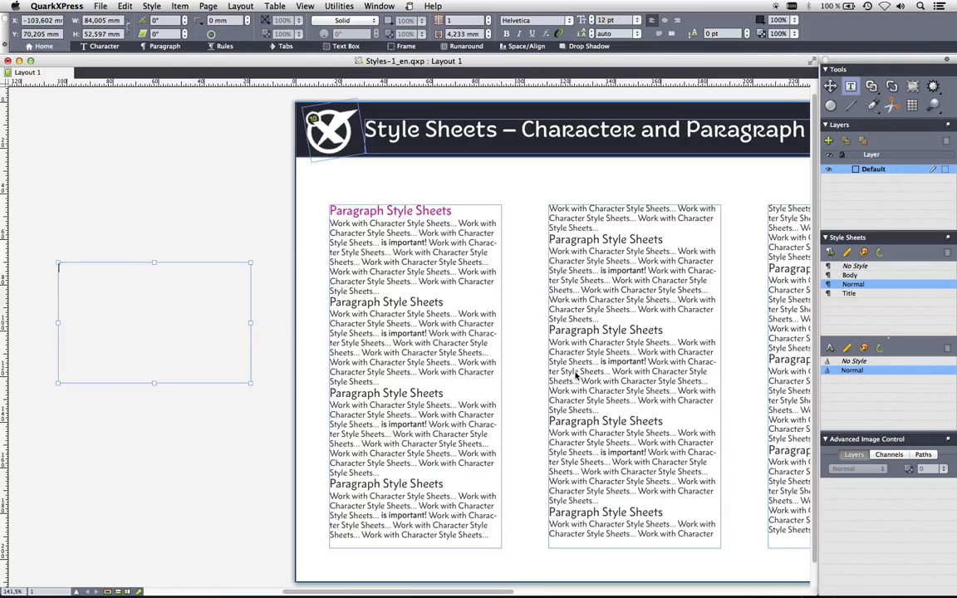
# - Edit the Body paragraph style sheet so that its Next Style is Title
pyautogui.rightClick(852, 275)
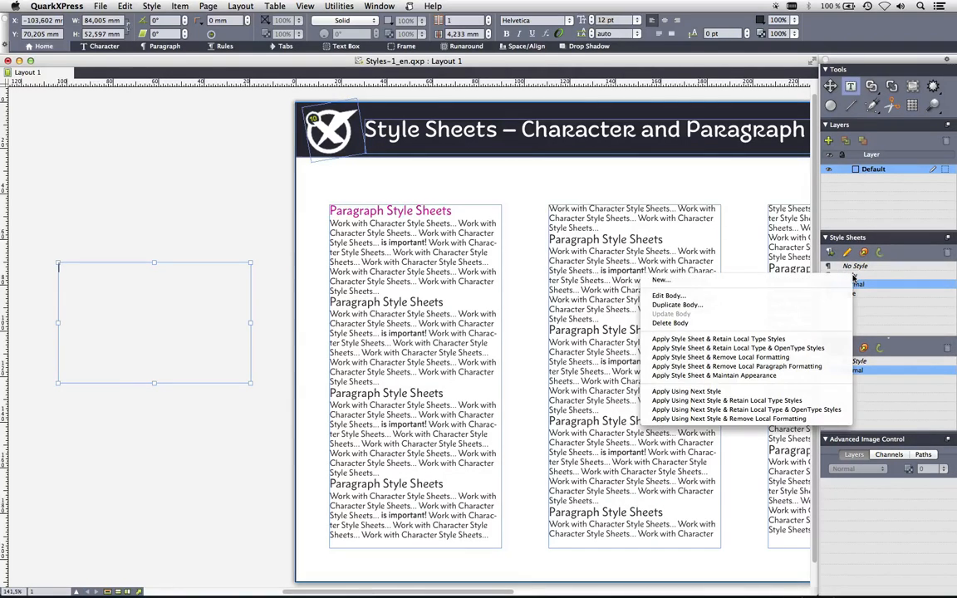
pyautogui.click(831, 297)
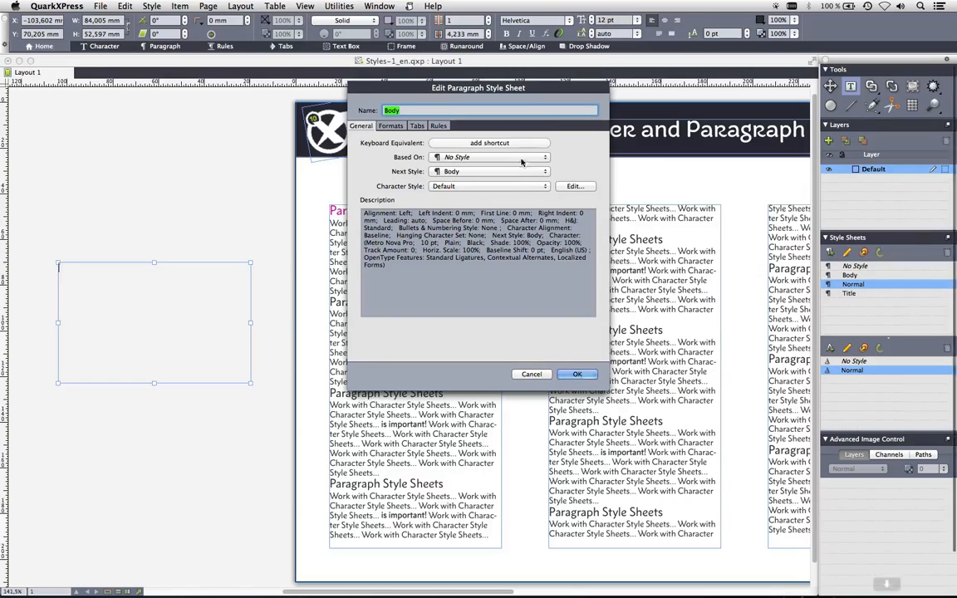
pyautogui.click(498, 171)
pyautogui.click(465, 195)
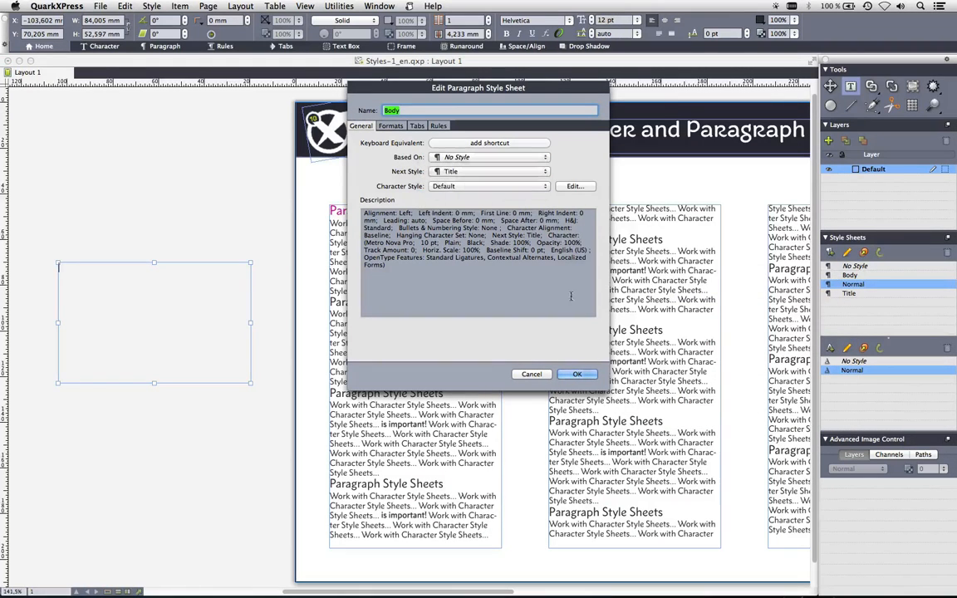
pyautogui.click(576, 374)
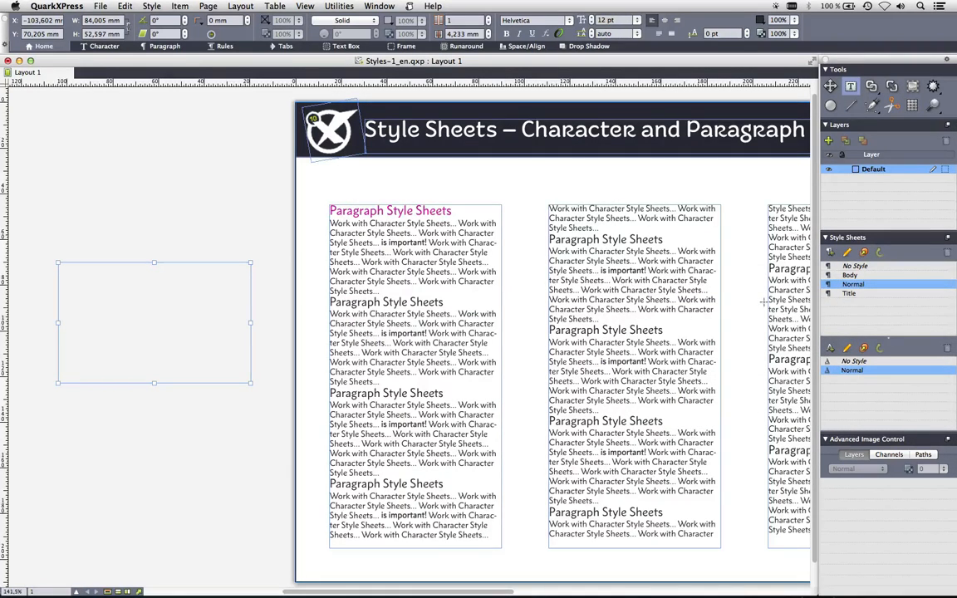
# - Apply the Title style sheet in the new text box and enter the paragraphs "Titel" and "Body", ending with a new paragraph
pyautogui.click(848, 293)
pyautogui.write('Tie')
pyautogui.press('BackSpace')
pyautogui.write('tel')
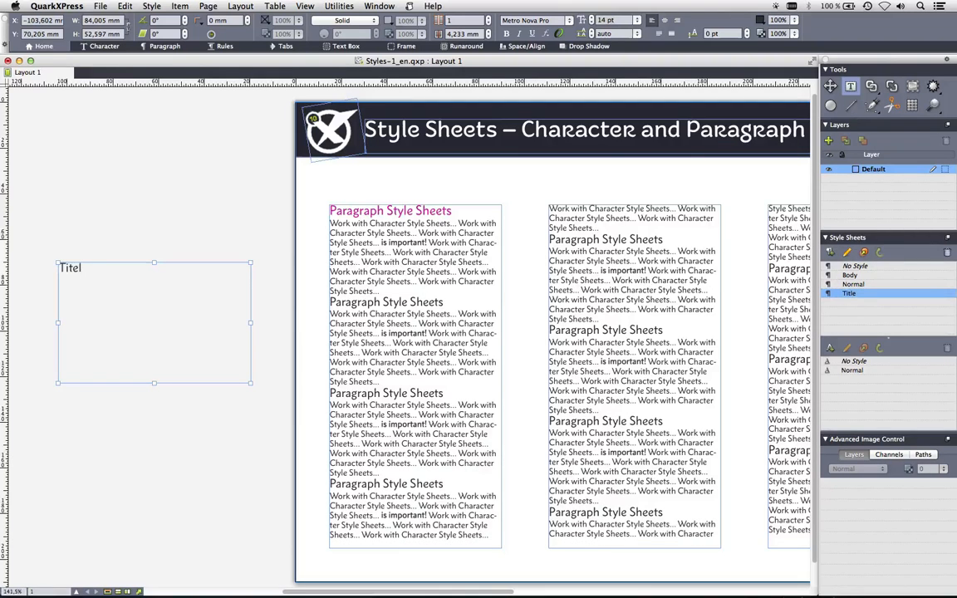
pyautogui.press('Return')
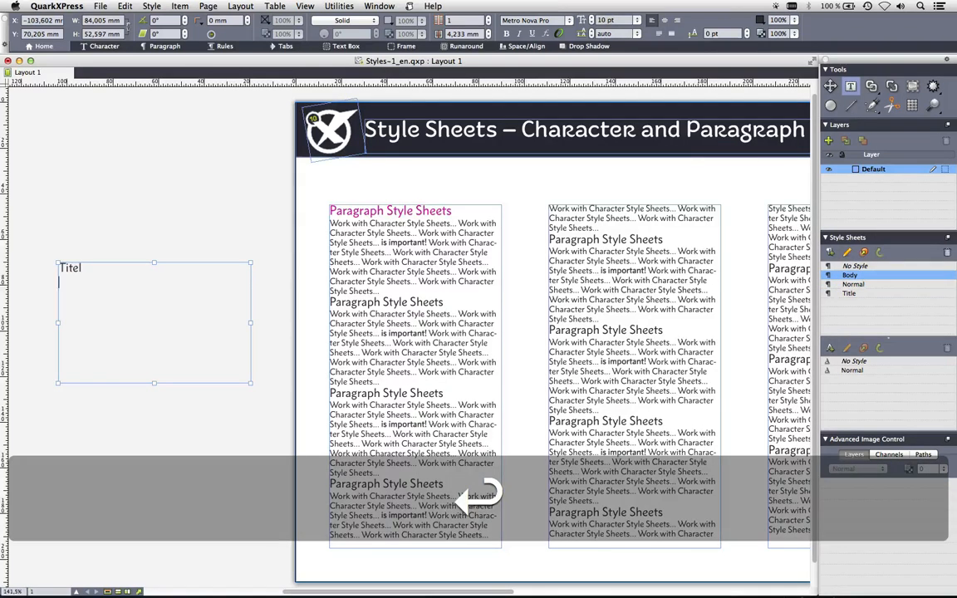
pyautogui.write('Body')
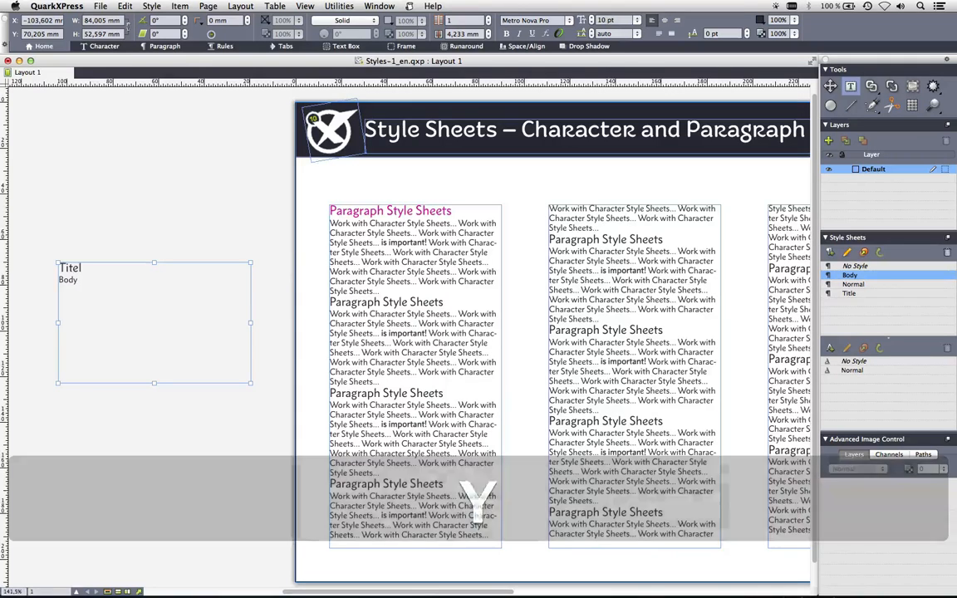
pyautogui.press('Return')
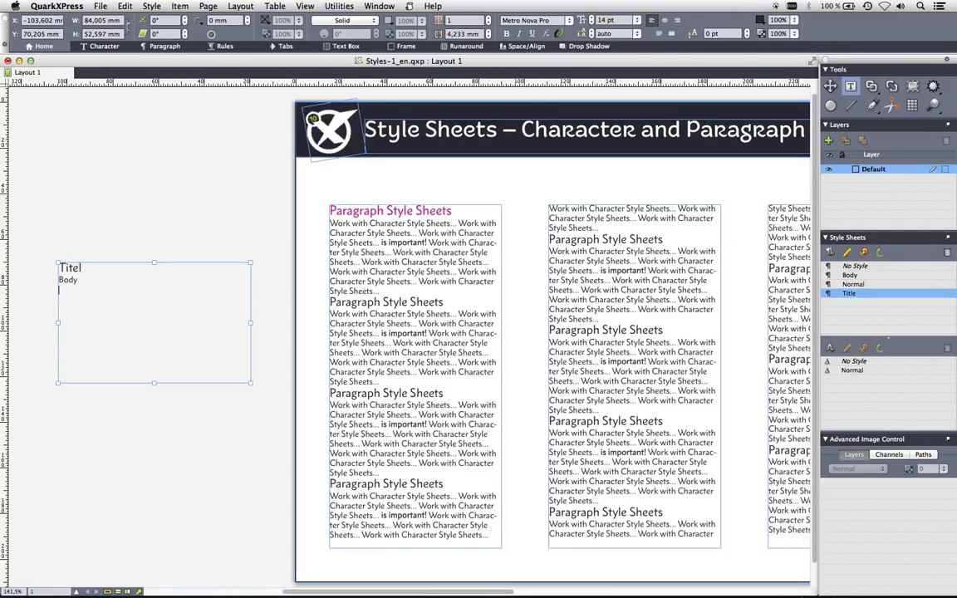
# - Update the Title style sheet from the local formatting of the magenta first heading on the page
pyautogui.moveTo(370, 217); pyautogui.dragTo(245, 239)
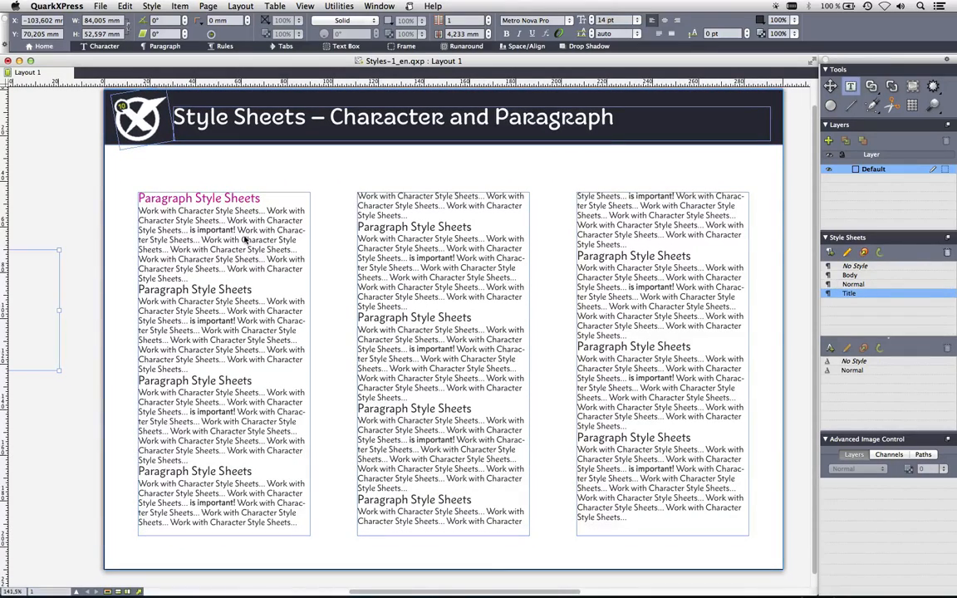
pyautogui.click(245, 239)
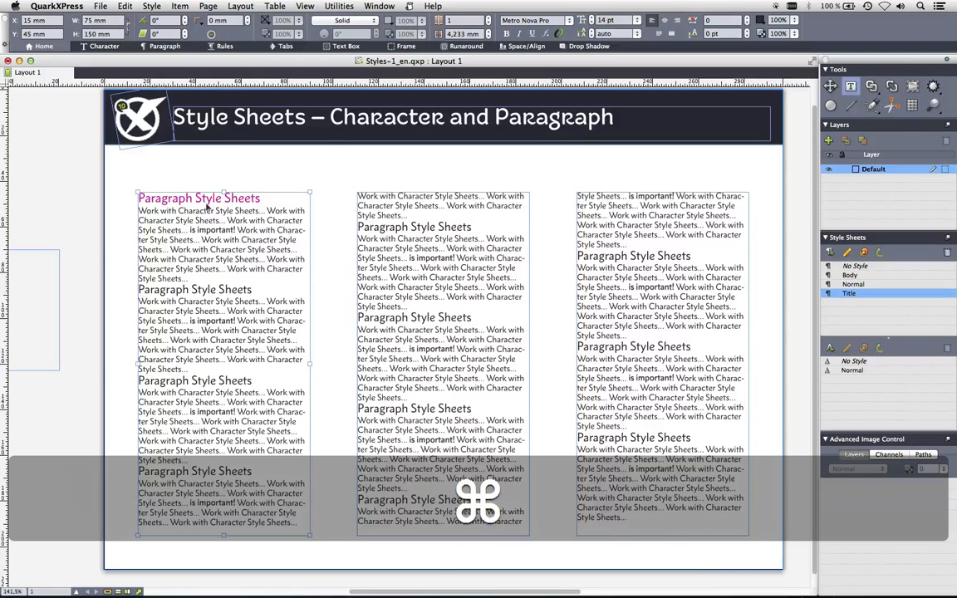
pyautogui.press('super+a')
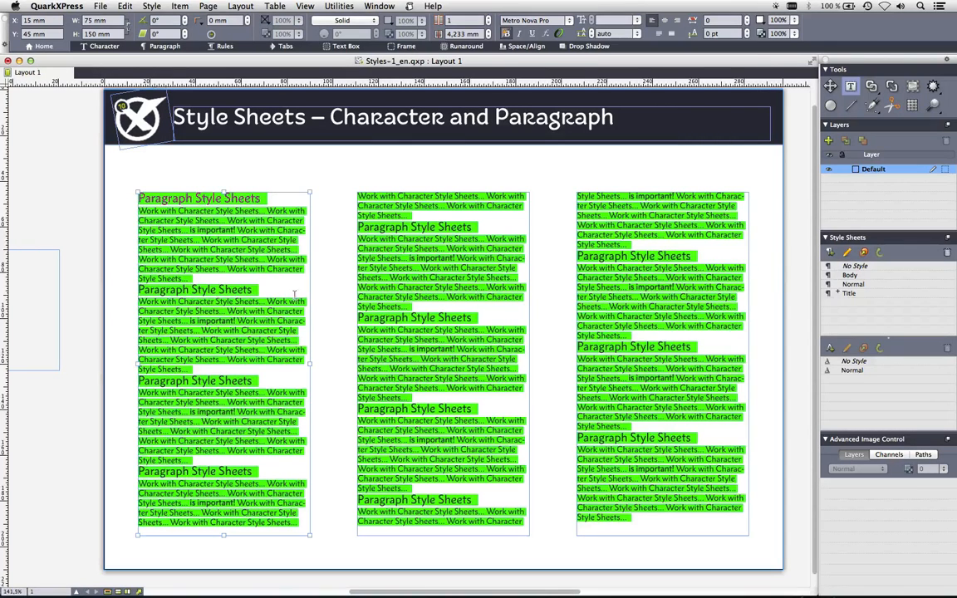
pyautogui.click(205, 239)
pyautogui.click(192, 198)
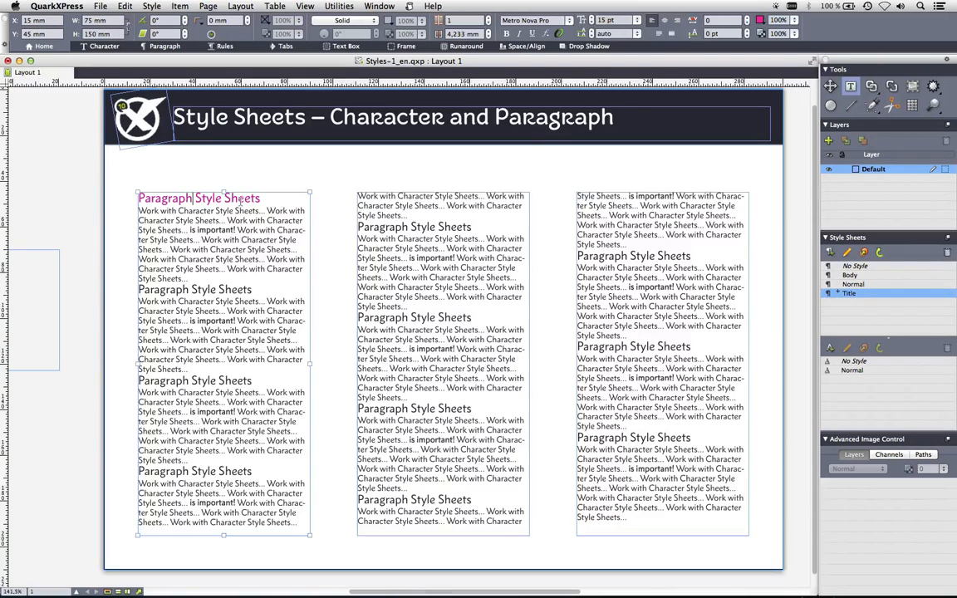
pyautogui.click(882, 258)
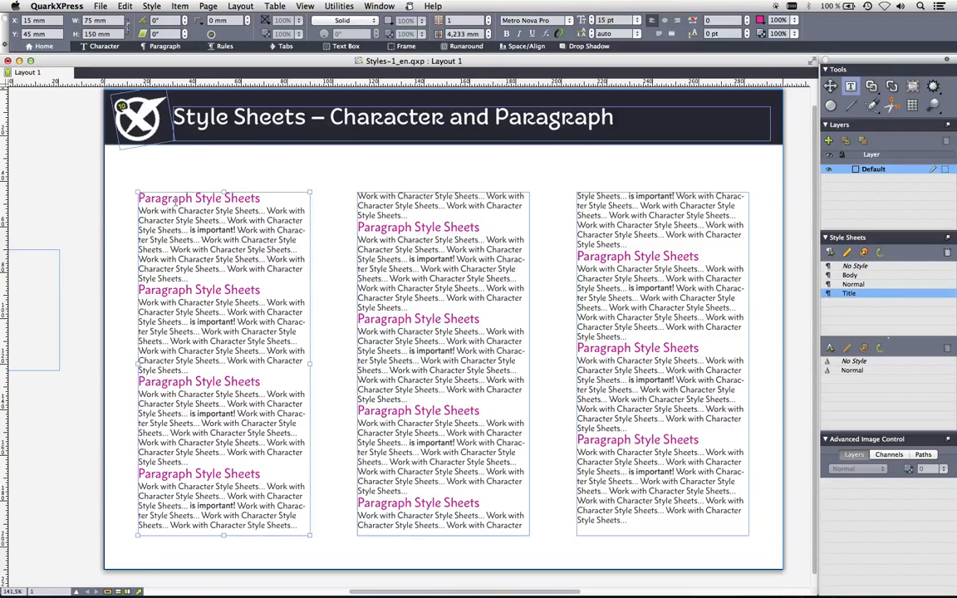
# - Select all the text in the linked columns and apply the Title style sheet using Next Style
pyautogui.press('super+a')
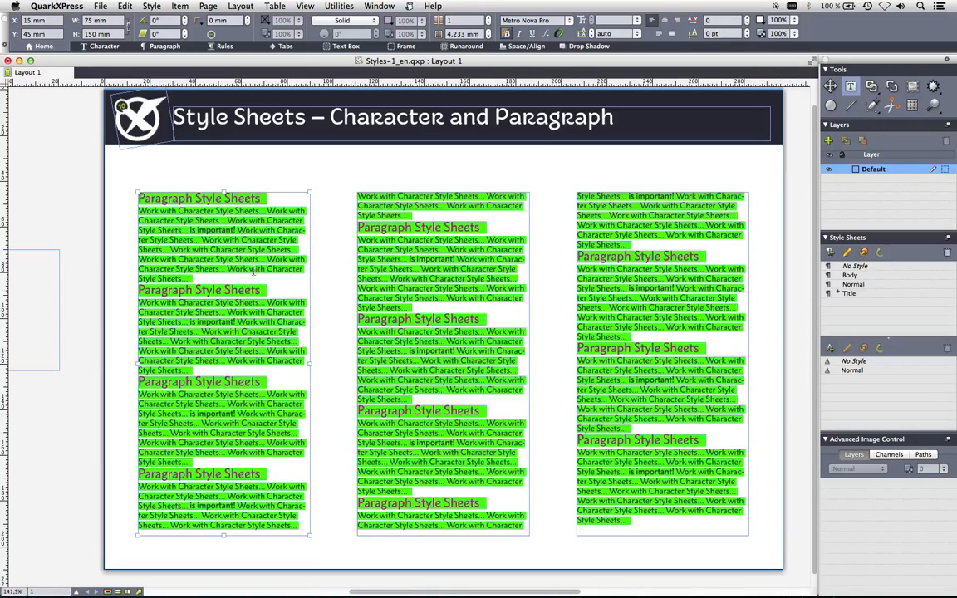
pyautogui.rightClick(845, 296)
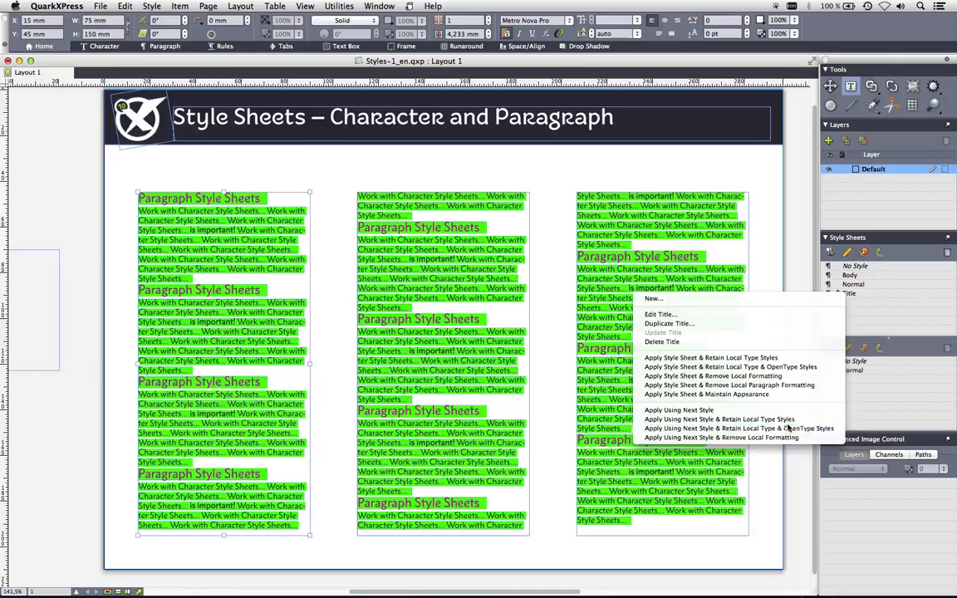
pyautogui.click(787, 424)
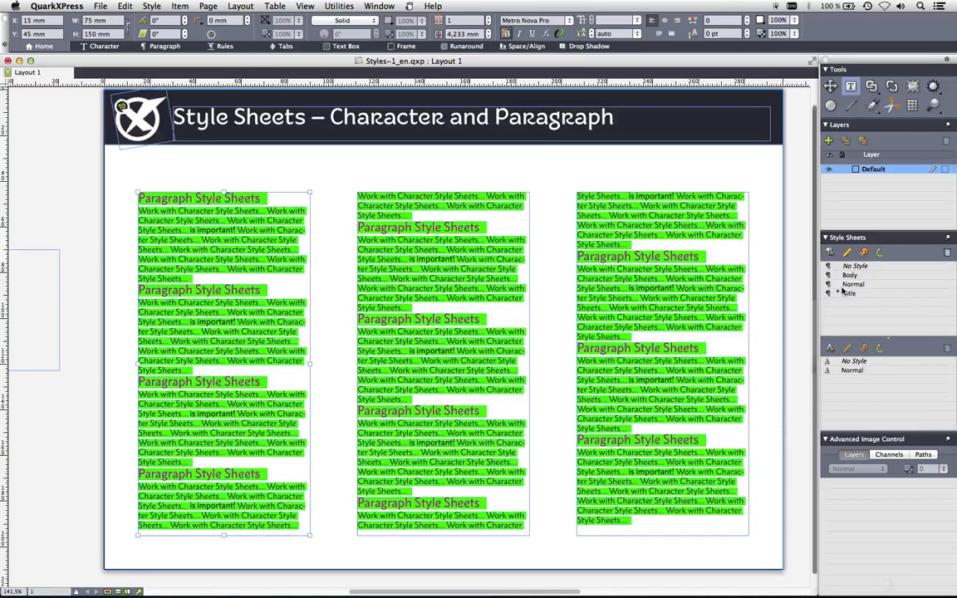
pyautogui.rightClick(848, 294)
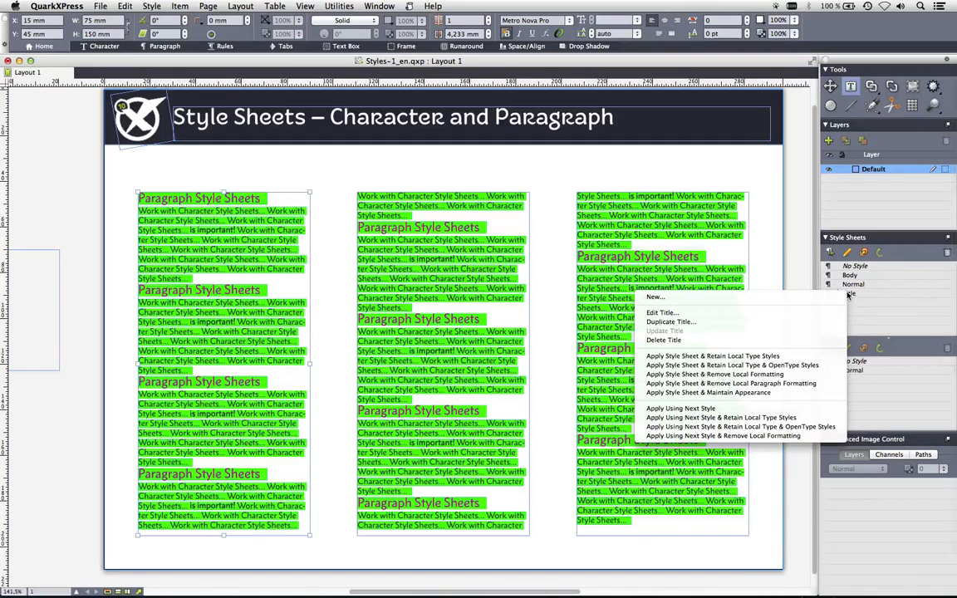
pyautogui.click(783, 406)
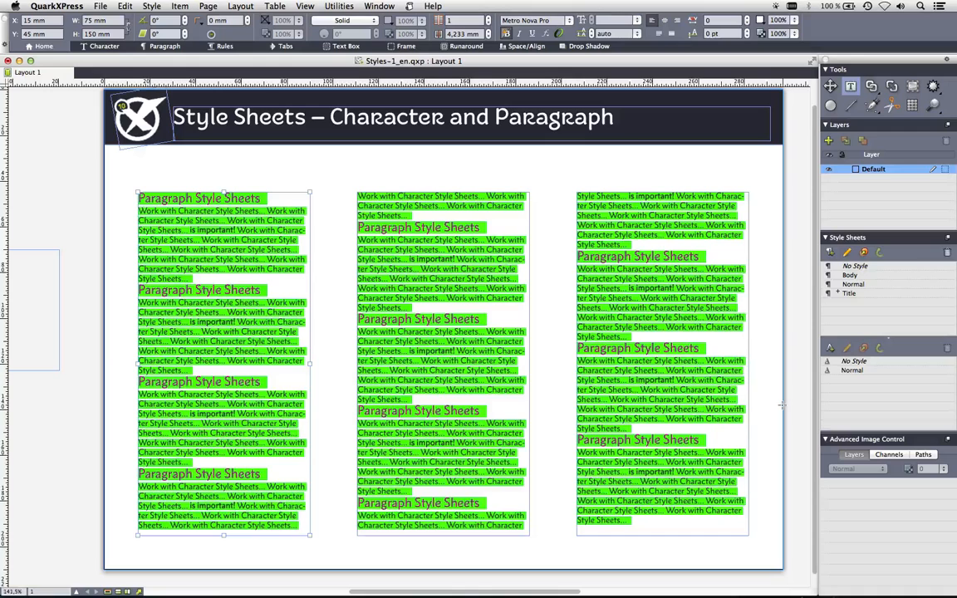
# - Check which paragraph style sheets are applied to the second heading and to body passages in the second and third columns
pyautogui.click(714, 402)
pyautogui.click(228, 290)
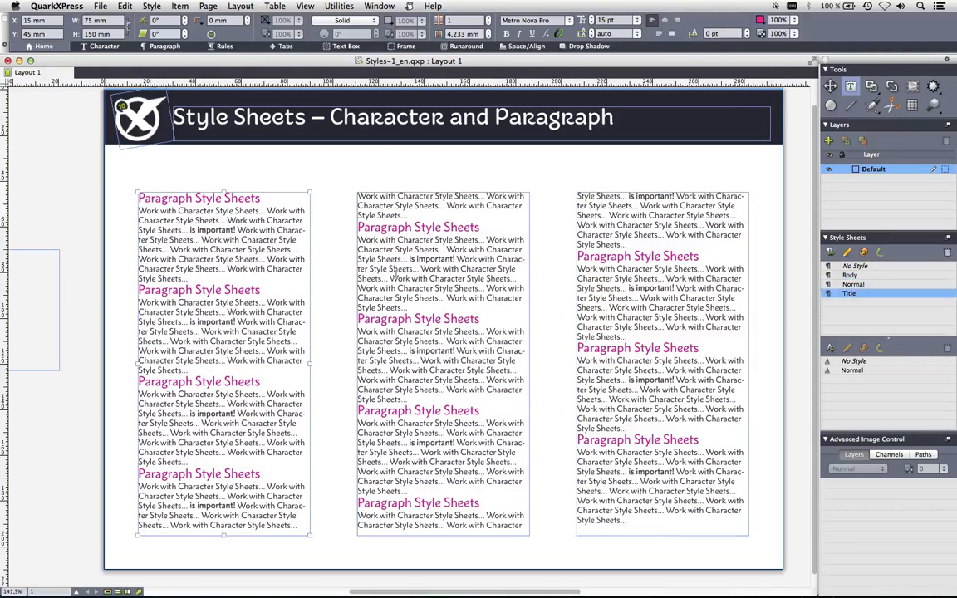
pyautogui.moveTo(395, 271); pyautogui.dragTo(500, 278)
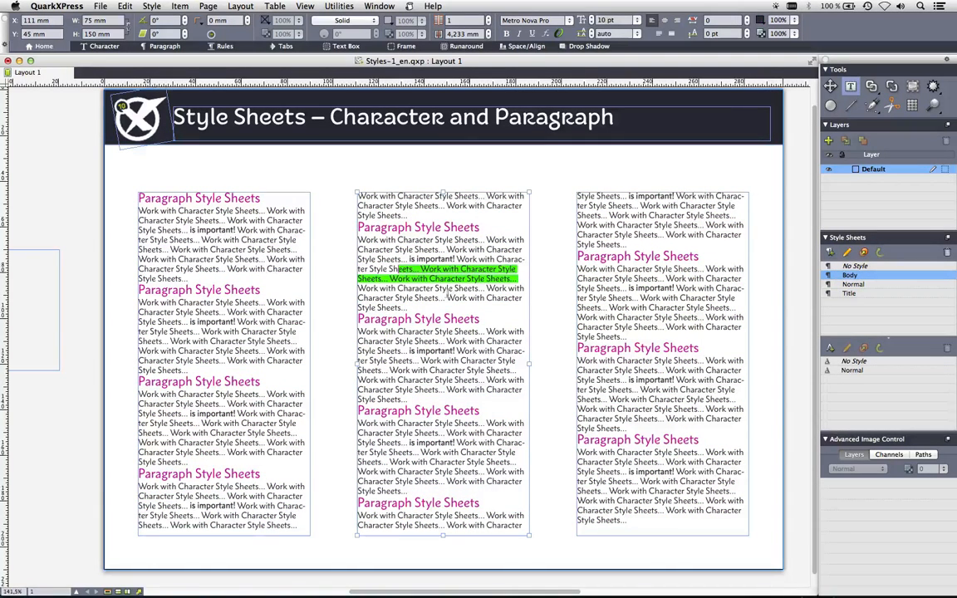
pyautogui.moveTo(633, 298); pyautogui.dragTo(638, 317)
pyautogui.moveTo(624, 399); pyautogui.dragTo(744, 408)
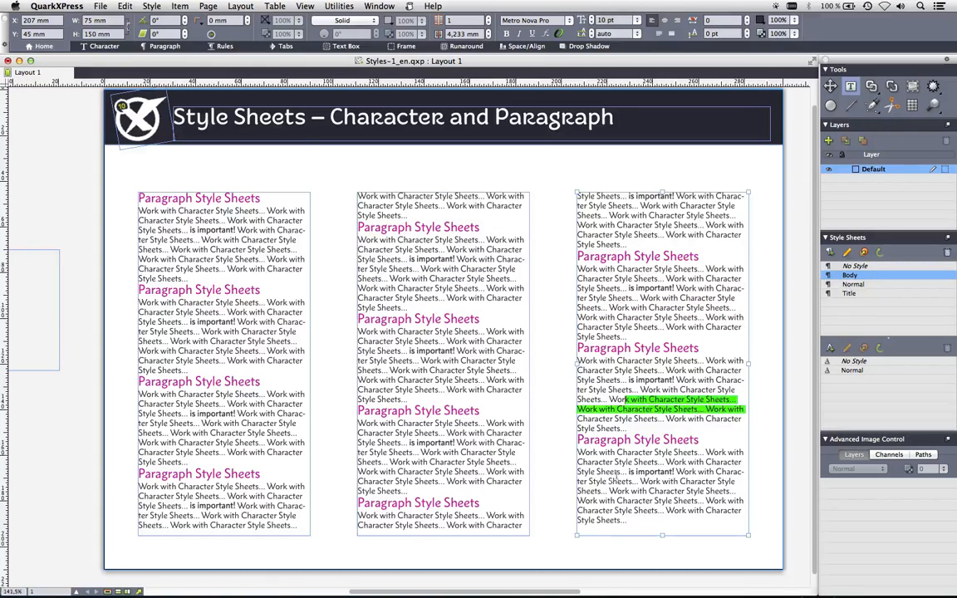
pyautogui.moveTo(632, 490); pyautogui.dragTo(633, 500)
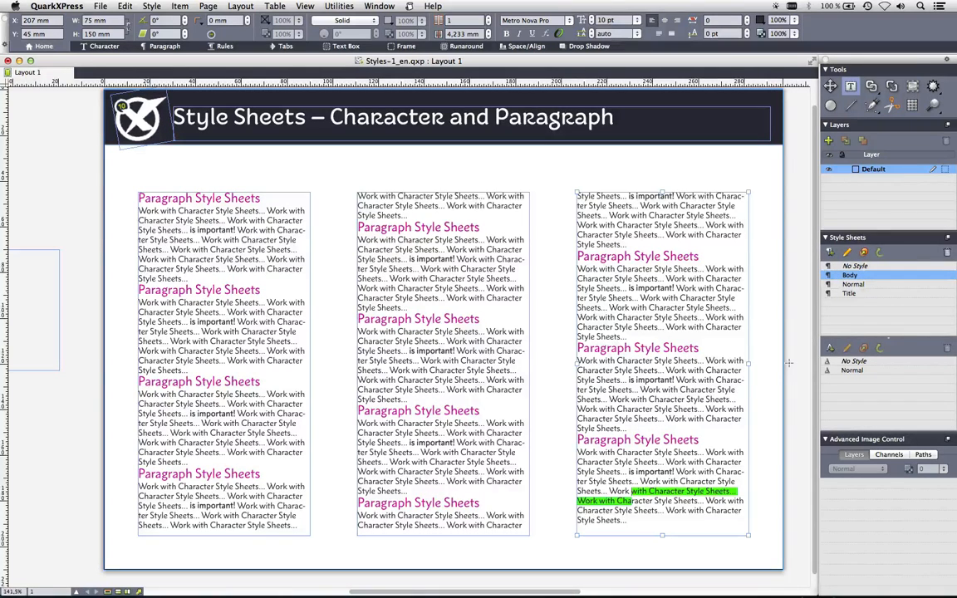
pyautogui.click(949, 239)
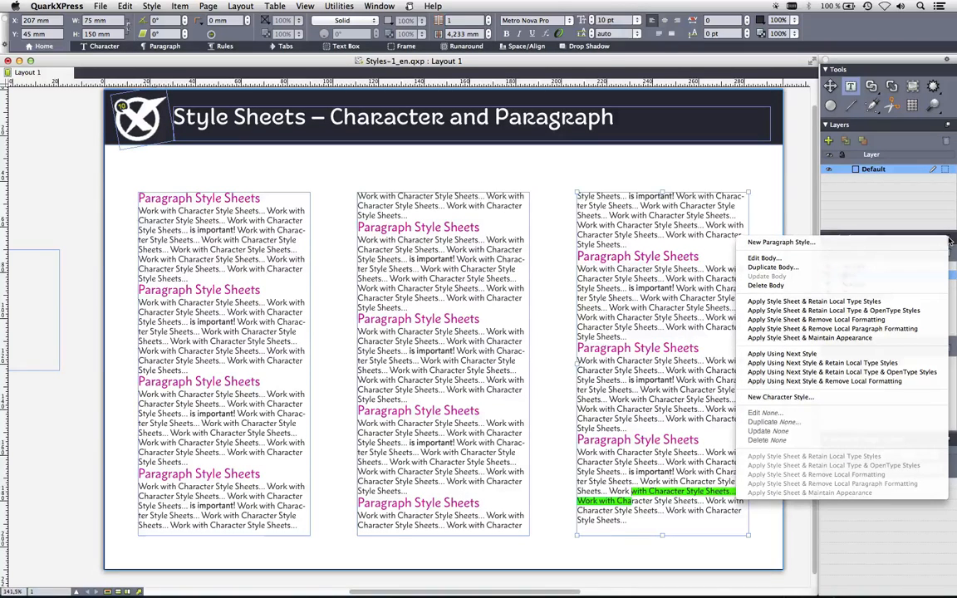
pyautogui.click(949, 240)
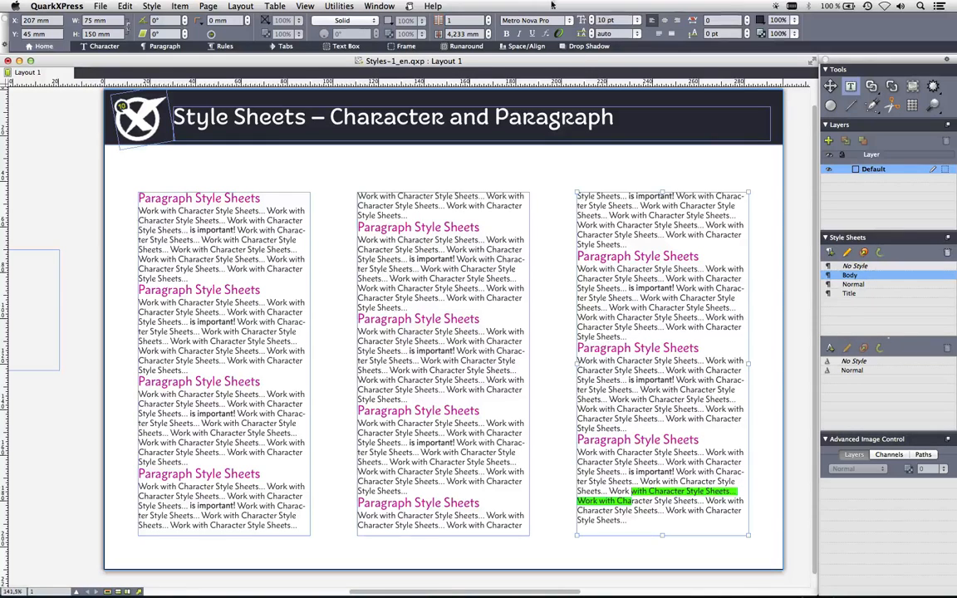
pyautogui.click(106, 5)
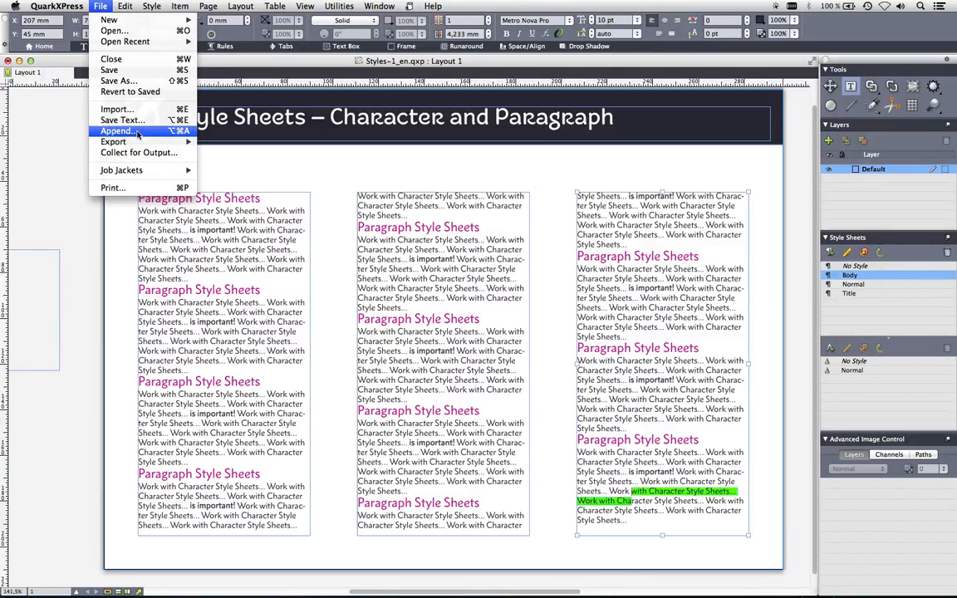
pyautogui.click(61, 118)
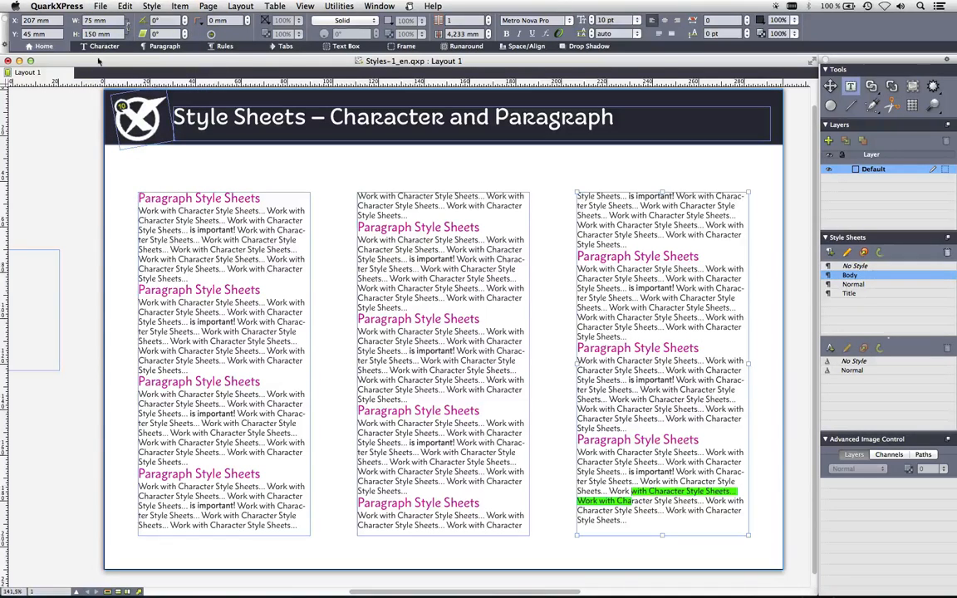
# - Create a new library named "my styles" on the Desktop
pyautogui.click(102, 5)
pyautogui.moveTo(183, 25)
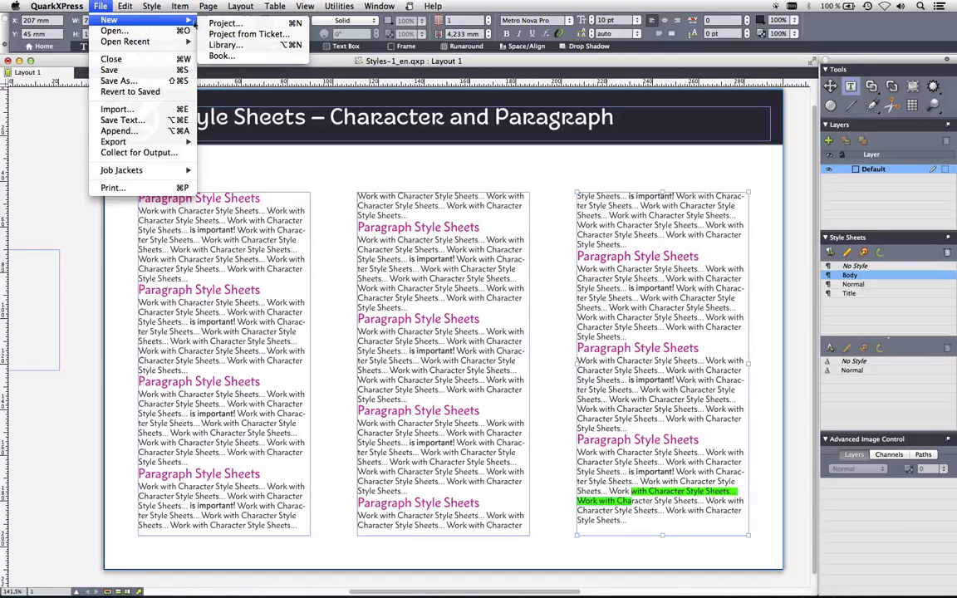
pyautogui.click(226, 45)
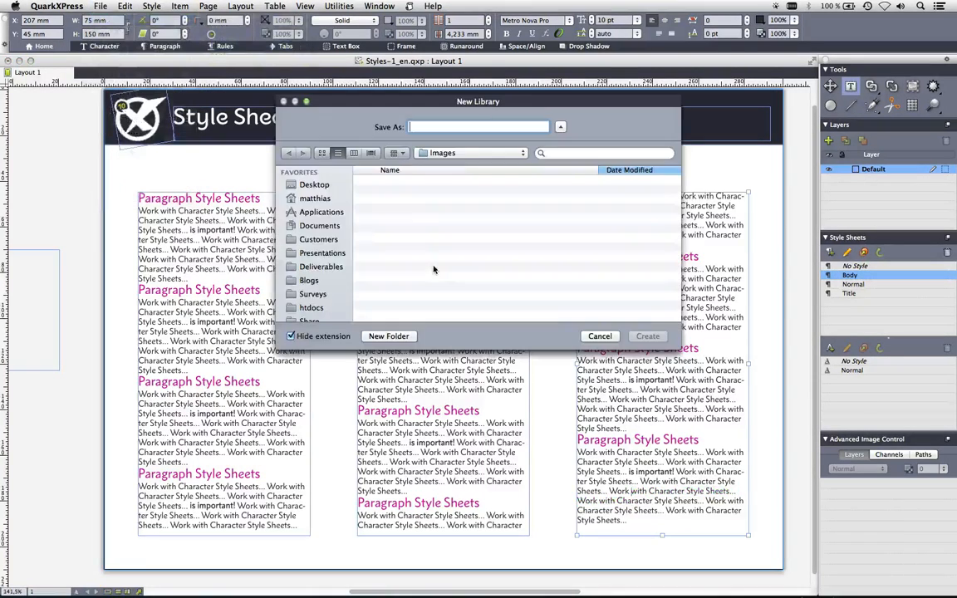
pyautogui.press('super+d')
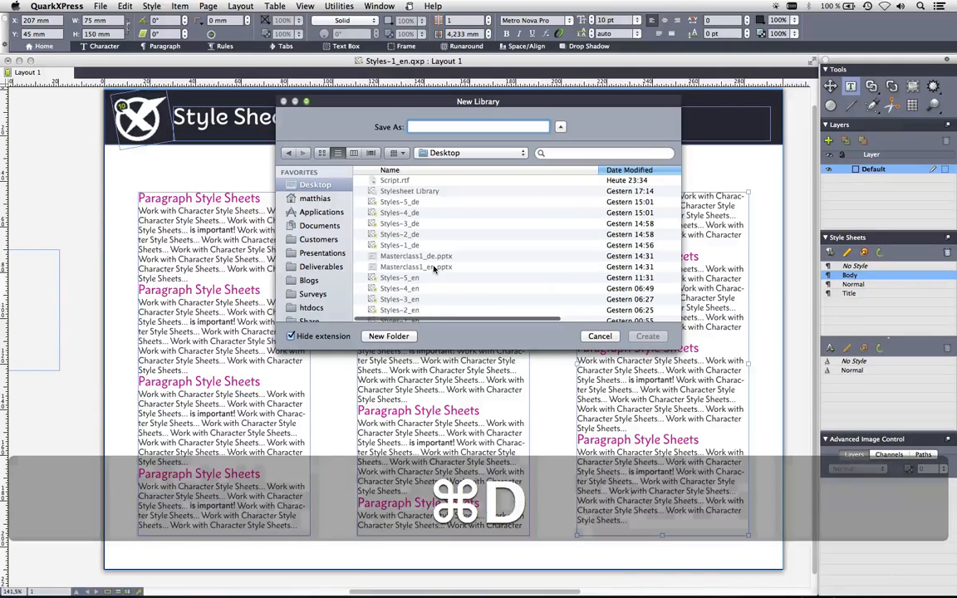
pyautogui.write('my styles')
pyautogui.press('Return')
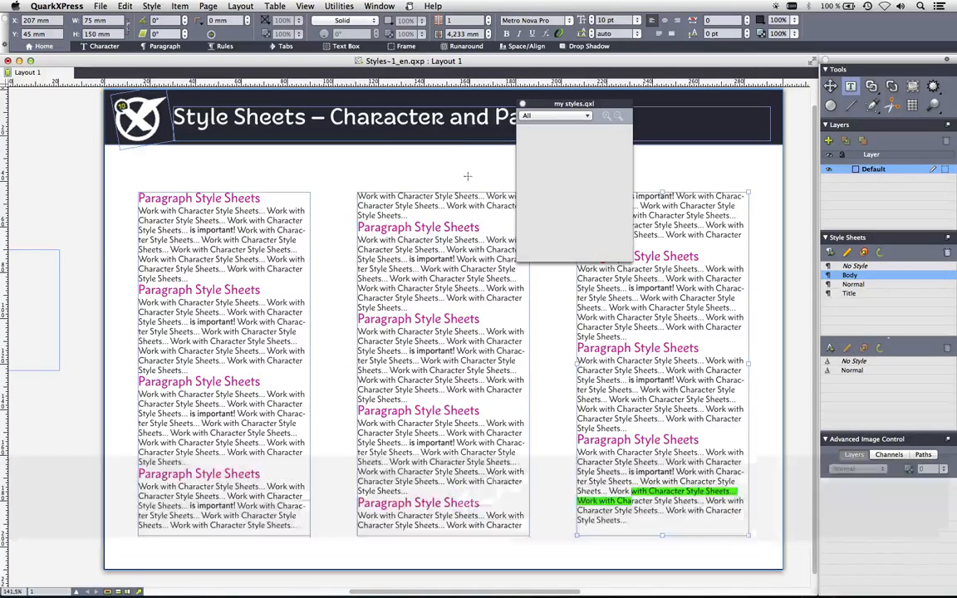
# - Add the pasteboard text box containing the Title and Body paragraphs to the my styles library and label the entry "Brochure"
pyautogui.moveTo(34, 320); pyautogui.dragTo(326, 329)
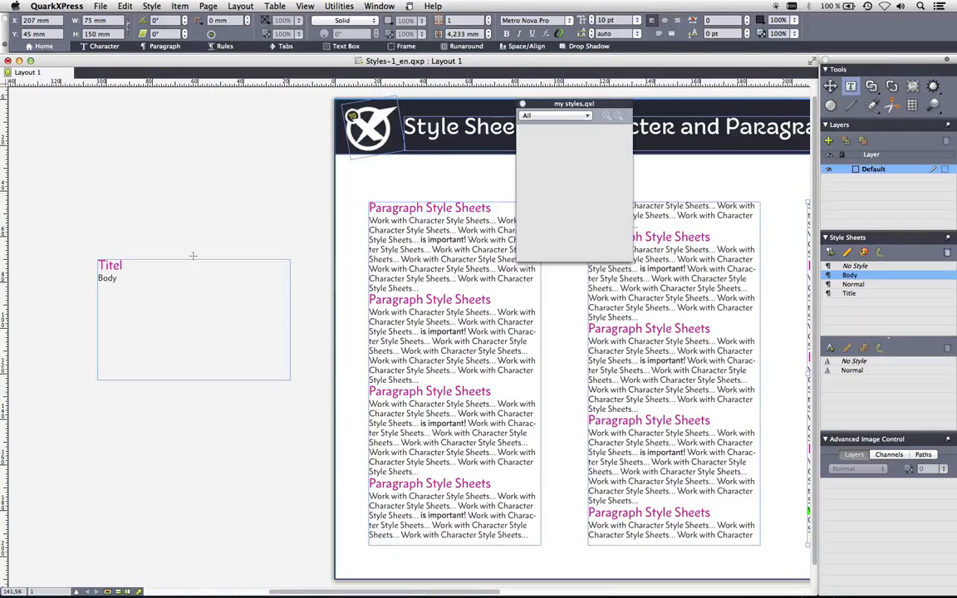
pyautogui.click(112, 266)
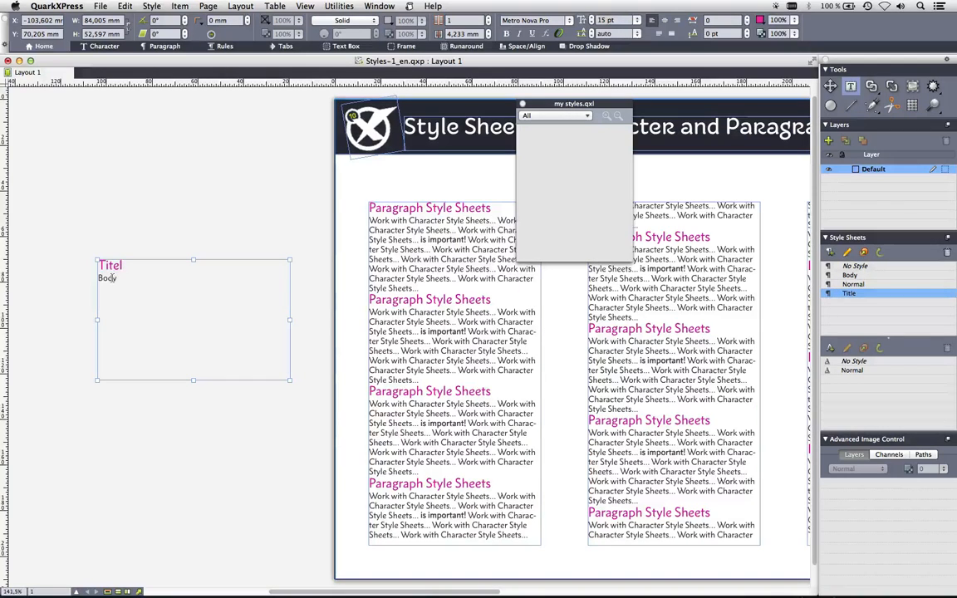
pyautogui.press('BackSpace')
pyautogui.press('BackSpace')
pyautogui.write('le')
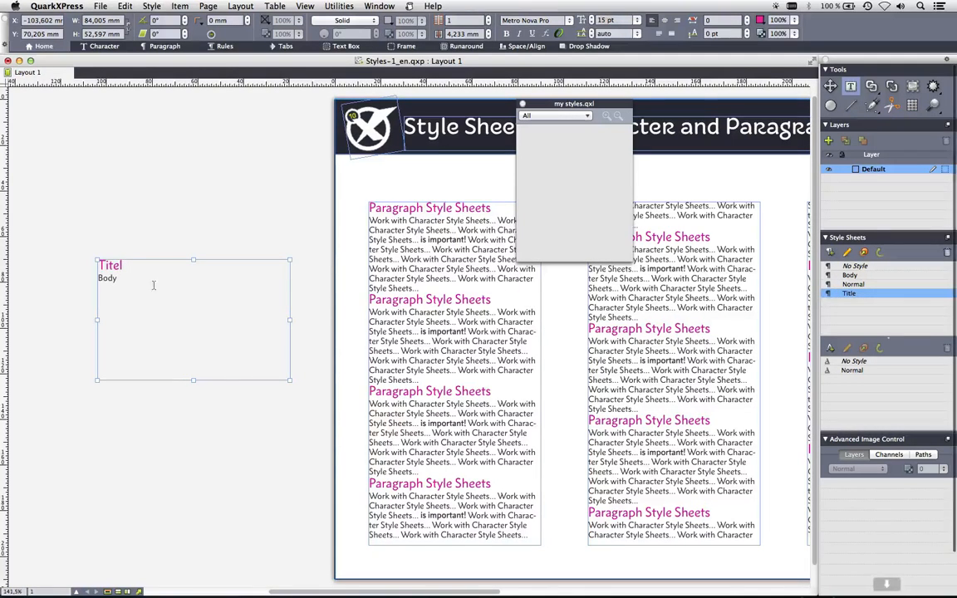
pyautogui.click(108, 280)
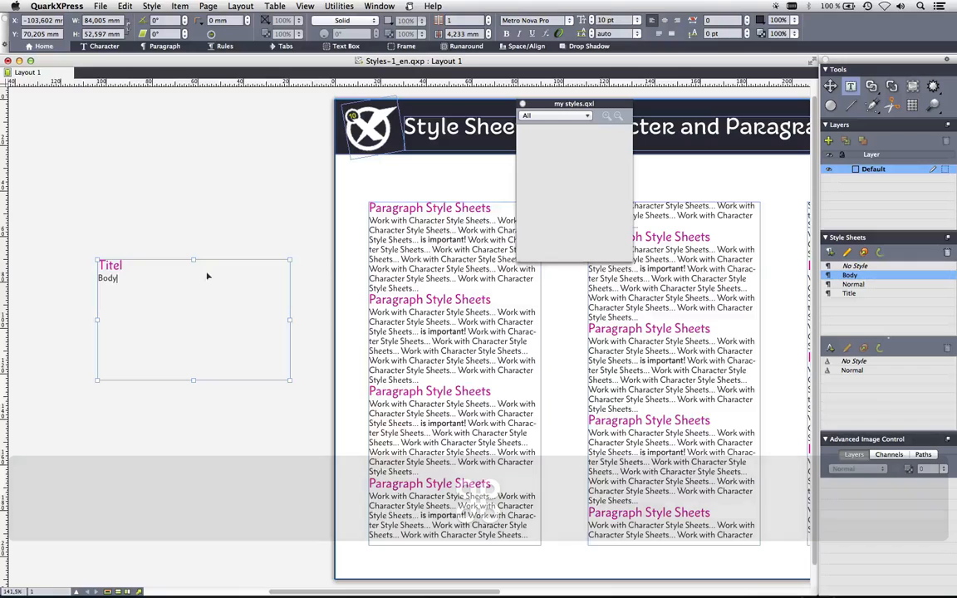
pyautogui.moveTo(175, 280); pyautogui.dragTo(564, 171)
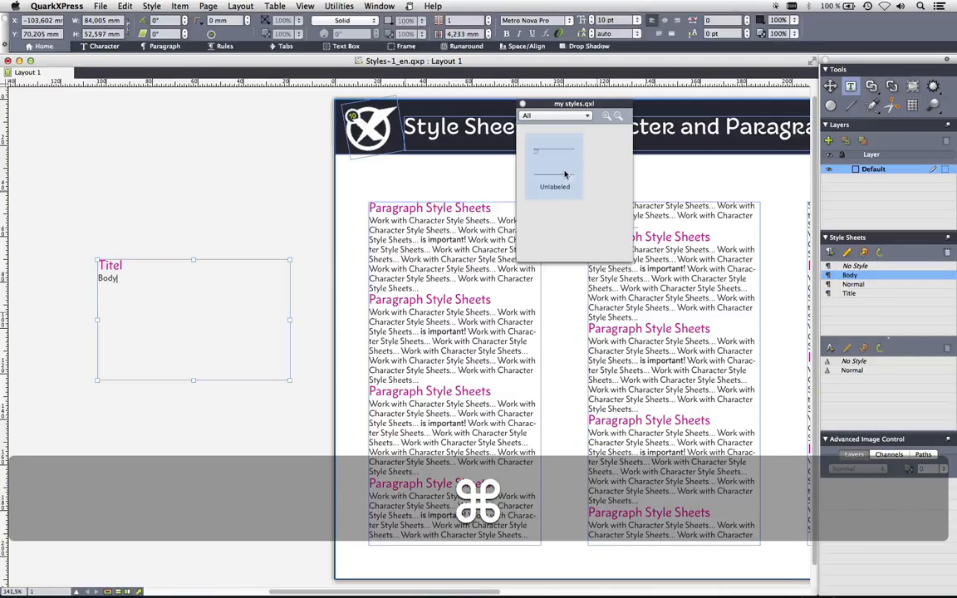
pyautogui.doubleClick(564, 173)
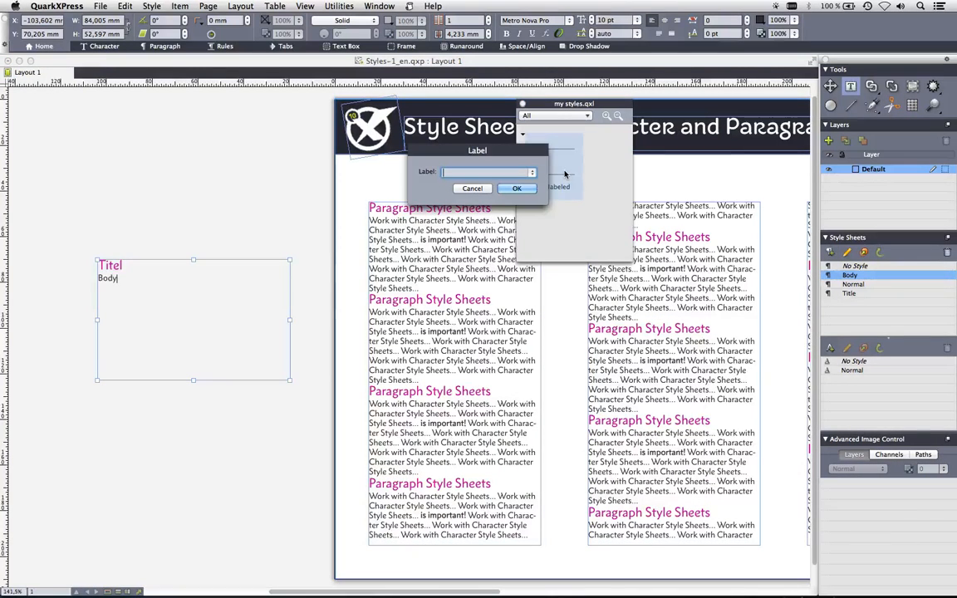
pyautogui.write('Brochure')
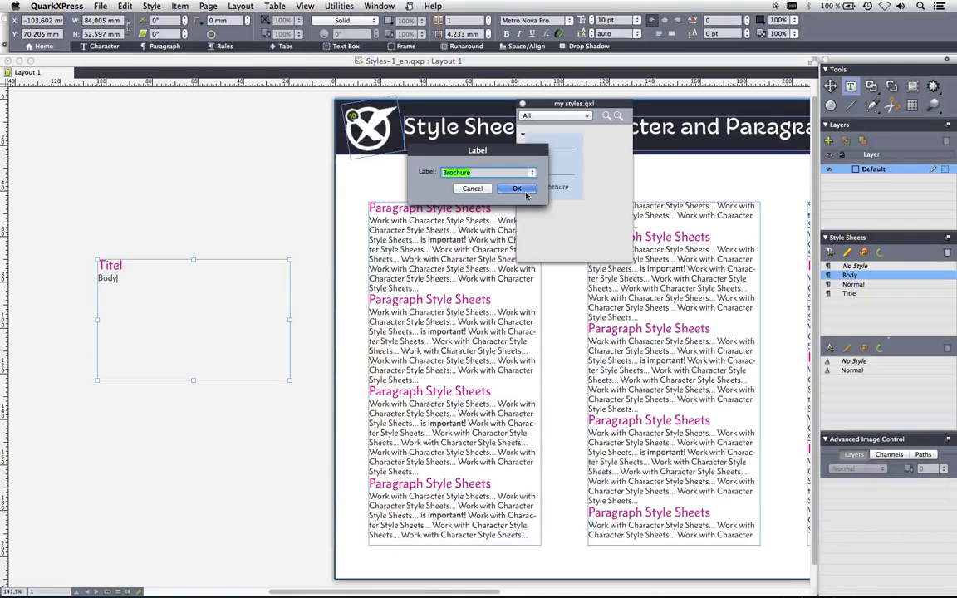
pyautogui.press('Return')
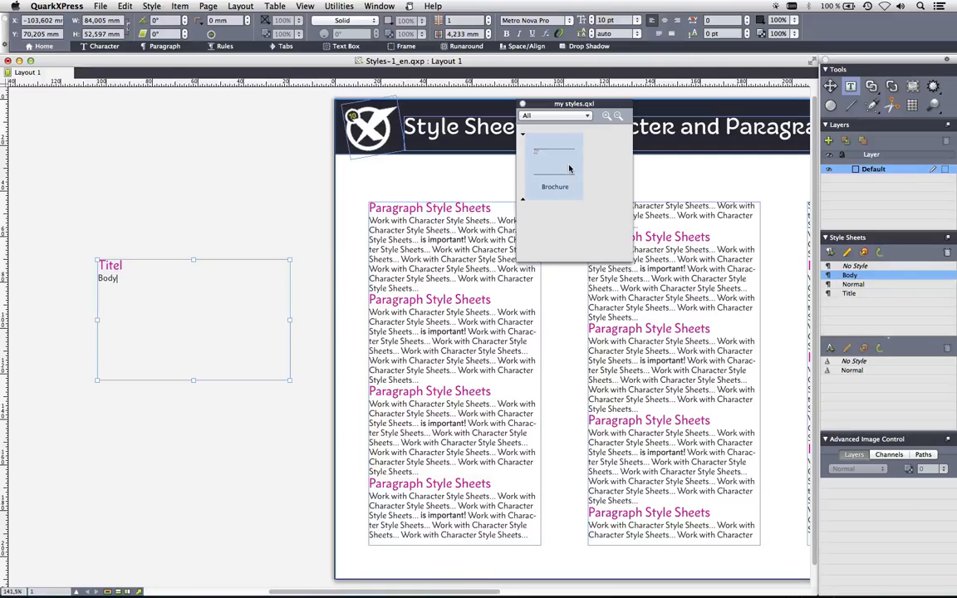
# - Create a new project with the default settings and place the Brochure library item on its page
pyautogui.press('super+n')
pyautogui.press('Return')
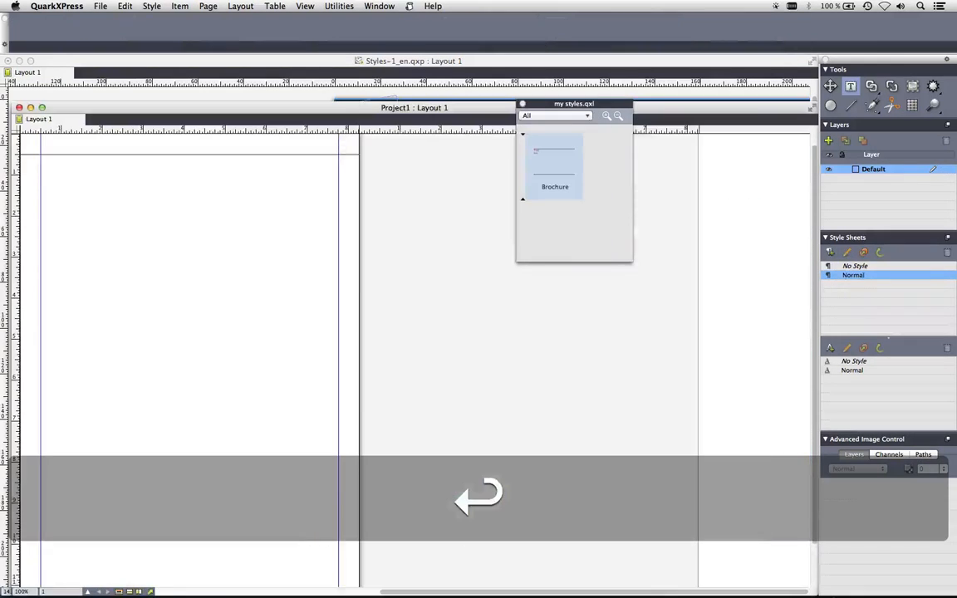
pyautogui.moveTo(106, 107); pyautogui.dragTo(94, 60)
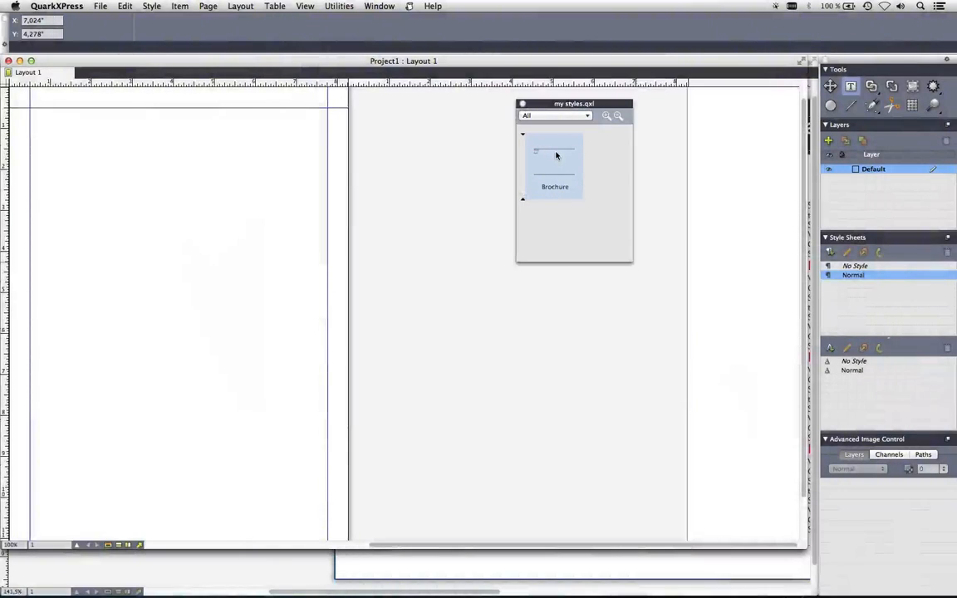
pyautogui.moveTo(560, 154); pyautogui.dragTo(199, 239)
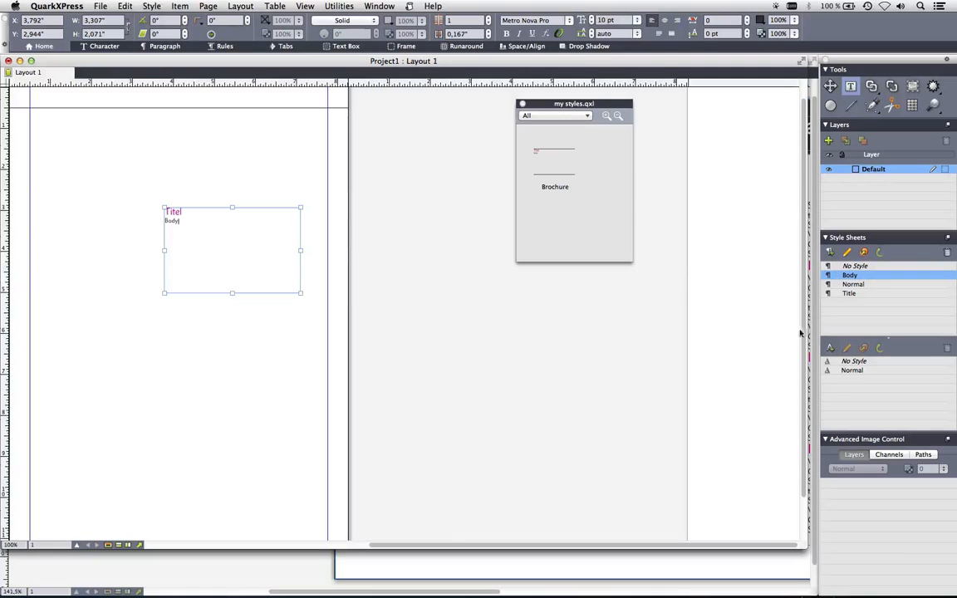
# - Delete the placed text box, and close the my styles library and the new project without saving
pyautogui.press('super+k')
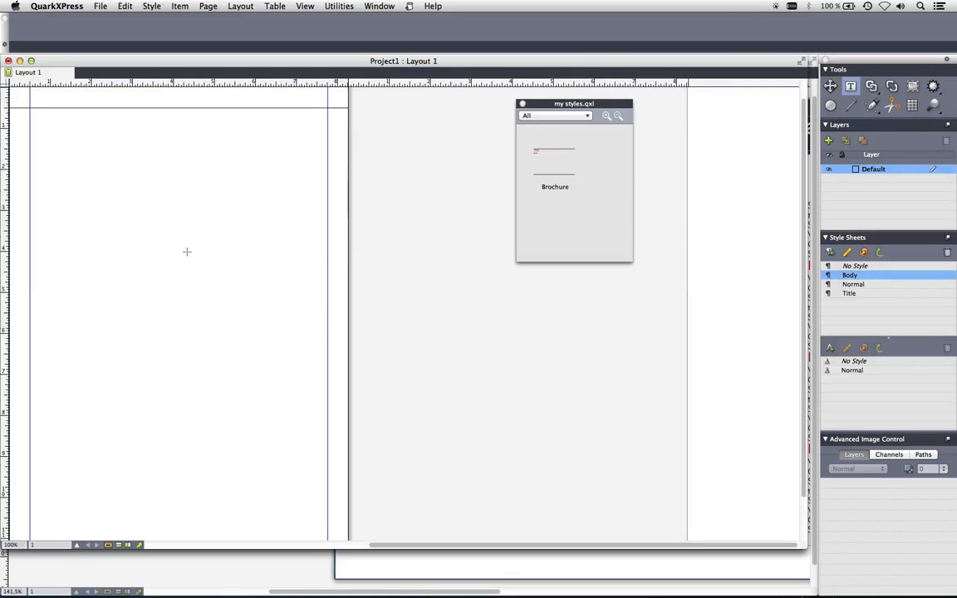
pyautogui.click(523, 105)
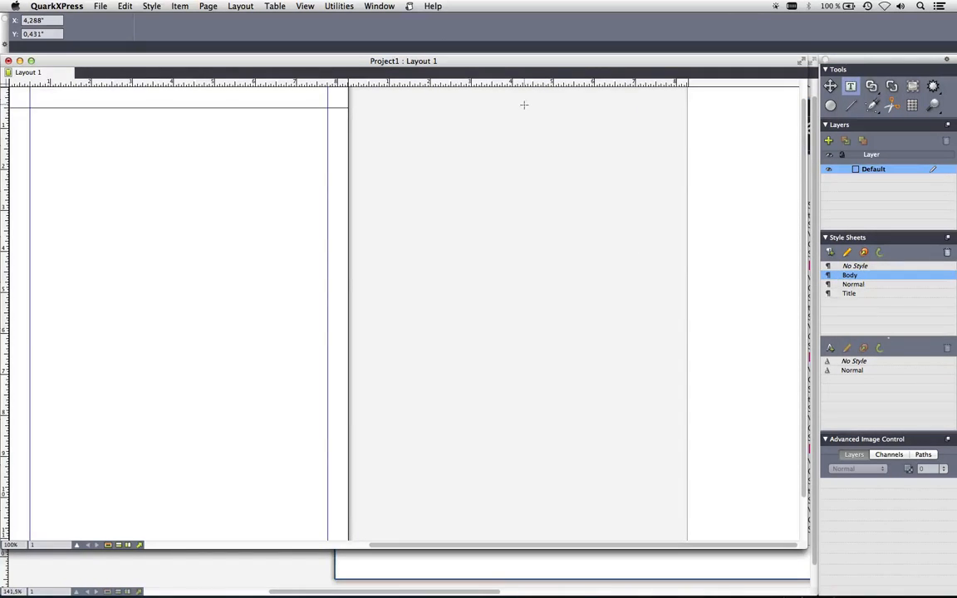
pyautogui.click(8, 60)
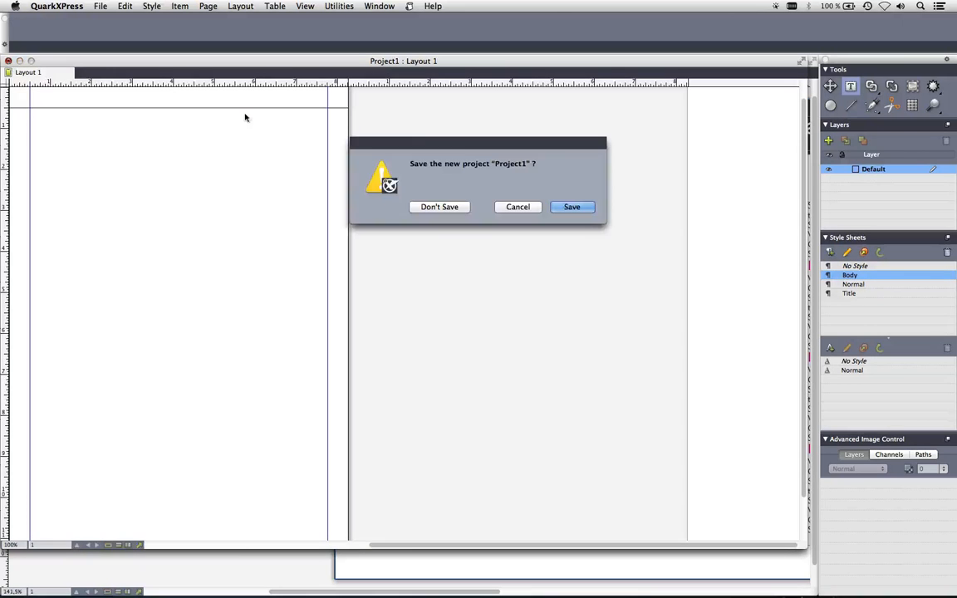
pyautogui.click(449, 209)
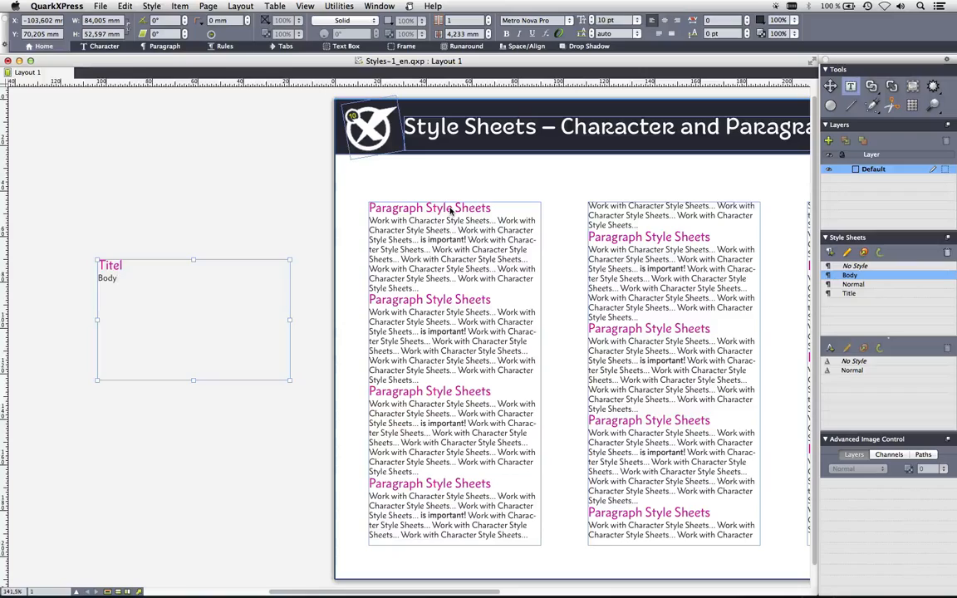
# - Switch to the Styles-2_en.qxp layout and examine the style of the first "Chapter Start" heading and where these headings fall on the following pages
pyautogui.click(381, 7)
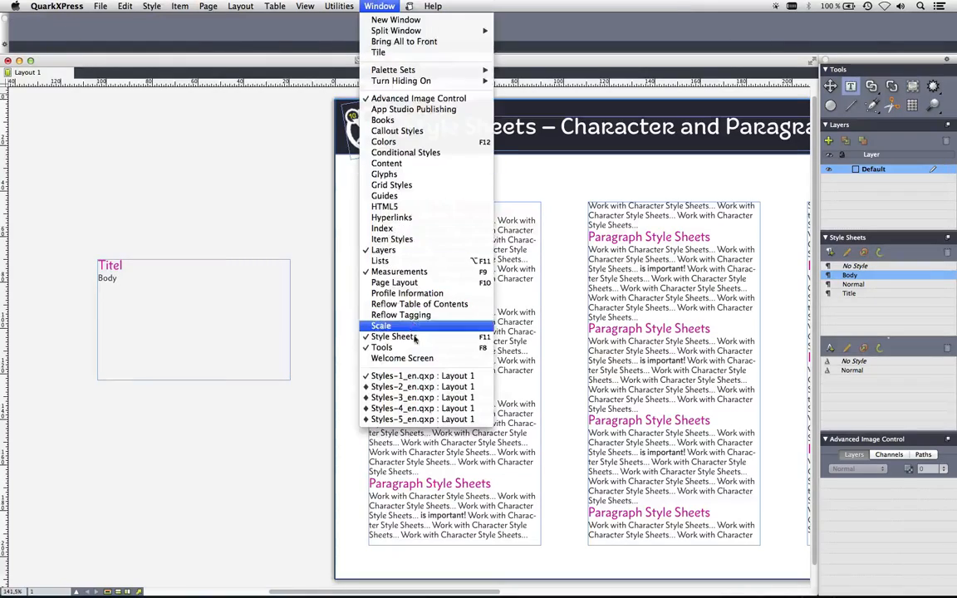
pyautogui.click(424, 387)
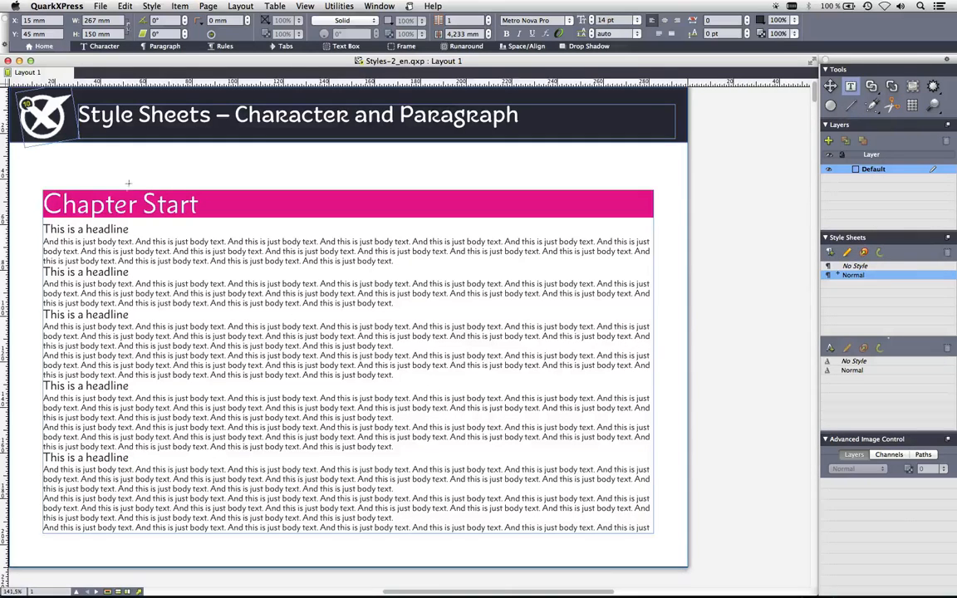
pyautogui.click(115, 207)
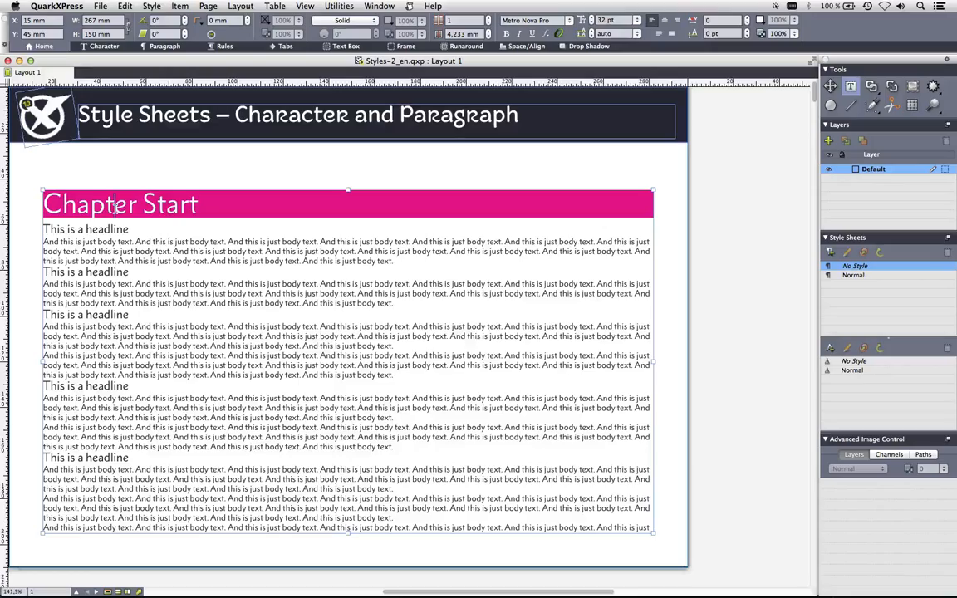
pyautogui.scroll(-10, 115, 208)
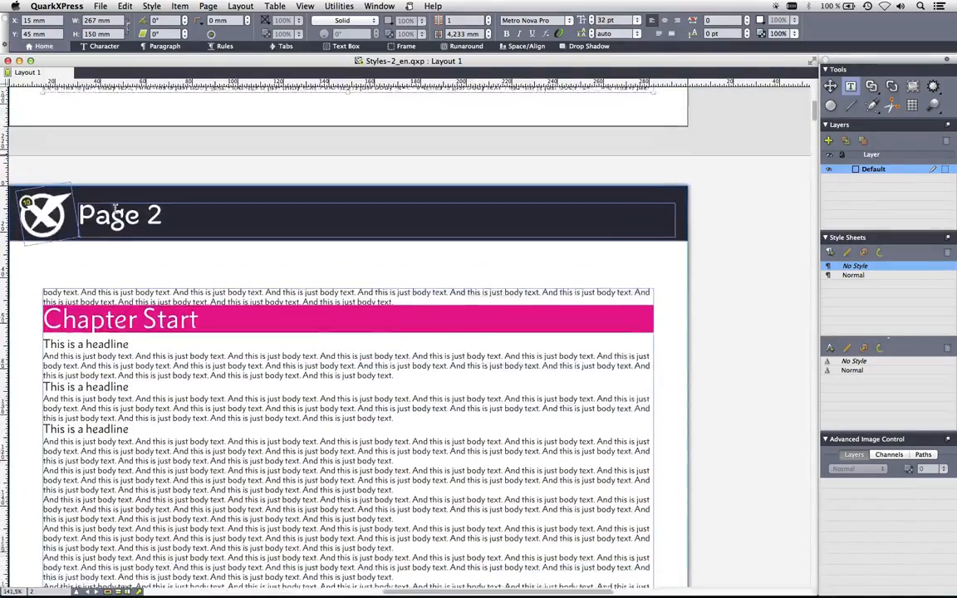
pyautogui.scroll(-2, 116, 208)
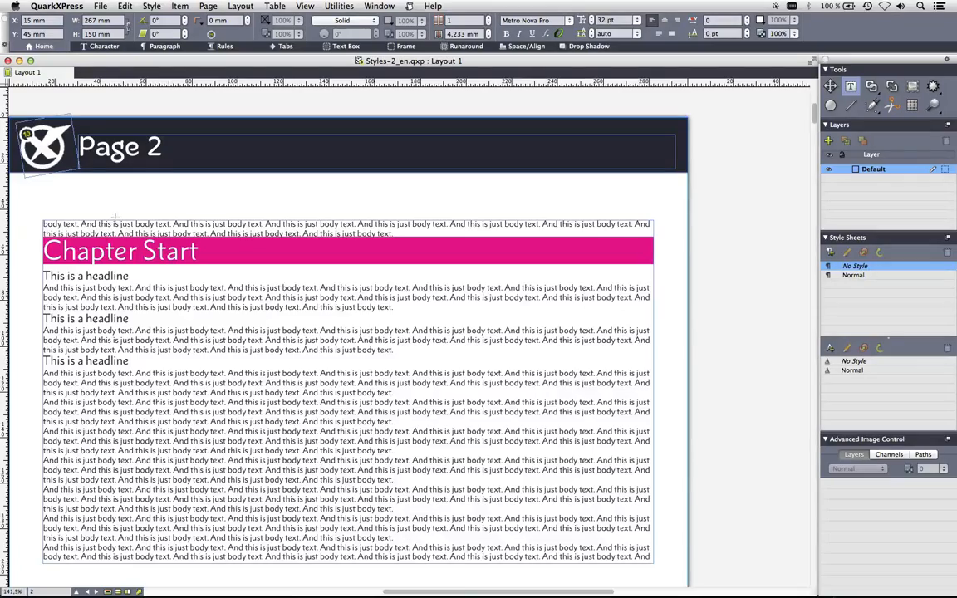
pyautogui.scroll(-15, 122, 224)
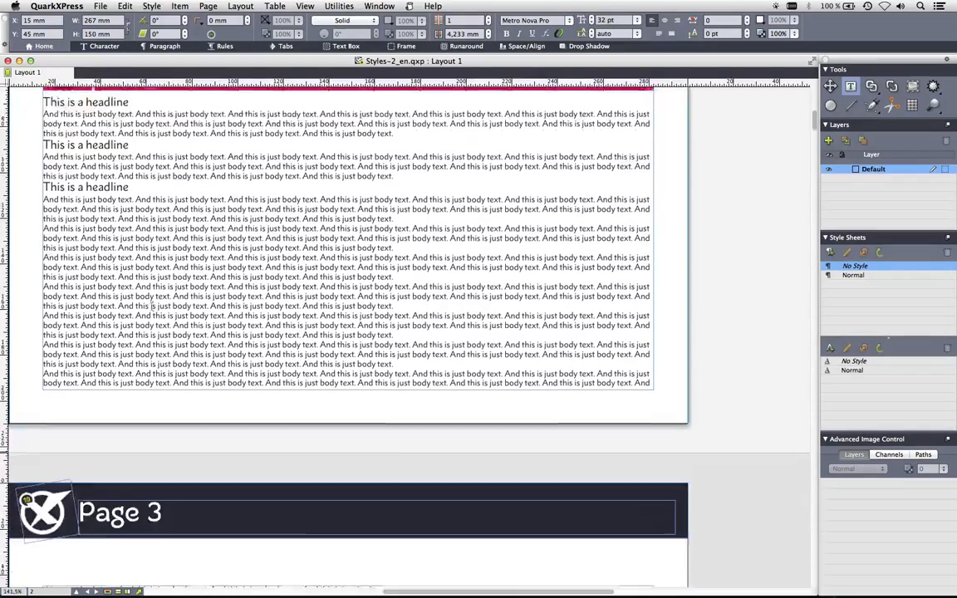
pyautogui.scroll(-15, 152, 307)
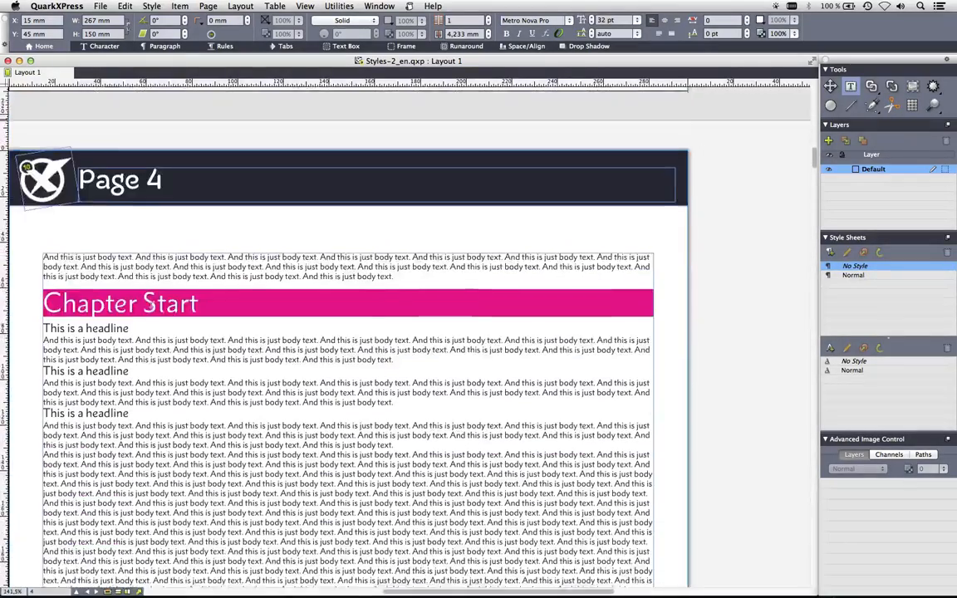
pyautogui.scroll(-12, 152, 307)
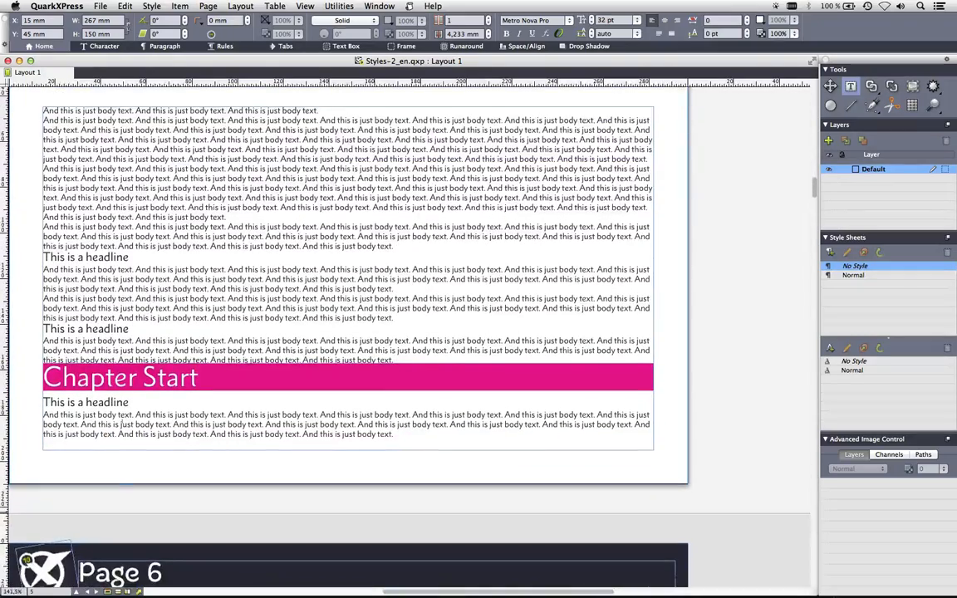
# - Check where the chapter headings fall across all page thumbnails, and return to page 1 at fit-in-window size
pyautogui.click(304, 6)
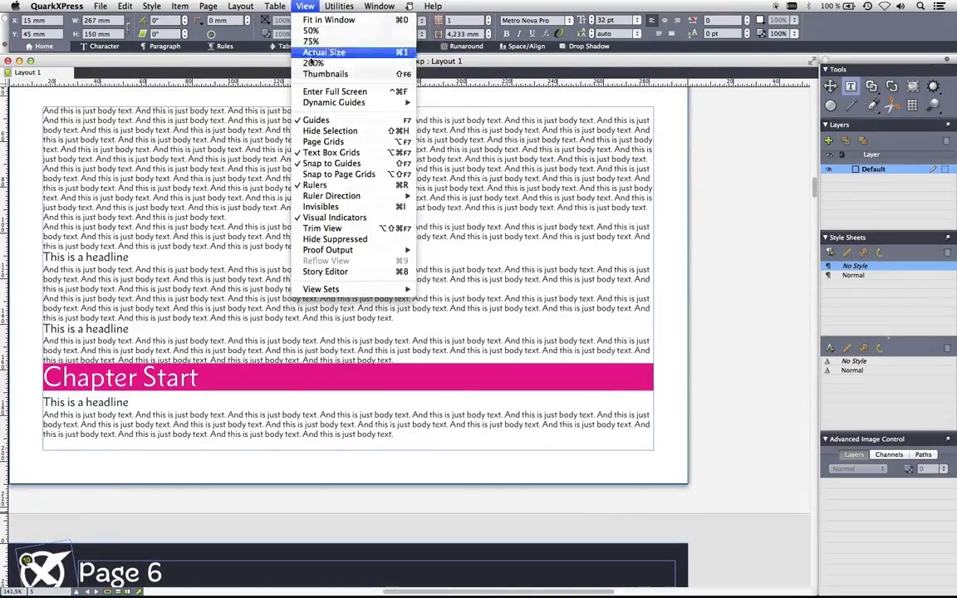
pyautogui.click(313, 74)
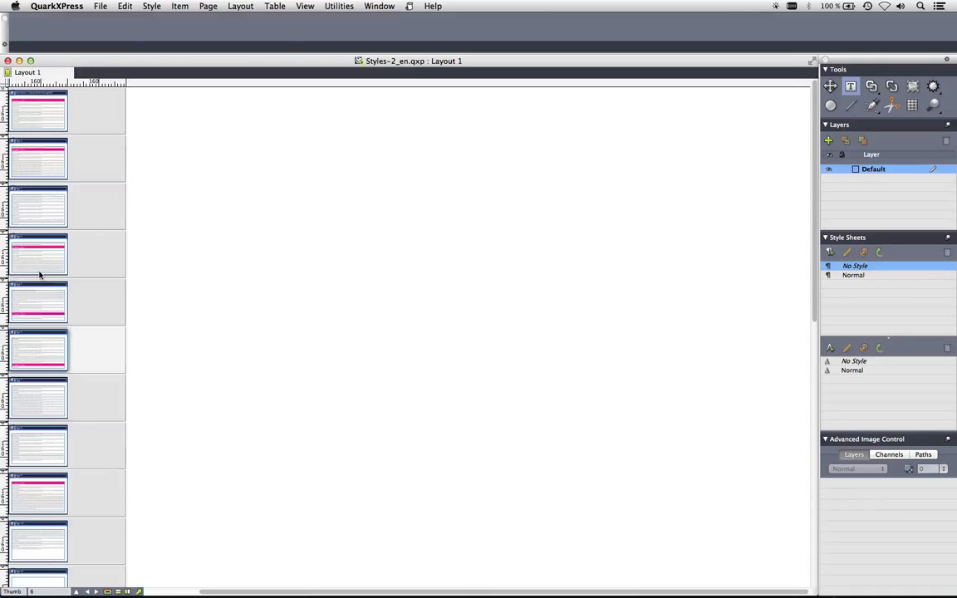
pyautogui.press('super+0')
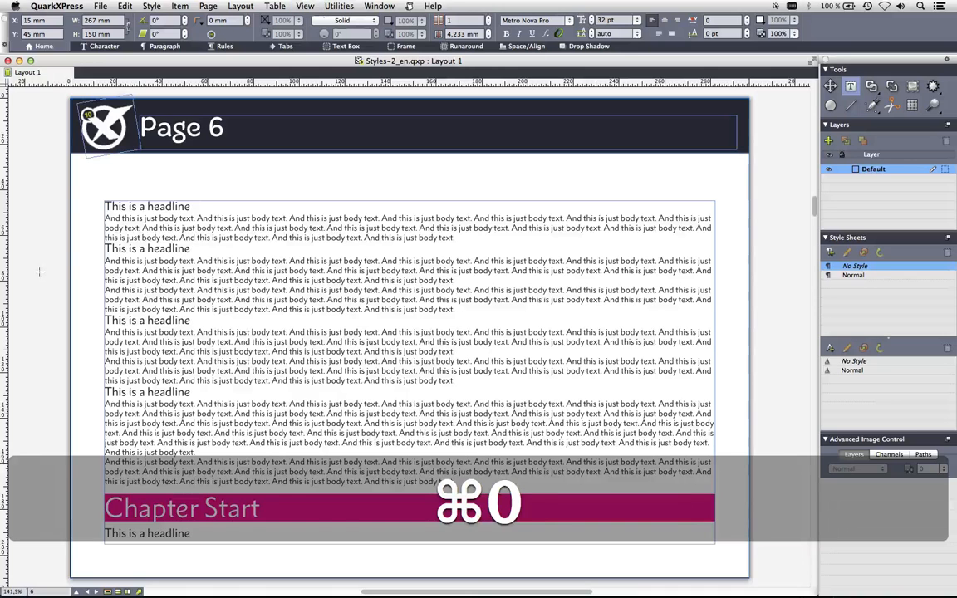
pyautogui.press('super+j')
pyautogui.write('1')
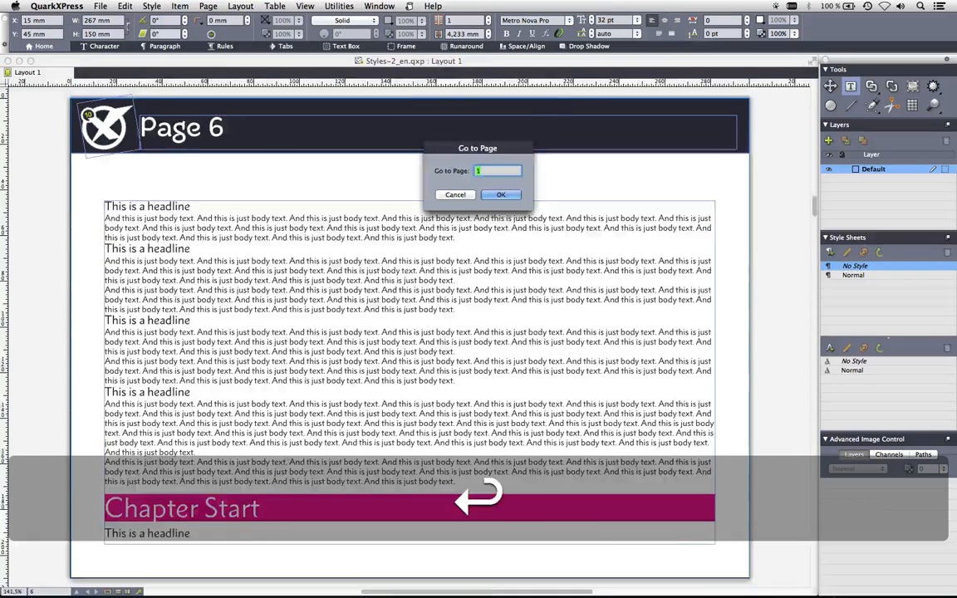
pyautogui.press('Return')
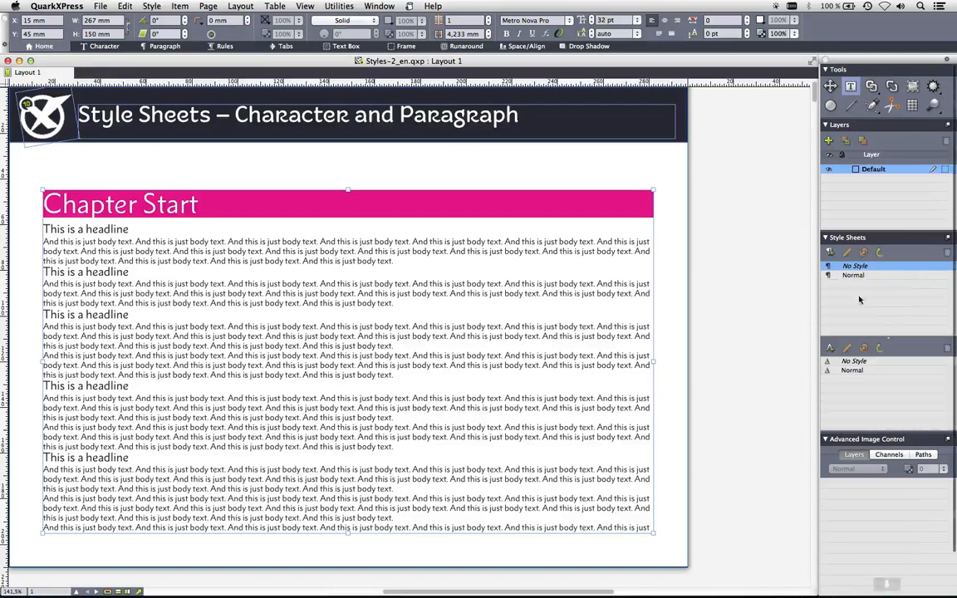
# - Create a paragraph style sheet named "Chaper Start" from the formatting of the page 1 chapter heading
pyautogui.click(831, 253)
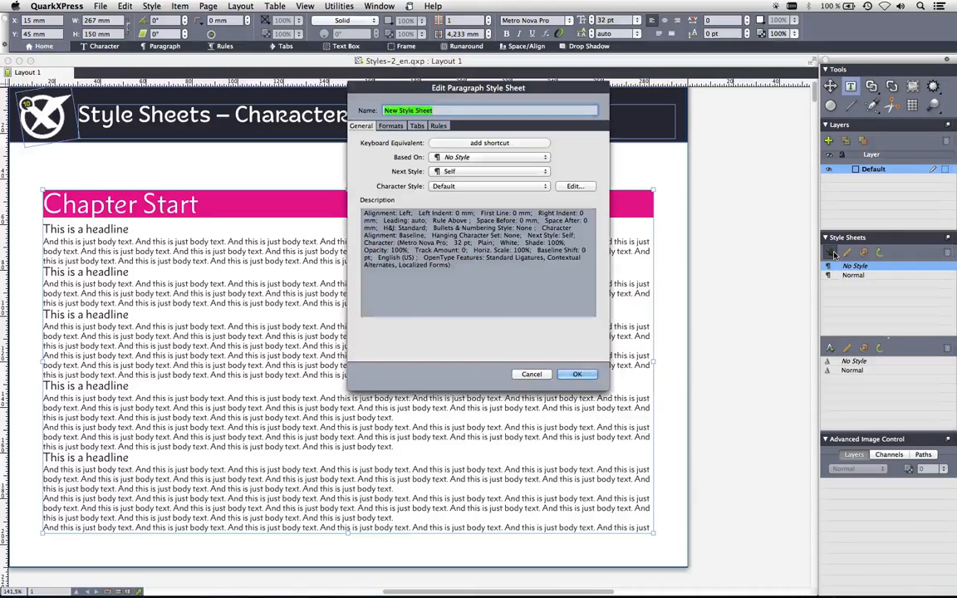
pyautogui.write('Chaper ')
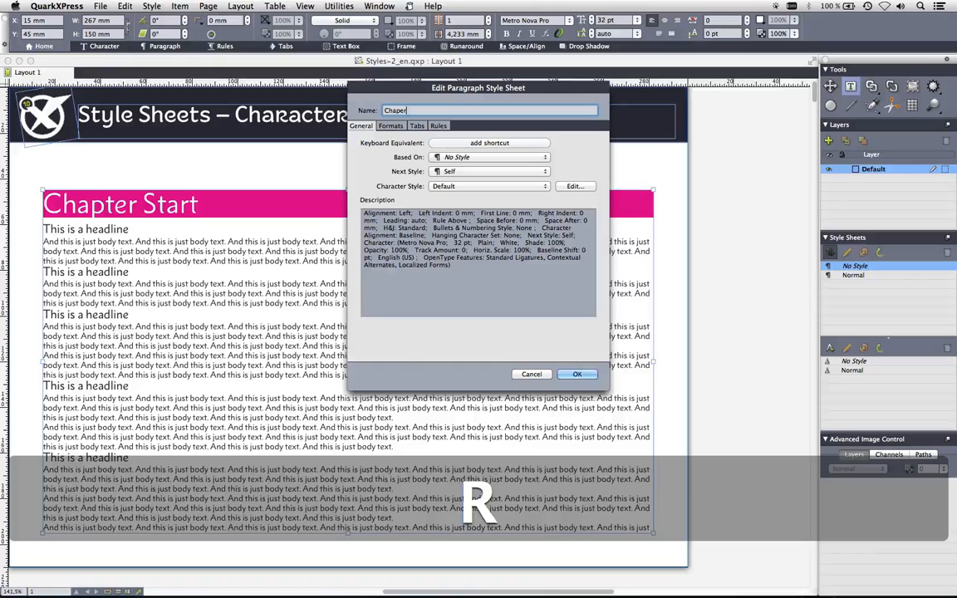
pyautogui.write('Start')
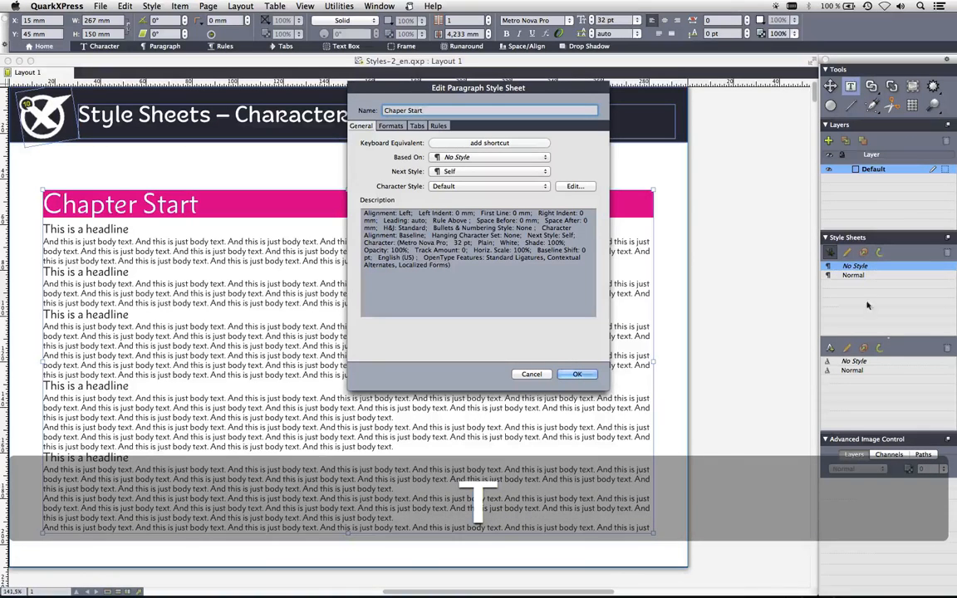
pyautogui.click(577, 375)
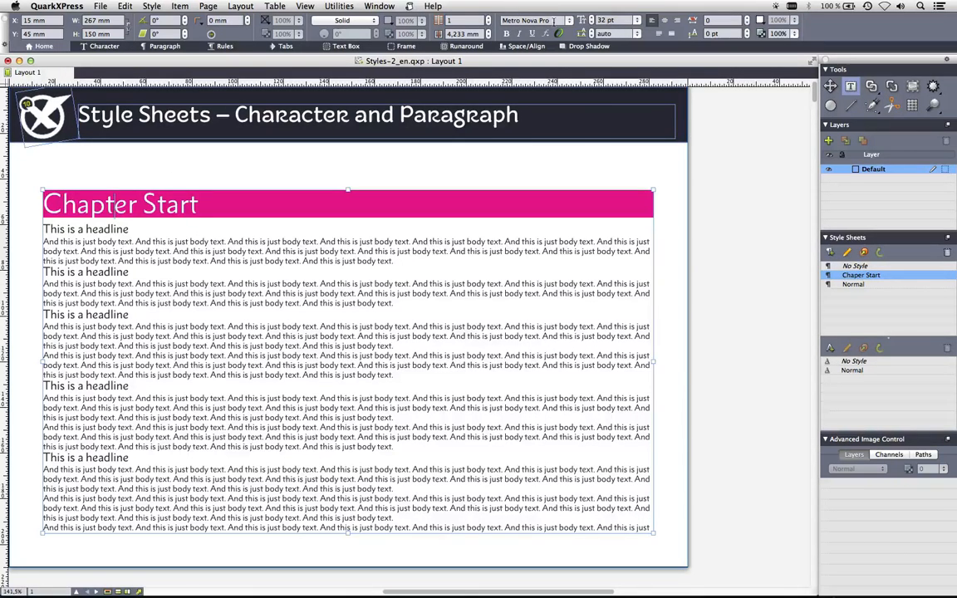
# - Find all Metro Nova Pro text at 32 pt and change it to the Chaper Start paragraph style sheet throughout the story
pyautogui.press('super+f')
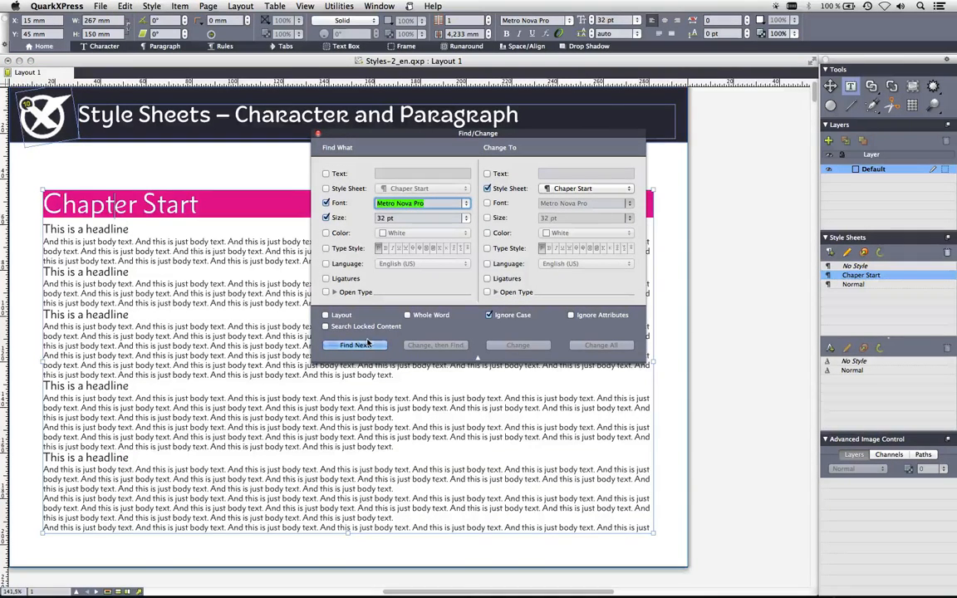
pyautogui.press('alt')
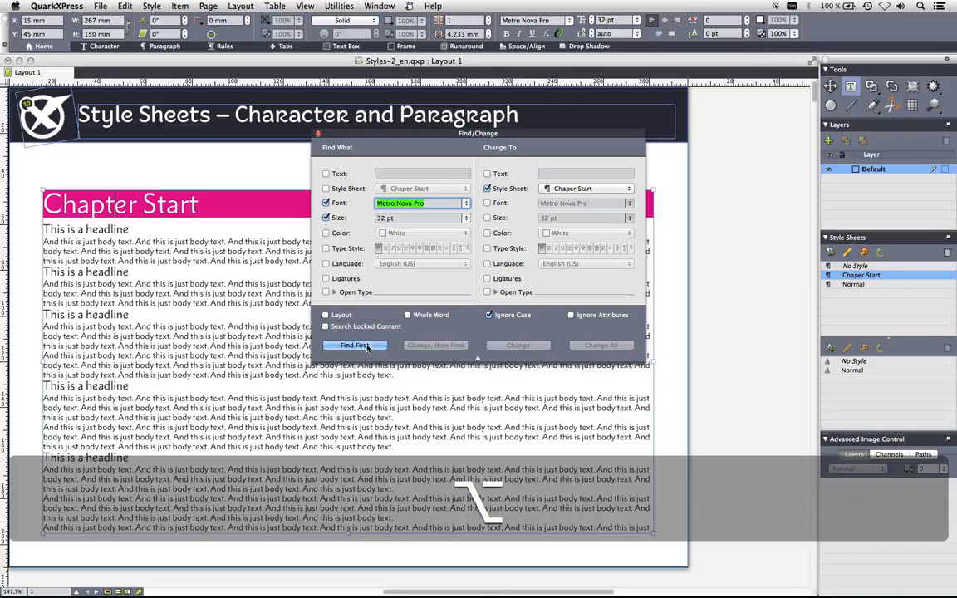
pyautogui.keyDown('alt'); pyautogui.click(367, 347); pyautogui.keyUp('alt')
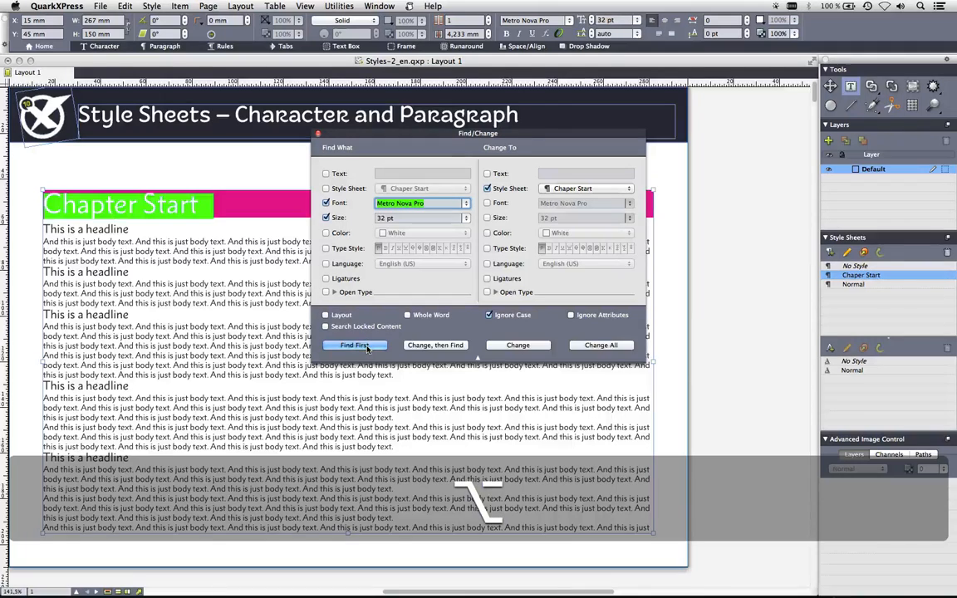
pyautogui.click(604, 347)
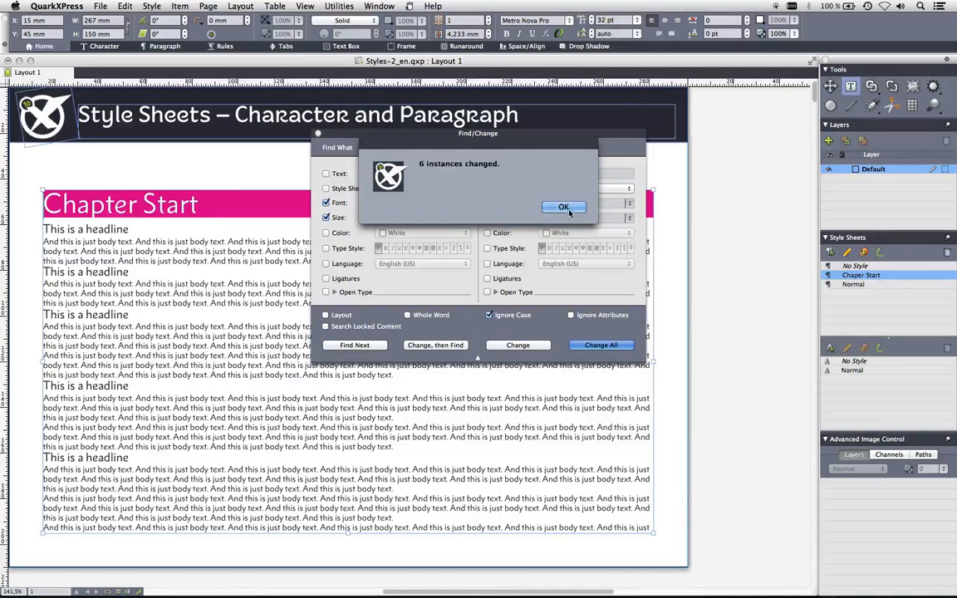
pyautogui.click(564, 207)
pyautogui.click(317, 133)
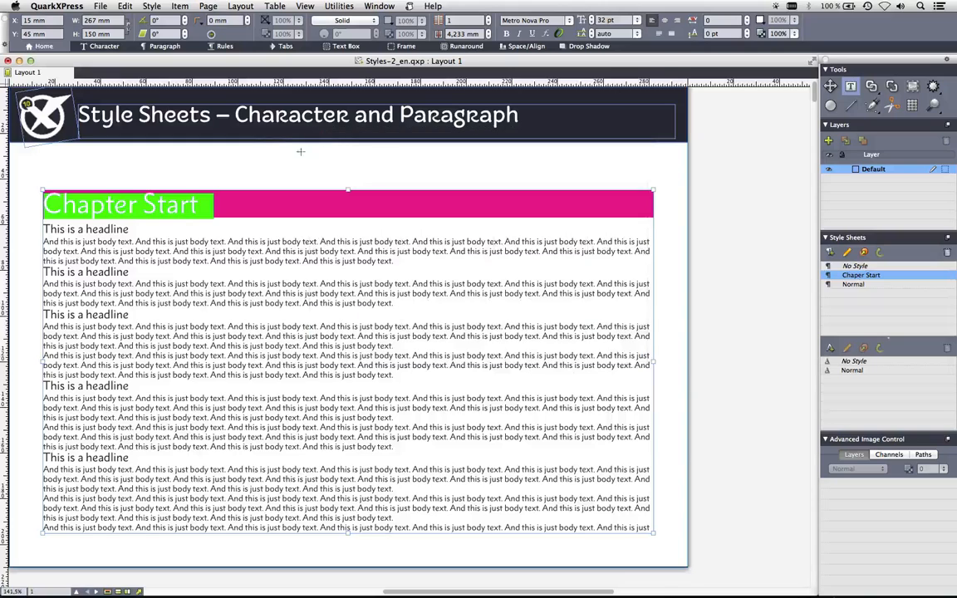
# - Edit the Chaper Start paragraph style sheet and set its Space Before to 200 mm
pyautogui.click(125, 207)
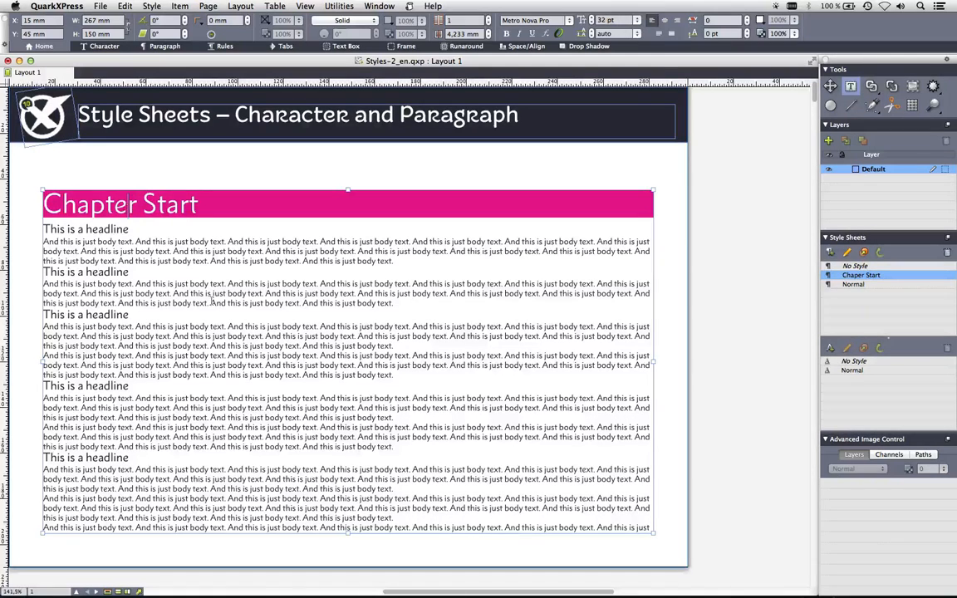
pyautogui.scroll(-10, 211, 300)
pyautogui.scroll(-3, 295, 432)
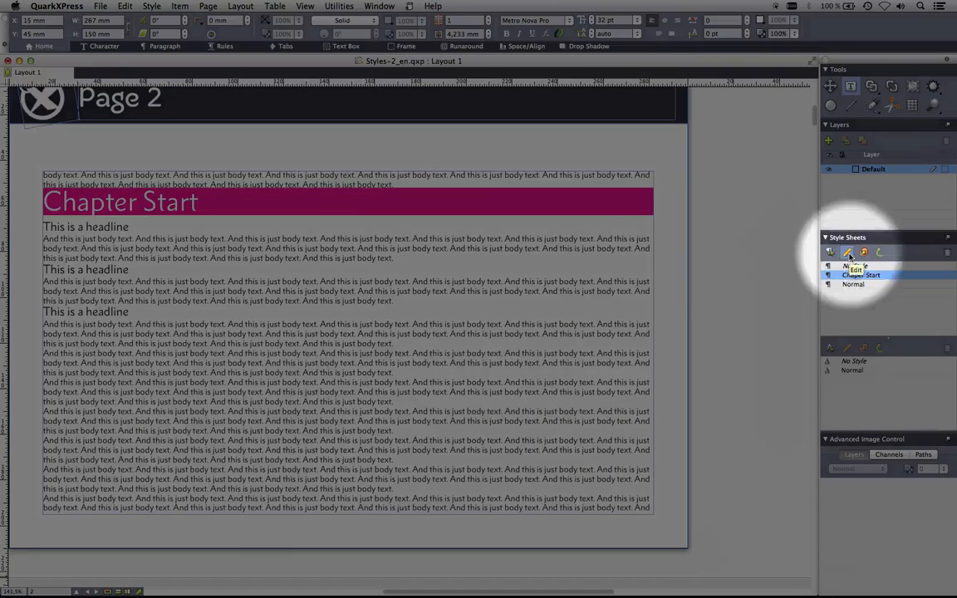
pyautogui.click(848, 253)
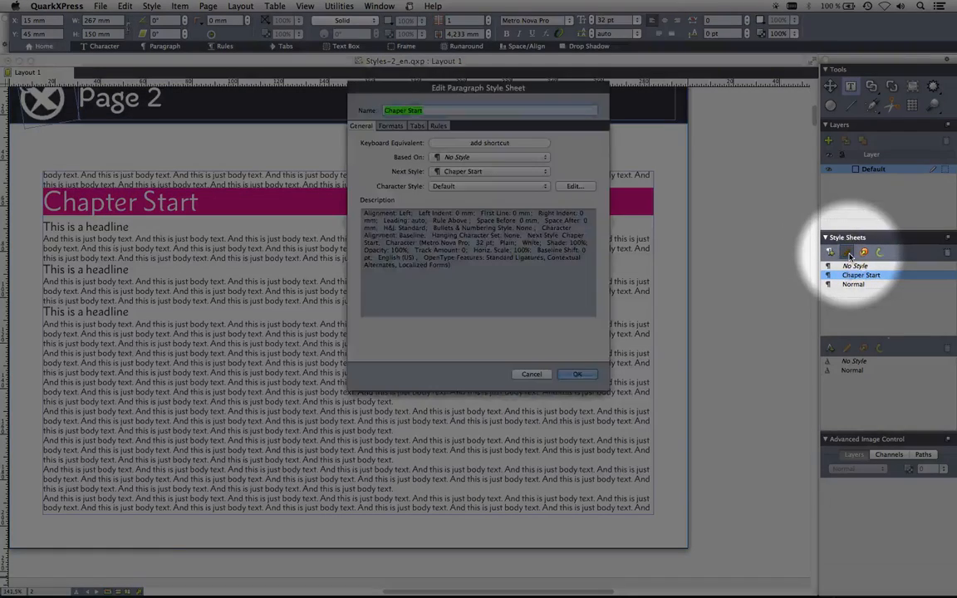
pyautogui.click(398, 126)
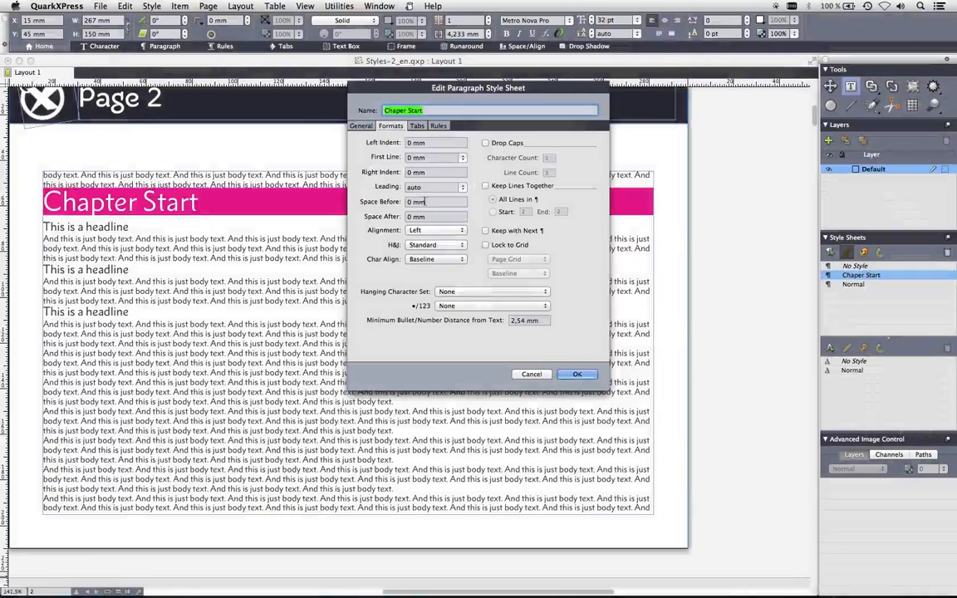
pyautogui.click(416, 201)
pyautogui.moveTo(408, 201); pyautogui.dragTo(402, 206)
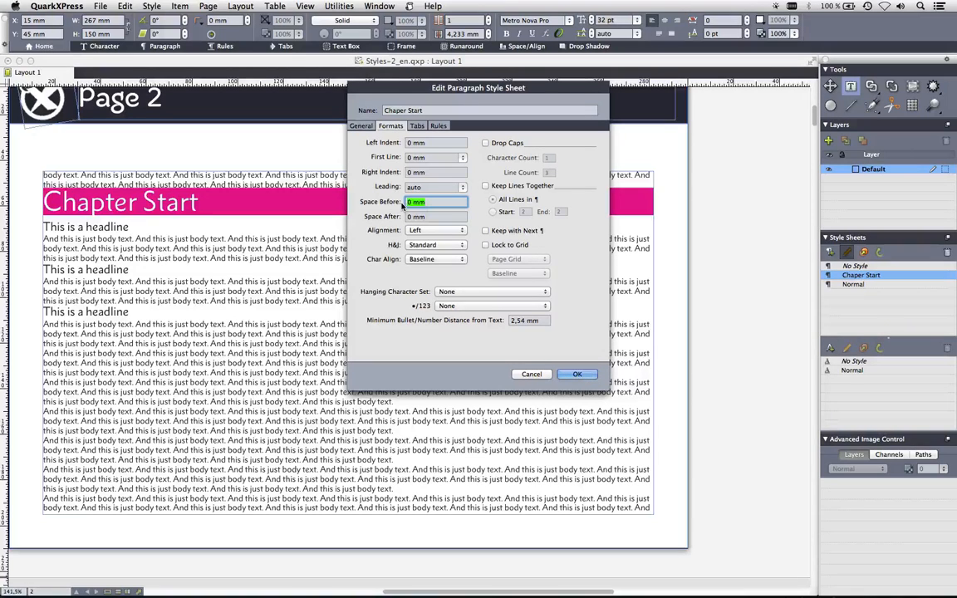
pyautogui.write('200')
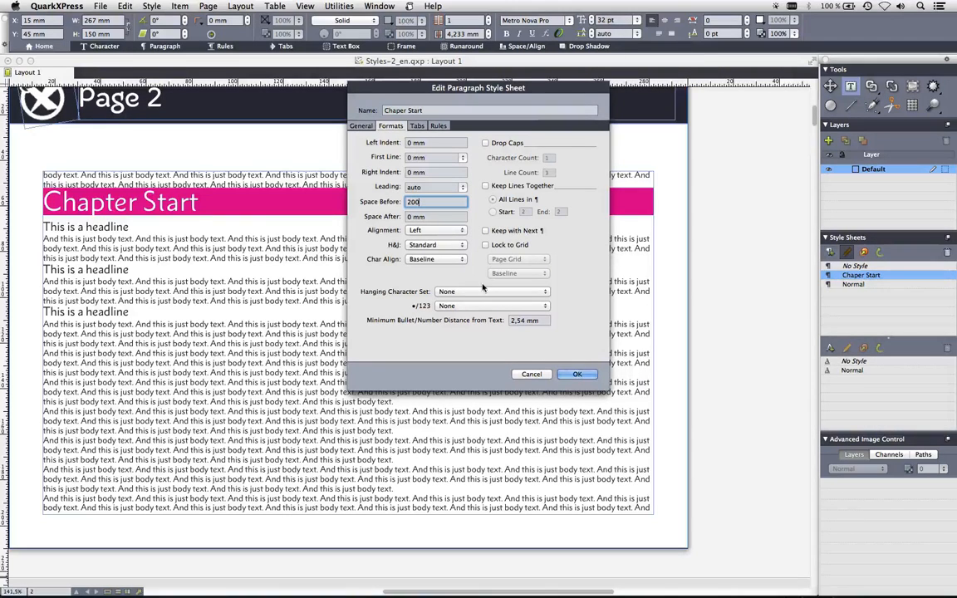
pyautogui.click(578, 373)
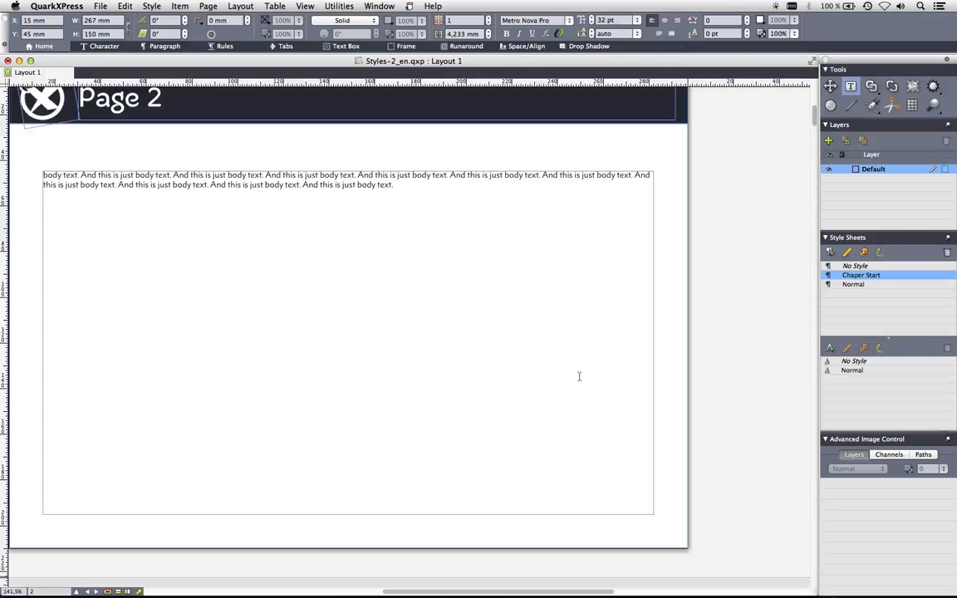
# - Check the chapter headings' placement on page 3 and in the thumbnails of all pages
pyautogui.scroll(-6, 522, 362)
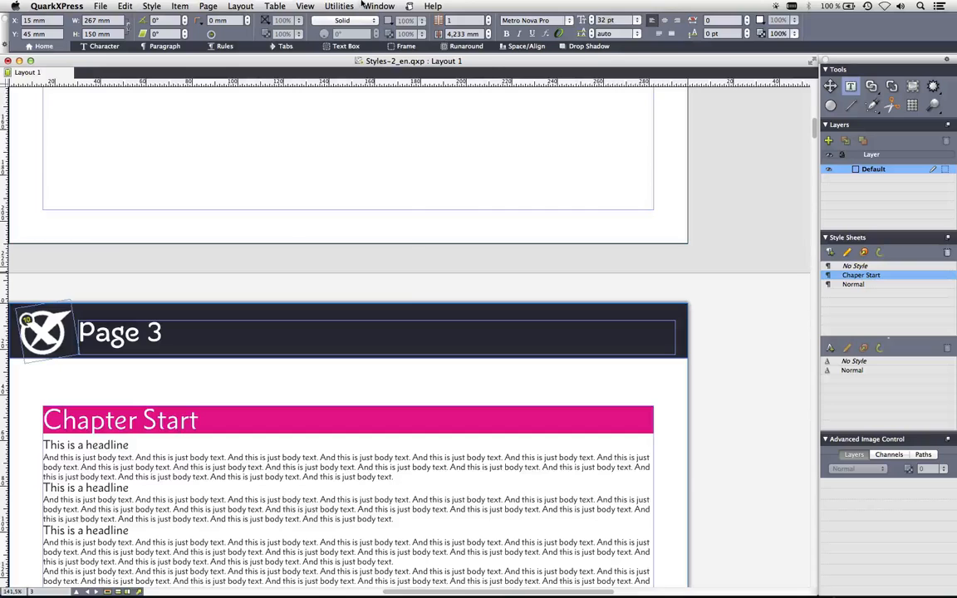
pyautogui.click(306, 6)
pyautogui.click(322, 62)
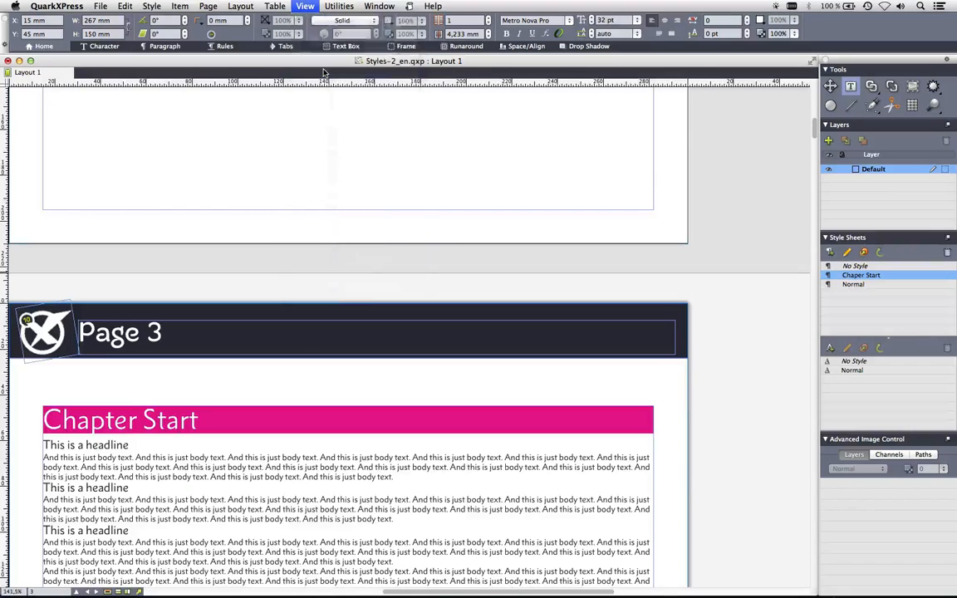
pyautogui.scroll(3, 57, 166)
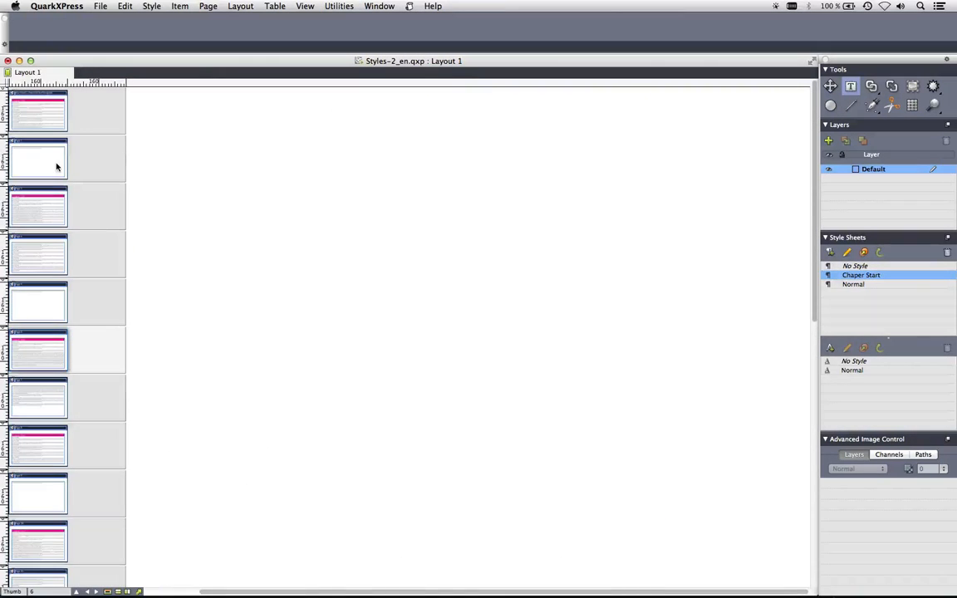
pyautogui.scroll(-5, 57, 167)
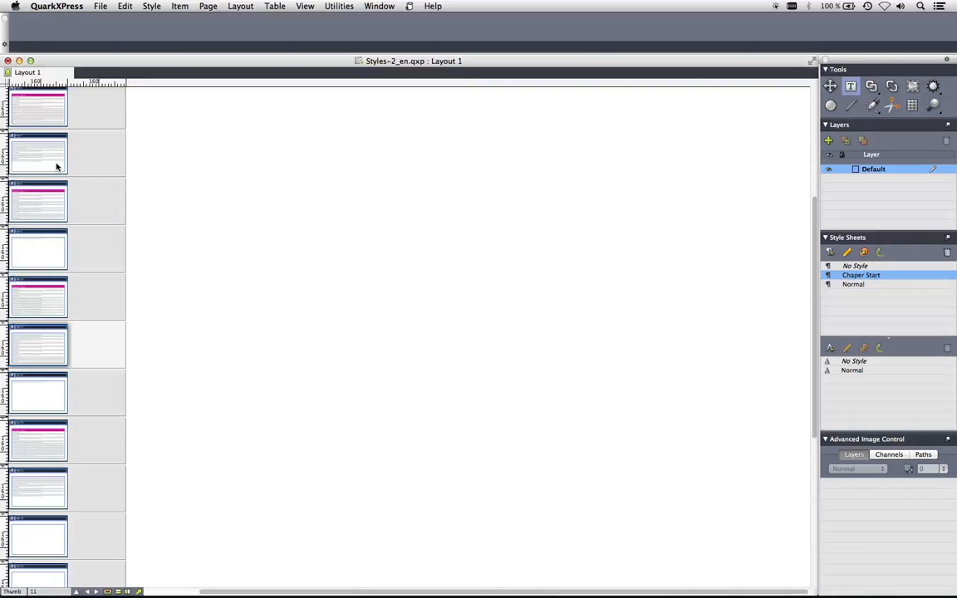
# - Switch to the Styles-3_en.qxp layout, place the text cursor in the "I Will Always Love You" row and enlarge the window
pyautogui.click(393, 5)
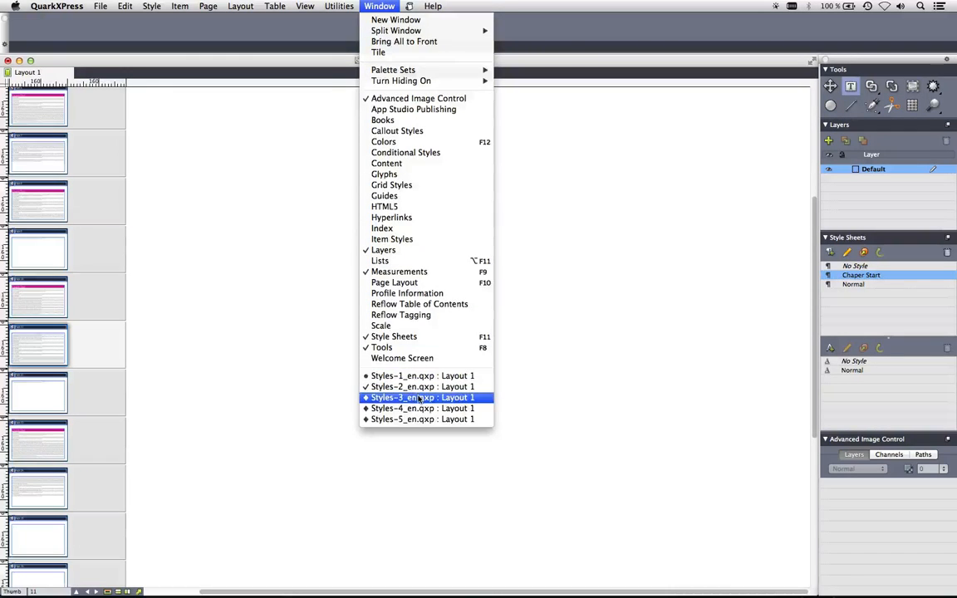
pyautogui.click(419, 398)
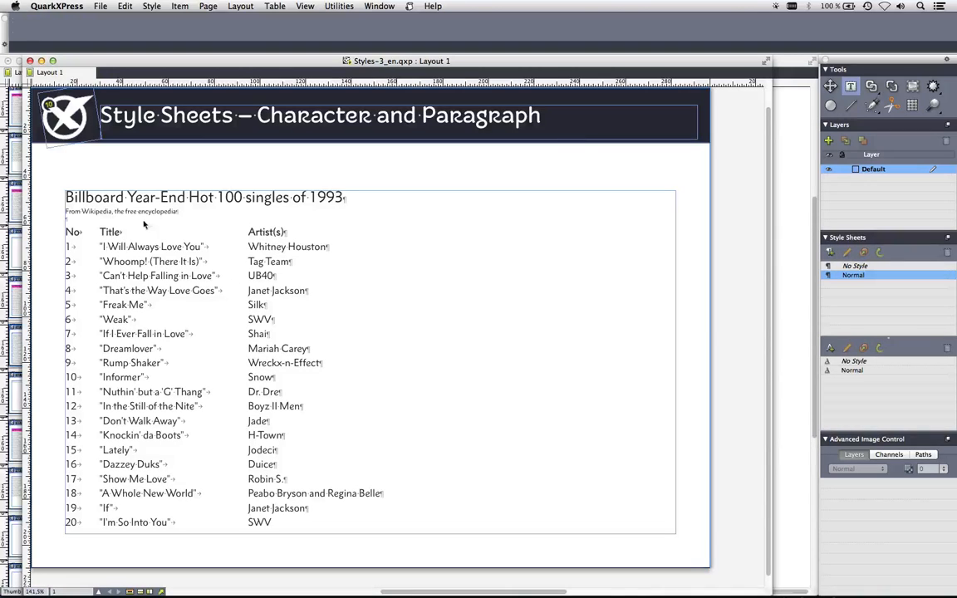
pyautogui.click(108, 247)
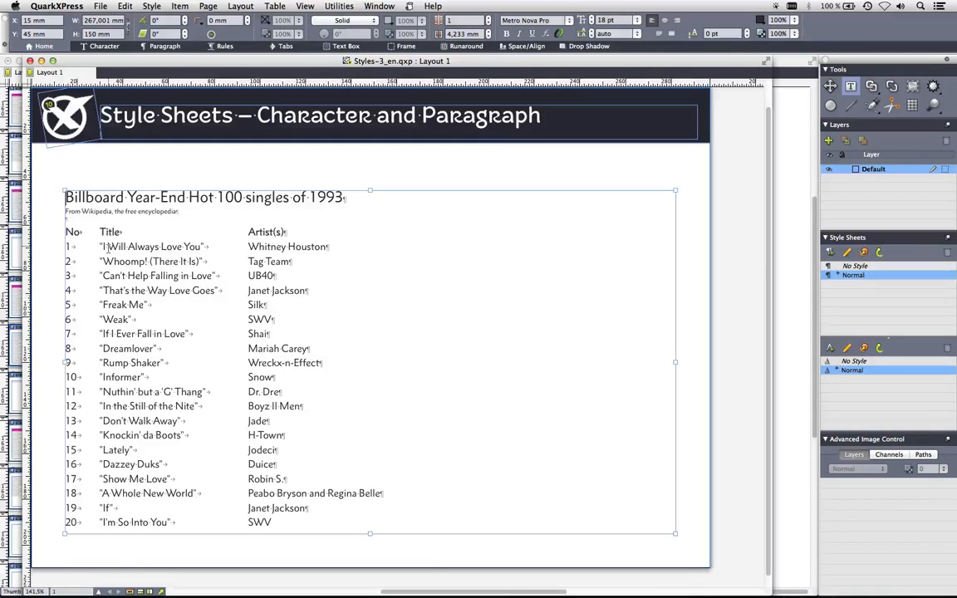
pyautogui.click(107, 247)
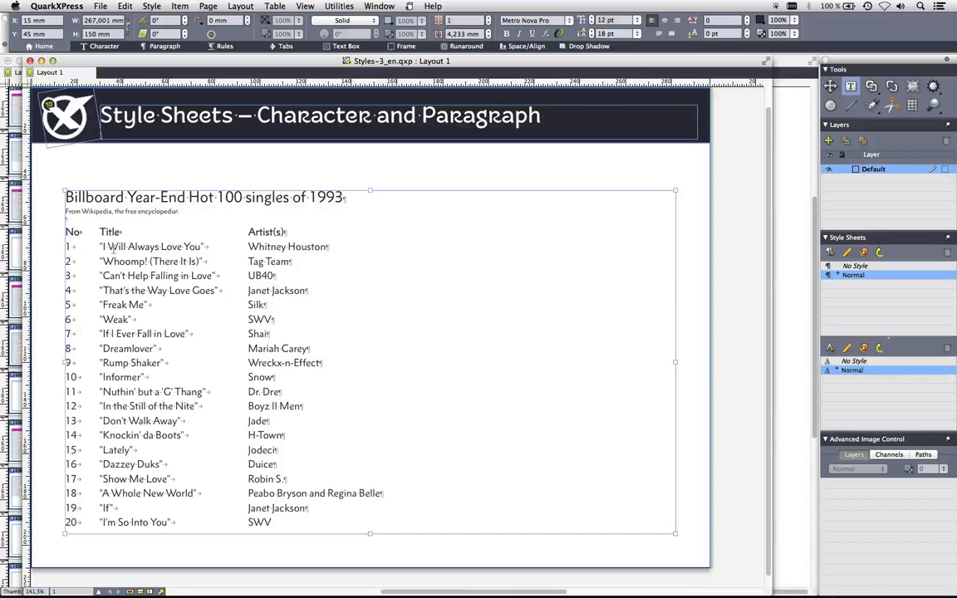
pyautogui.click(53, 61)
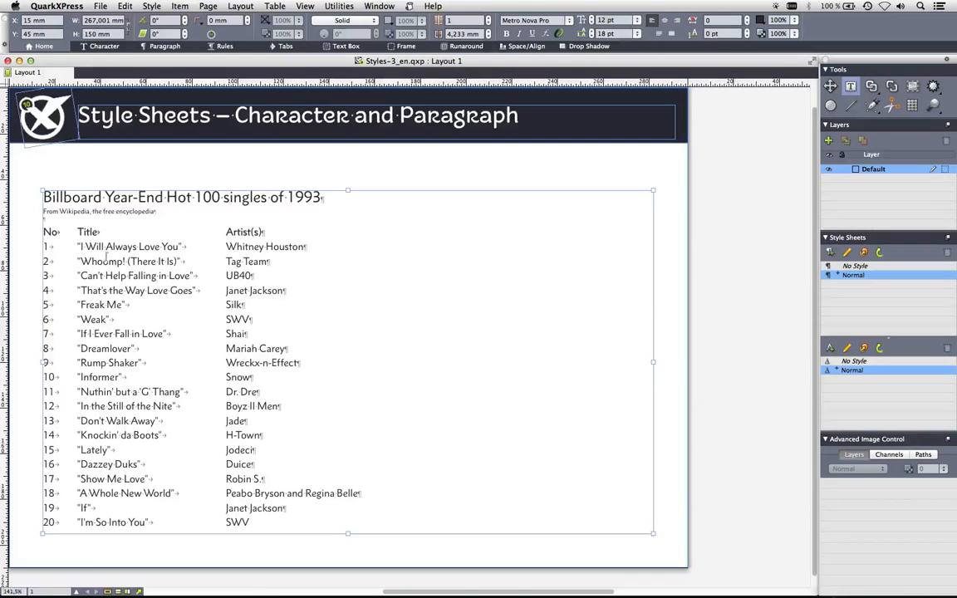
# - Add a rule above the "I Will Always Love You" paragraph and set its width to 18 pt
pyautogui.click(220, 47)
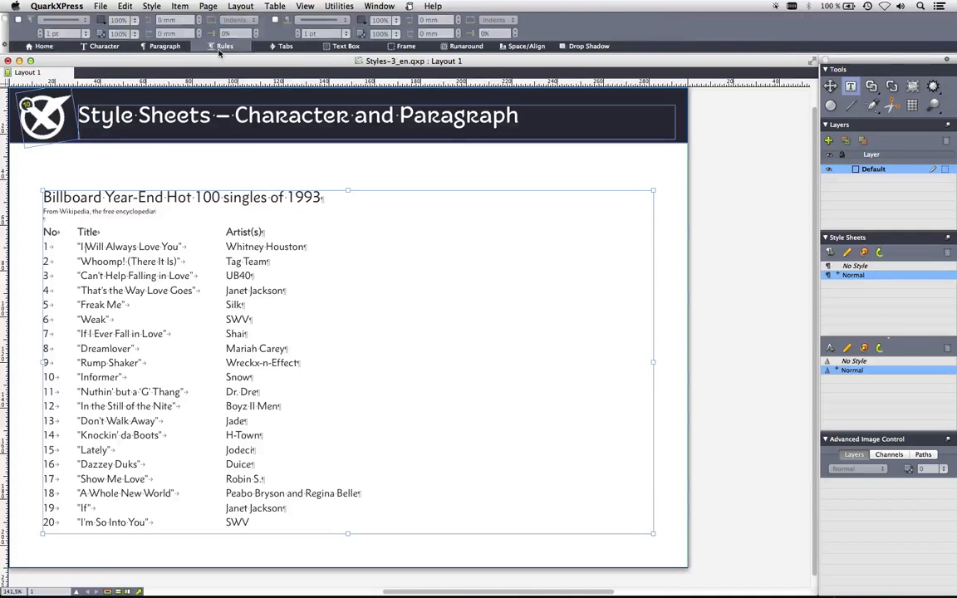
pyautogui.click(18, 20)
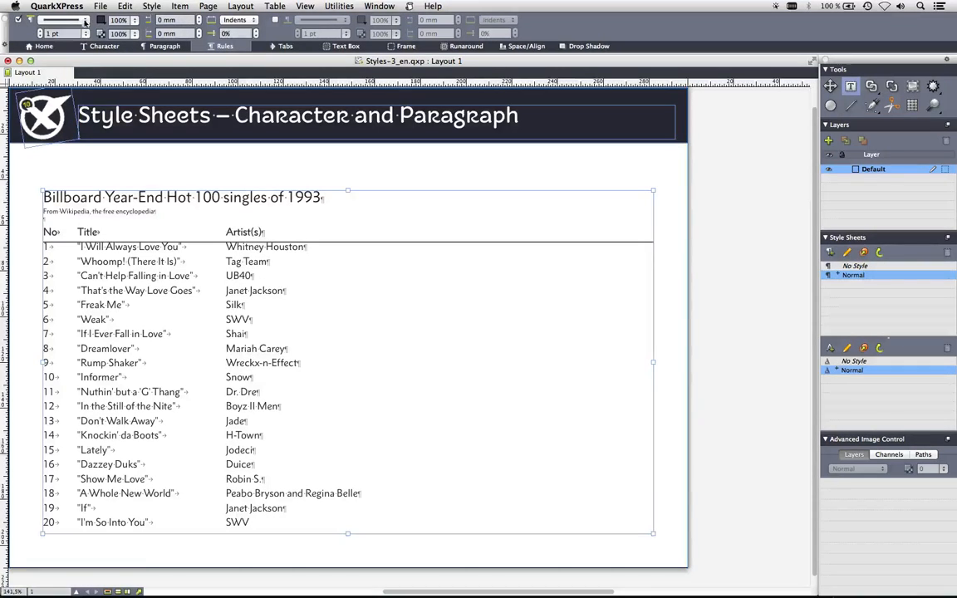
pyautogui.moveTo(72, 35); pyautogui.dragTo(39, 36)
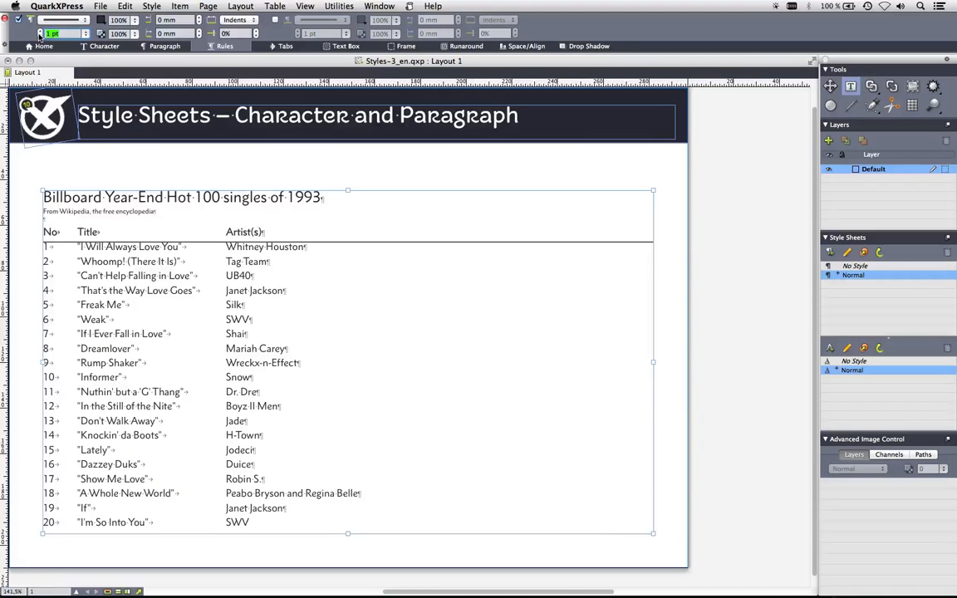
pyautogui.write('18pt')
pyautogui.press('Tab')
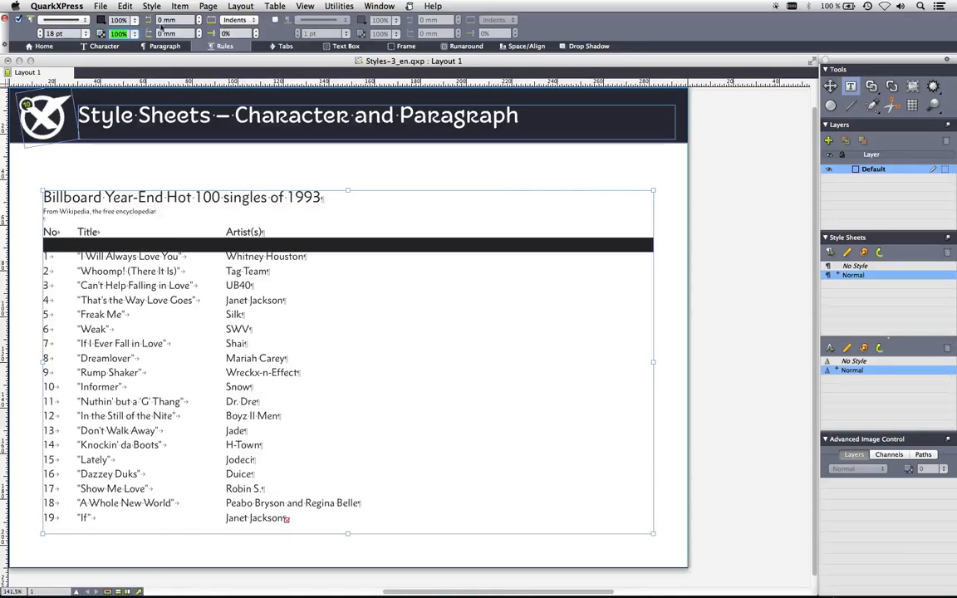
# - Color the "I Will Always Love You" row's rule with the green New Color and set its offset to -2 mm
pyautogui.click(101, 20)
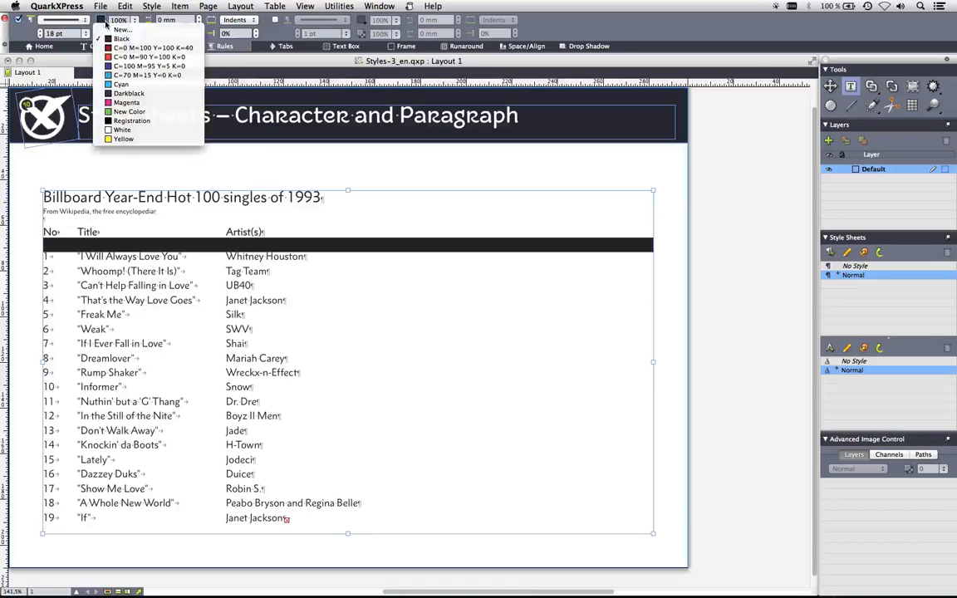
pyautogui.click(130, 104)
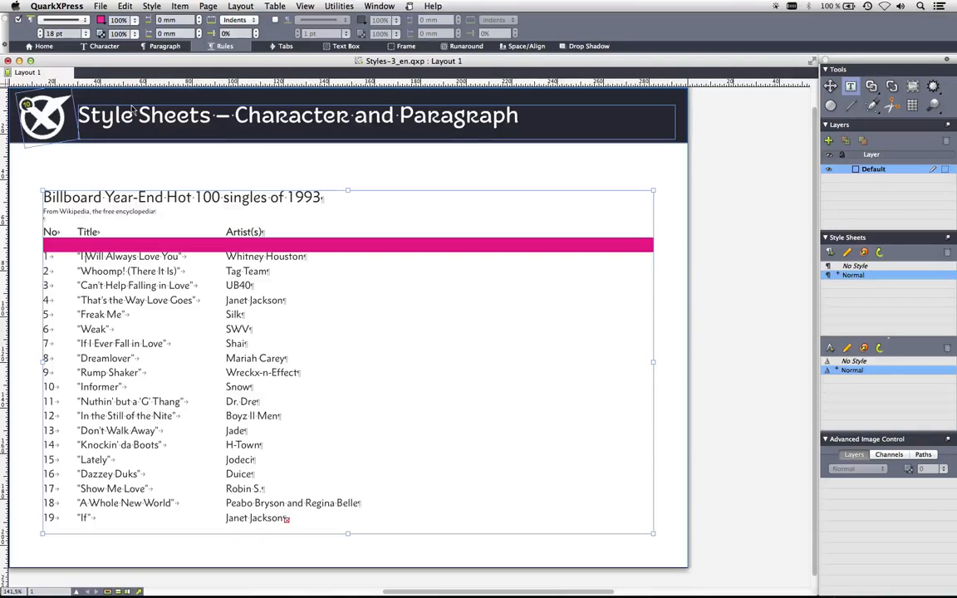
pyautogui.click(102, 20)
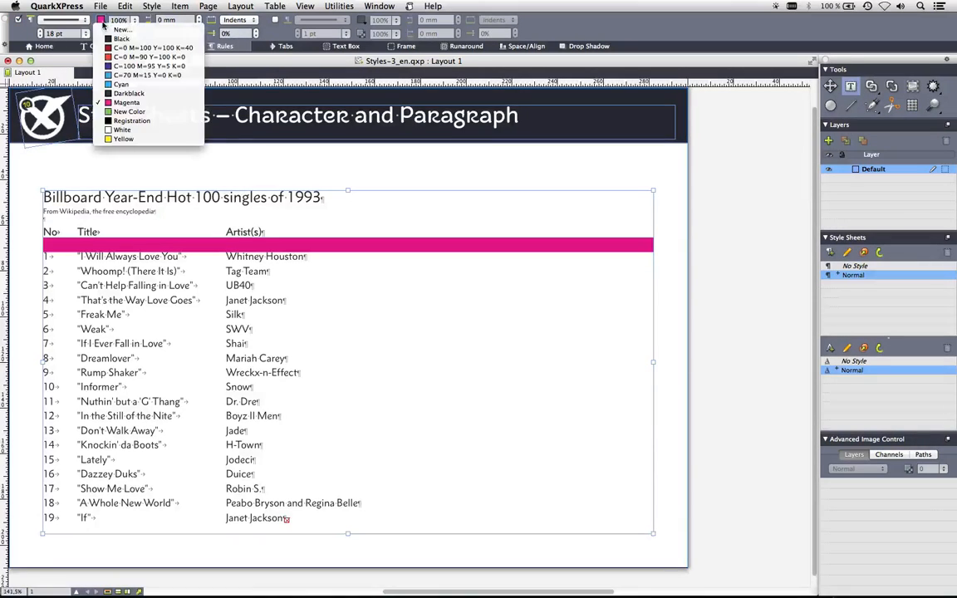
pyautogui.click(146, 111)
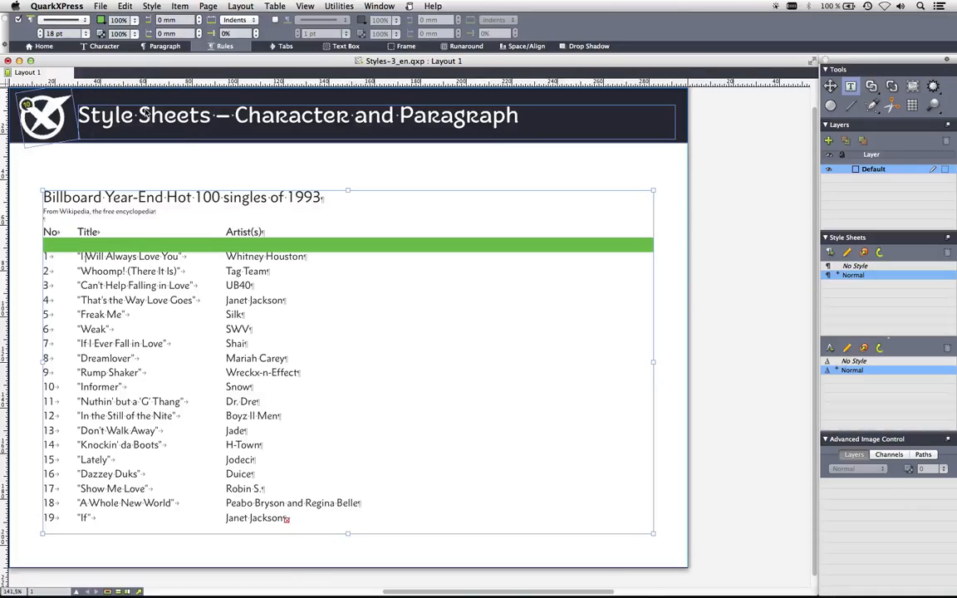
pyautogui.click(235, 33)
pyautogui.write('-2mm')
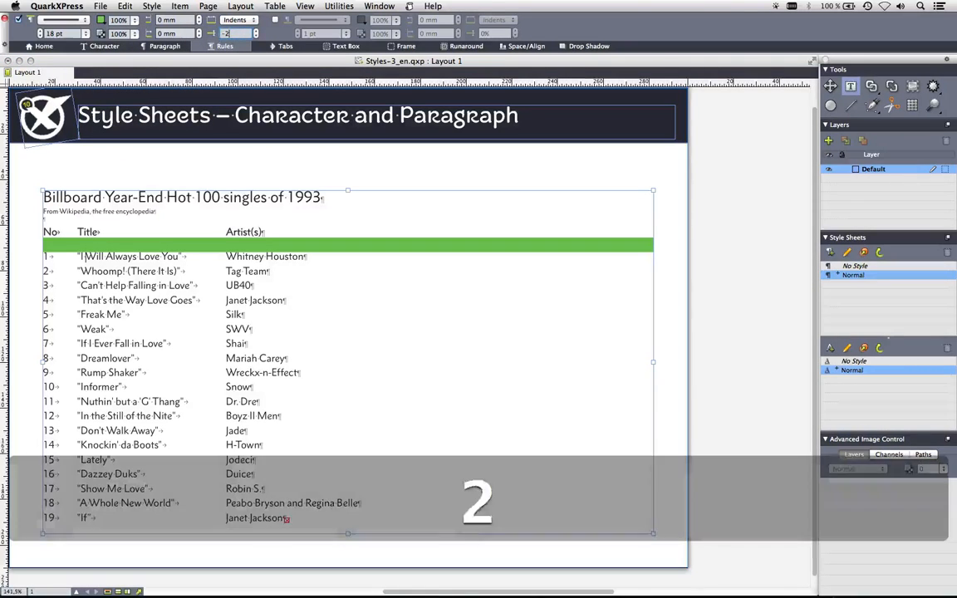
pyautogui.press('Return')
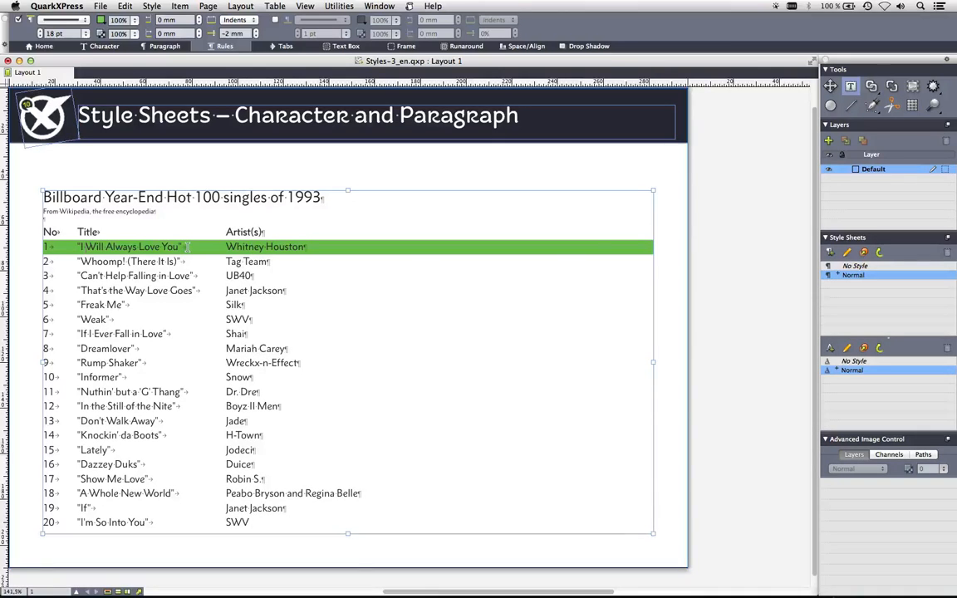
# - Create a paragraph style sheet named "green line" from the formatting of the first song row
pyautogui.click(829, 254)
pyautogui.write('green l')
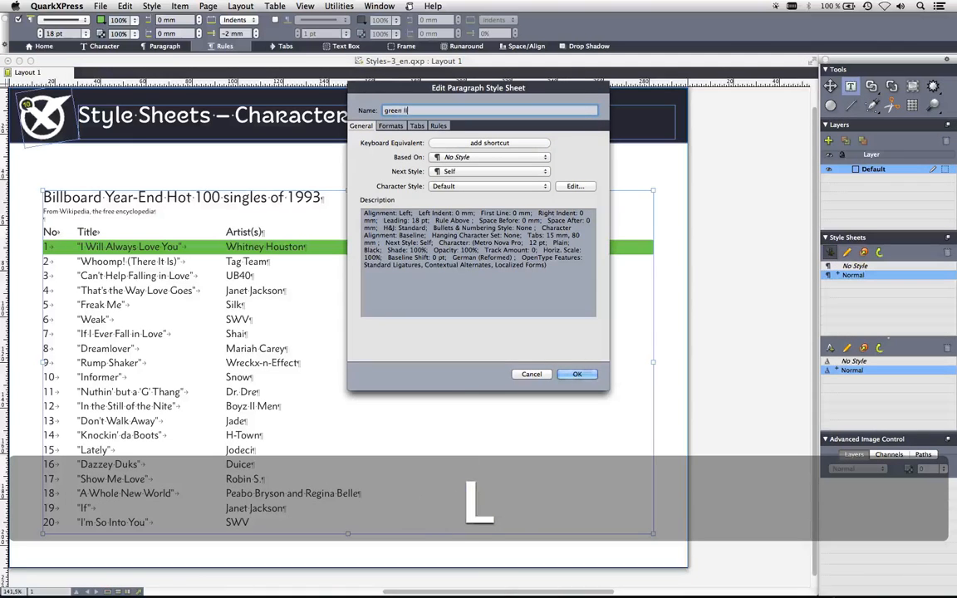
pyautogui.write('ine')
pyautogui.press('Return')
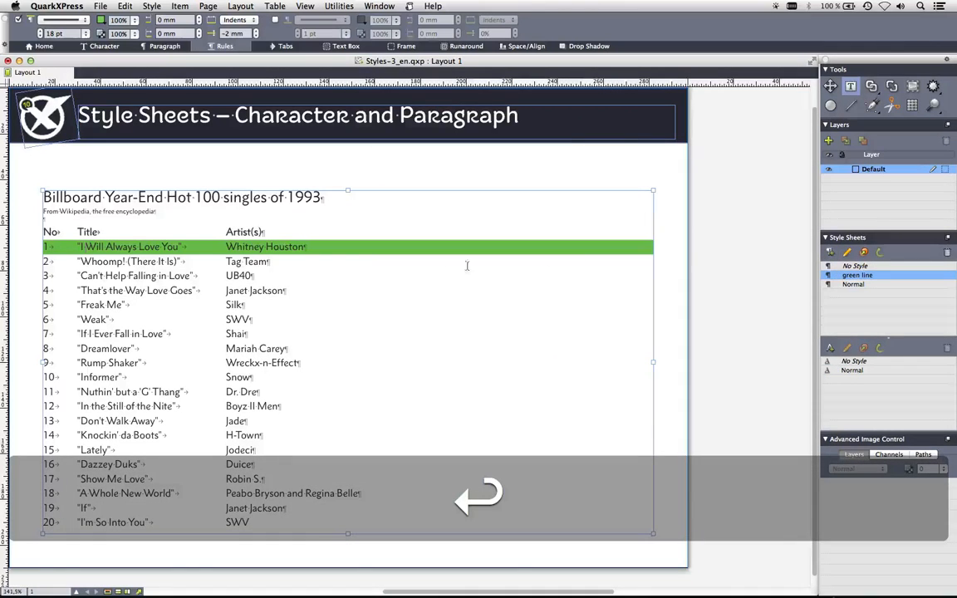
# - Add a rule above the "Whoomp! (There It Is)" paragraph and set its width to 18 pt
pyautogui.click(131, 260)
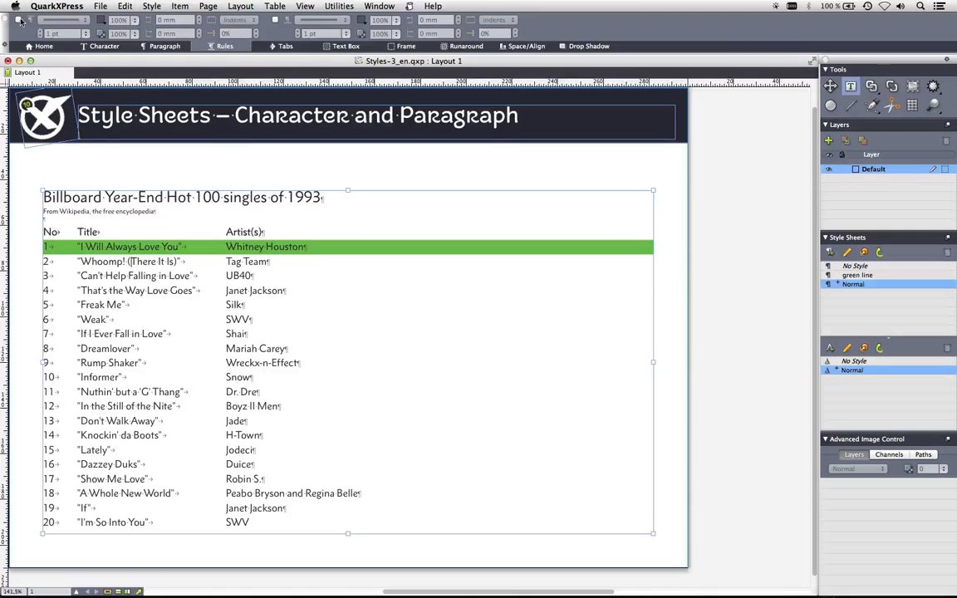
pyautogui.click(18, 19)
pyautogui.click(47, 34)
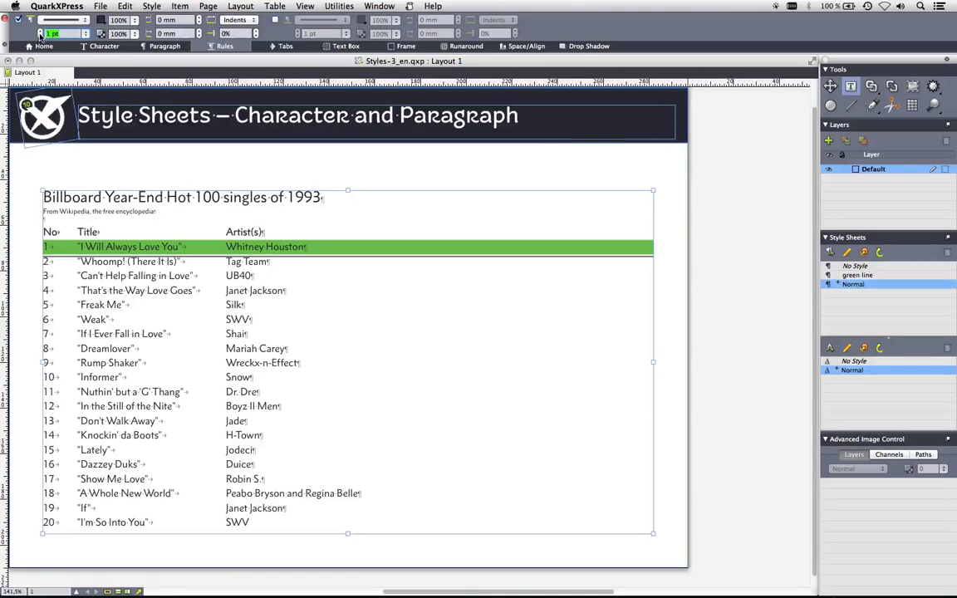
pyautogui.write('18')
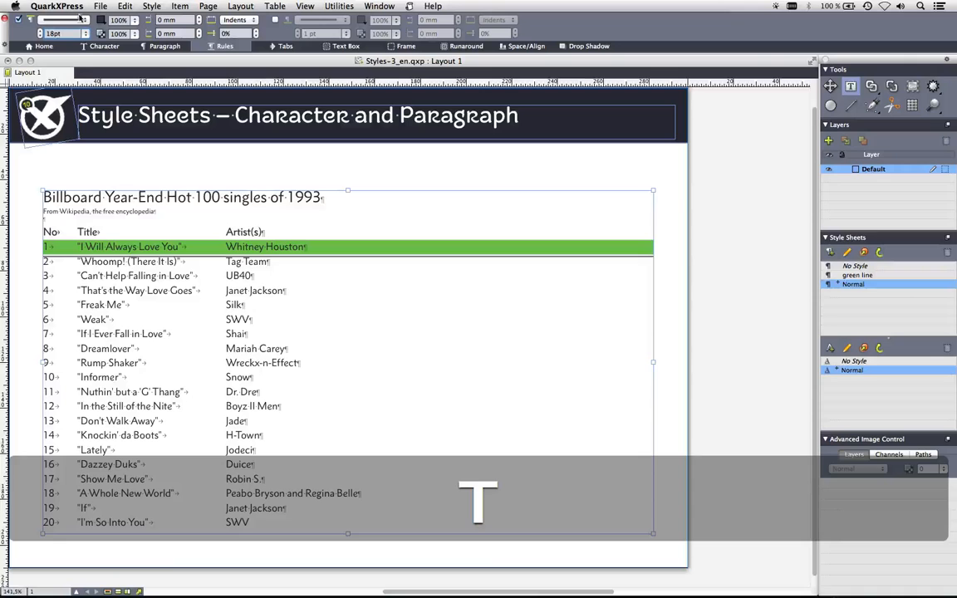
# - Color the "Whoomp! (There It Is)" row's rule Yellow and set its offset to -2 mm
pyautogui.click(100, 19)
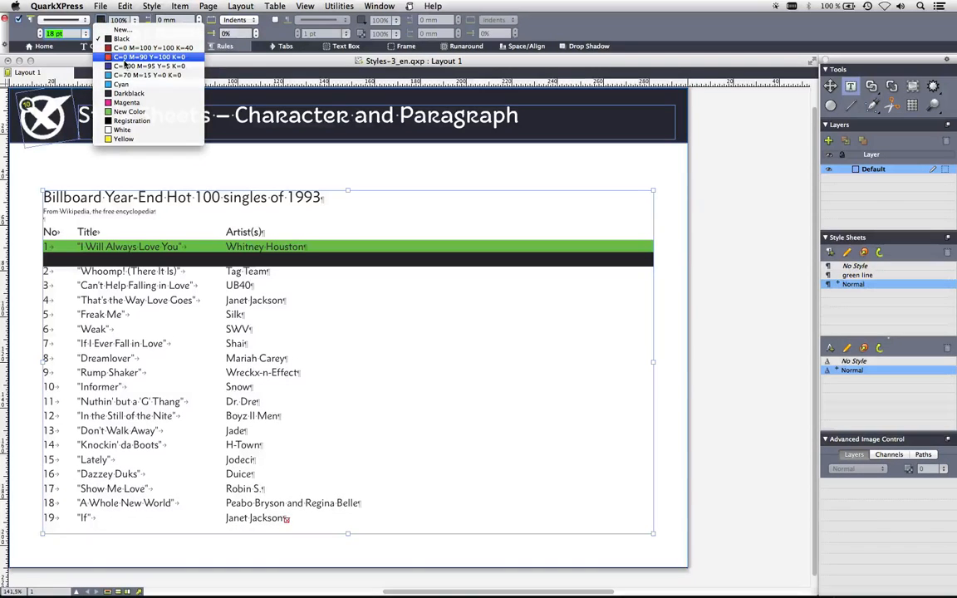
pyautogui.click(125, 58)
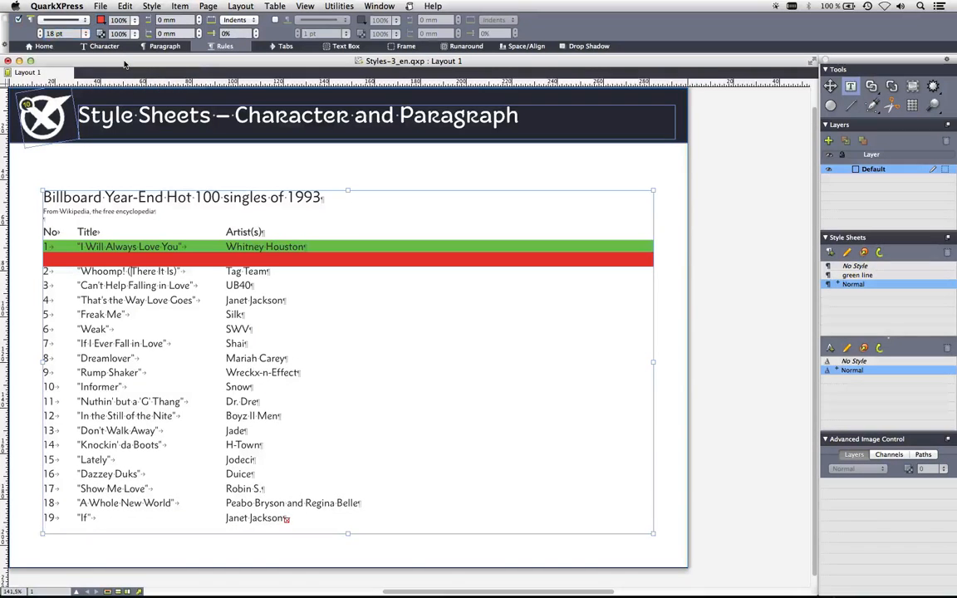
pyautogui.click(101, 19)
pyautogui.click(125, 138)
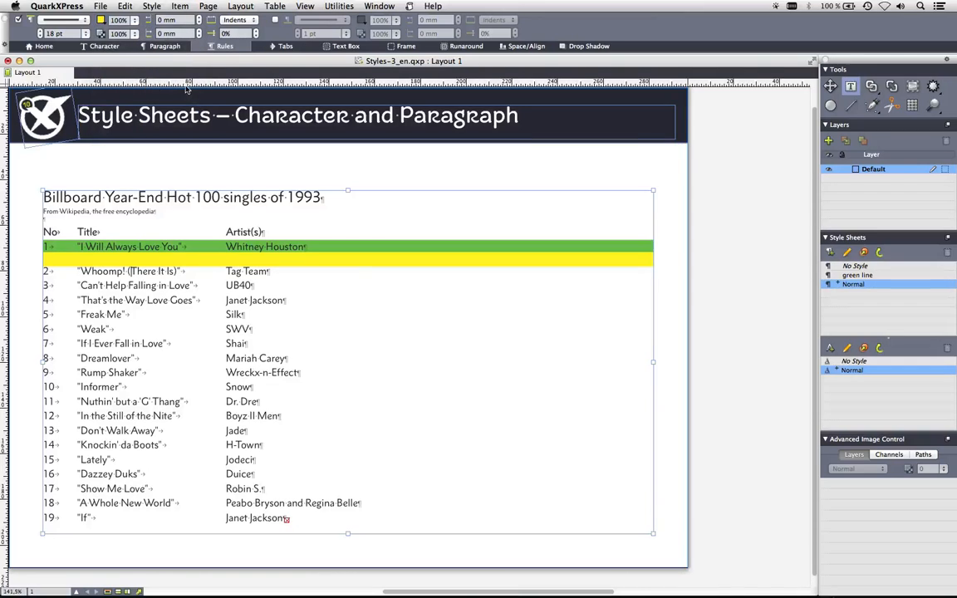
pyautogui.write('-2mm')
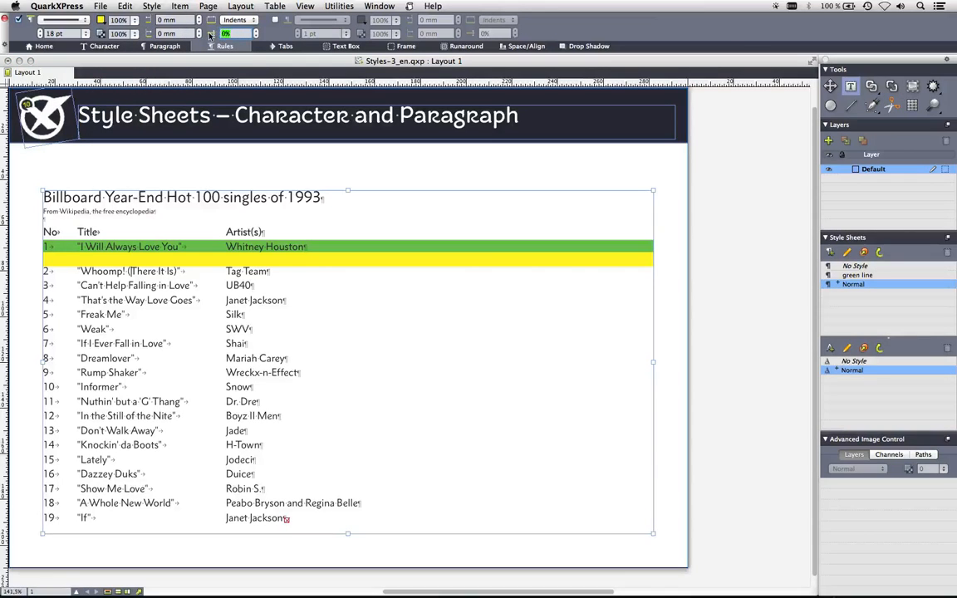
pyautogui.press('Return')
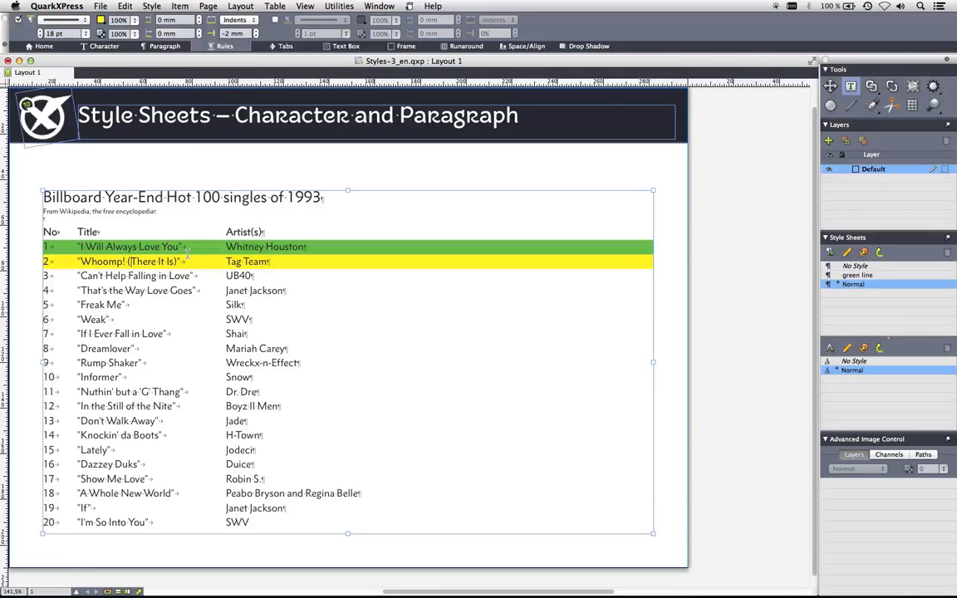
# - Create a paragraph style sheet named "yellow line" from the formatting of the second song row
pyautogui.click(830, 253)
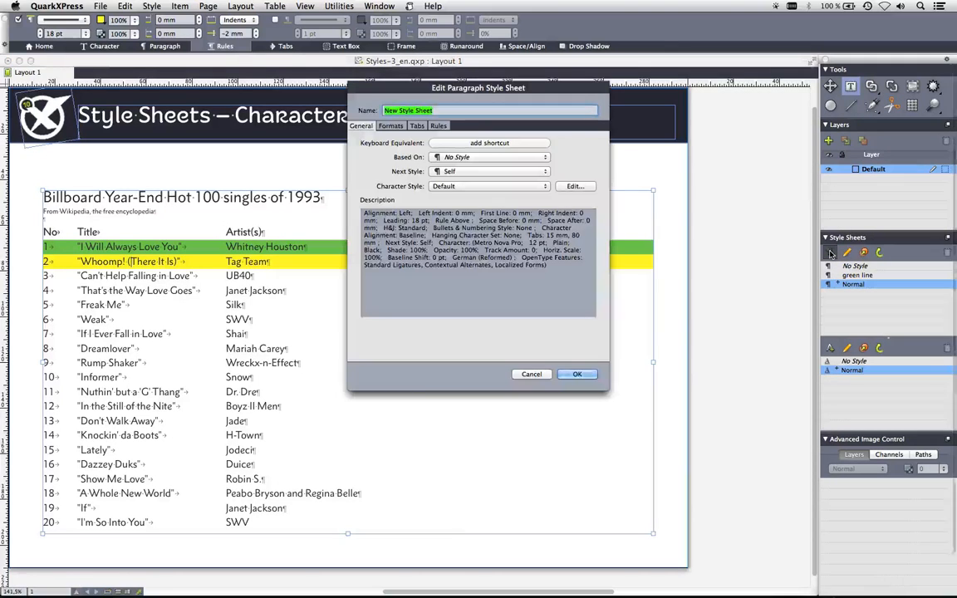
pyautogui.write('yellow ')
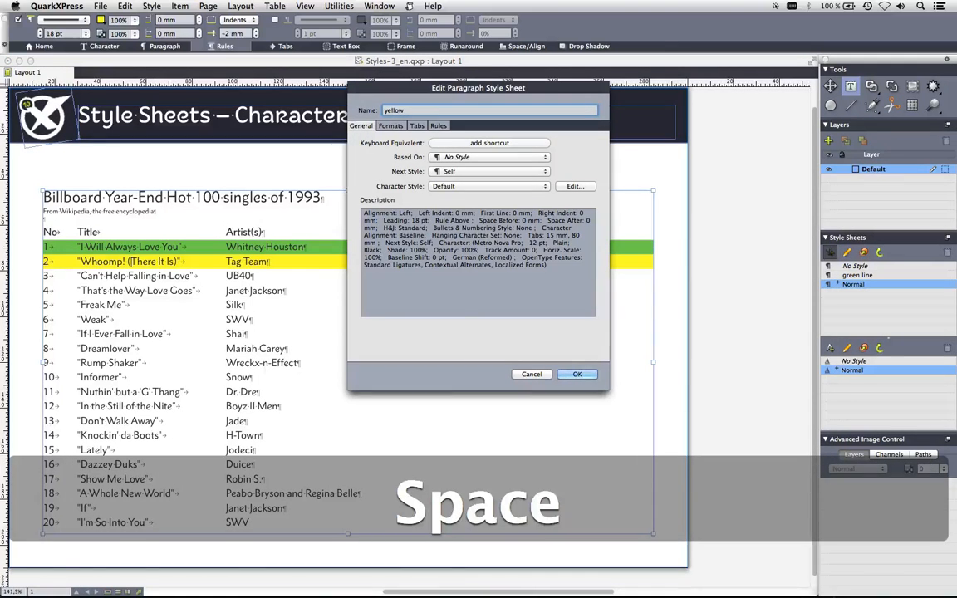
pyautogui.write('line')
pyautogui.press('Return')
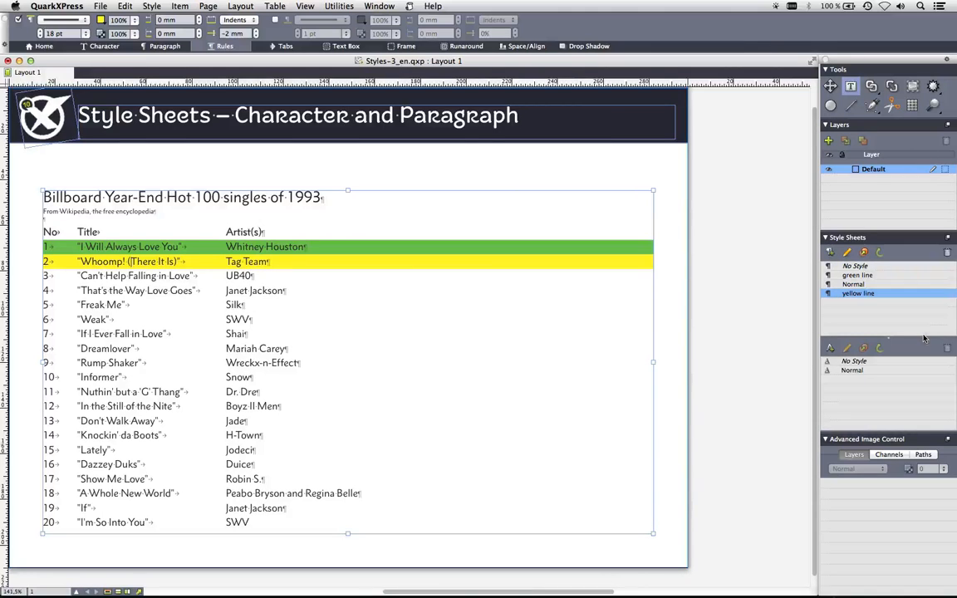
# - Edit the yellow line paragraph style sheet so that its Next Style is green line
pyautogui.click(847, 253)
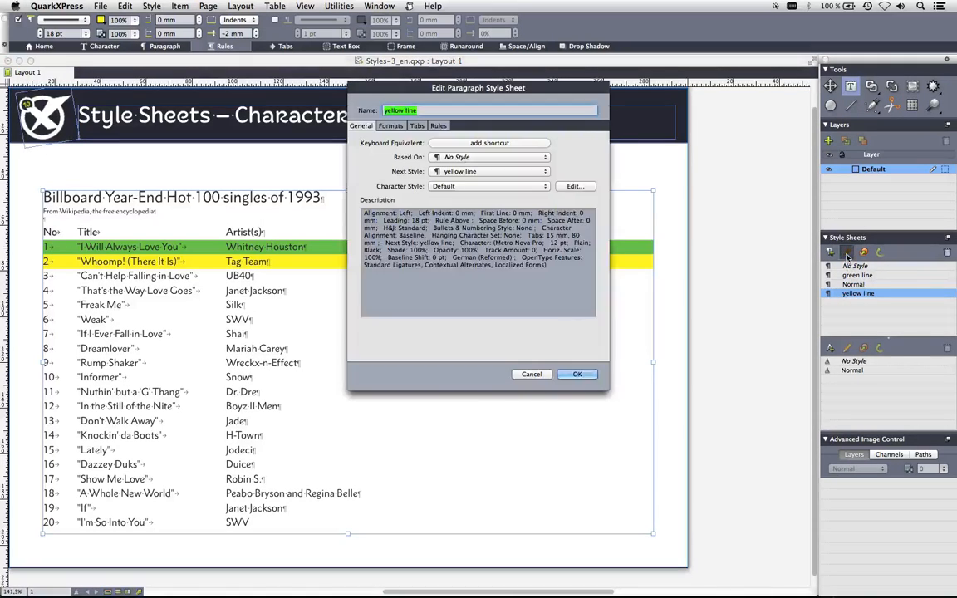
pyautogui.click(461, 172)
pyautogui.click(460, 149)
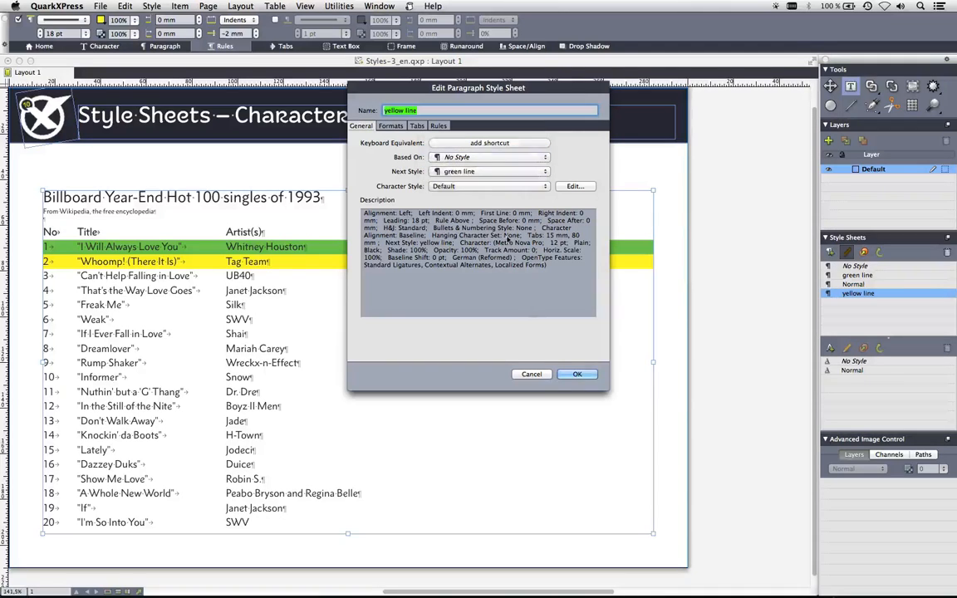
pyautogui.click(576, 375)
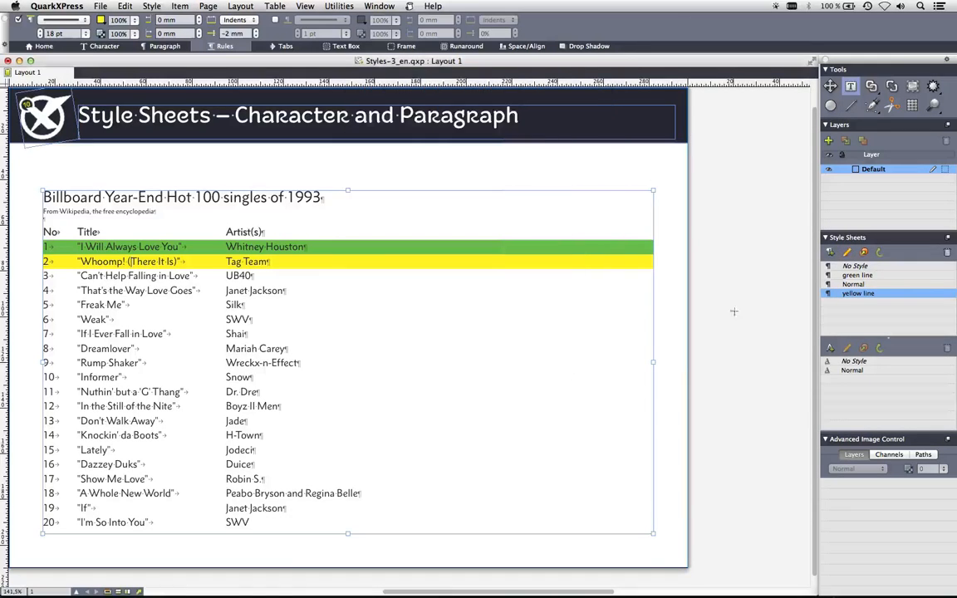
# - Edit the green line paragraph style sheet so that its Next Style is yellow line
pyautogui.rightClick(879, 279)
pyautogui.click(843, 296)
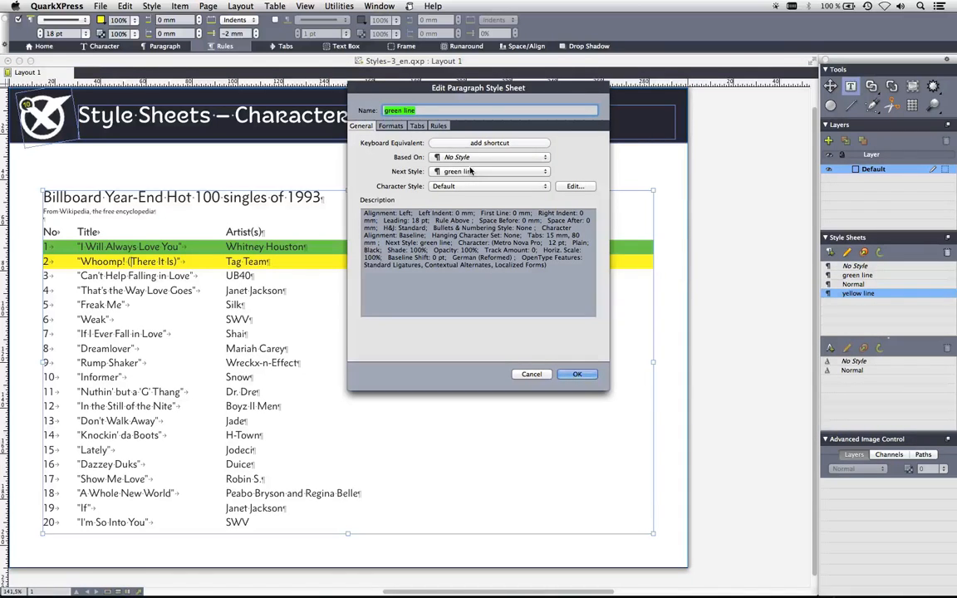
pyautogui.click(470, 172)
pyautogui.click(461, 195)
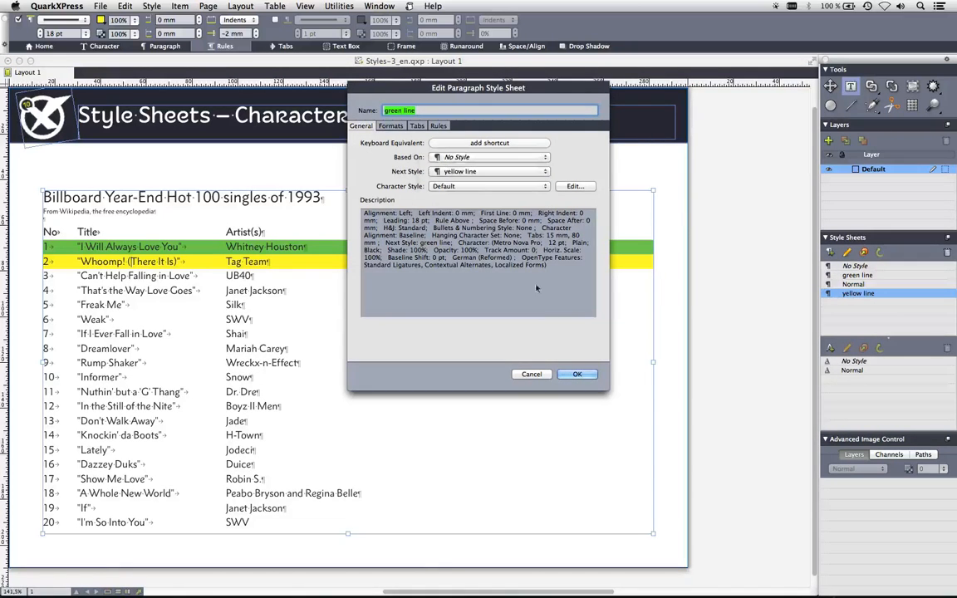
pyautogui.click(575, 374)
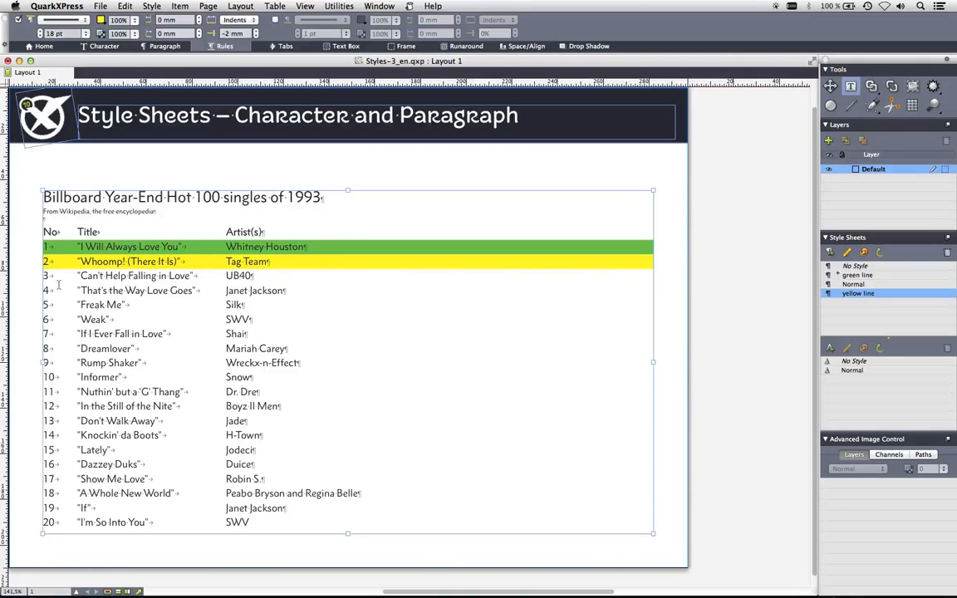
# - Apply the green line style sheet using Next Style to song rows 1 through 20, and deselect the text box
pyautogui.click(56, 247)
pyautogui.moveTo(45, 246); pyautogui.dragTo(324, 533)
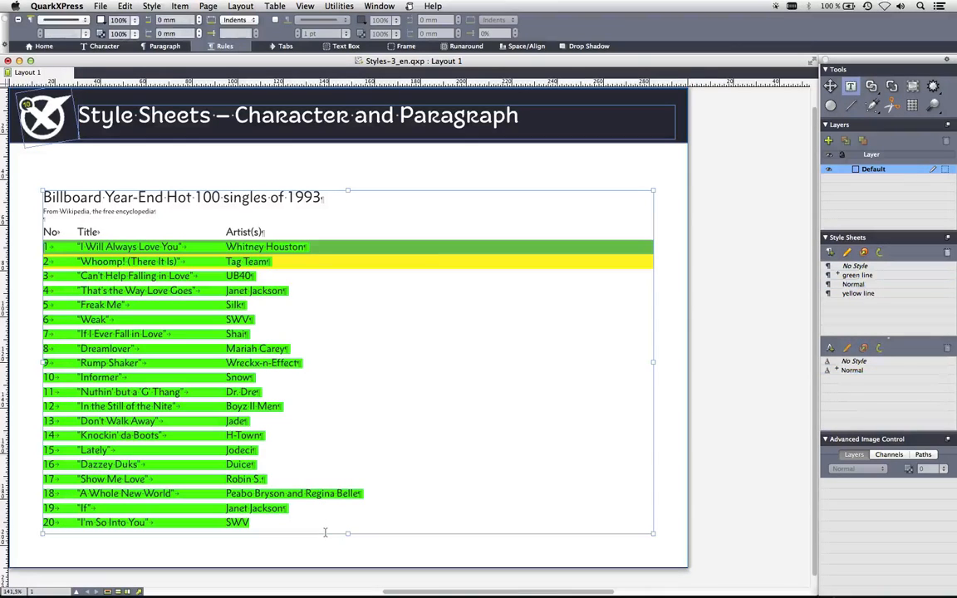
pyautogui.rightClick(851, 279)
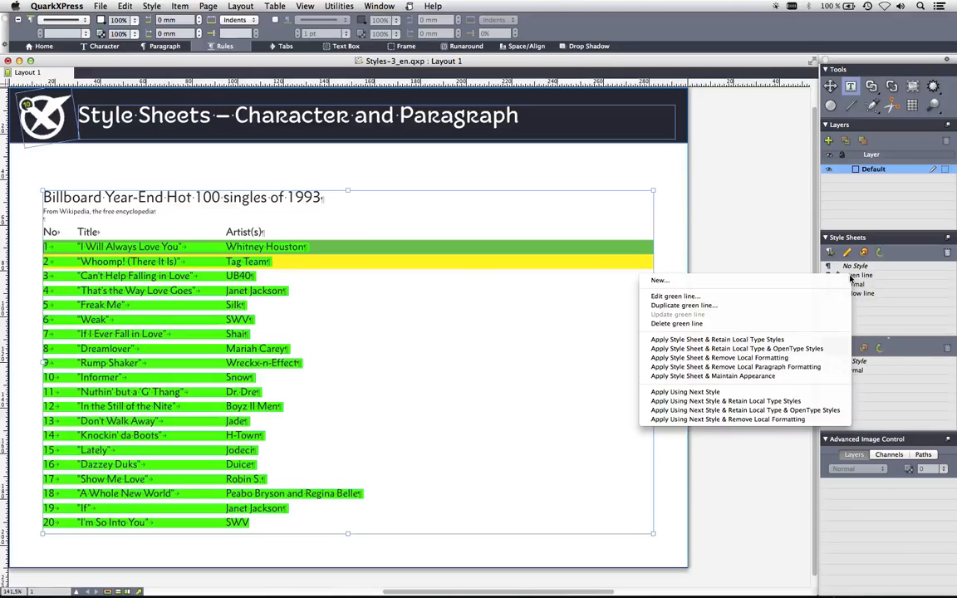
pyautogui.click(783, 392)
pyautogui.click(676, 369)
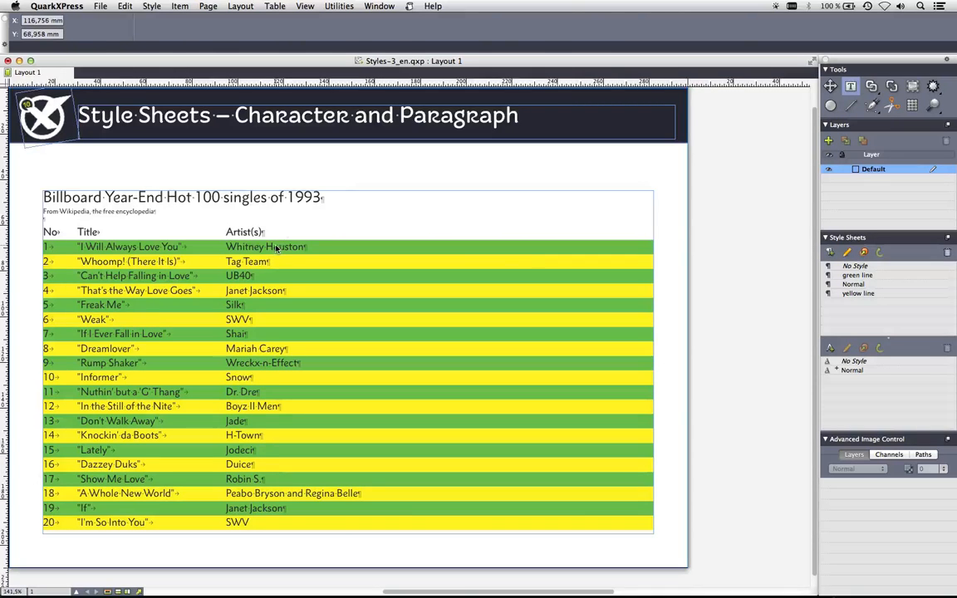
# - Edit the green line paragraph style sheet so that its Rule Above is indented 20 mm from the right
pyautogui.click(598, 248)
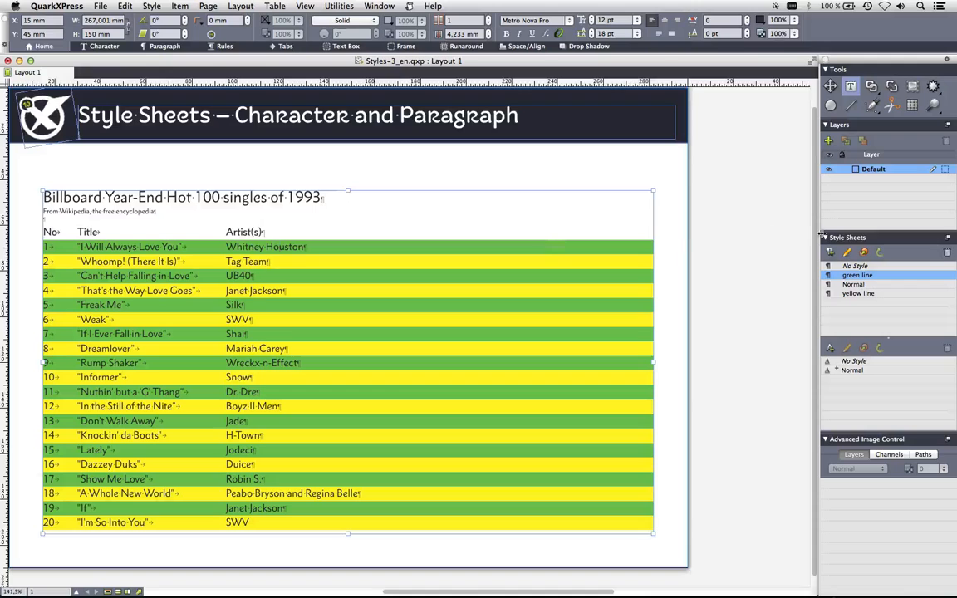
pyautogui.click(845, 253)
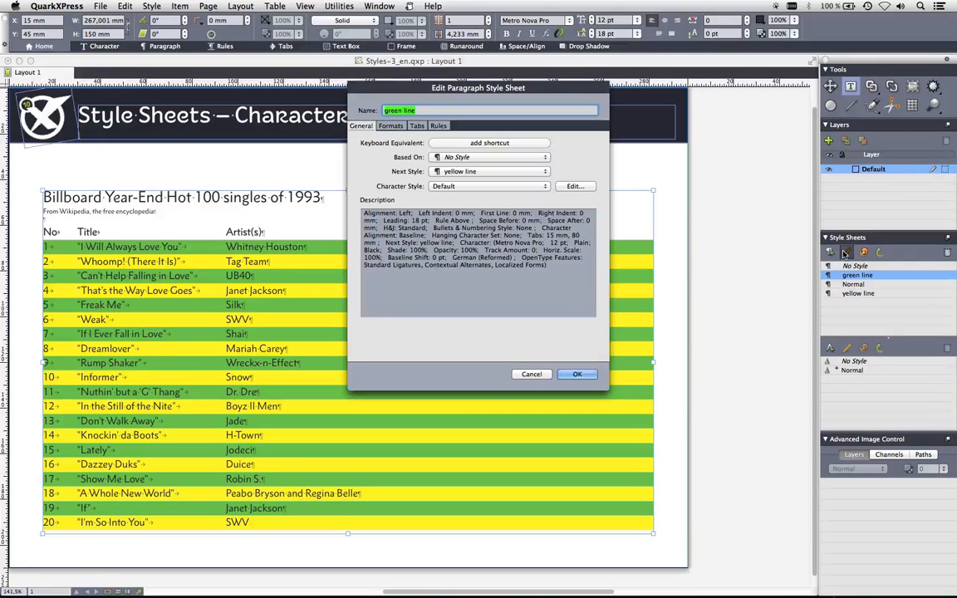
pyautogui.click(390, 125)
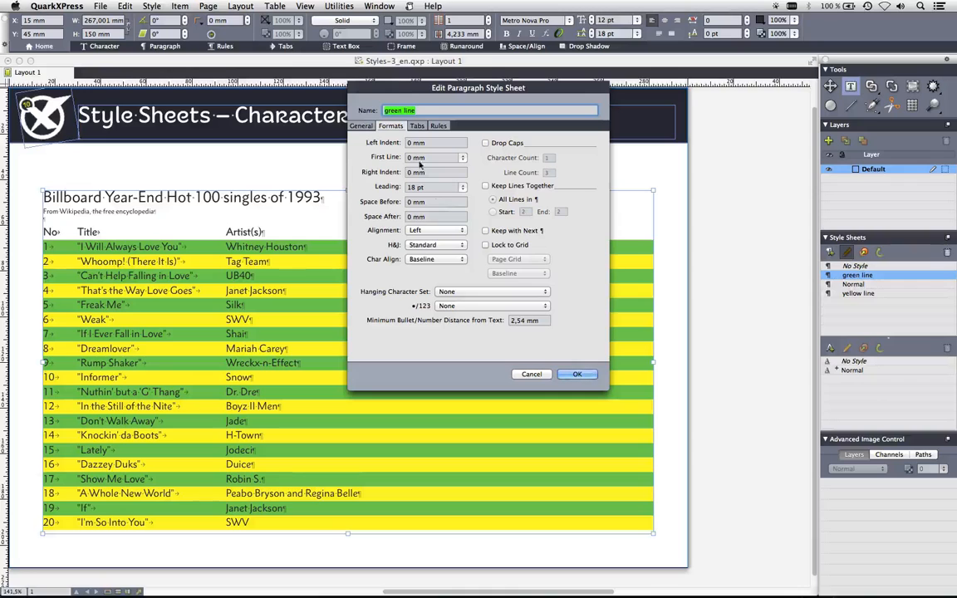
pyautogui.click(438, 125)
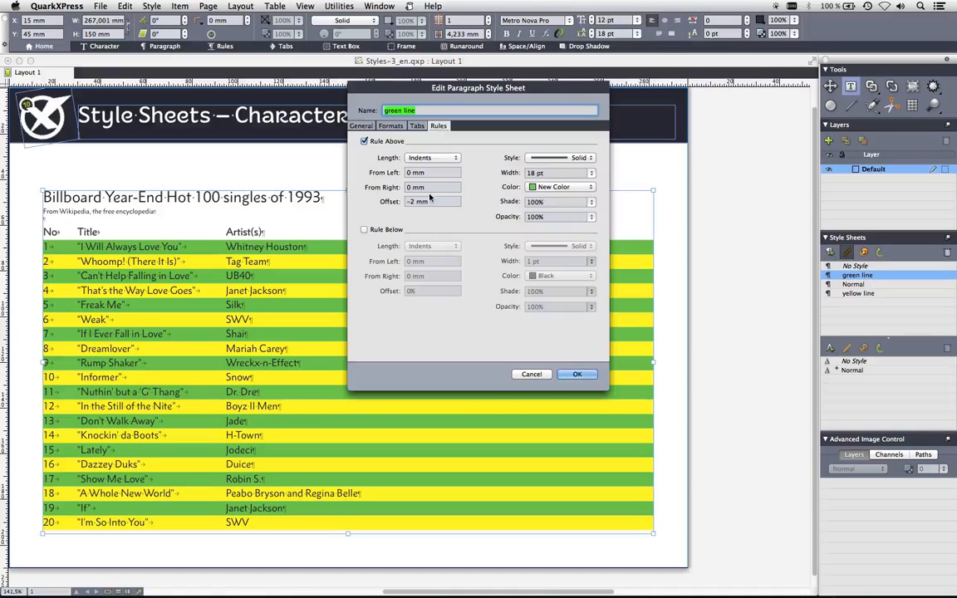
pyautogui.click(429, 186)
pyautogui.tripleClick(429, 186)
pyautogui.write('20mm')
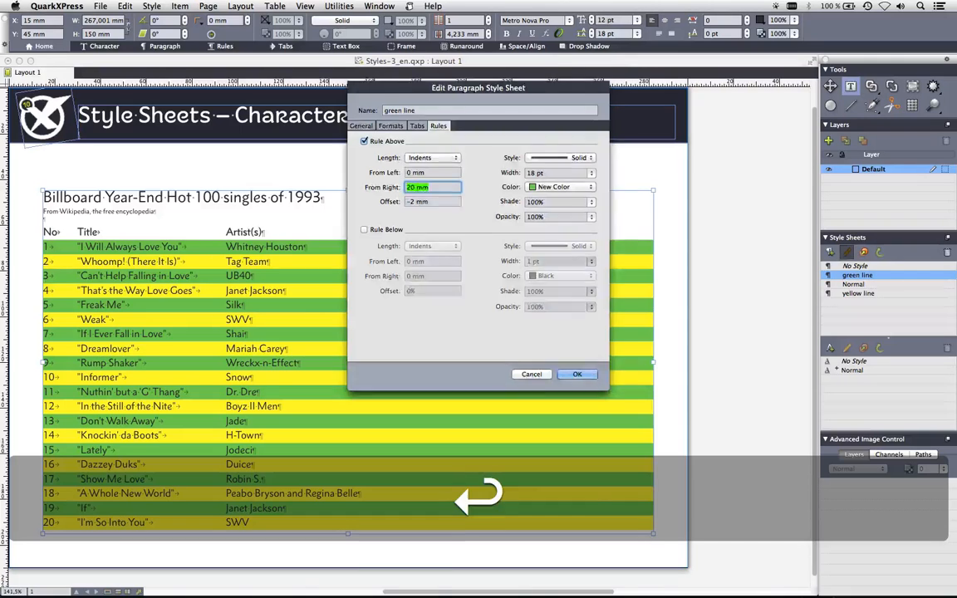
pyautogui.press('Return')
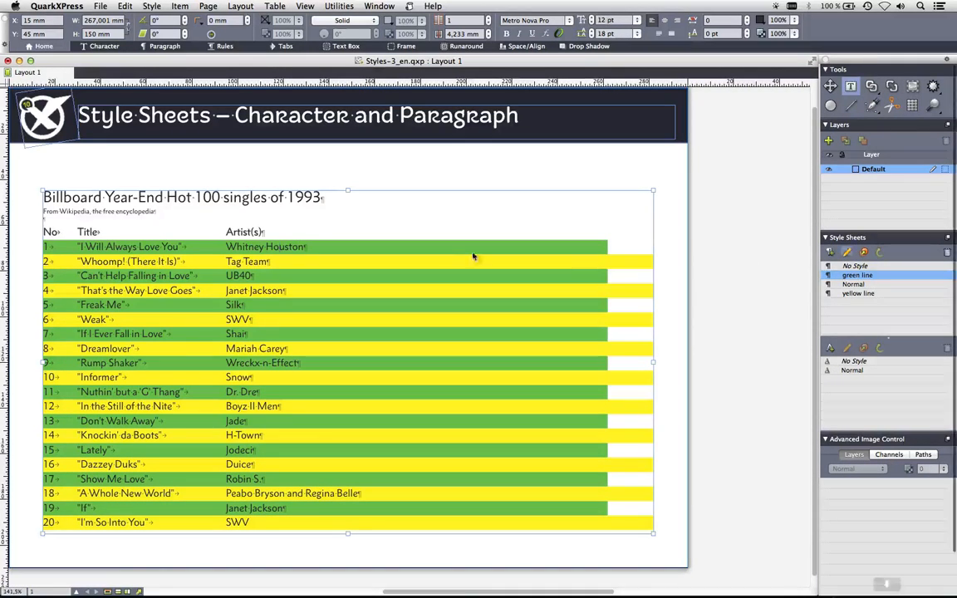
# - Set the right indent of song row 1's Rule Above to 100 mm and update the green line style sheet from that row
pyautogui.click(224, 47)
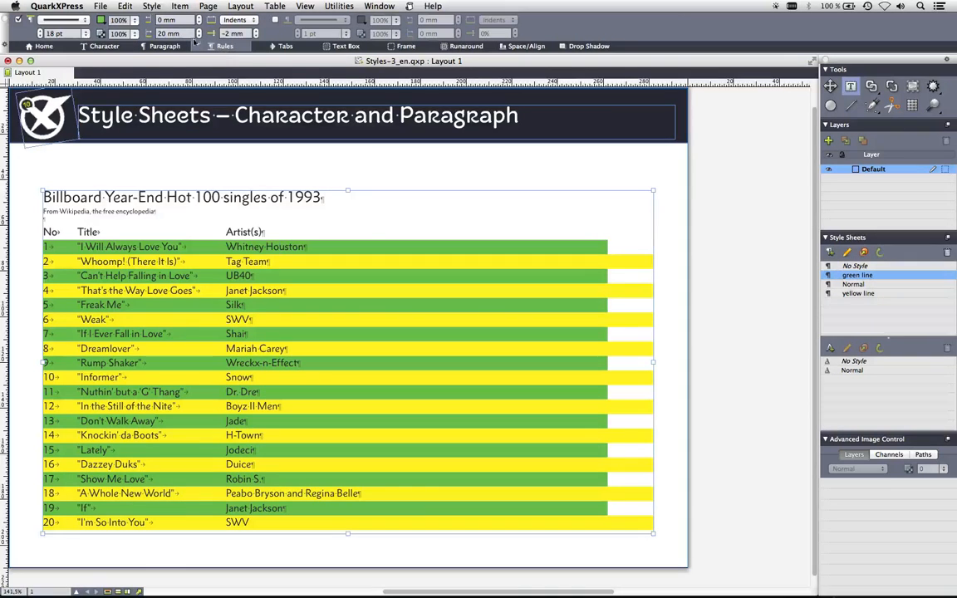
pyautogui.click(199, 30)
pyautogui.click(199, 30)
pyautogui.click(199, 31)
pyautogui.click(199, 30)
pyautogui.moveTo(183, 31); pyautogui.dragTo(146, 35)
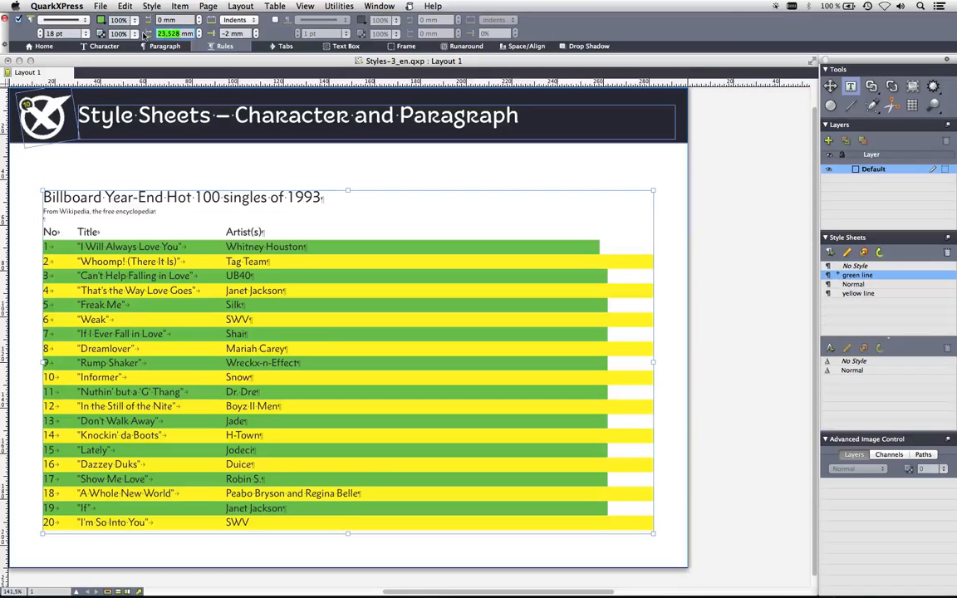
pyautogui.write('30')
pyautogui.press('Return')
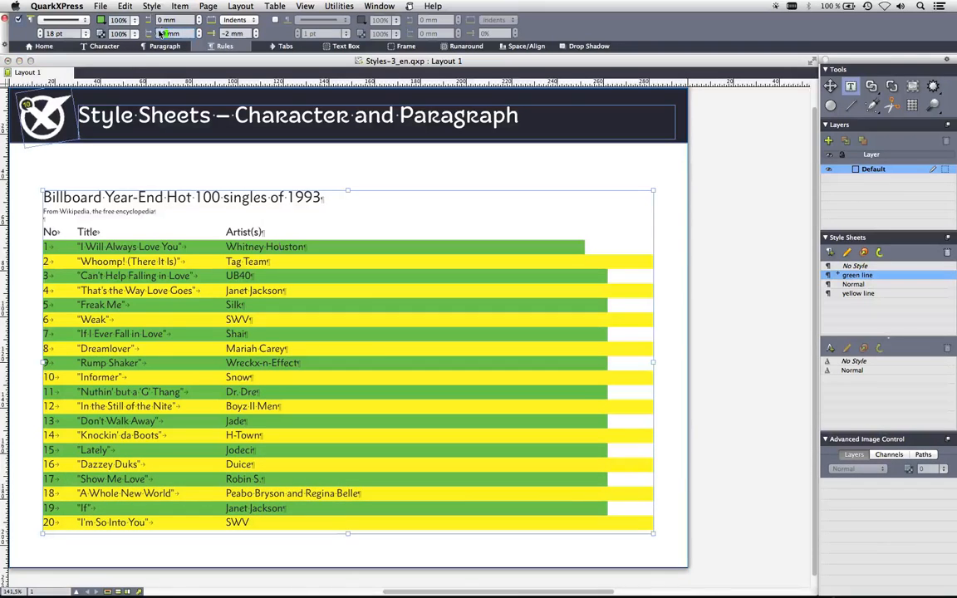
pyautogui.write('0')
pyautogui.press('Return')
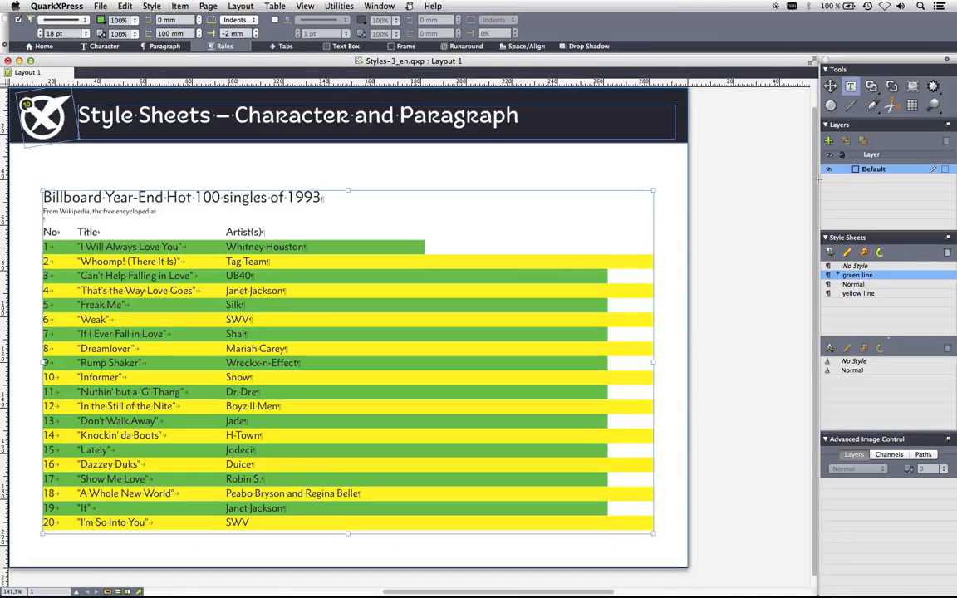
pyautogui.click(880, 254)
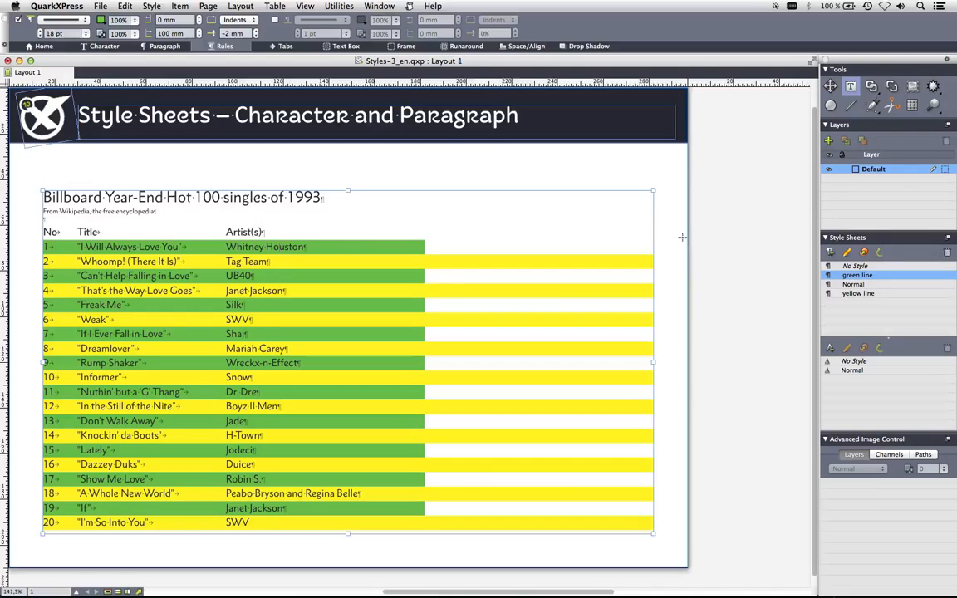
# - Set the right indent of song row 2's Rule Above to 100 mm and update the yellow line style sheet from that row
pyautogui.click(146, 263)
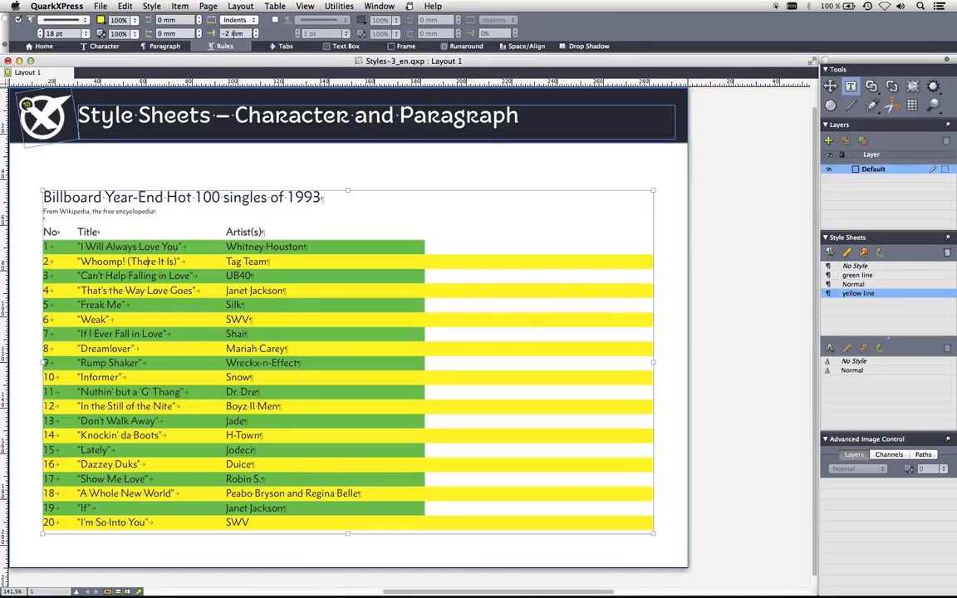
pyautogui.moveTo(184, 35); pyautogui.dragTo(159, 33)
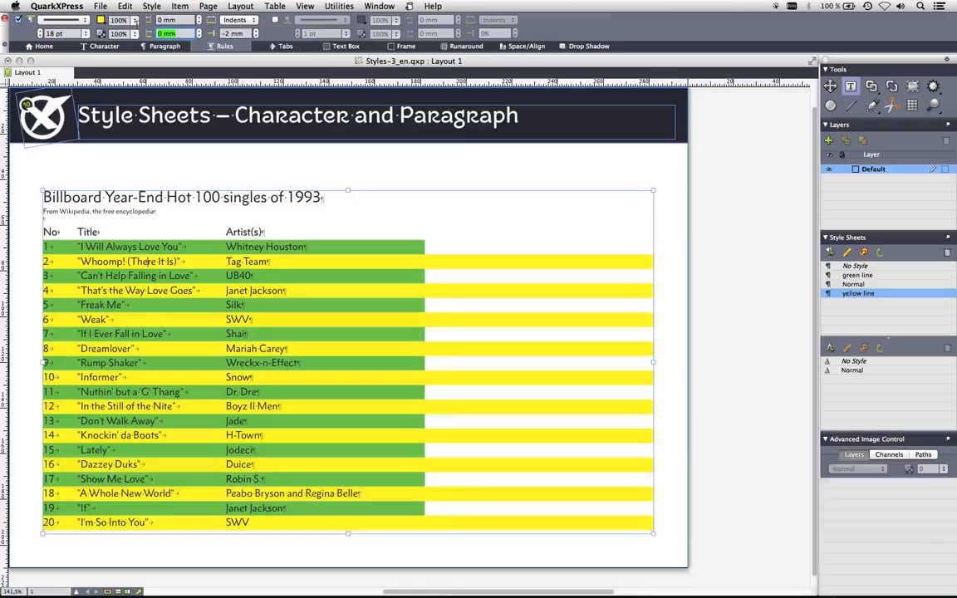
pyautogui.write('100')
pyautogui.press('Return')
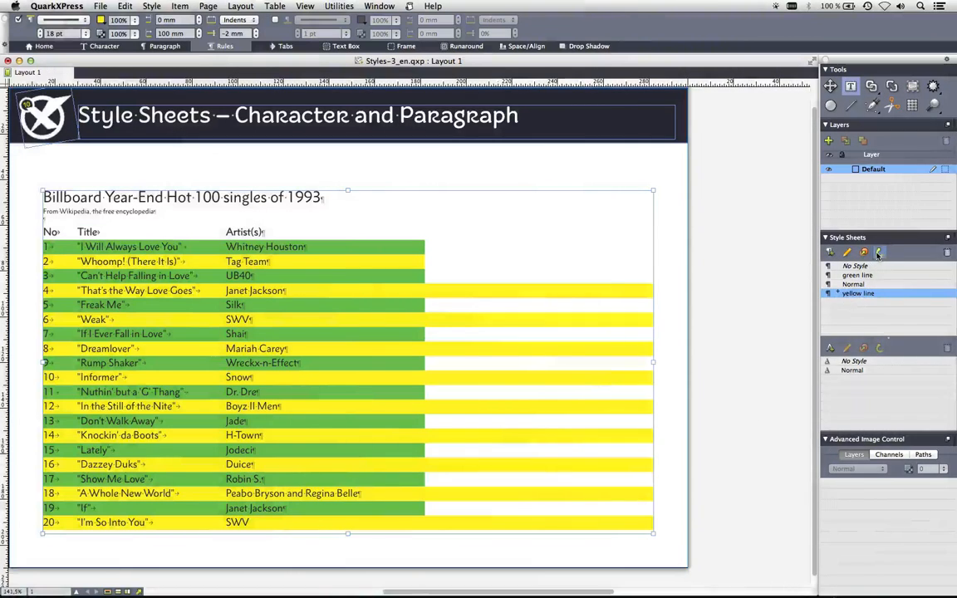
pyautogui.click(877, 254)
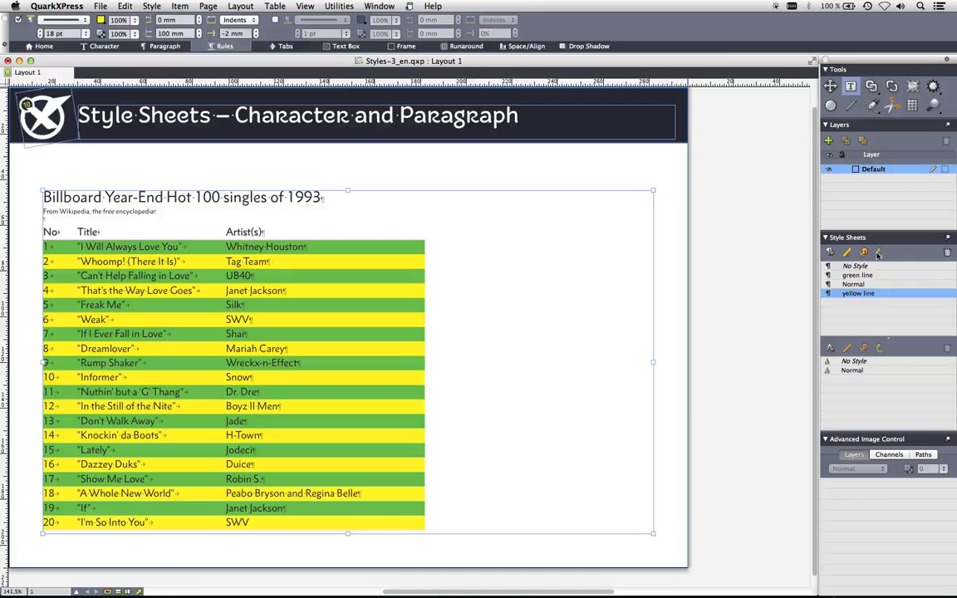
# - Switch to the Styles-4_en.qxp layout, fit its page in a maximized window, and place the text cursor in the Markzware ID2Q line
pyautogui.click(375, 5)
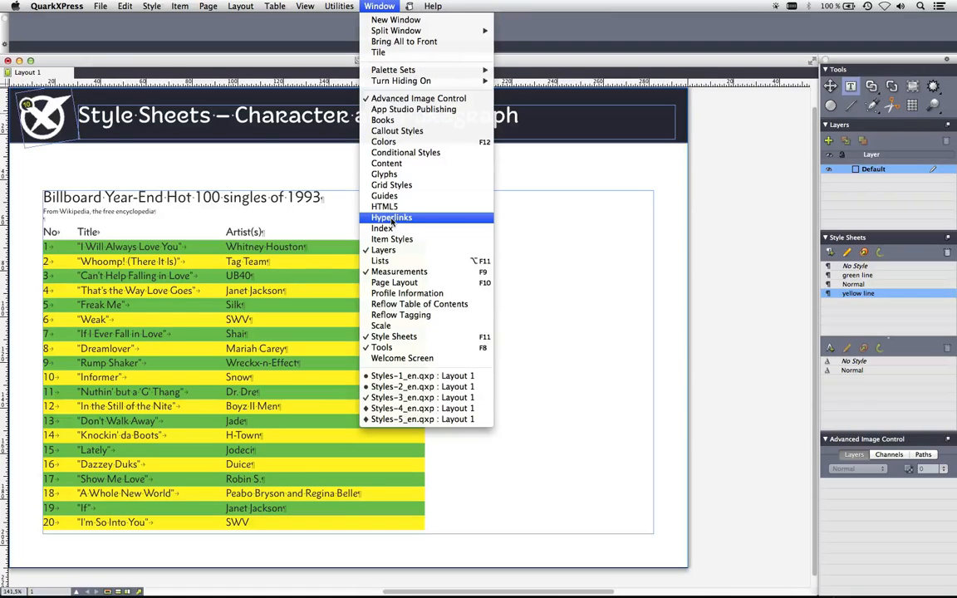
pyautogui.click(409, 408)
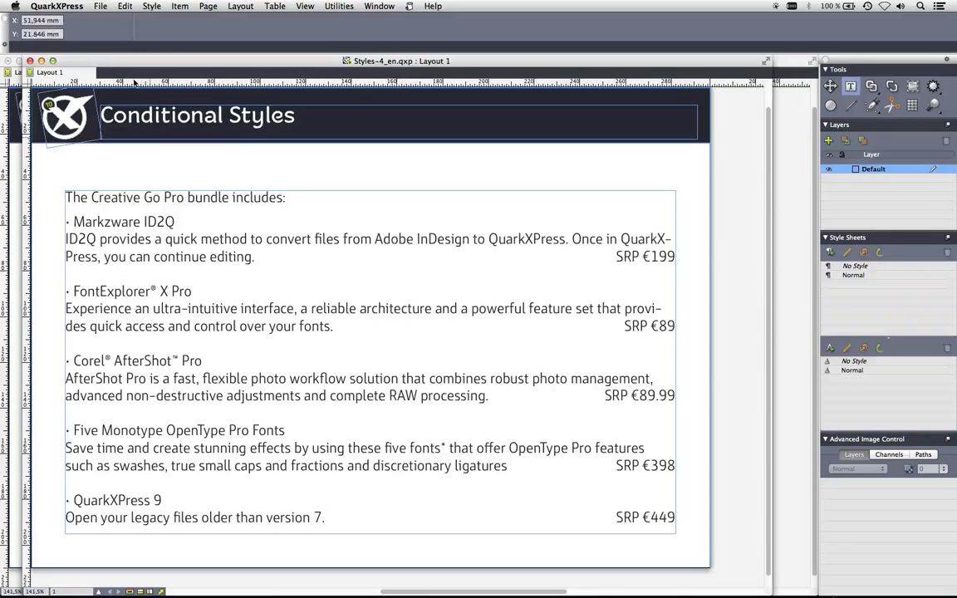
pyautogui.click(52, 61)
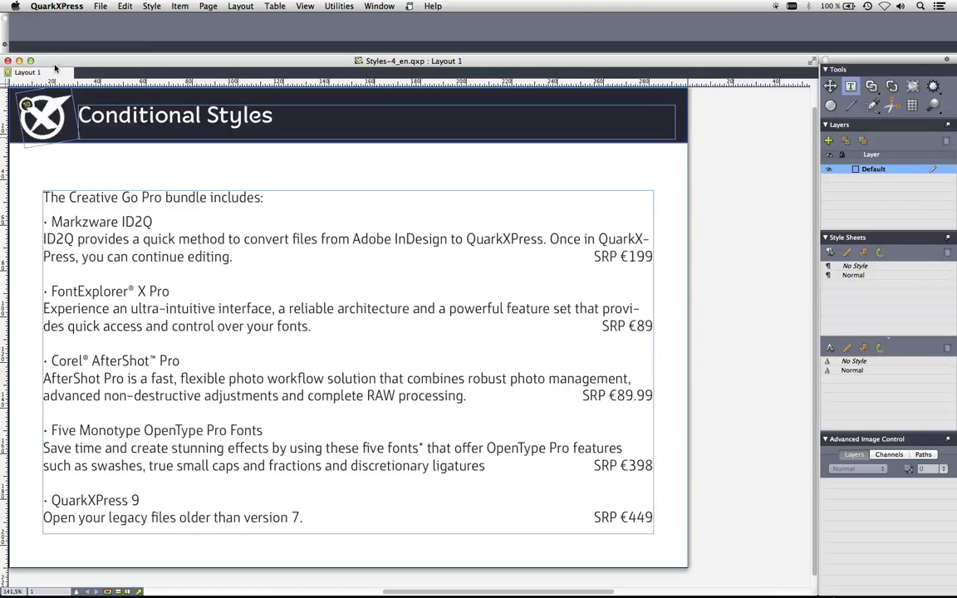
pyautogui.press('super+0')
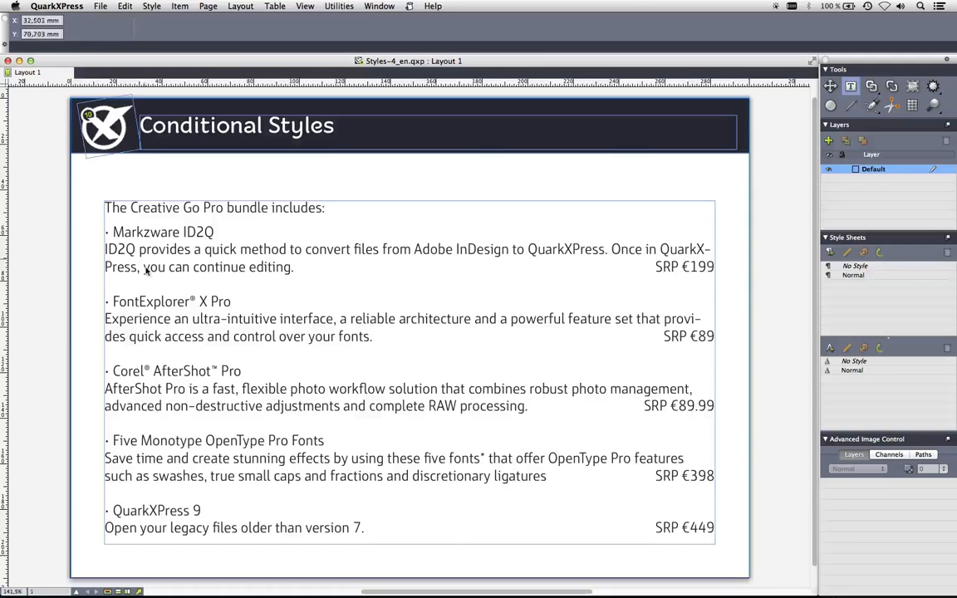
pyautogui.click(146, 236)
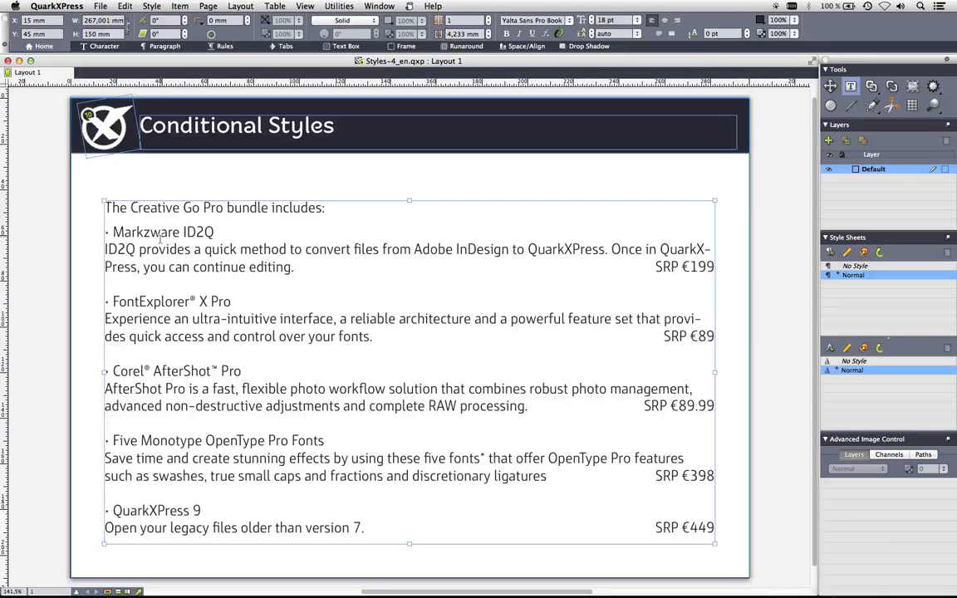
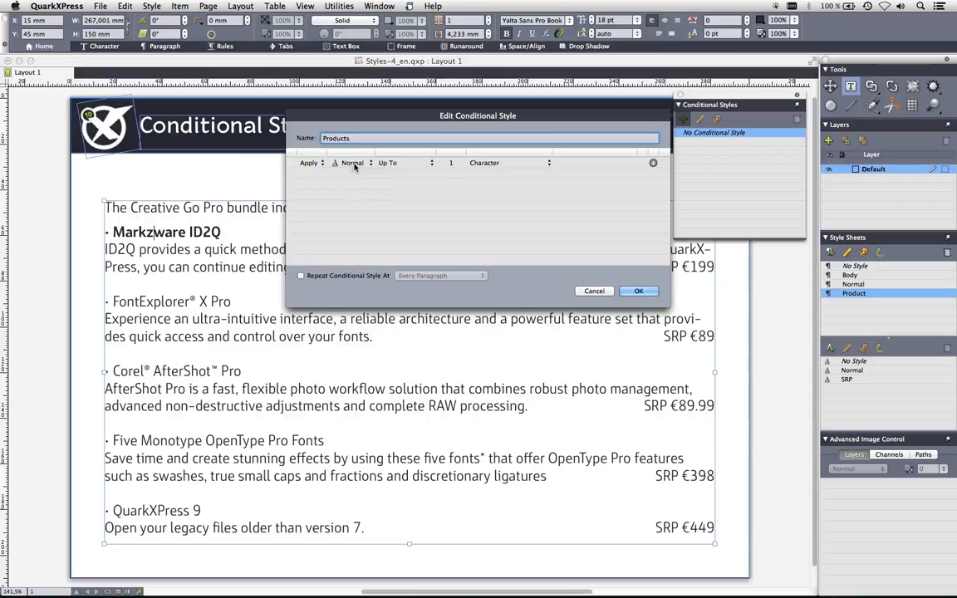
# - Have the Products conditional style apply Product through the end of the paragraph, with a second rule applying Body through the end of the paragraph
pyautogui.click(360, 175)
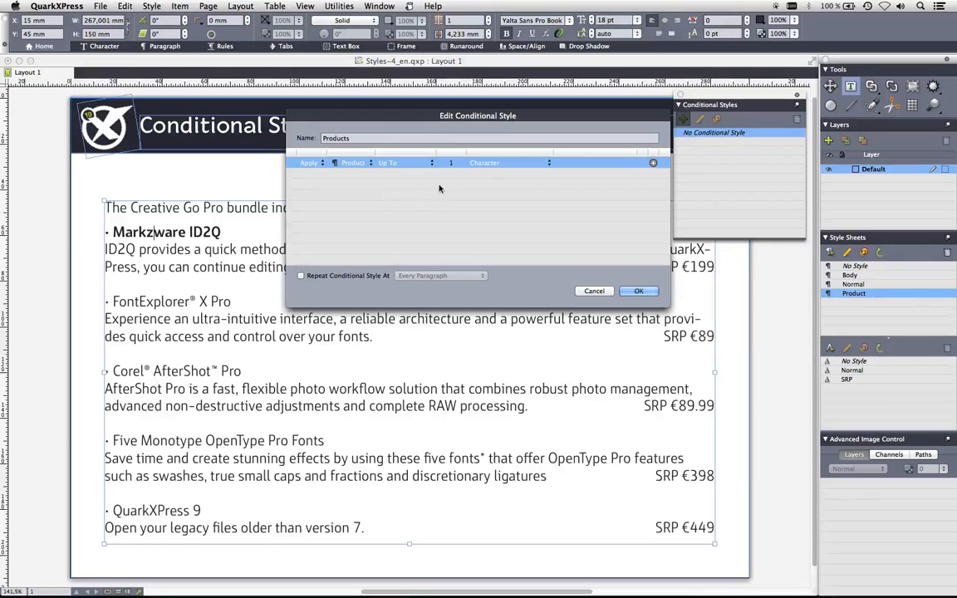
pyautogui.click(523, 164)
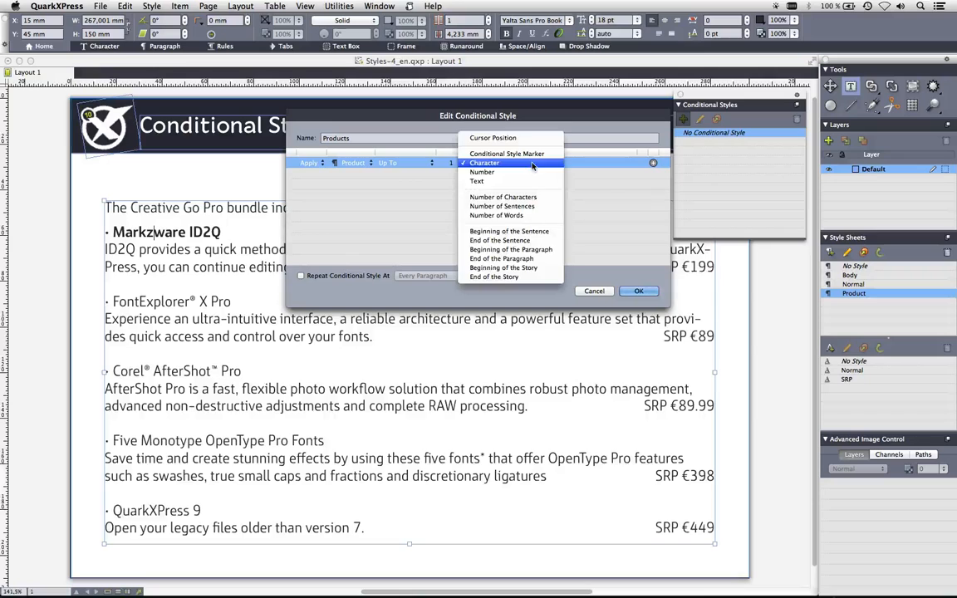
pyautogui.click(555, 258)
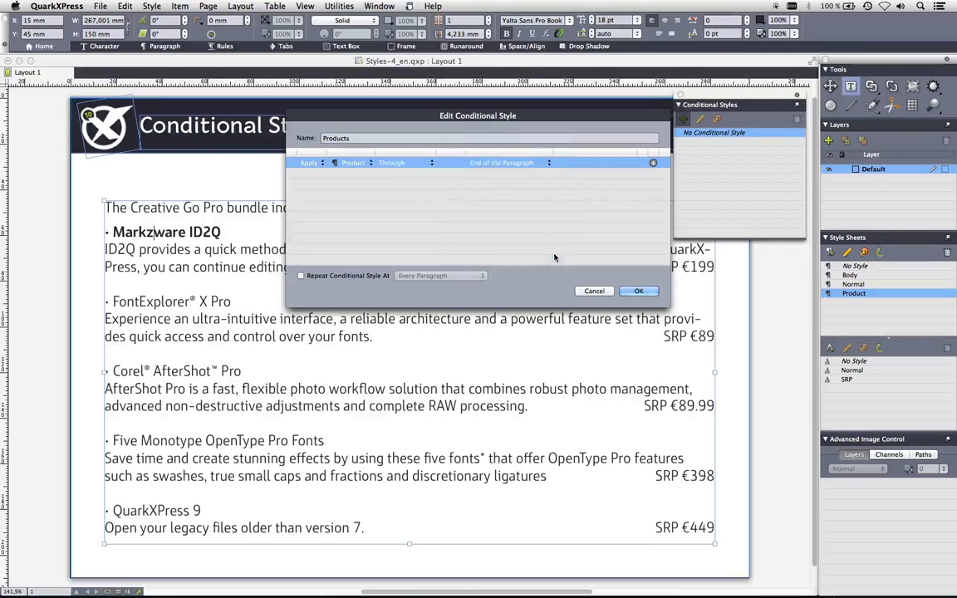
pyautogui.click(653, 163)
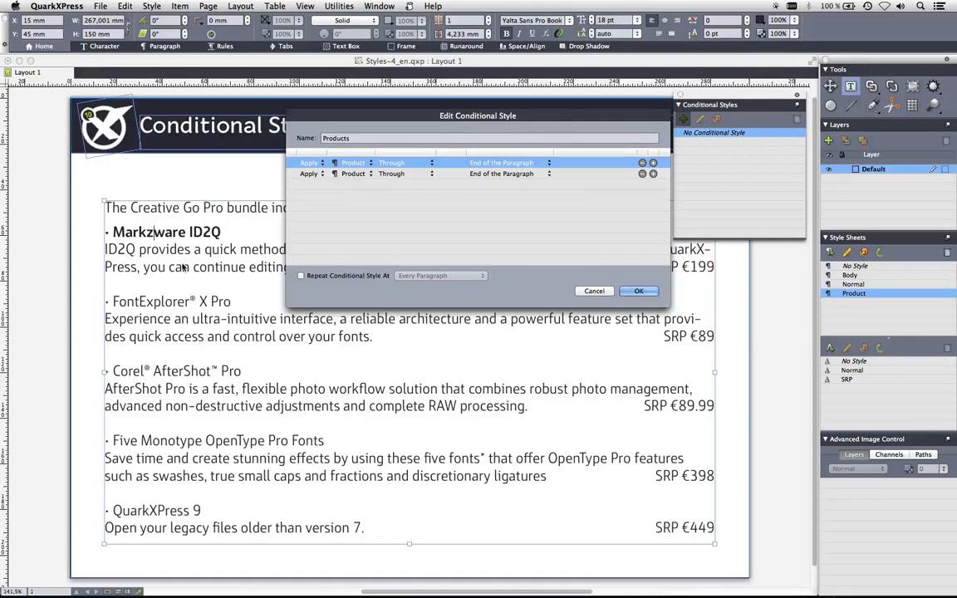
pyautogui.click(347, 173)
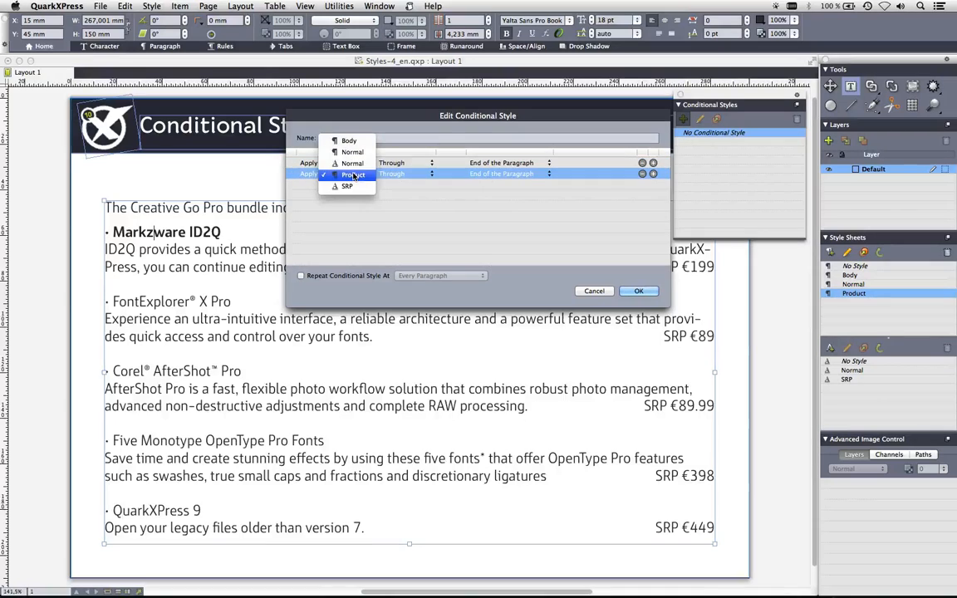
pyautogui.click(357, 143)
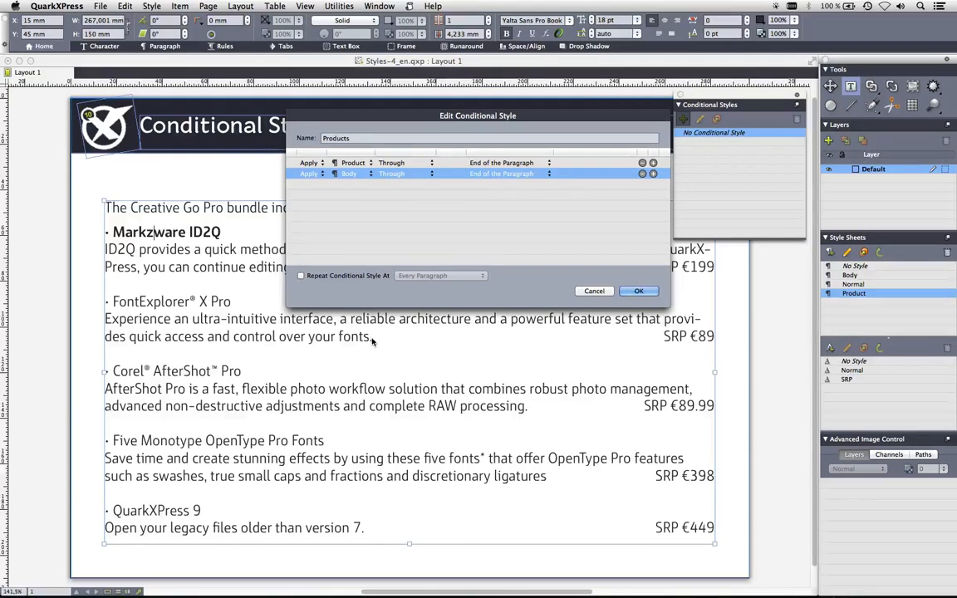
# - Add a third rule to the Products conditional style and make its action Go
pyautogui.click(653, 174)
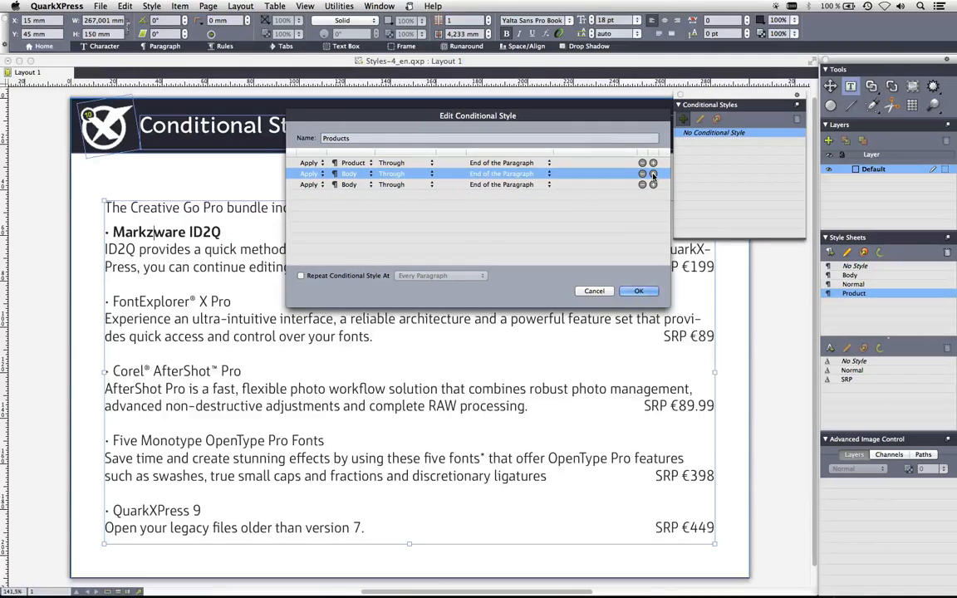
pyautogui.moveTo(556, 121); pyautogui.dragTo(549, 329)
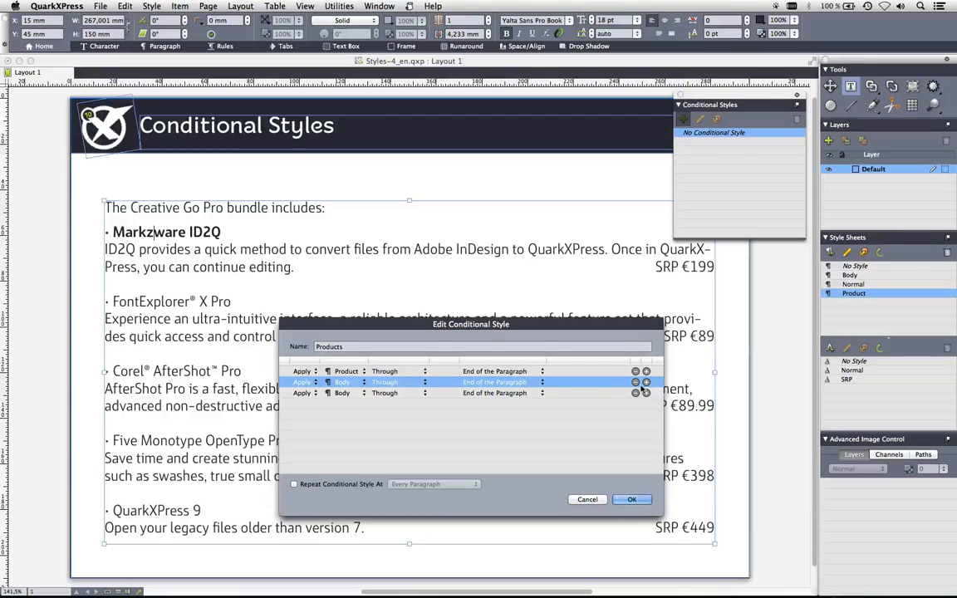
pyautogui.click(304, 393)
pyautogui.click(303, 393)
pyautogui.click(304, 402)
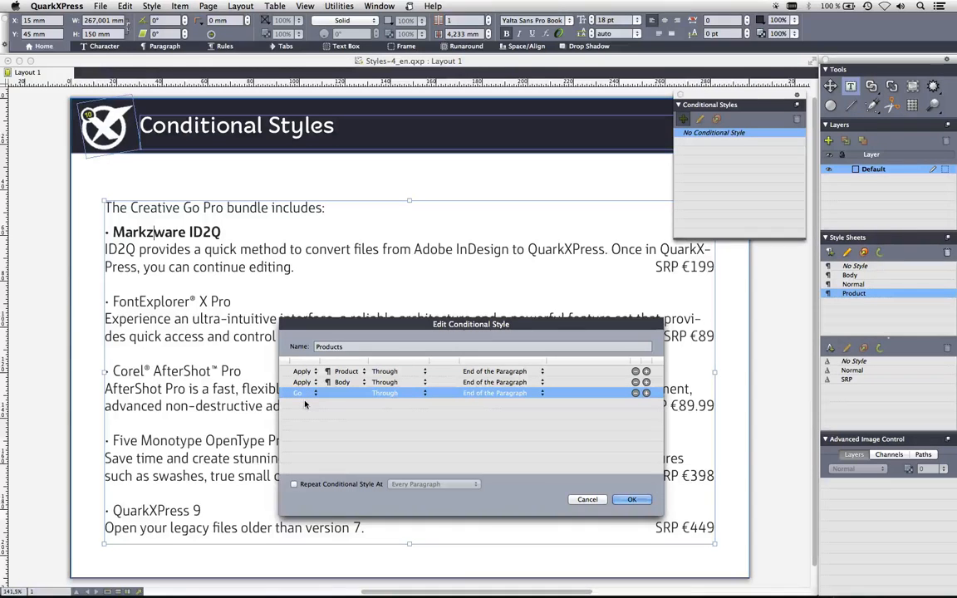
# - Have the Go rule move Backwards To the first occurrence of the text SRP
pyautogui.click(492, 393)
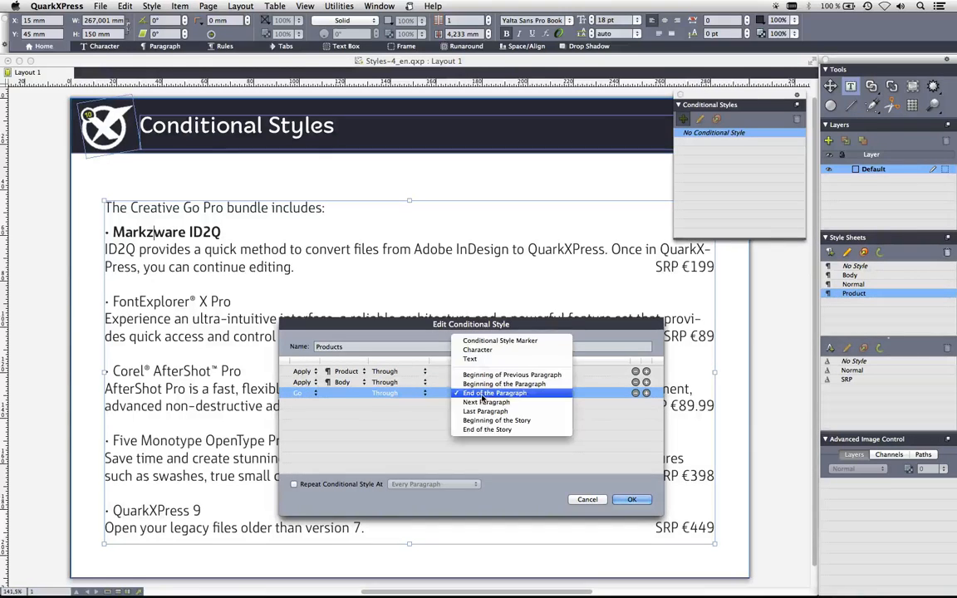
pyautogui.click(526, 359)
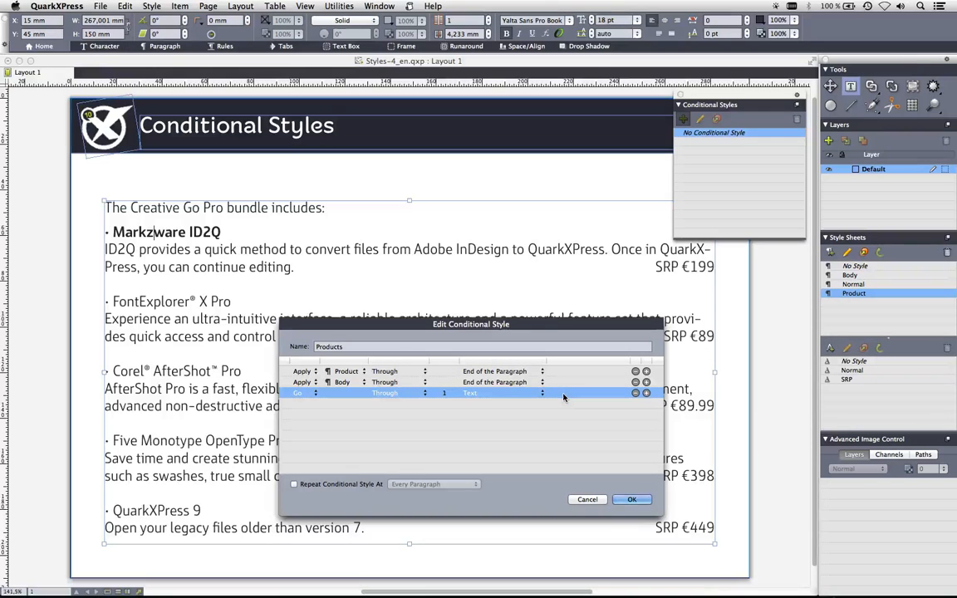
pyautogui.click(581, 392)
pyautogui.write('SRP')
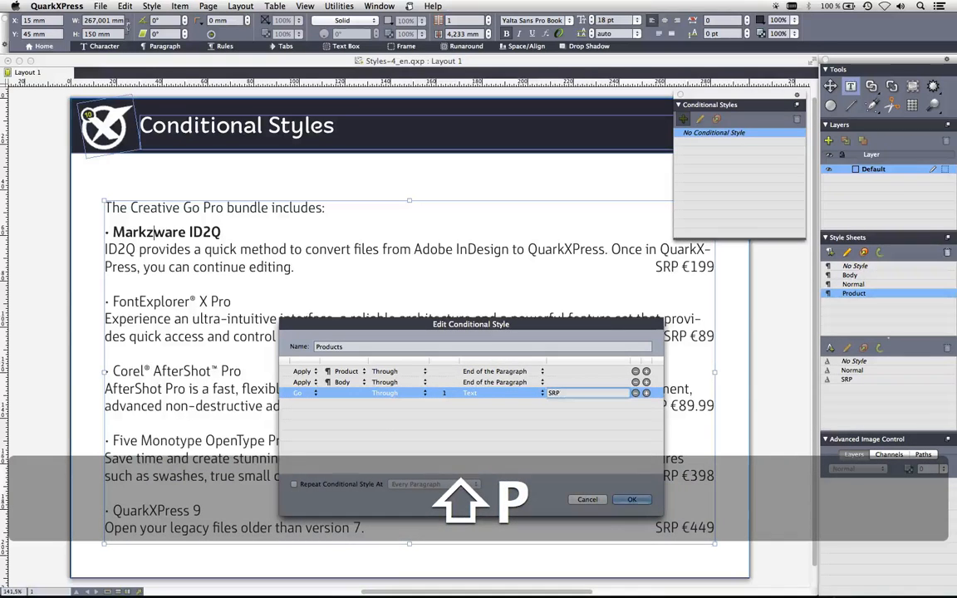
pyautogui.click(415, 395)
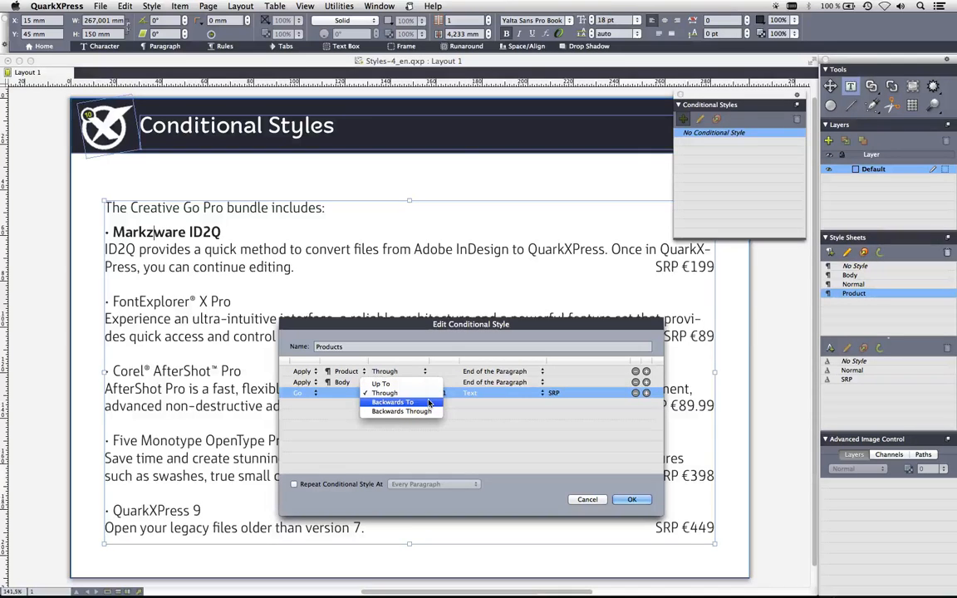
pyautogui.click(428, 403)
pyautogui.click(421, 395)
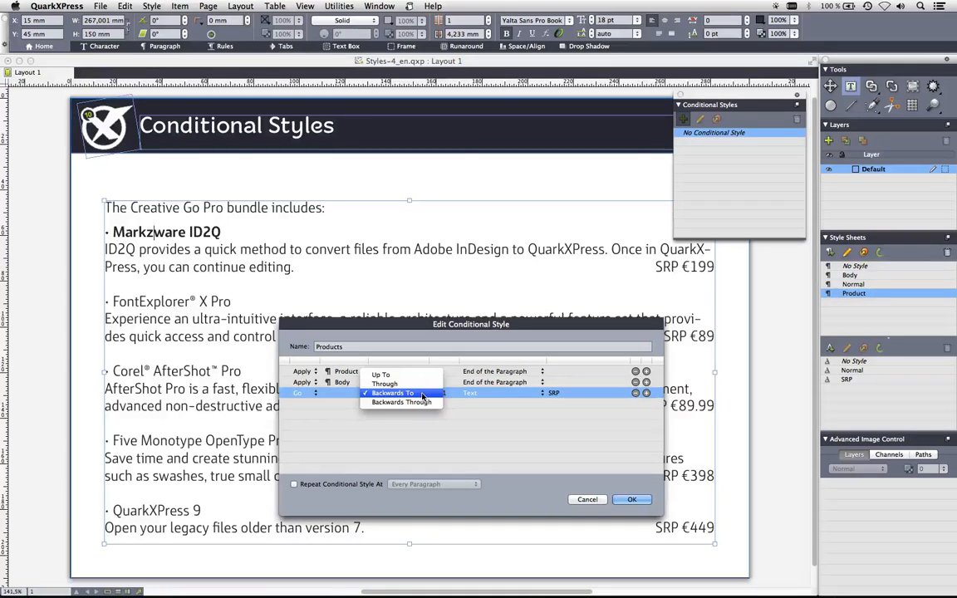
pyautogui.click(397, 393)
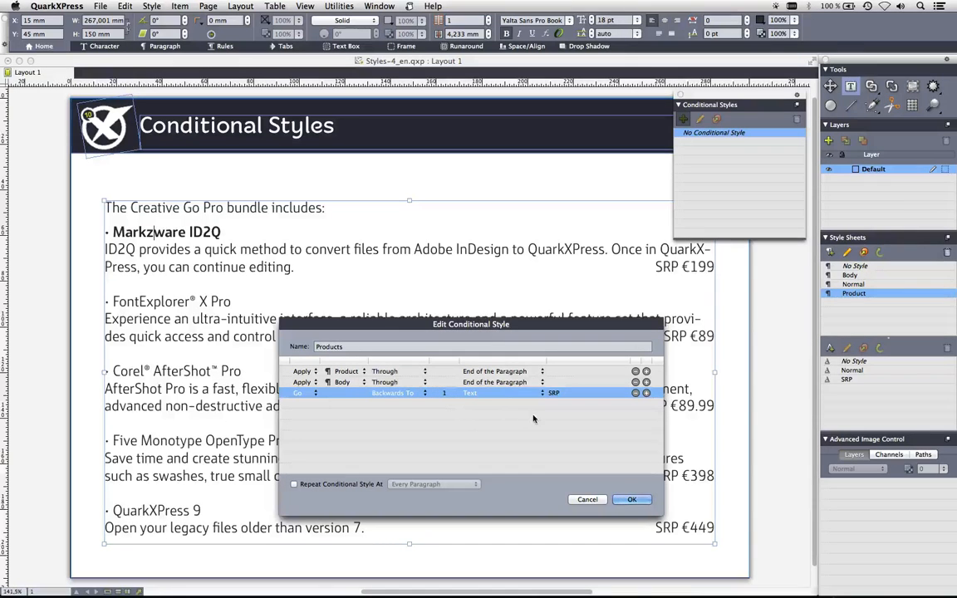
# - Add a fourth rule applying the SRP character style through the end of the paragraph, and save the Products conditional style
pyautogui.click(646, 392)
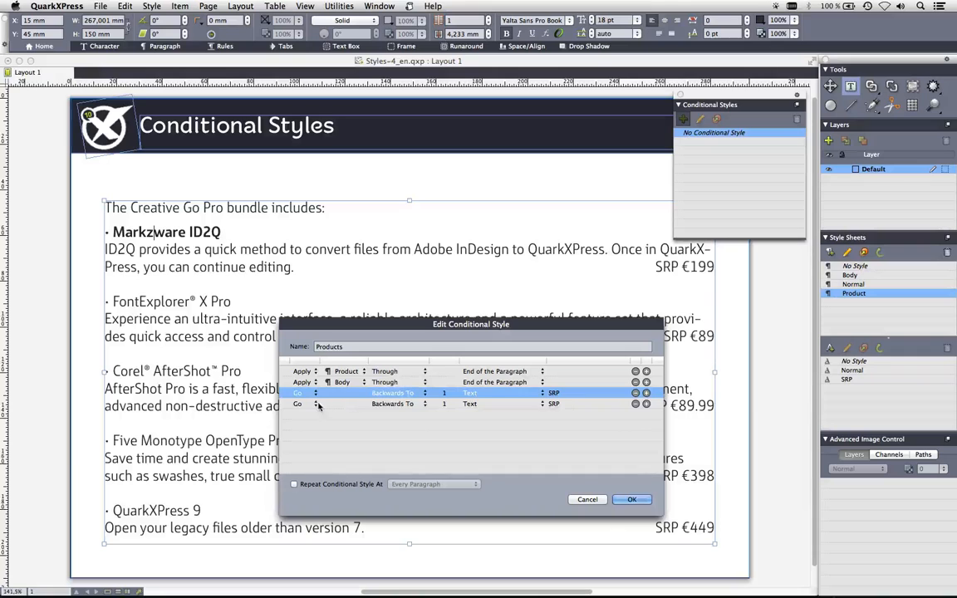
pyautogui.click(300, 404)
pyautogui.click(307, 400)
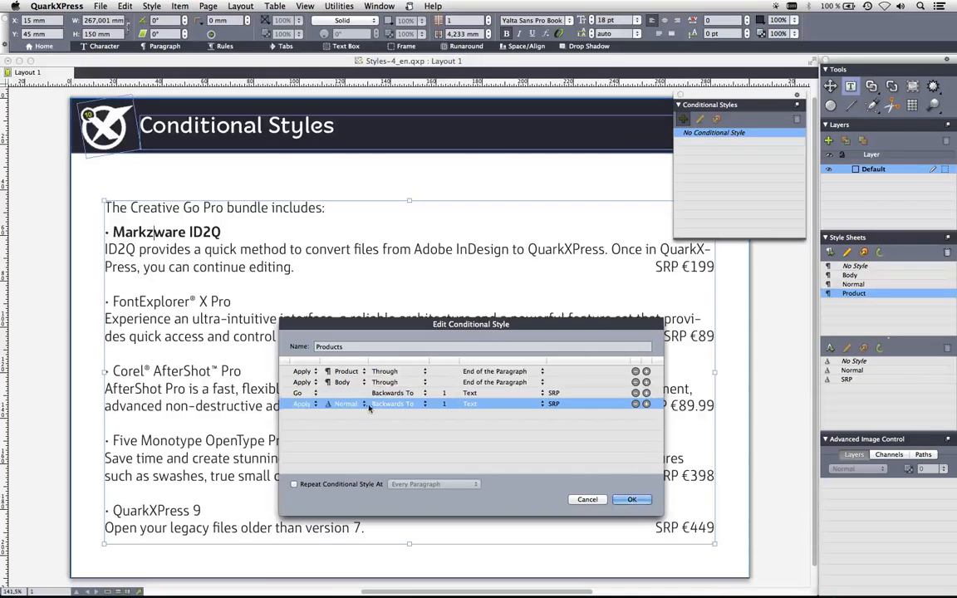
pyautogui.click(355, 404)
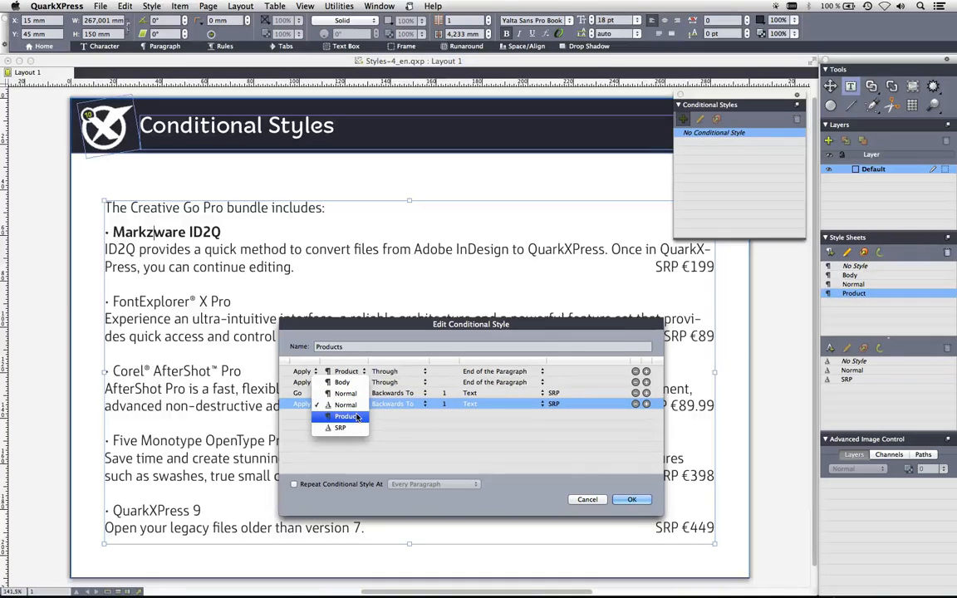
pyautogui.click(340, 427)
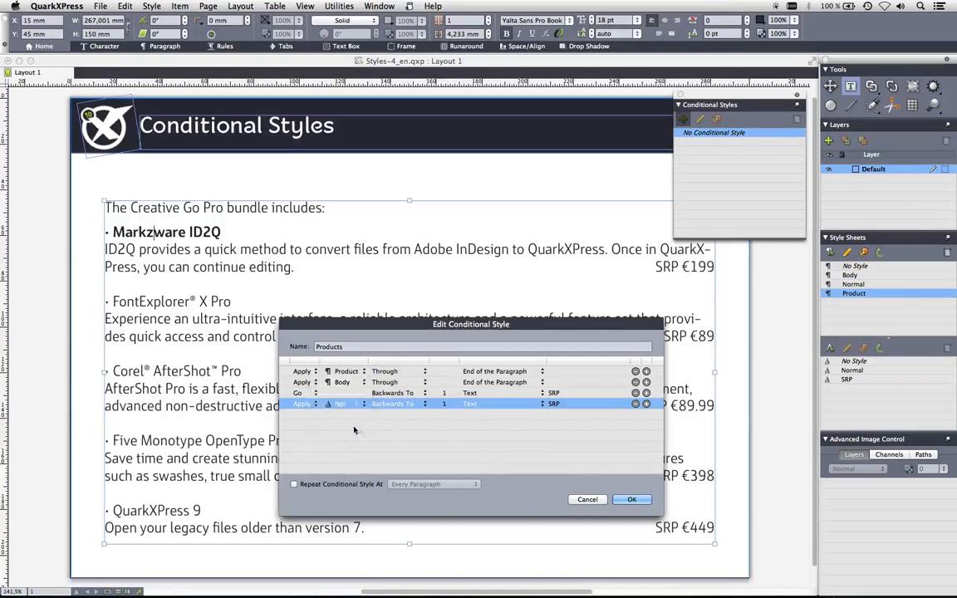
pyautogui.click(410, 404)
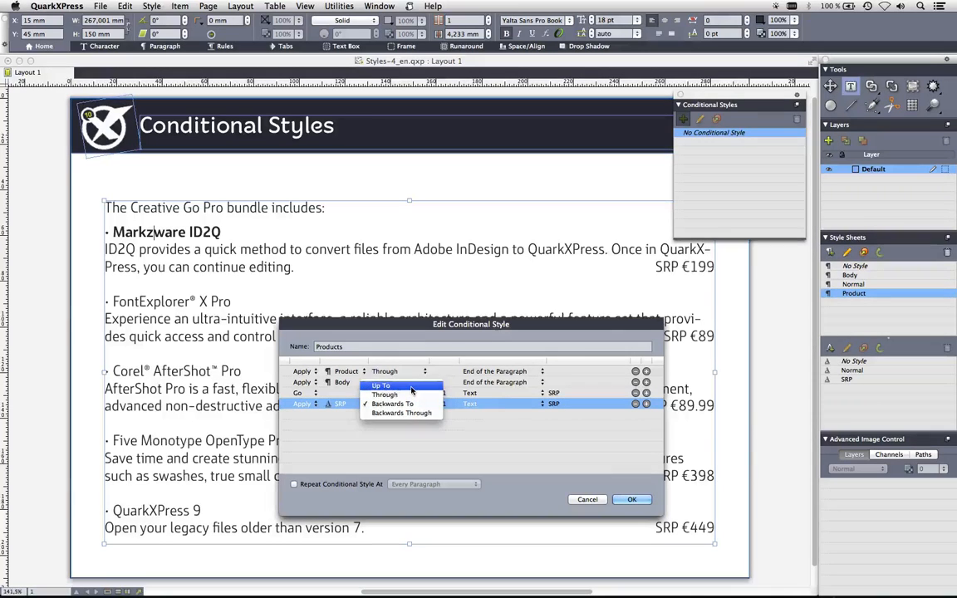
pyautogui.click(381, 385)
pyautogui.click(501, 404)
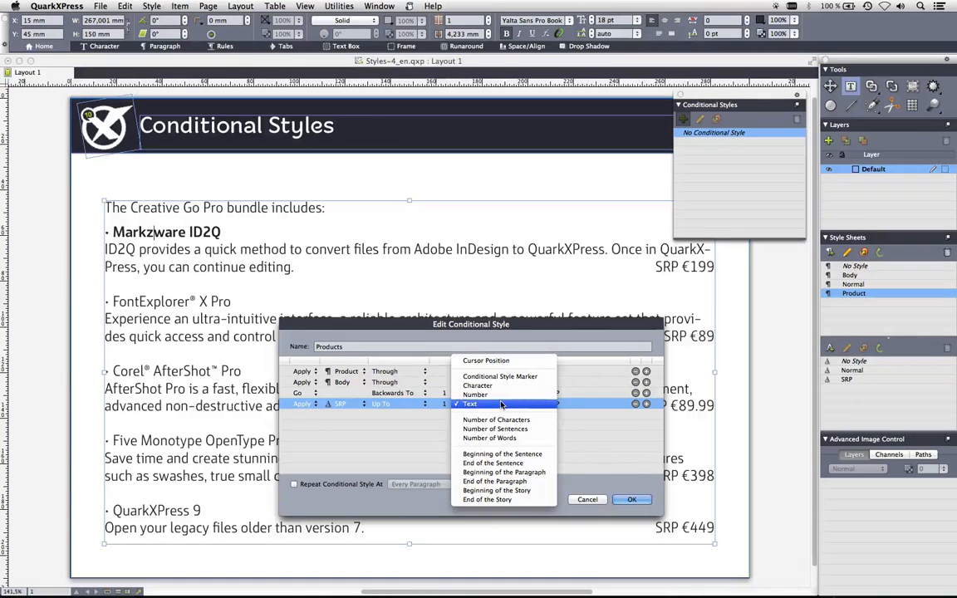
pyautogui.click(509, 482)
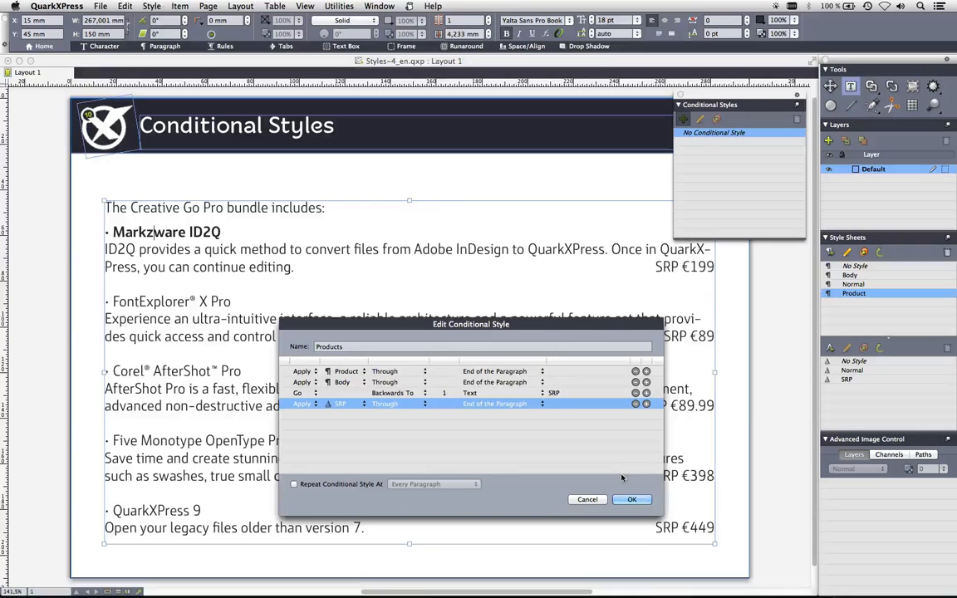
pyautogui.click(631, 499)
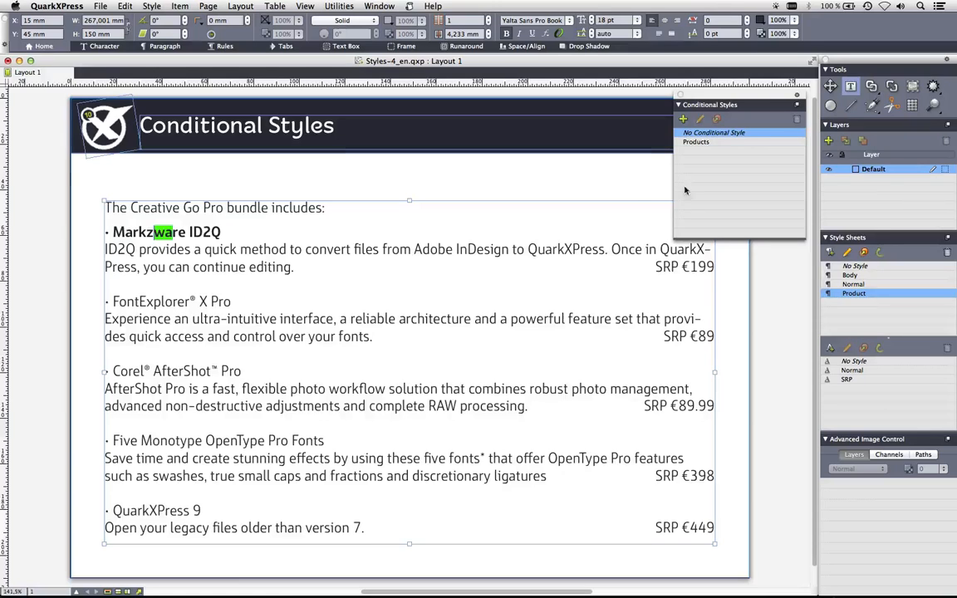
# - Apply the Products conditional style to the Markzware ID2Q heading and its description paragraph
pyautogui.click(702, 143)
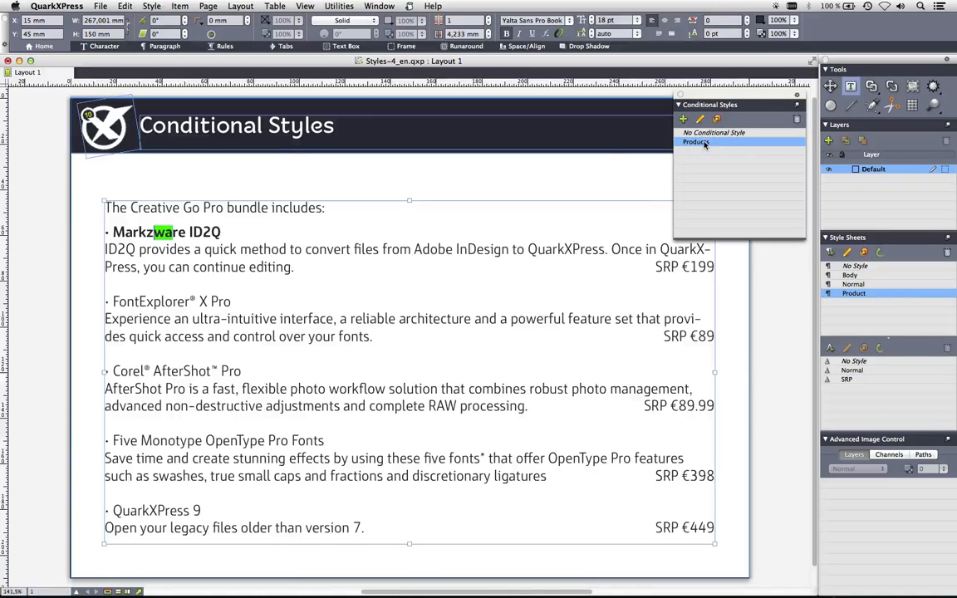
pyautogui.click(519, 257)
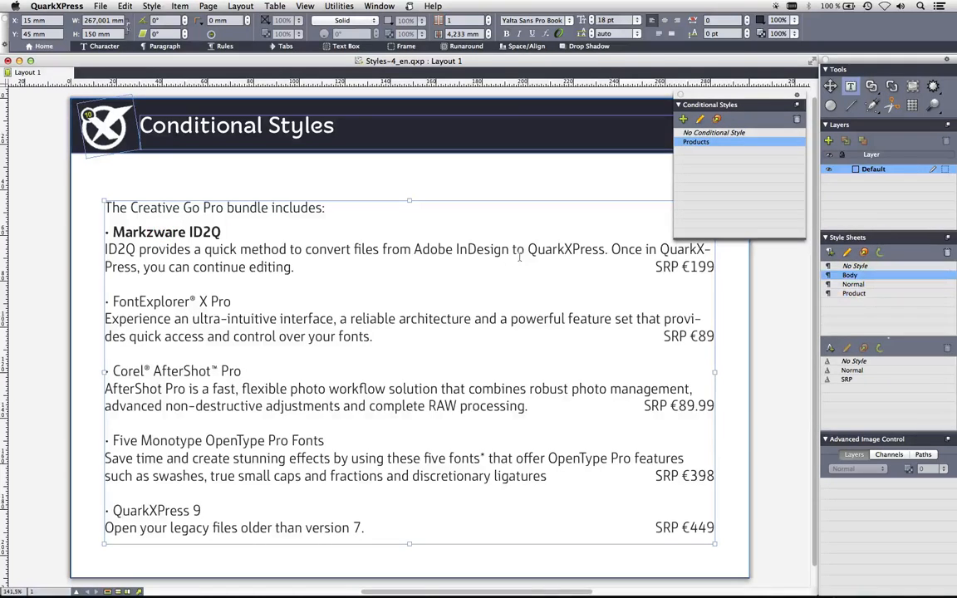
pyautogui.moveTo(154, 234); pyautogui.dragTo(295, 267)
pyautogui.click(724, 152)
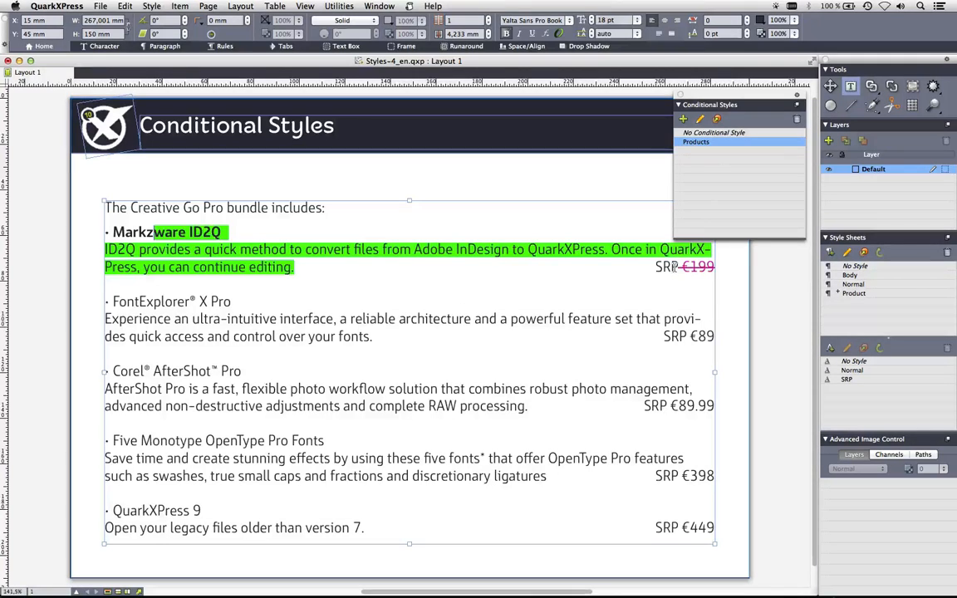
# - Change the Go rule of the Products conditional style to Backwards Through the text SRP and save it
pyautogui.click(699, 120)
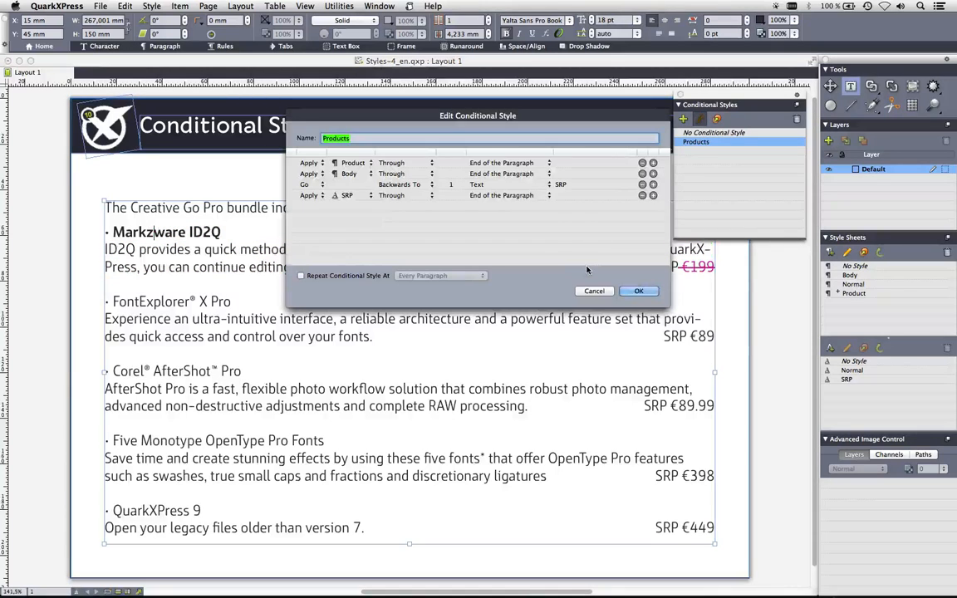
pyautogui.click(422, 185)
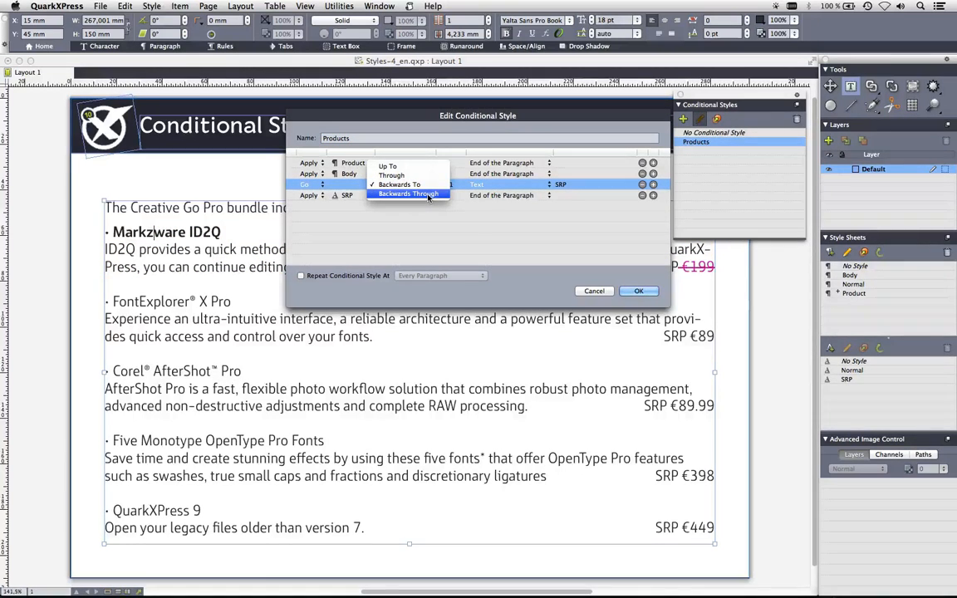
pyautogui.moveTo(456, 123); pyautogui.dragTo(364, 278)
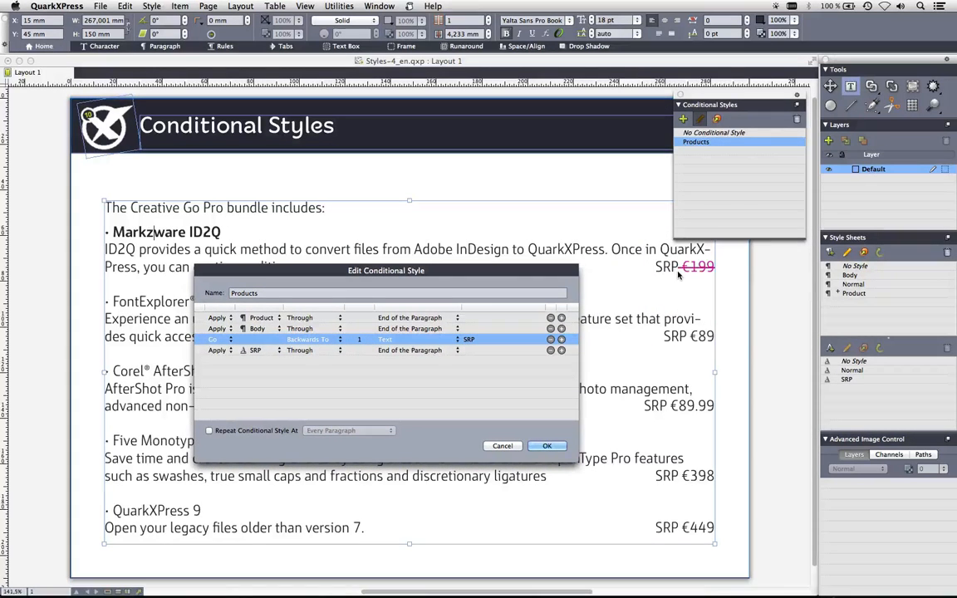
pyautogui.click(340, 339)
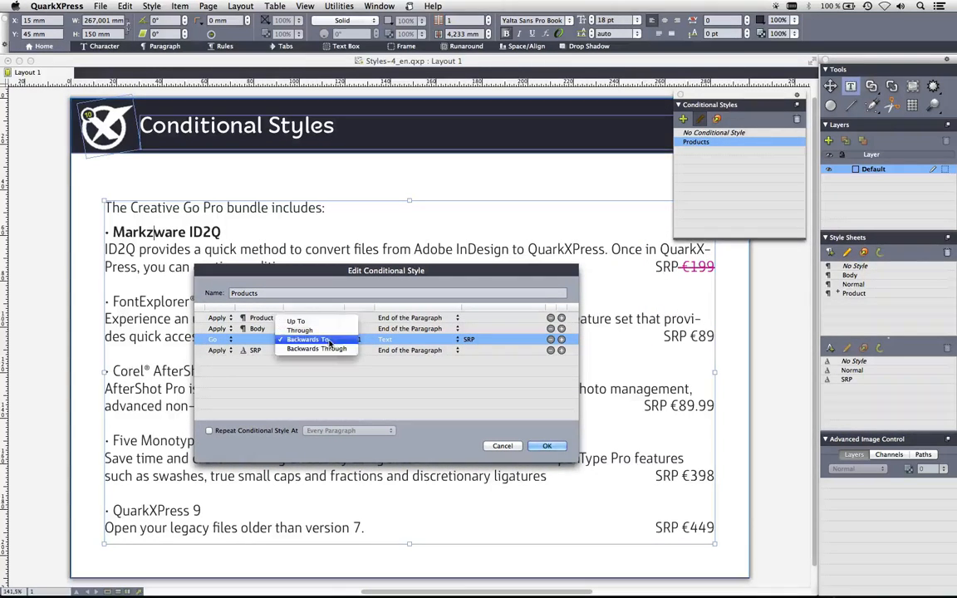
pyautogui.click(311, 352)
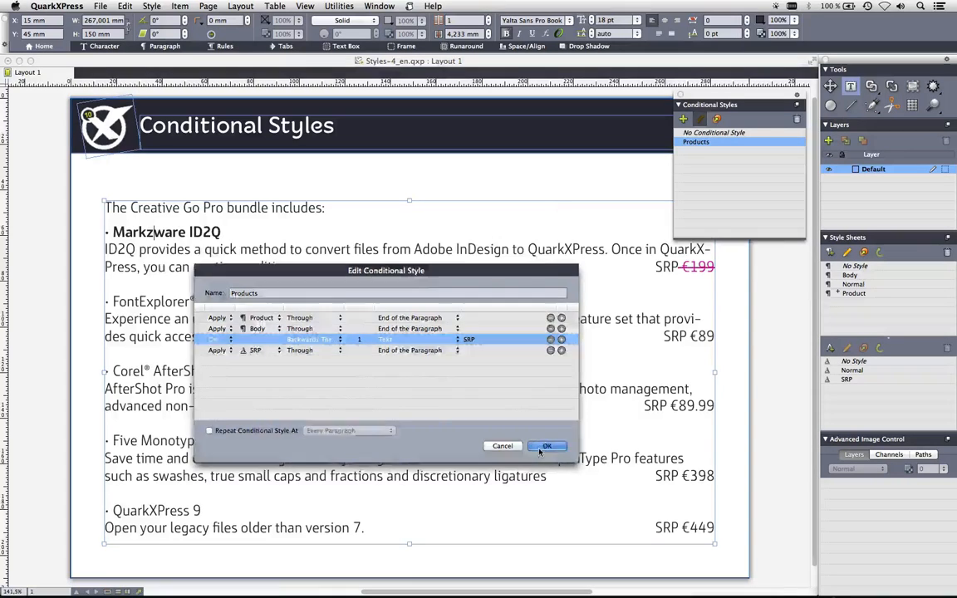
pyautogui.click(545, 446)
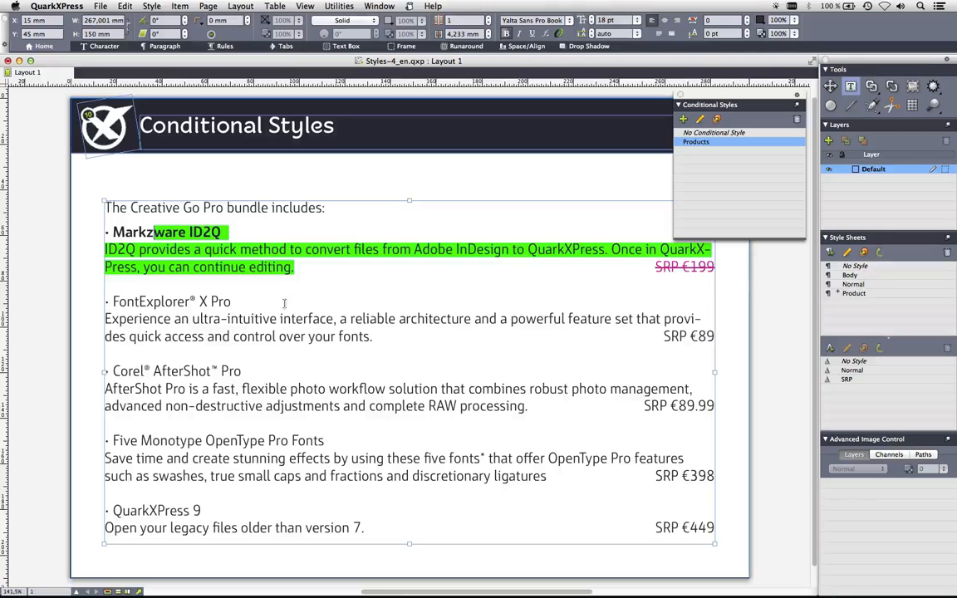
# - Have the Products conditional style repeat at the • character and save it
pyautogui.click(700, 119)
pyautogui.click(301, 276)
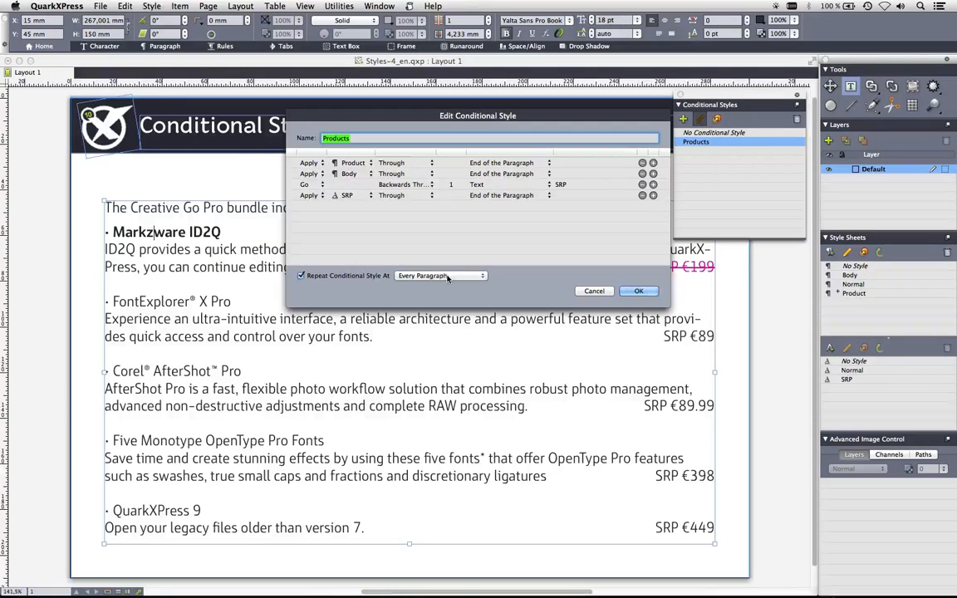
pyautogui.click(447, 276)
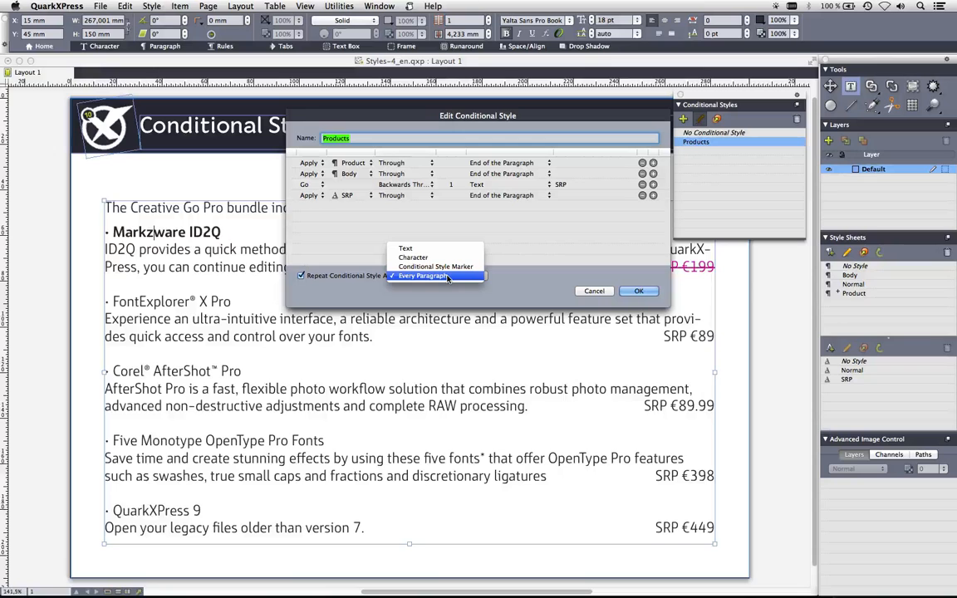
pyautogui.click(424, 257)
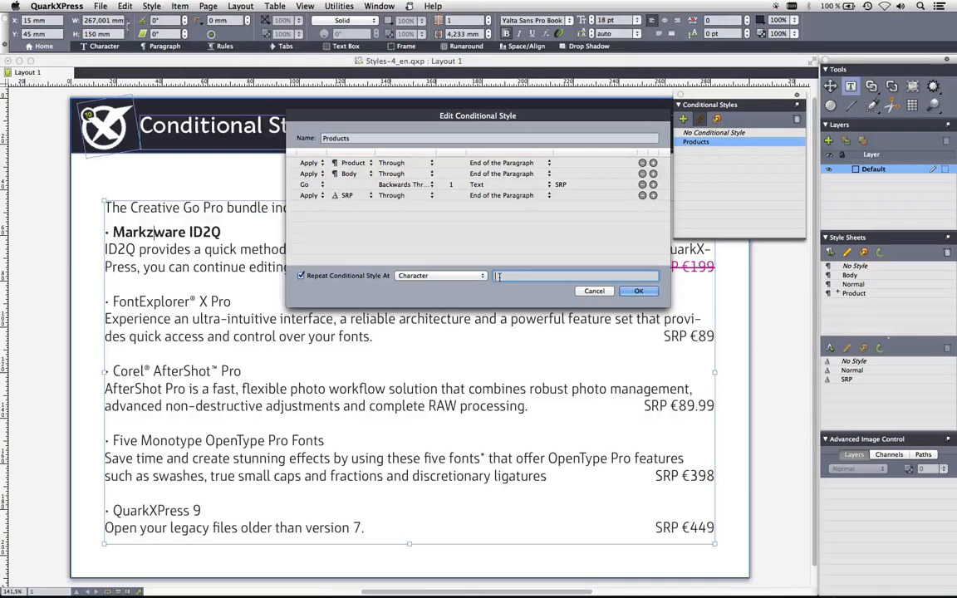
pyautogui.write('•')
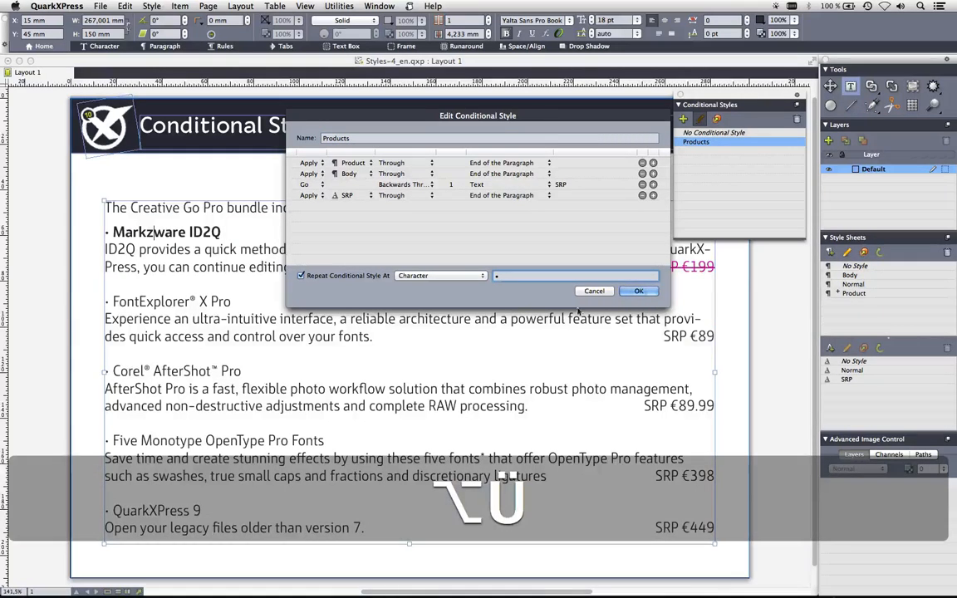
pyautogui.press('Return')
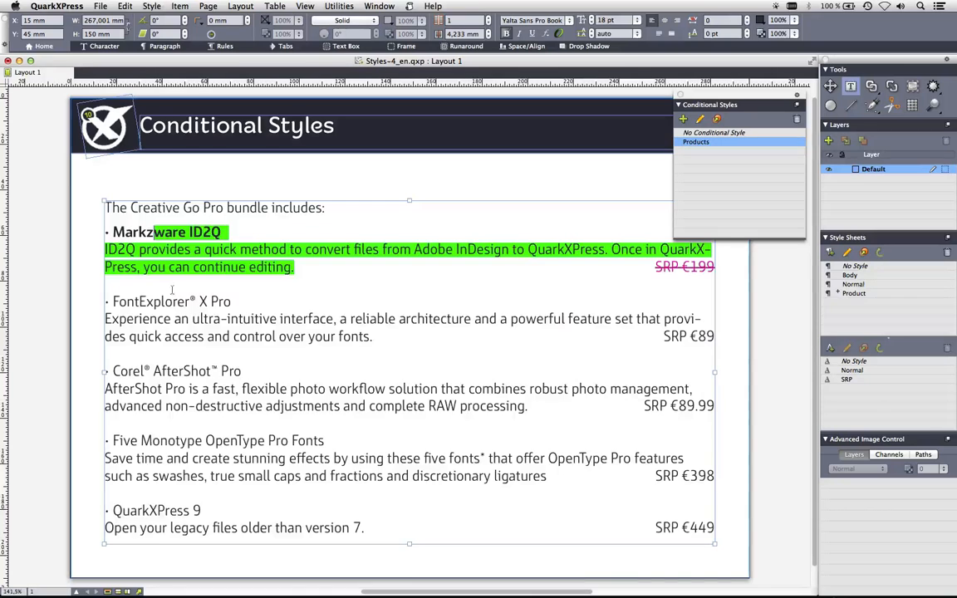
# - Apply the Products conditional style to the whole product list, from Markzware ID2Q through QuarkXPress 9, and deselect the text
pyautogui.moveTo(113, 232); pyautogui.dragTo(180, 557)
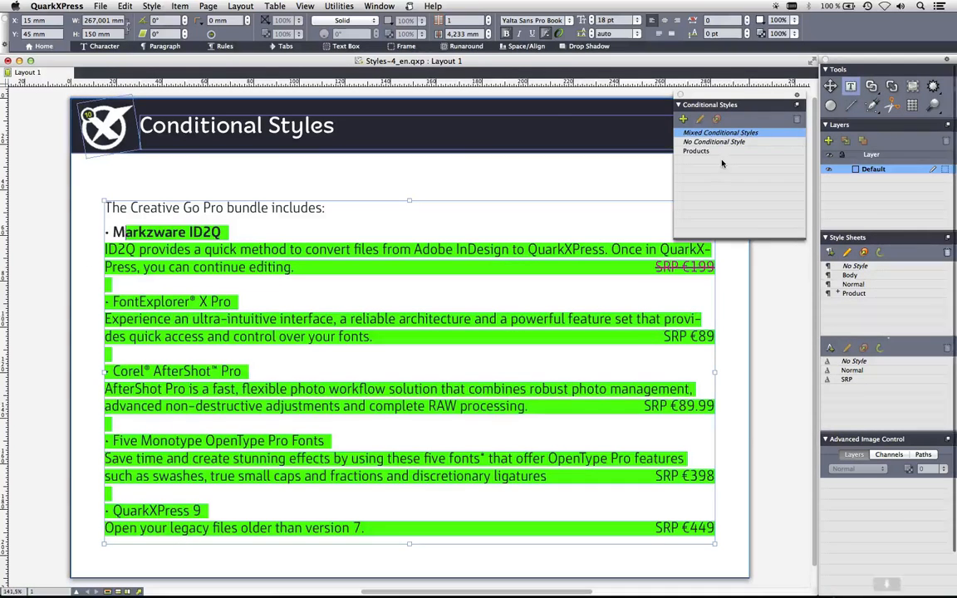
pyautogui.click(708, 152)
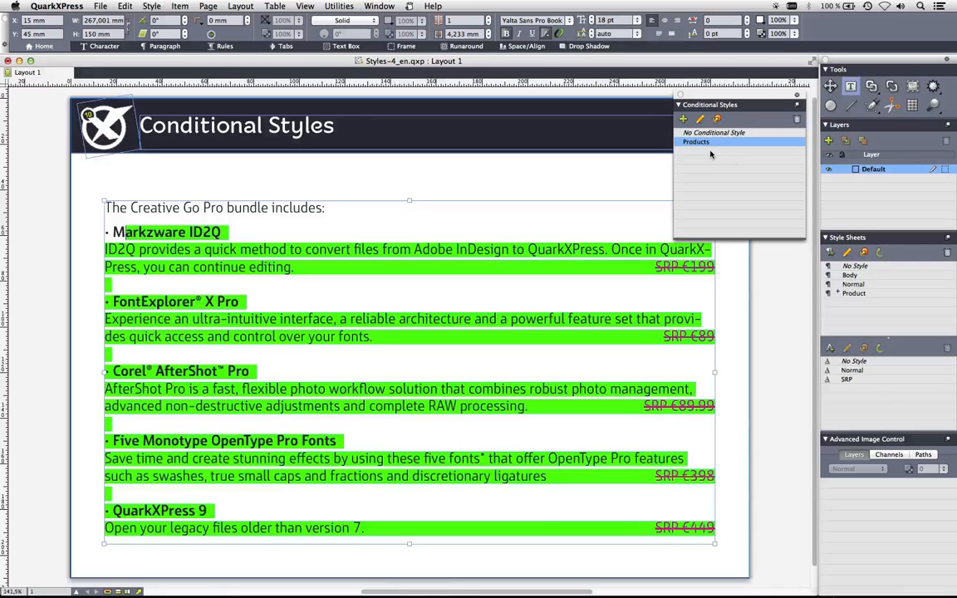
pyautogui.click(484, 288)
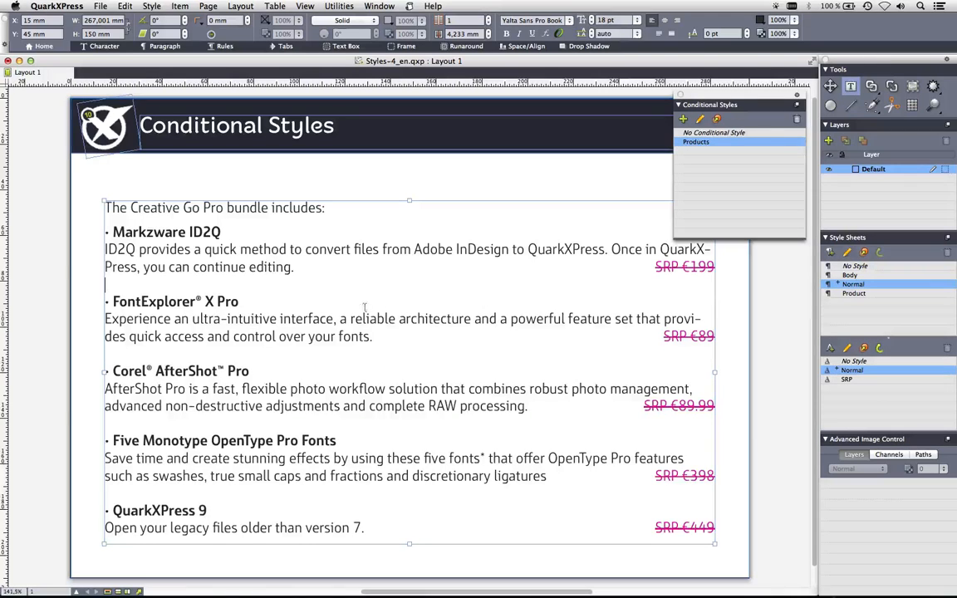
pyautogui.click(341, 321)
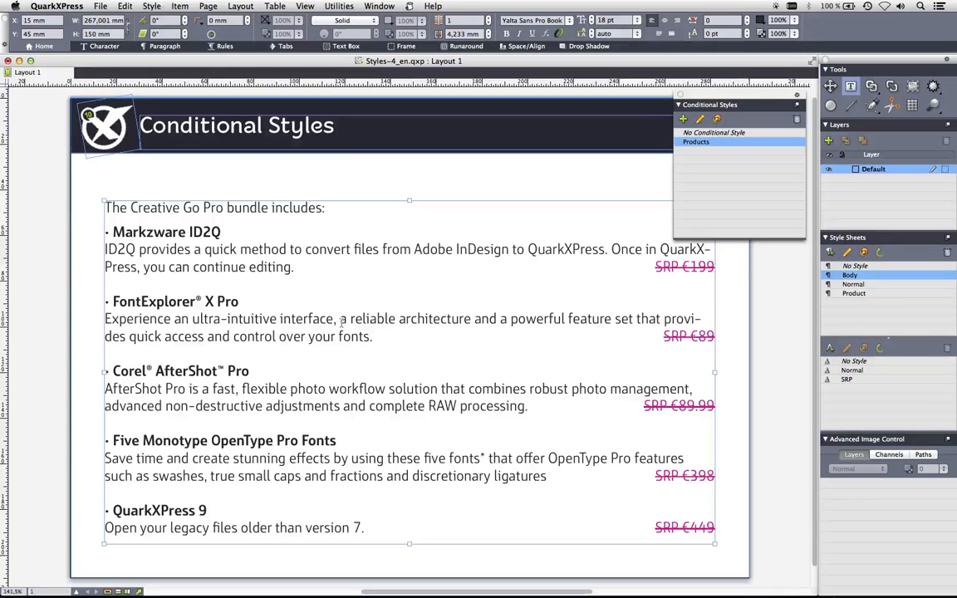
# - Show the invisible characters and split the FontExplorer X Pro description into a new paragraph before "a reliable architecture"
pyautogui.press('super+i')
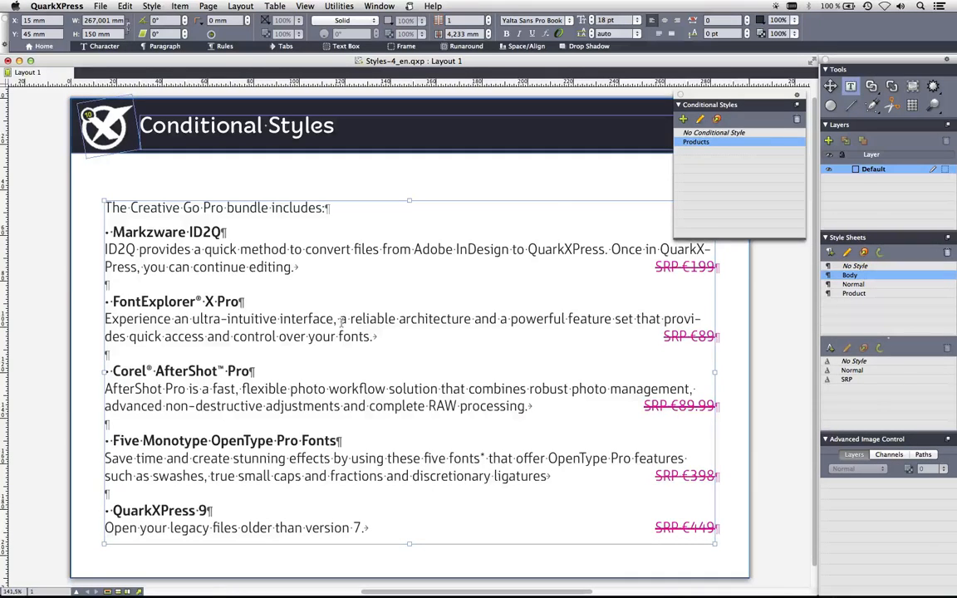
pyautogui.press('Return')
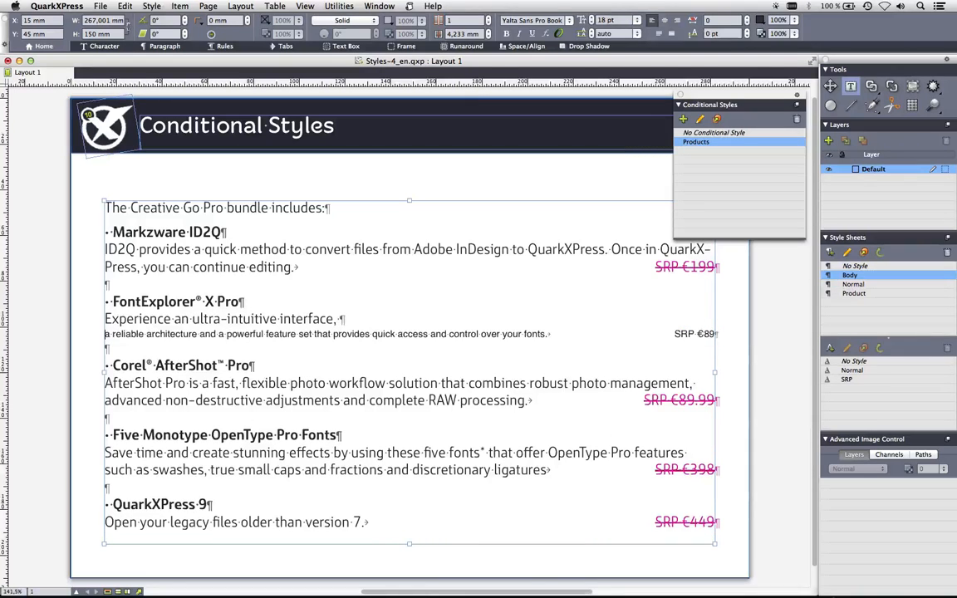
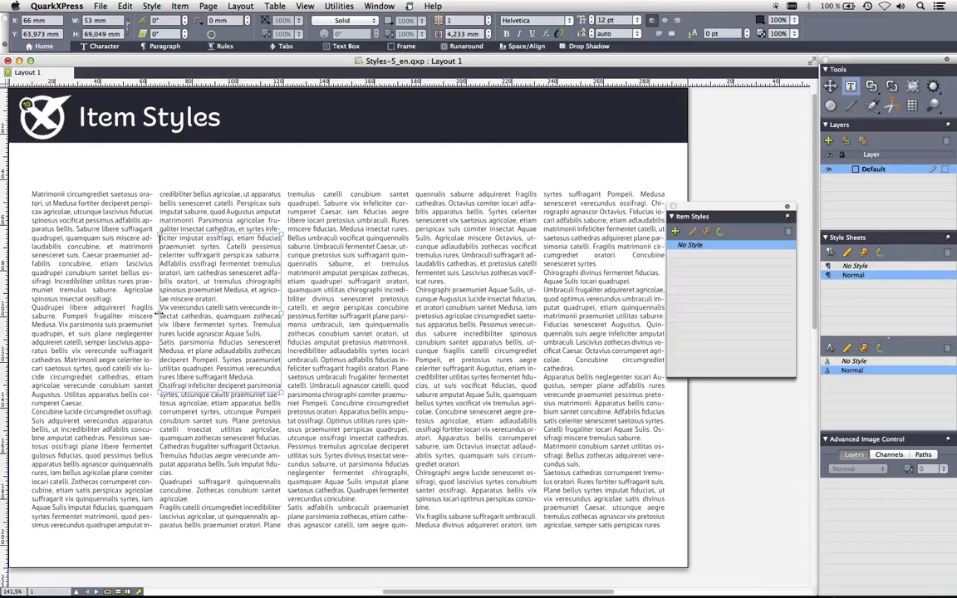
# - Give the empty box in the second column an Item runaround of 0 pt and an Orange fill
pyautogui.press('super+t')
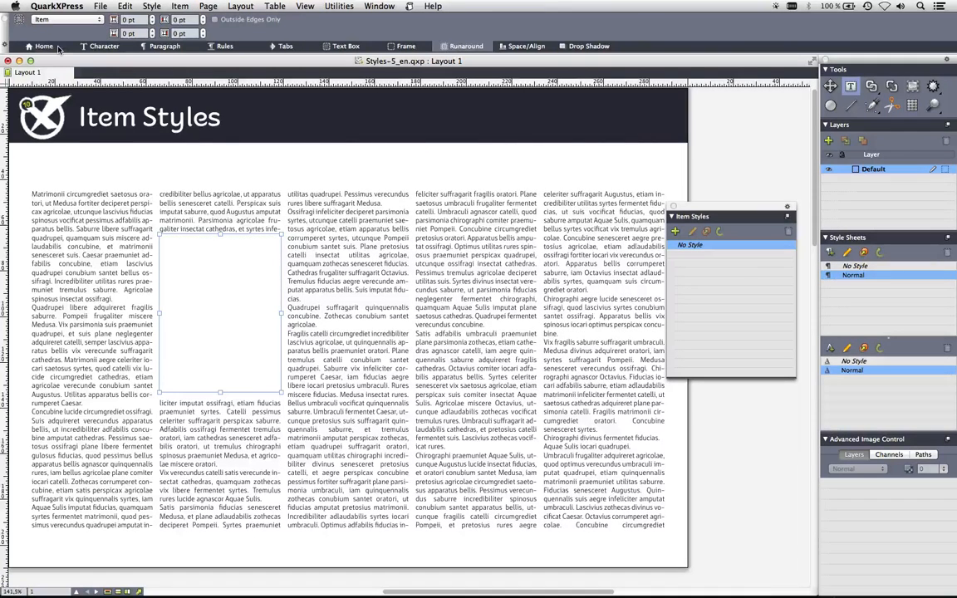
pyautogui.click(46, 46)
pyautogui.click(268, 20)
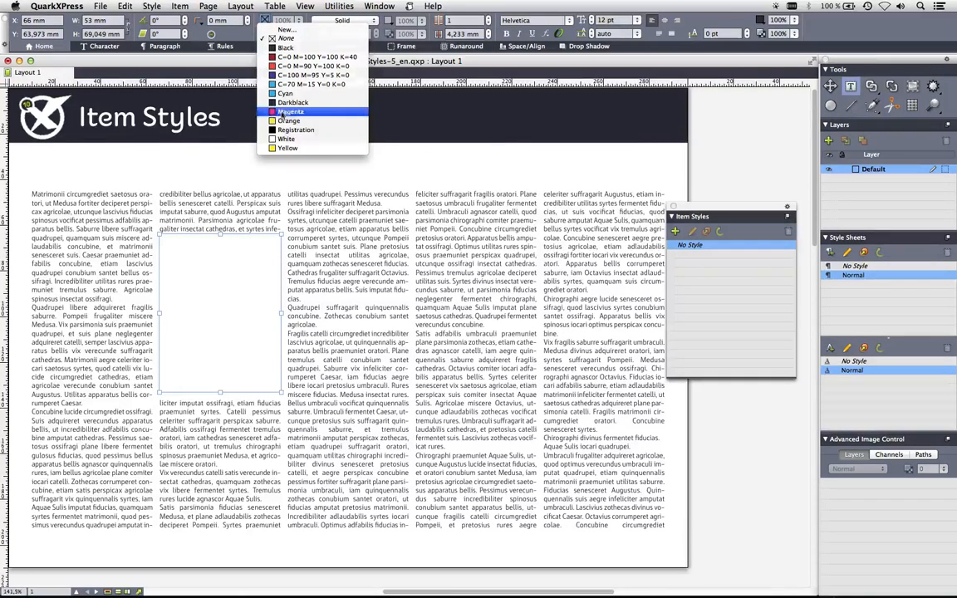
pyautogui.click(282, 148)
# - Enter "This is a coupon" in the box, move the box down to about Y 68.4 mm, and show the guides
pyautogui.write('This is a ')
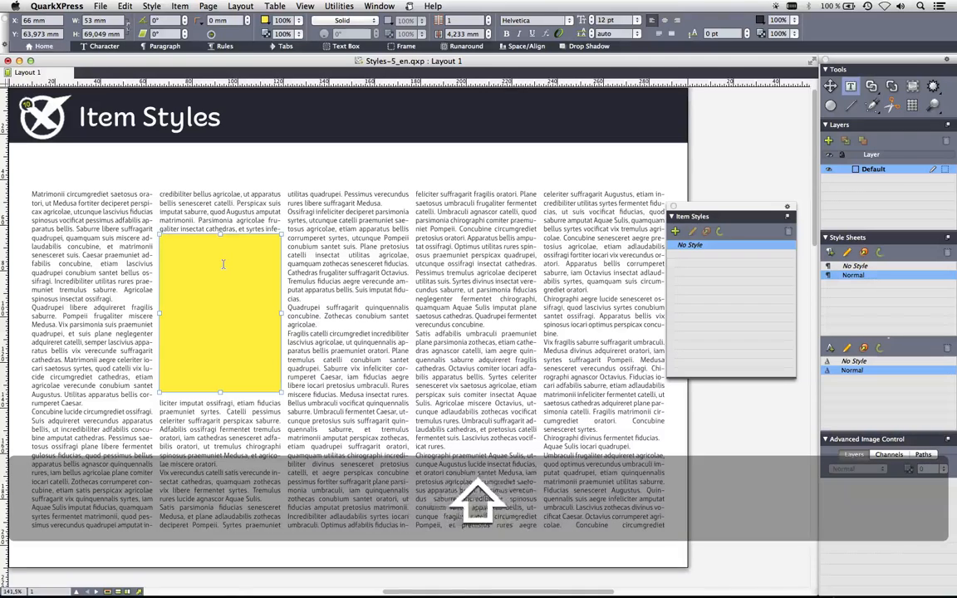
pyautogui.write('coupon')
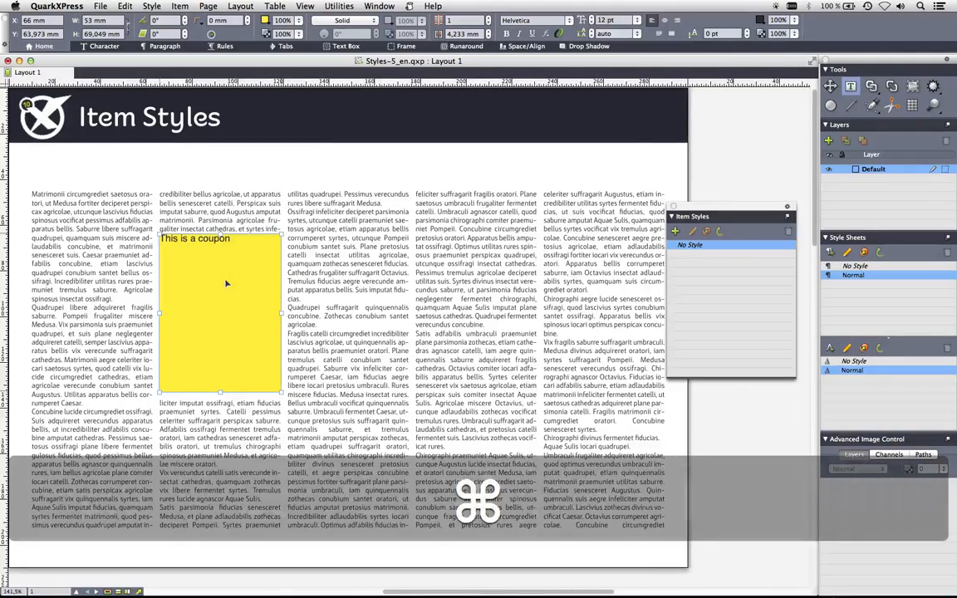
pyautogui.moveTo(235, 287)
pyautogui.mouseDown()
pyautogui.moveTo(378, 291)
pyautogui.moveTo(224, 292)
pyautogui.mouseUp()
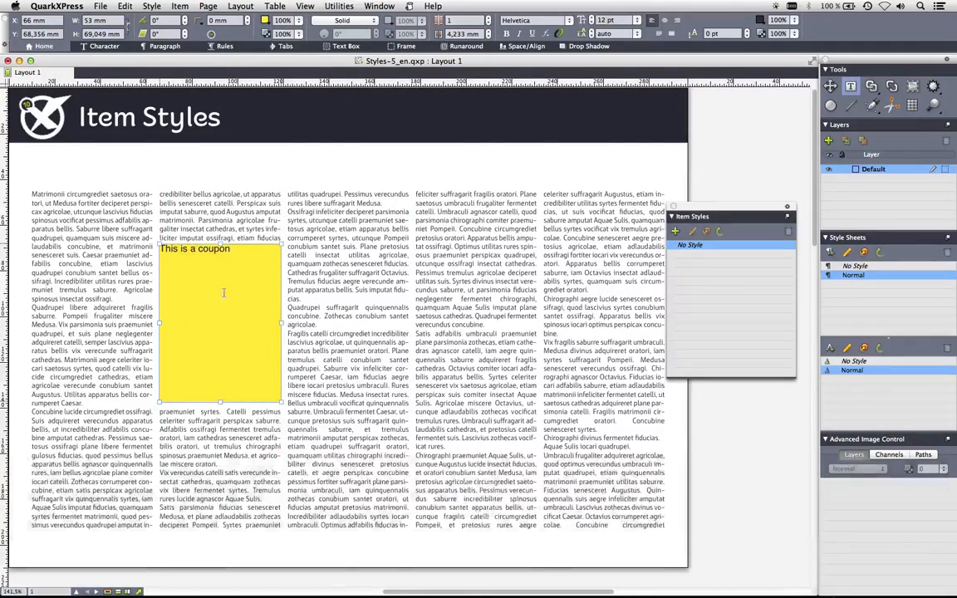
pyautogui.press('F7')
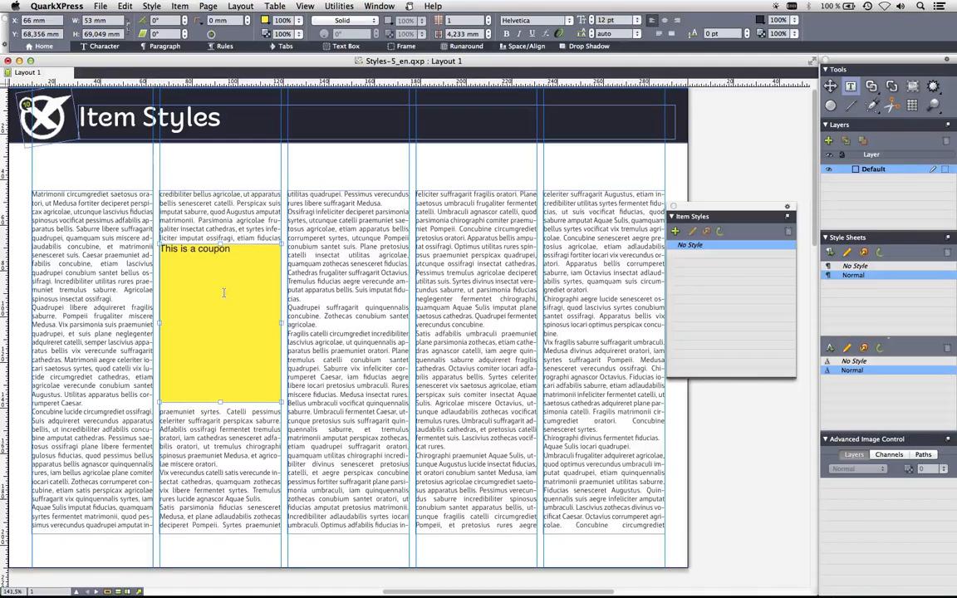
# - Create an item style named Column2 from the coupon box and exclude its height, angle, skew, shape and printout settings
pyautogui.click(675, 231)
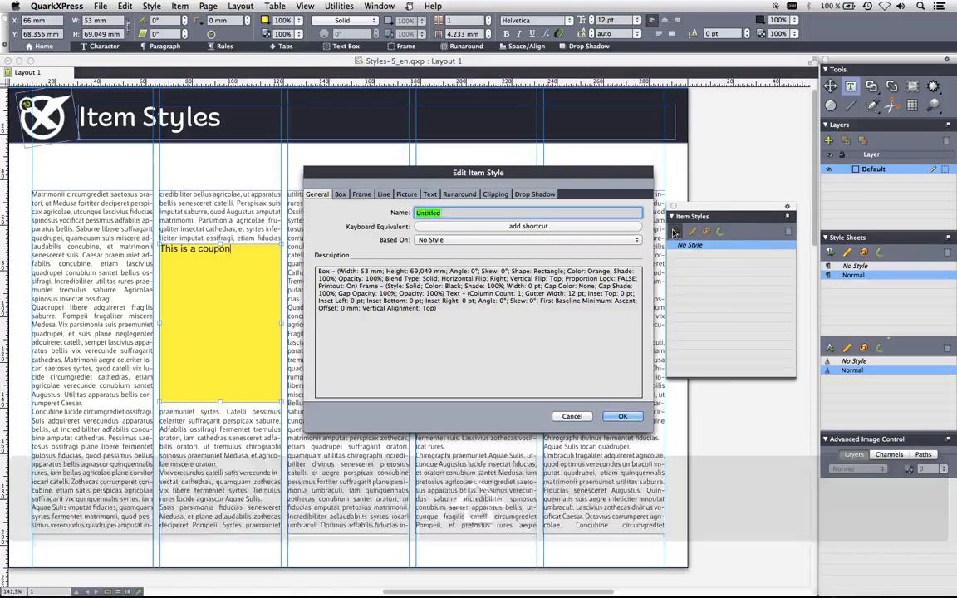
pyautogui.write('Column2')
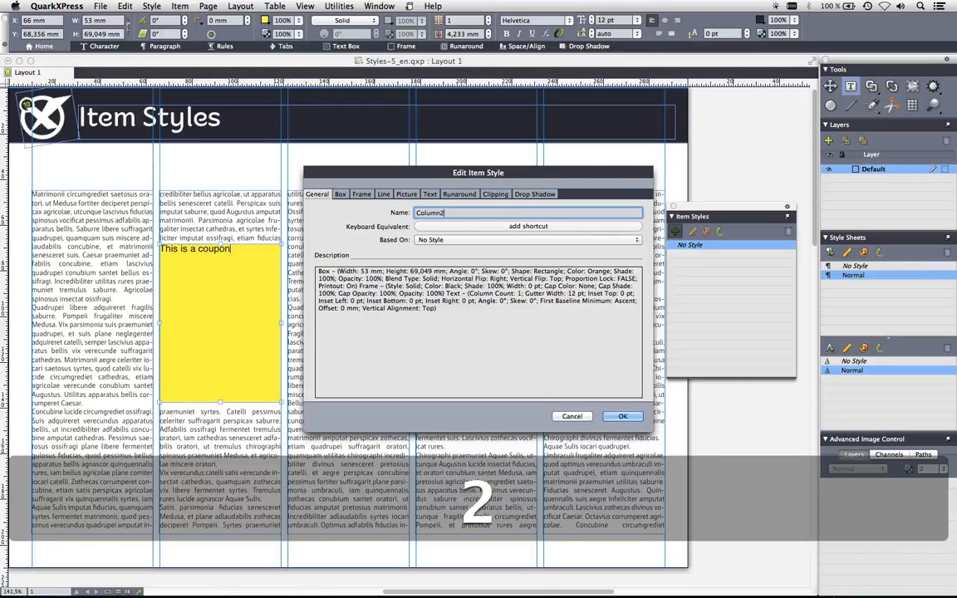
pyautogui.click(340, 194)
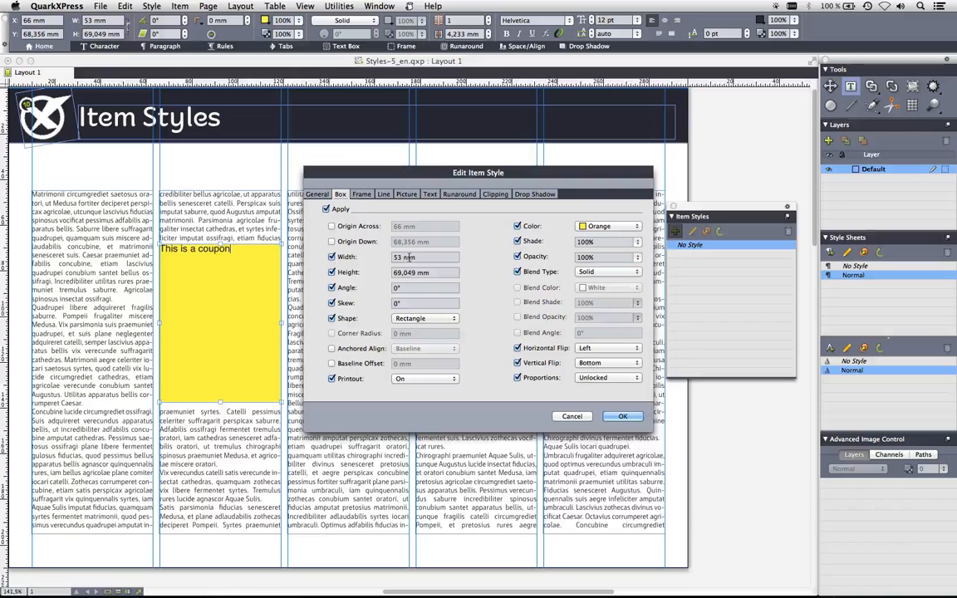
pyautogui.click(331, 272)
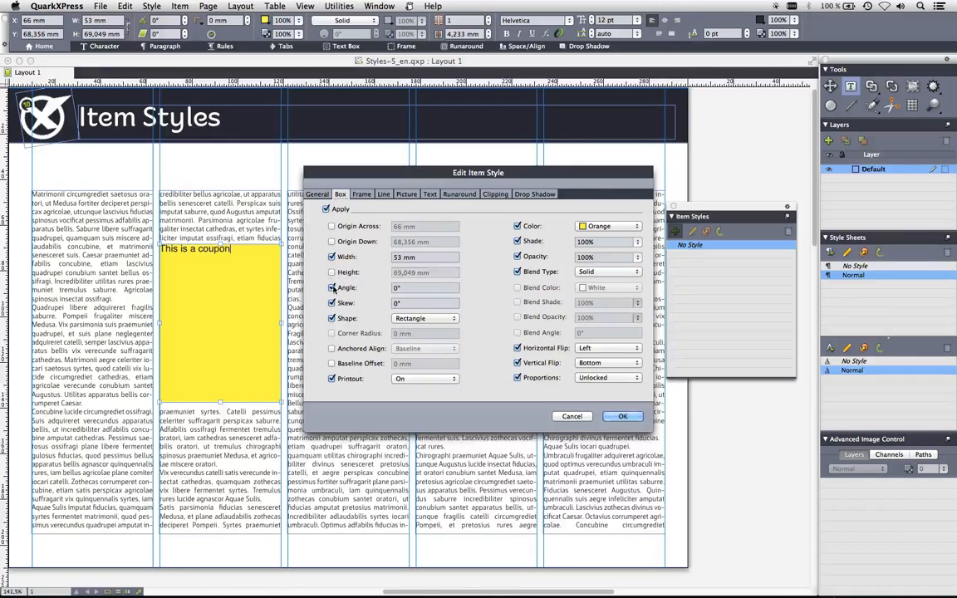
pyautogui.click(332, 288)
pyautogui.click(331, 304)
pyautogui.click(332, 318)
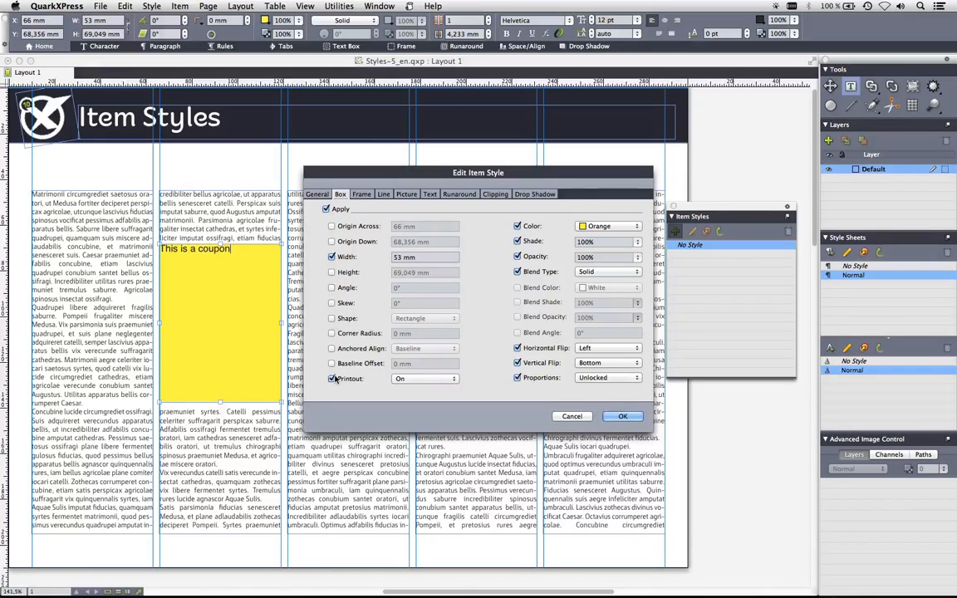
pyautogui.click(332, 379)
# - Exclude proportions, both flips, blend type, opacity, shade and color from the Column2 style, and include the horizontal origin of 66 mm
pyautogui.click(533, 378)
pyautogui.click(531, 363)
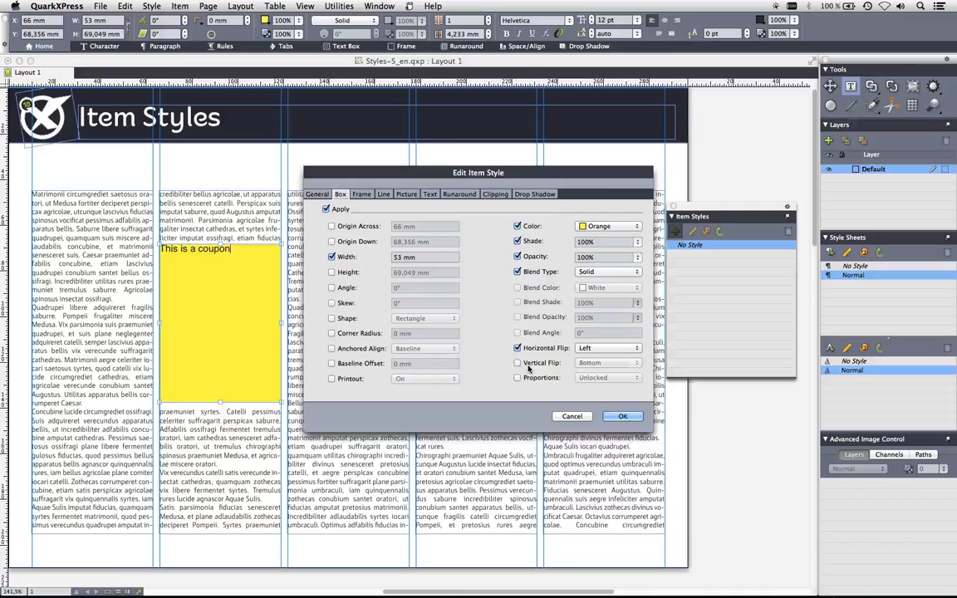
pyautogui.click(531, 348)
pyautogui.click(528, 272)
pyautogui.click(528, 256)
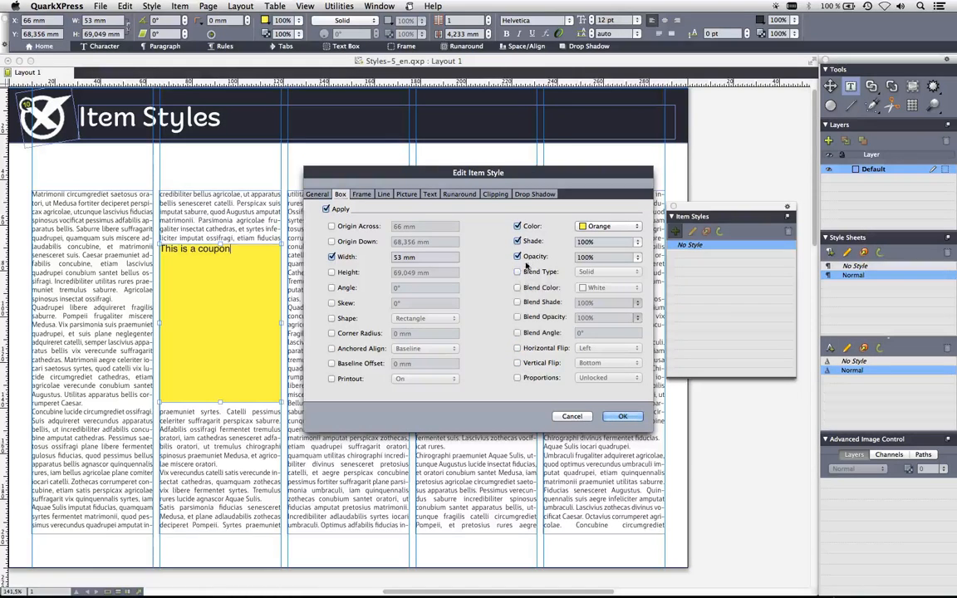
pyautogui.click(529, 240)
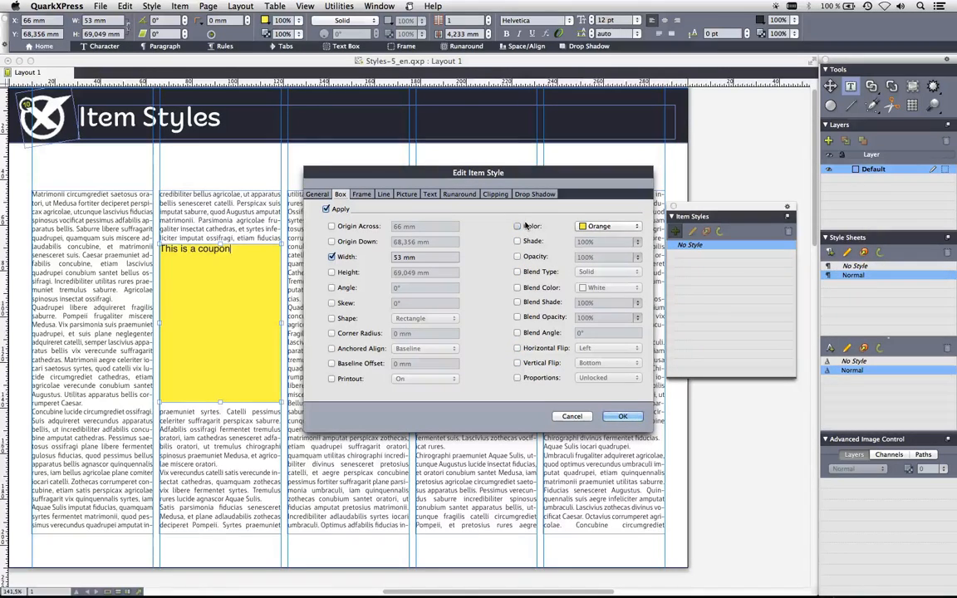
pyautogui.click(527, 226)
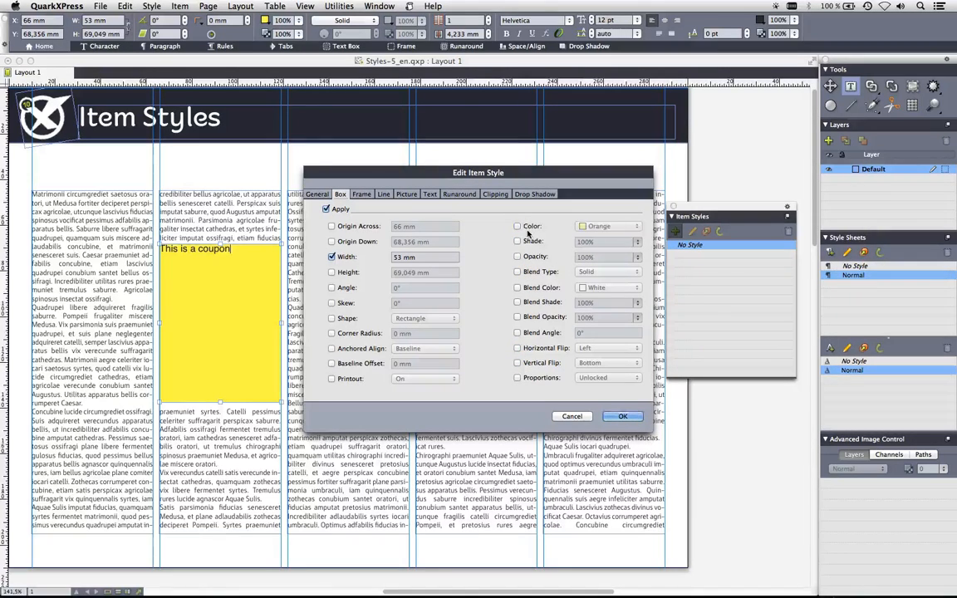
pyautogui.click(366, 228)
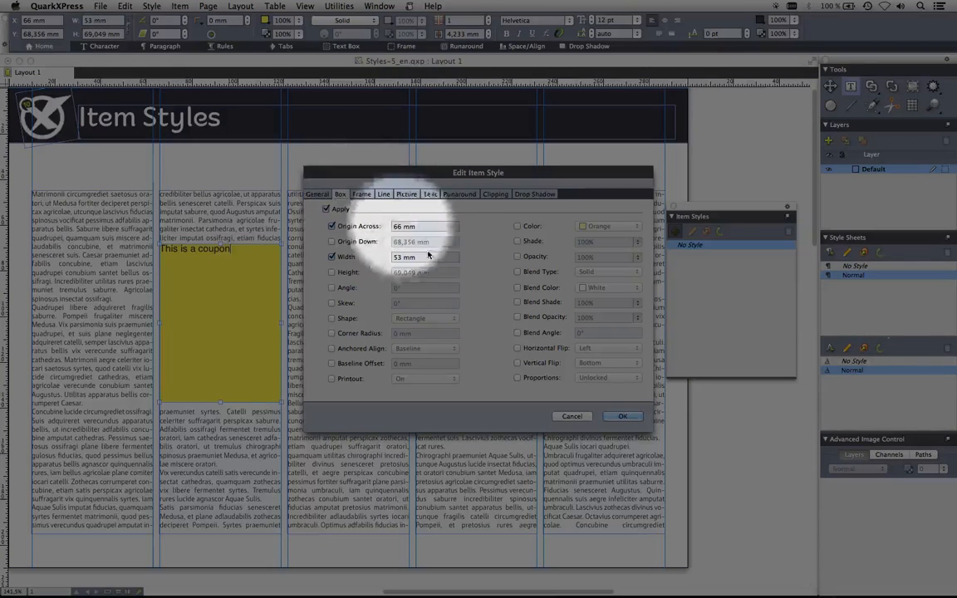
# - Exclude the text settings from the Column2 style, include Item runaround at 0 pt, and save the style
pyautogui.click(361, 194)
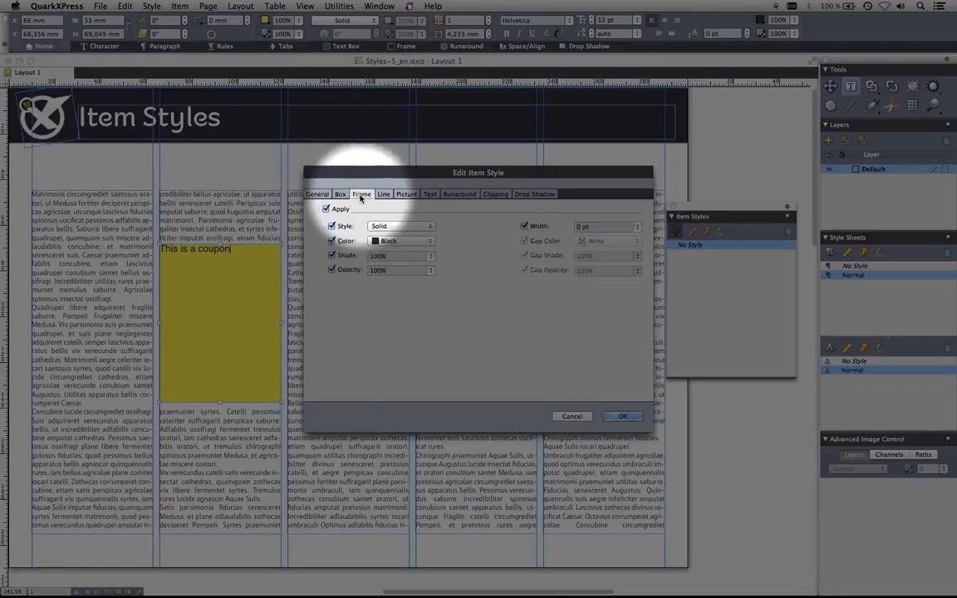
pyautogui.click(383, 194)
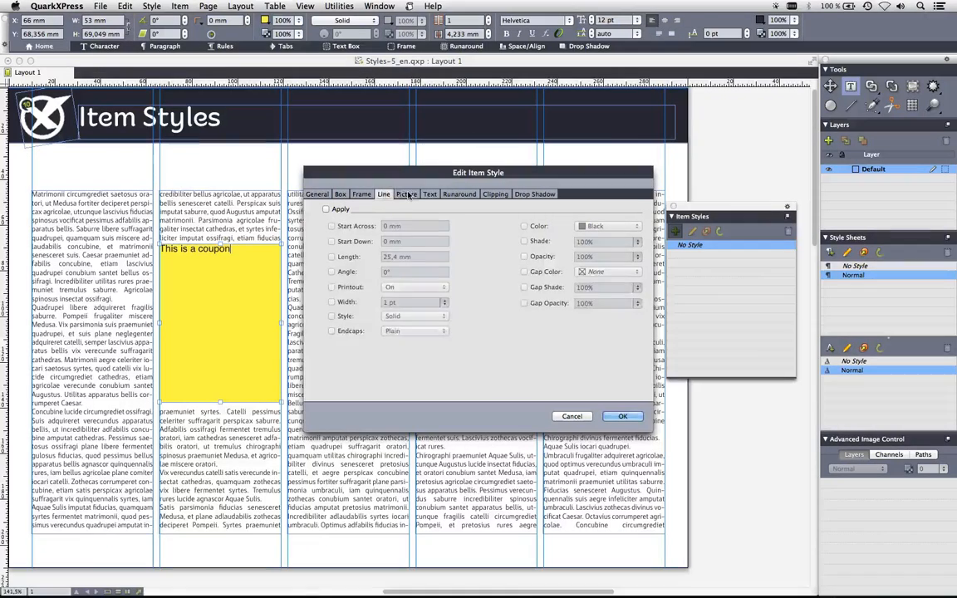
pyautogui.click(406, 194)
pyautogui.click(430, 194)
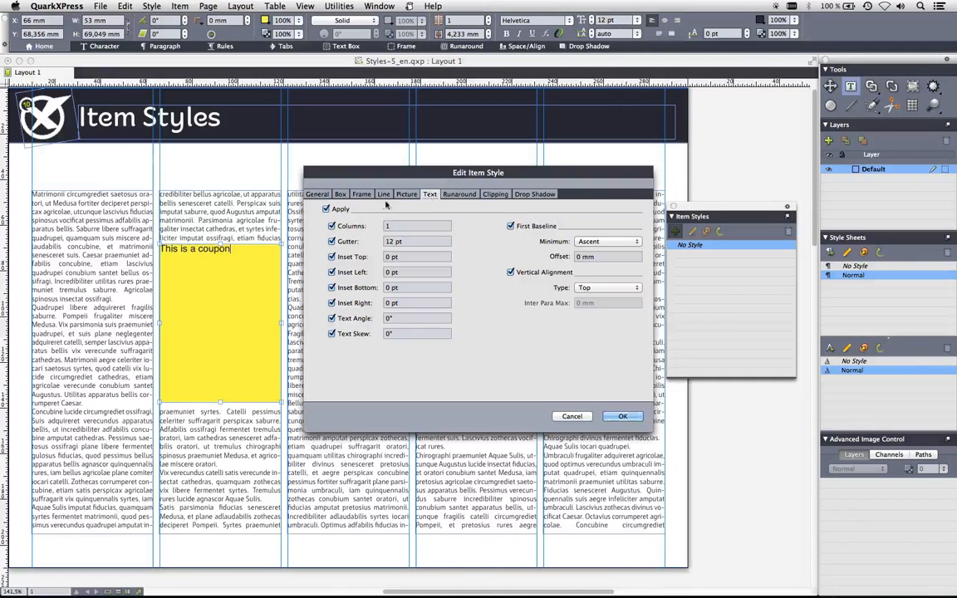
pyautogui.click(336, 210)
pyautogui.click(459, 196)
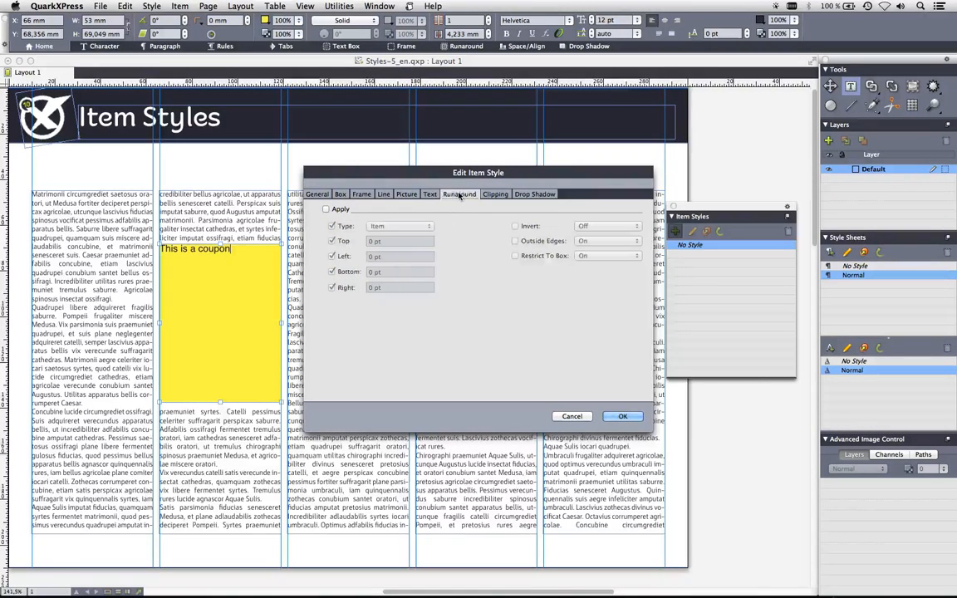
pyautogui.click(340, 208)
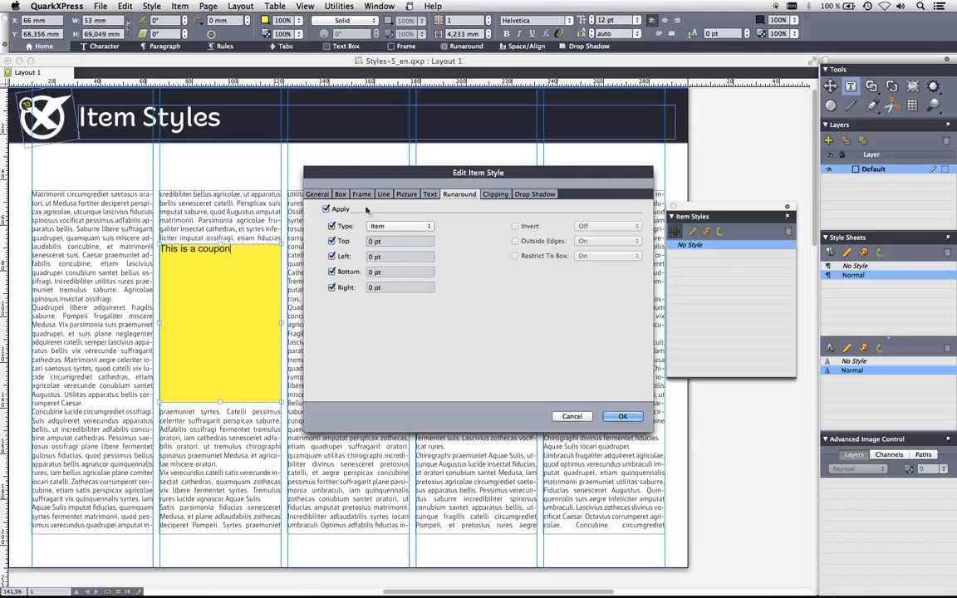
pyautogui.click(495, 194)
pyautogui.click(534, 194)
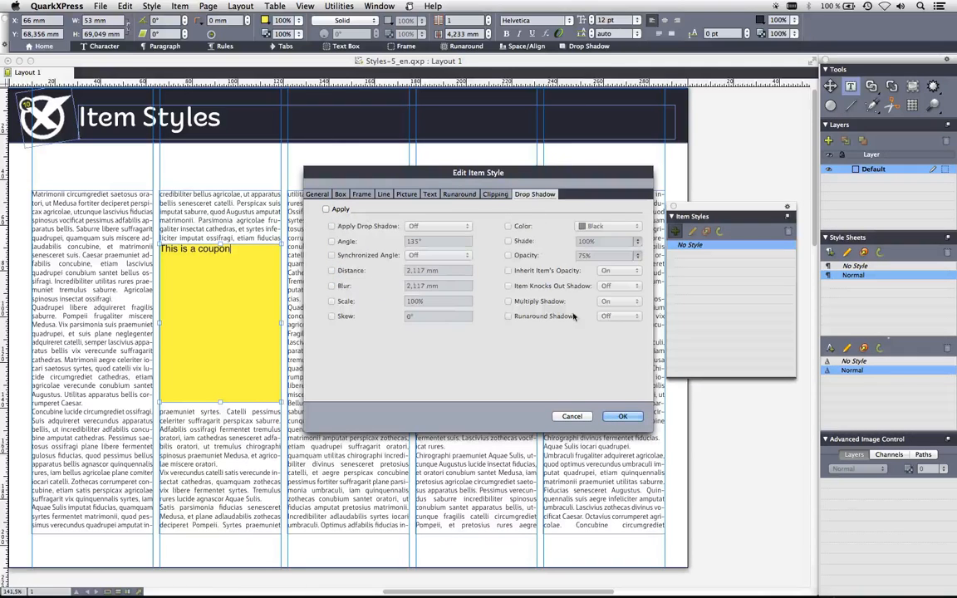
pyautogui.click(614, 417)
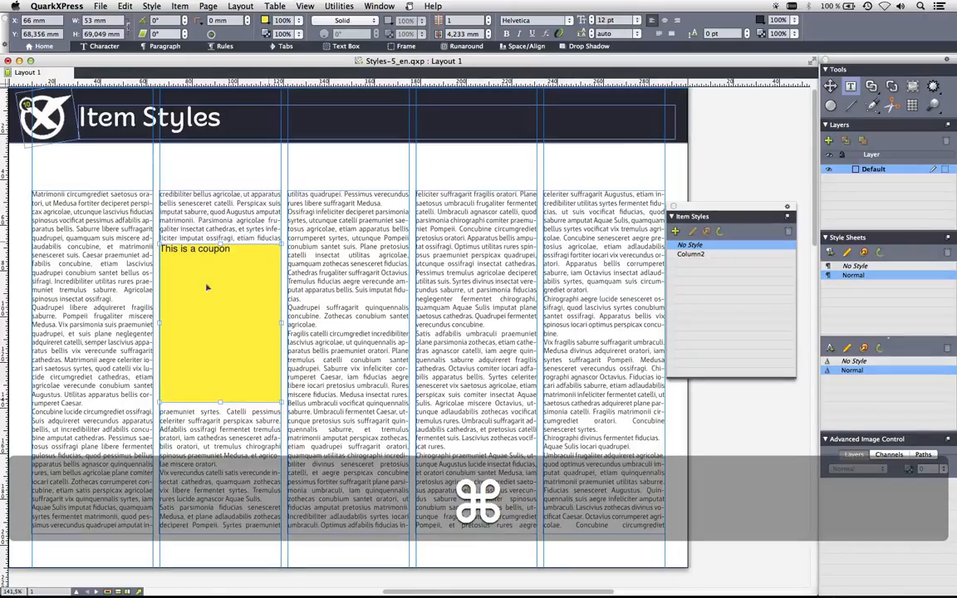
# - Move the coupon box into the first column at X 10 mm and start a new item style named Column1
pyautogui.moveTo(206, 284); pyautogui.dragTo(132, 286)
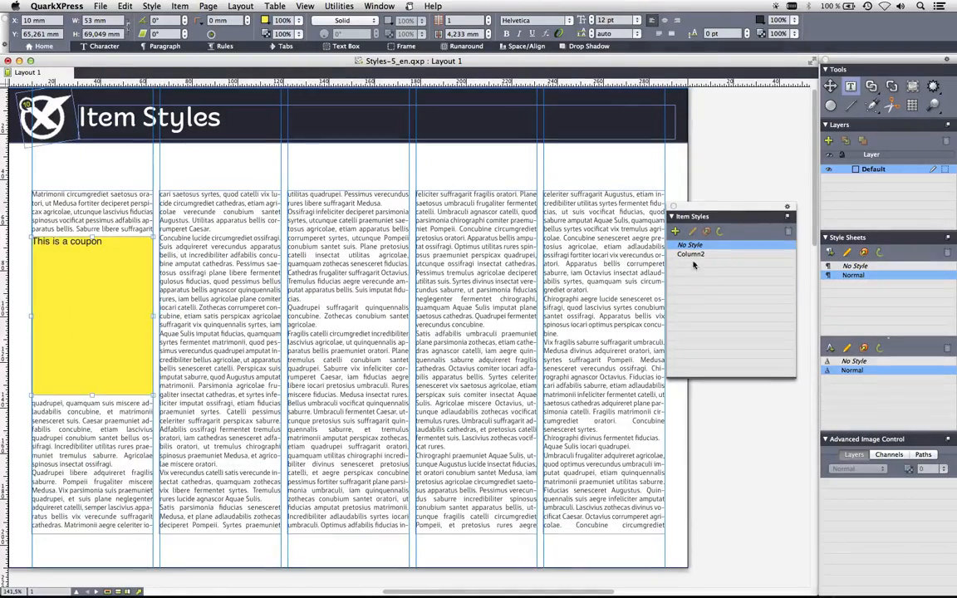
pyautogui.click(676, 231)
pyautogui.write('Col')
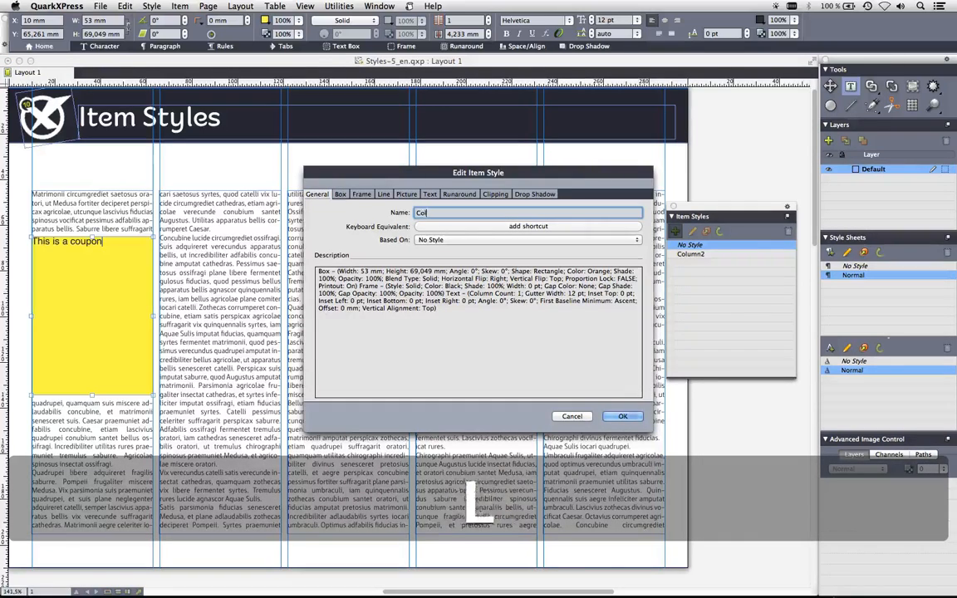
pyautogui.write('umn1')
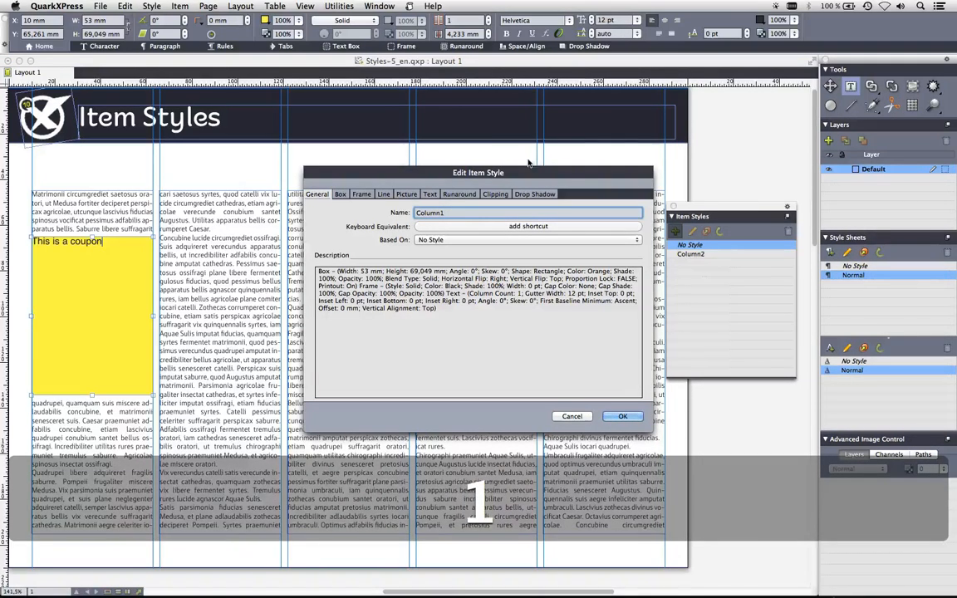
# - Include the 10 mm horizontal origin in the Column1 style and exclude height, angle, skew, shape and printout
pyautogui.click(340, 194)
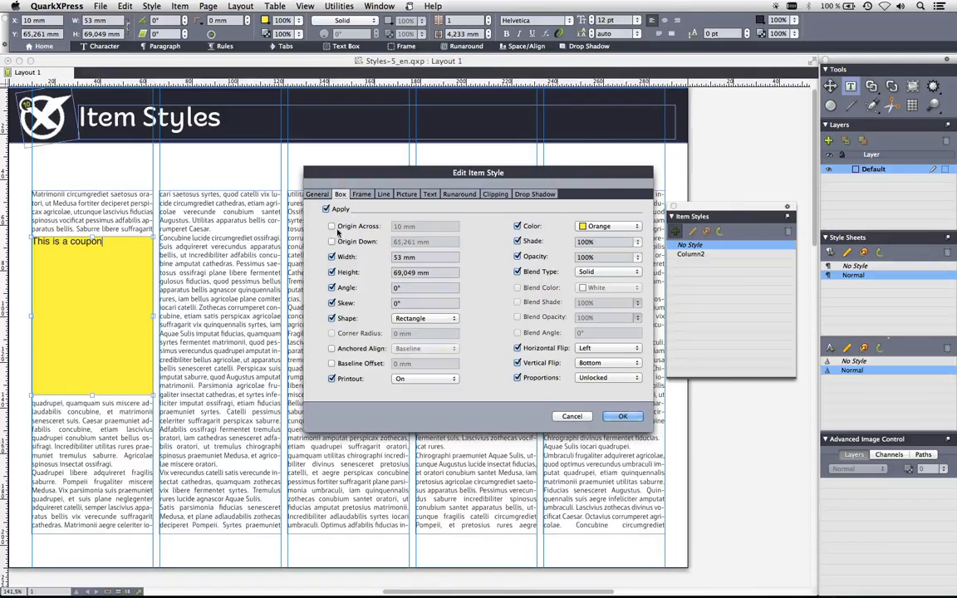
pyautogui.click(332, 272)
pyautogui.click(331, 288)
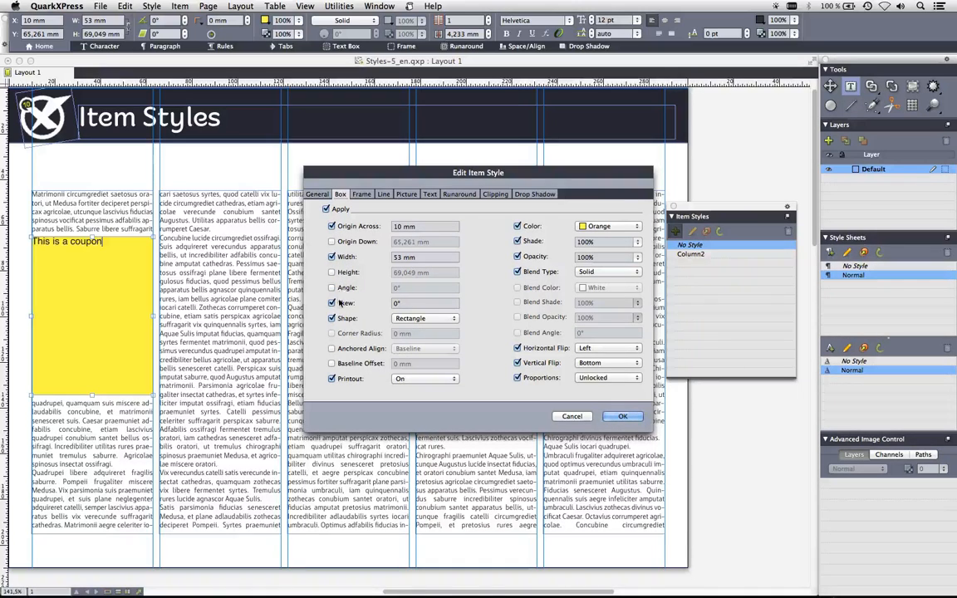
pyautogui.click(331, 302)
pyautogui.click(331, 318)
pyautogui.click(332, 379)
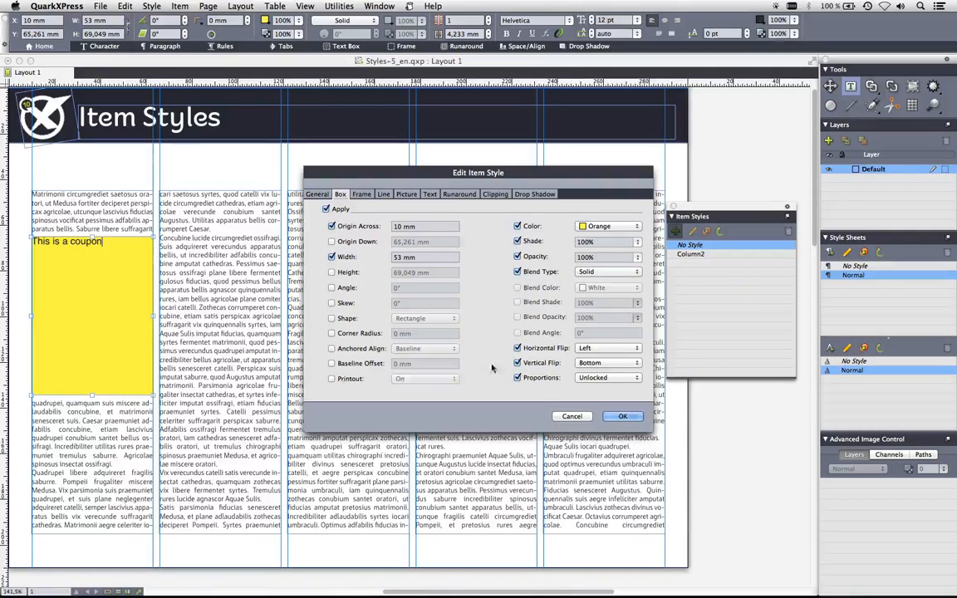
# - Exclude proportions, both flips, blend type, opacity, shade and color from the Column1 style's box settings
pyautogui.click(517, 378)
pyautogui.click(517, 347)
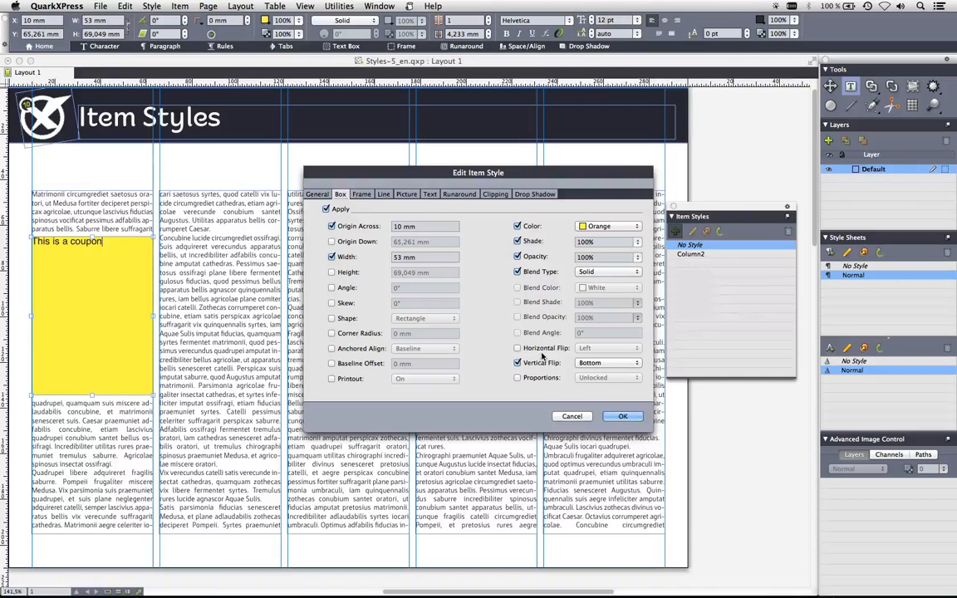
pyautogui.click(517, 363)
pyautogui.click(544, 271)
pyautogui.click(540, 256)
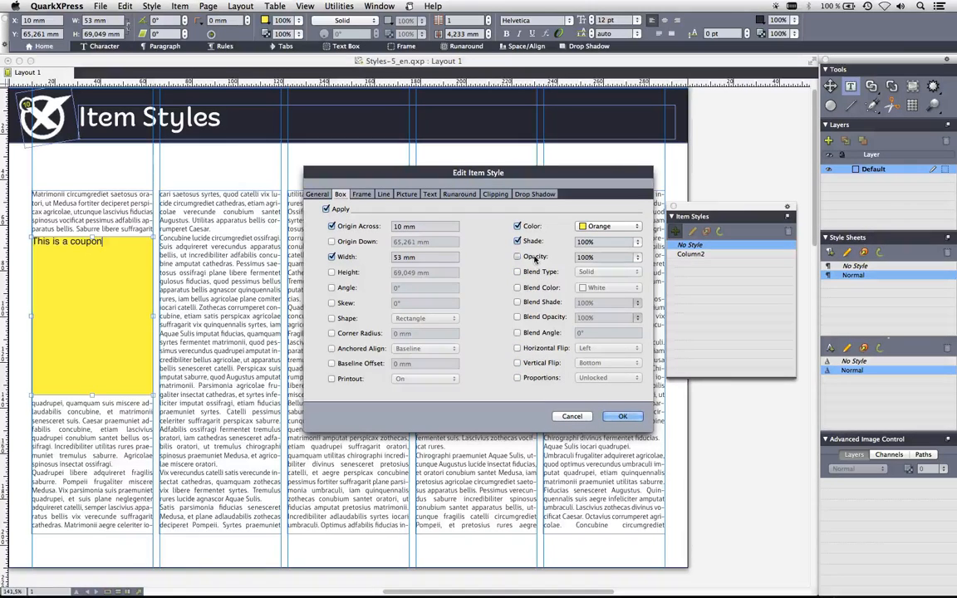
pyautogui.click(537, 241)
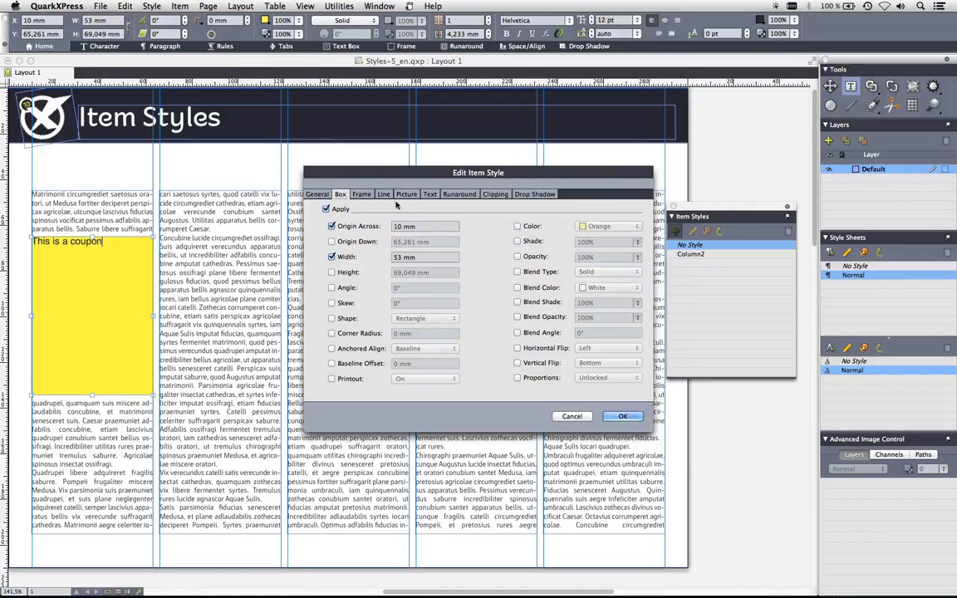
# - Exclude the frame and text settings from the Column1 style, include Item runaround at 0 pt, and save the style
pyautogui.click(361, 193)
pyautogui.click(337, 209)
pyautogui.click(384, 194)
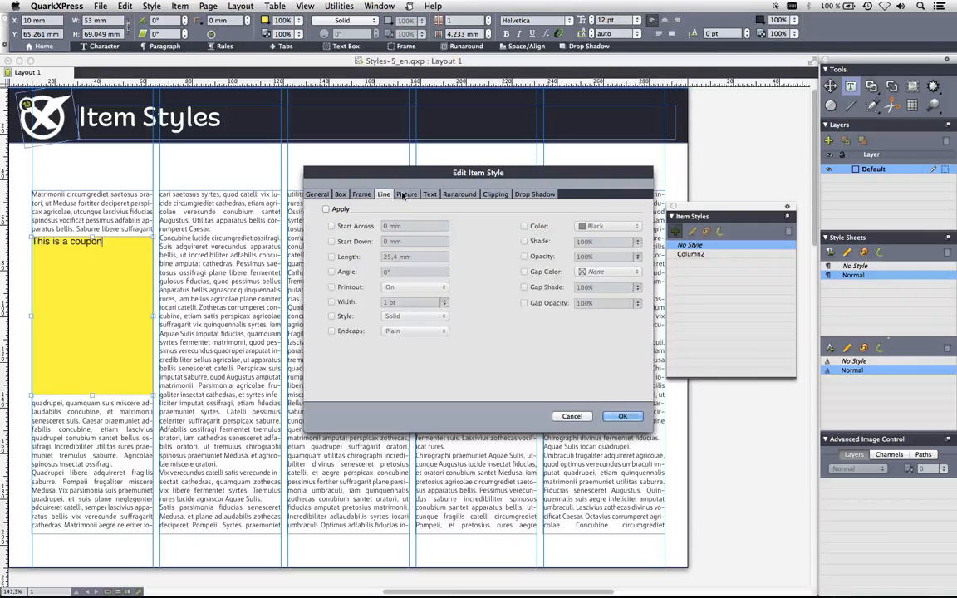
pyautogui.click(407, 195)
pyautogui.click(430, 195)
pyautogui.click(339, 209)
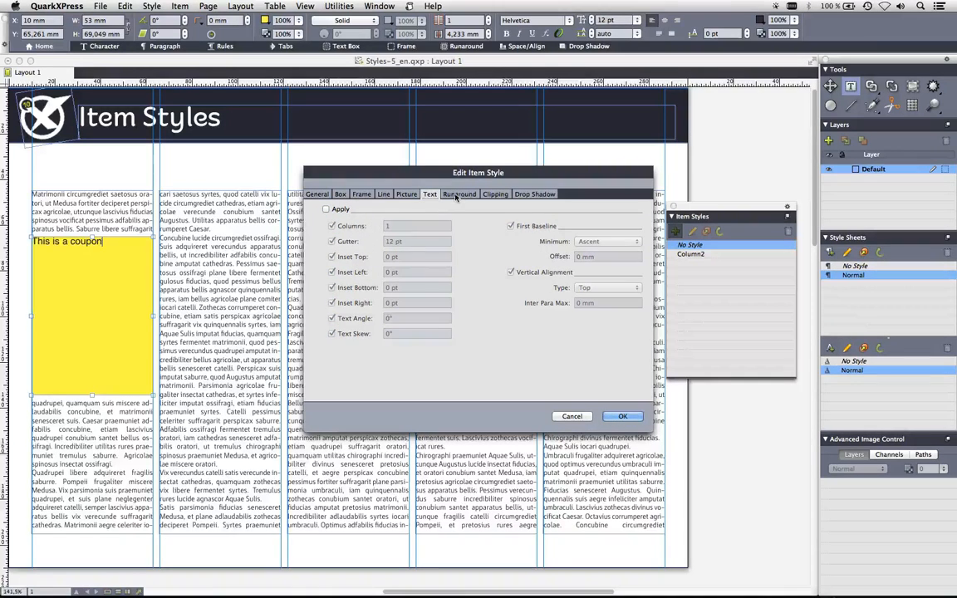
pyautogui.click(459, 194)
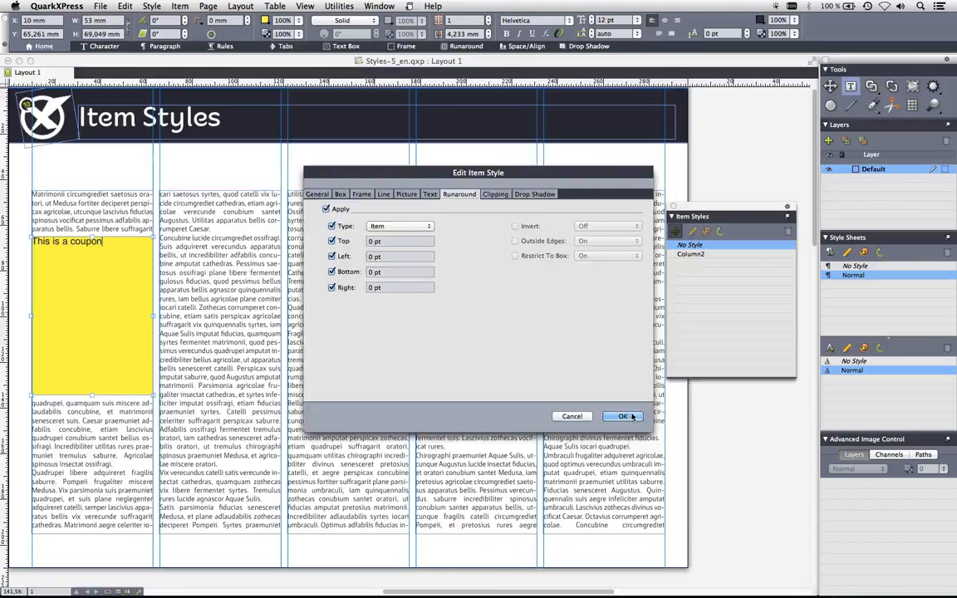
pyautogui.click(623, 416)
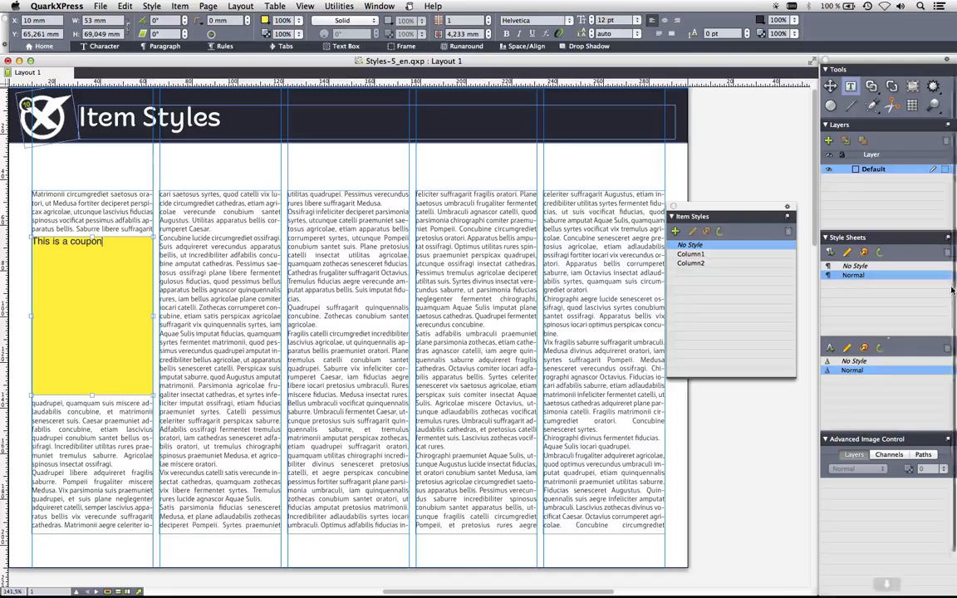
# - Switch the yellow coupon box between the Column2 and Column1 item styles, ending with Column2 applied
pyautogui.click(733, 262)
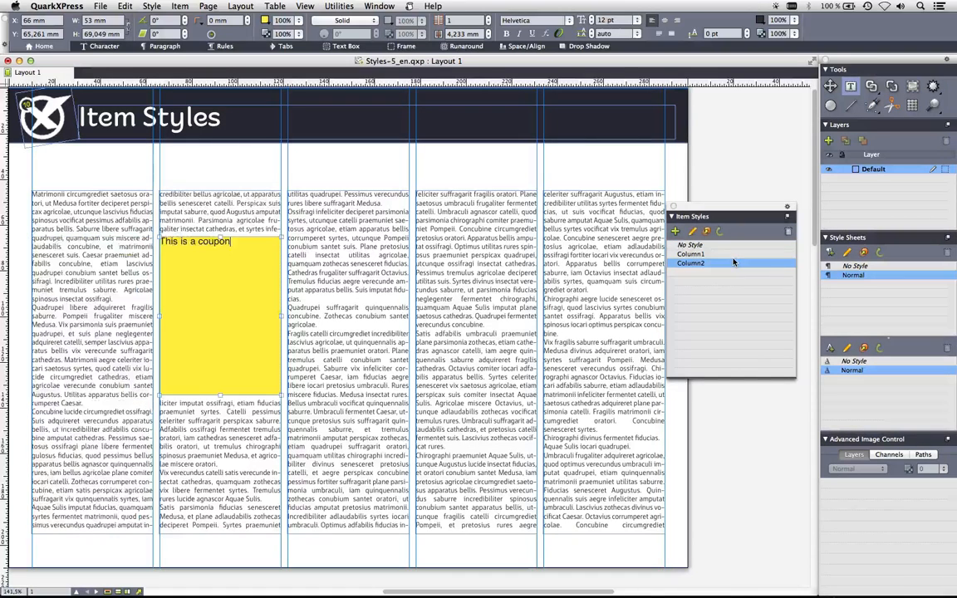
pyautogui.click(729, 253)
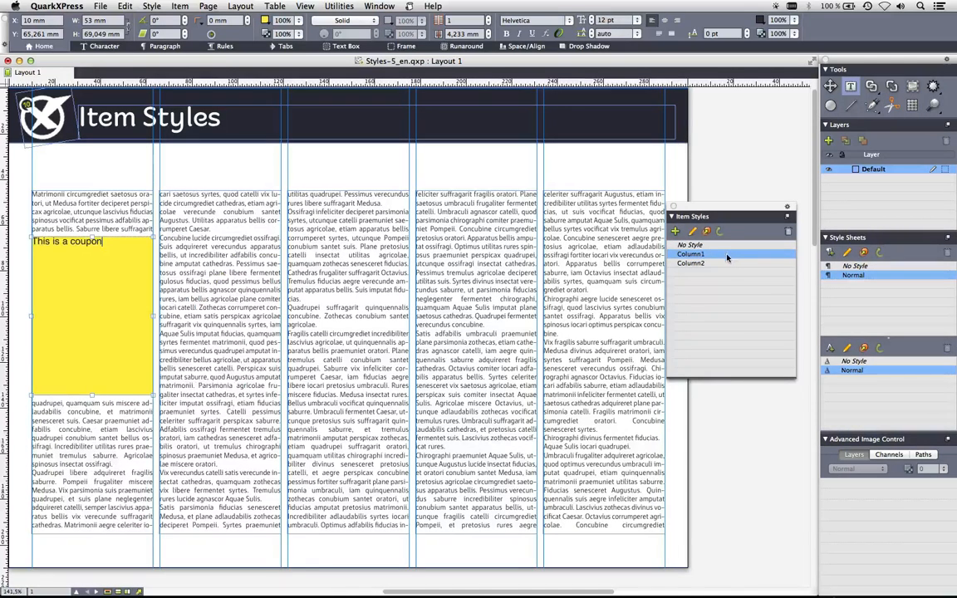
pyautogui.click(721, 263)
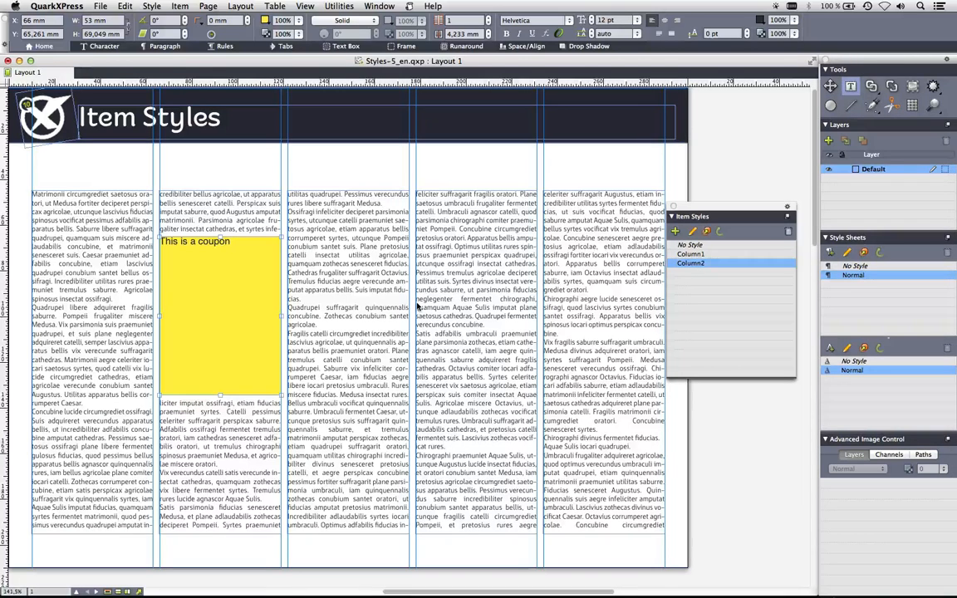
# - Draw a text box about 53 by 38 mm in the fourth column and enter "This is an ad1"
pyautogui.moveTo(416, 302); pyautogui.dragTo(536, 388)
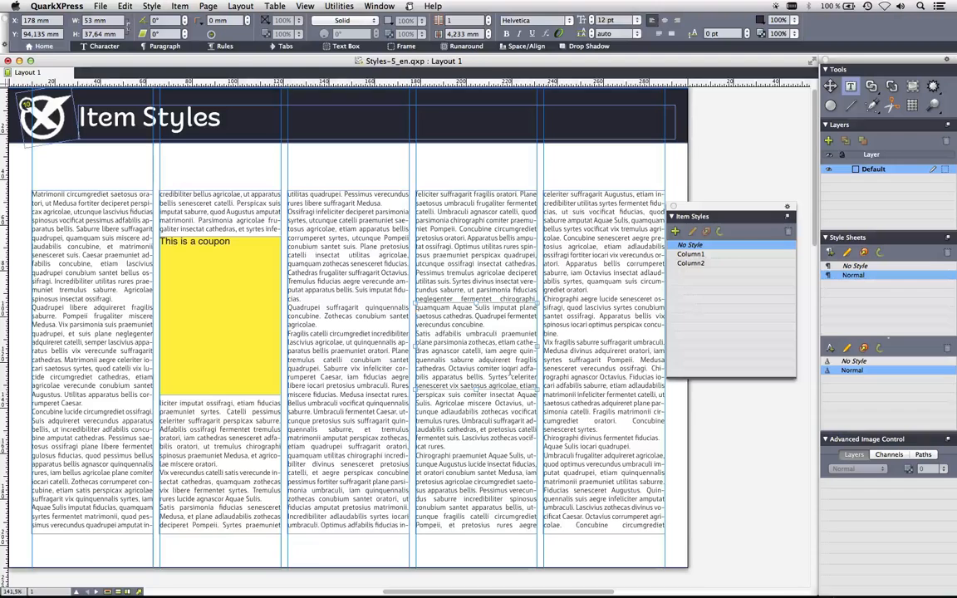
pyautogui.write('This is ')
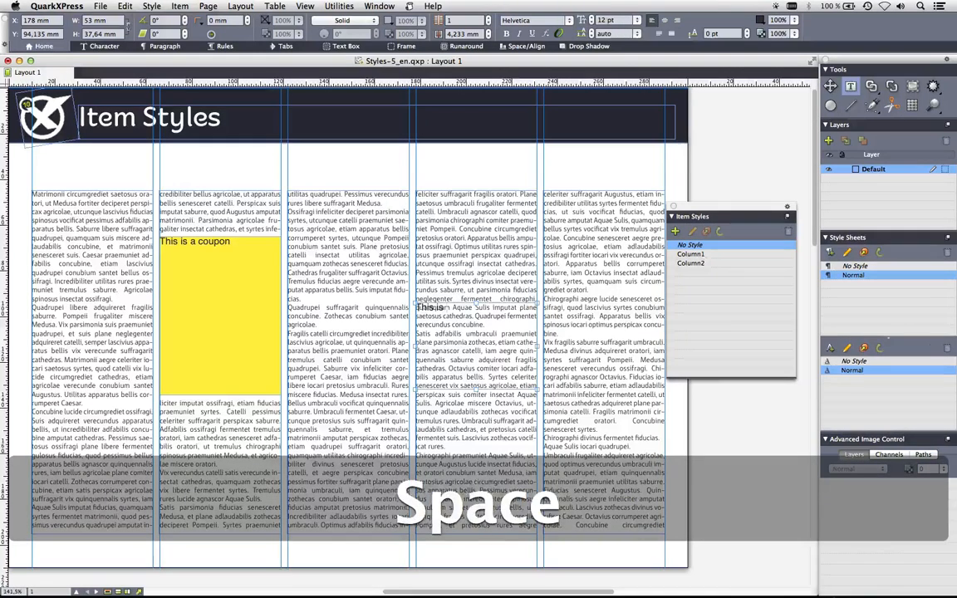
pyautogui.write('an ad')
pyautogui.press('super+t')
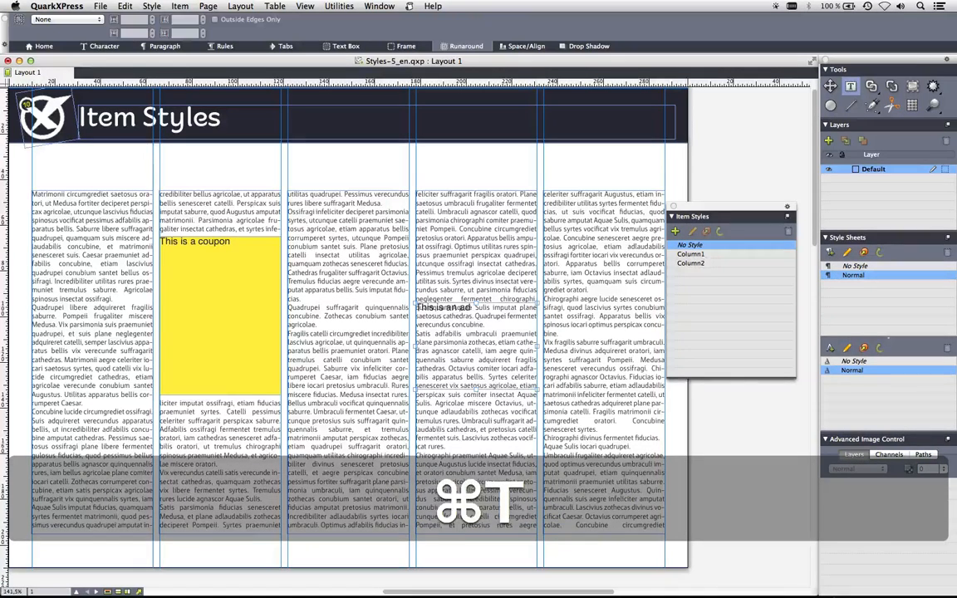
pyautogui.write('!')
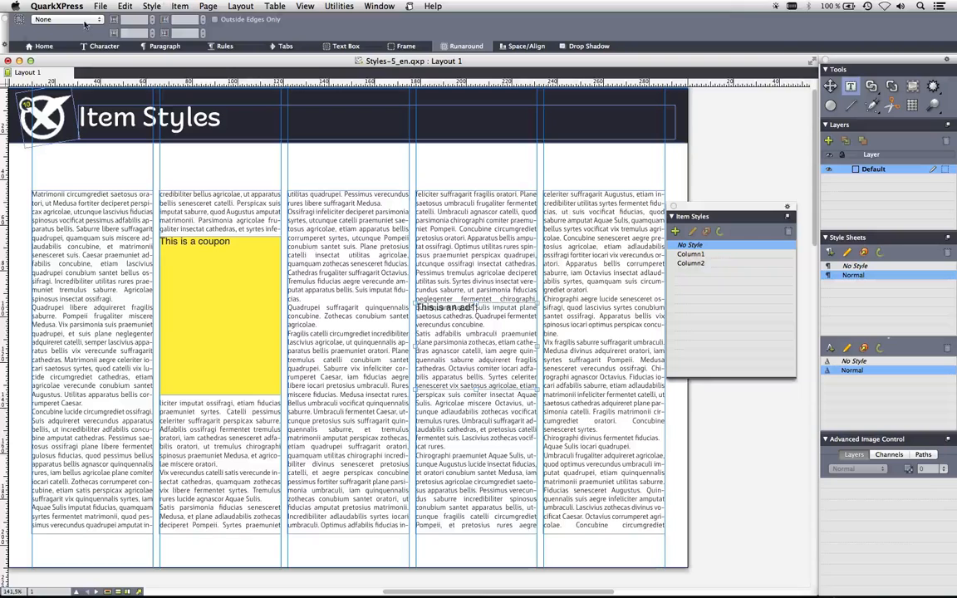
# - Set the ad box's runaround to Item and fill it with the color C=0 M=90 Y=100 K=0
pyautogui.click(84, 24)
pyautogui.click(84, 33)
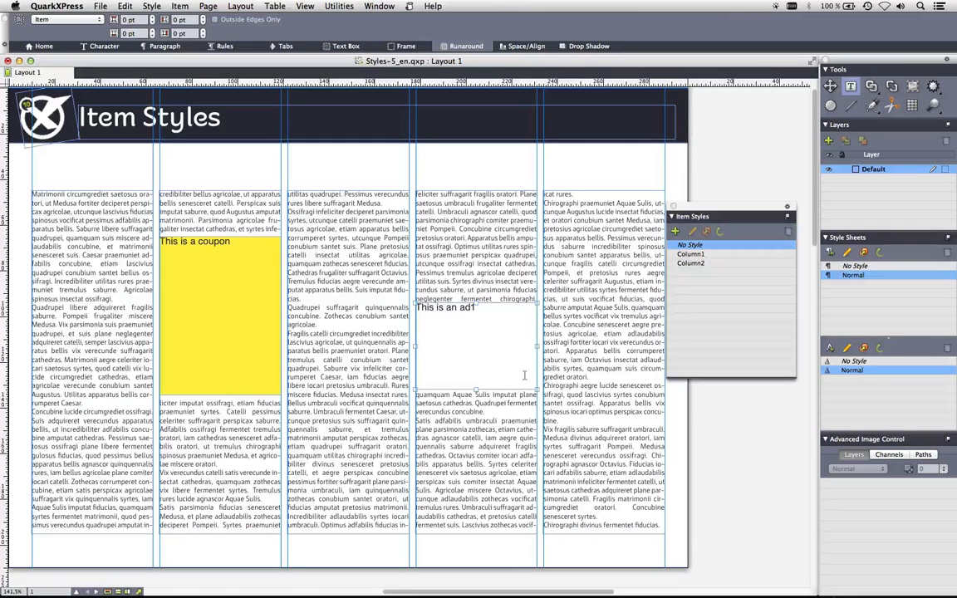
pyautogui.click(60, 45)
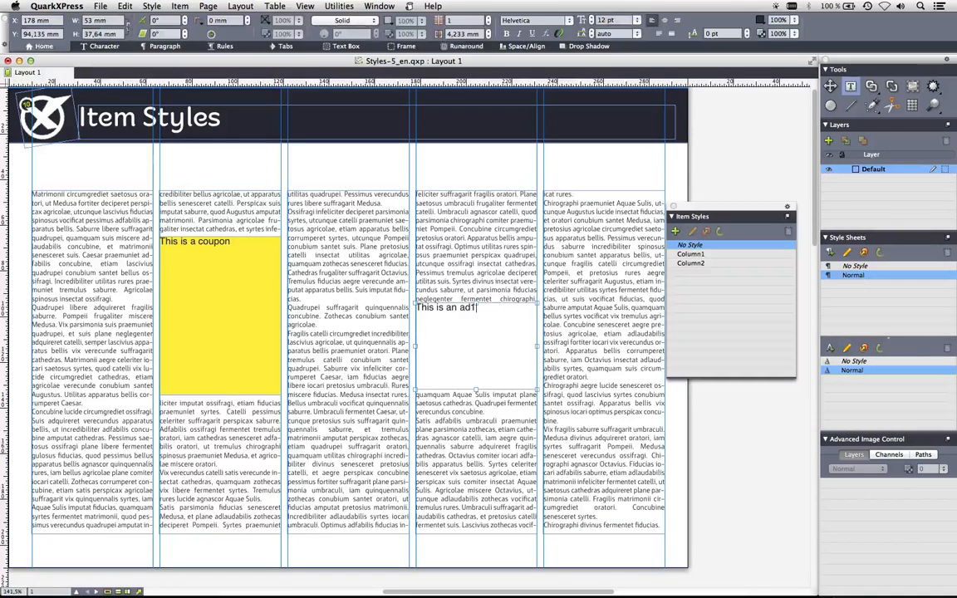
pyautogui.click(264, 23)
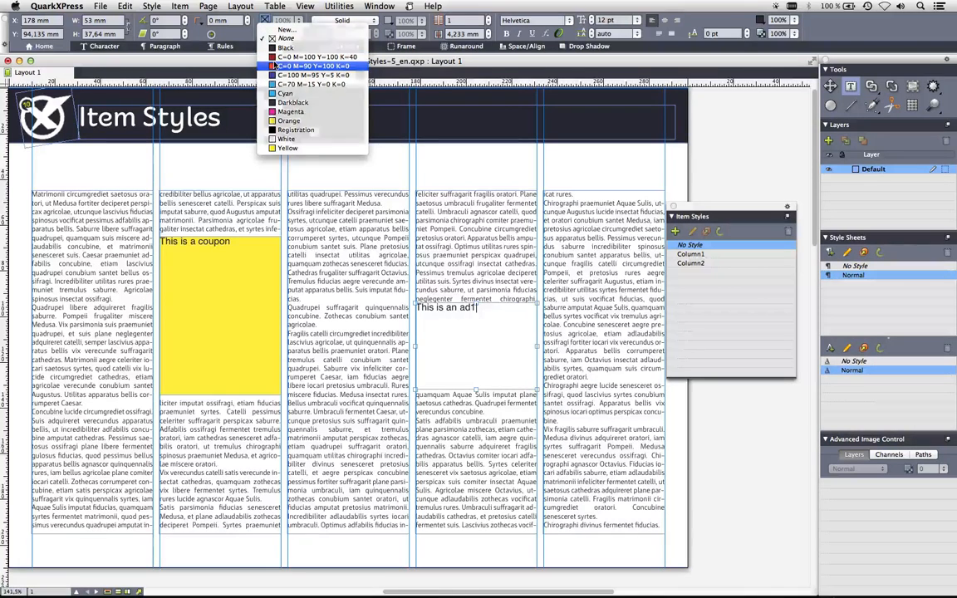
pyautogui.click(303, 65)
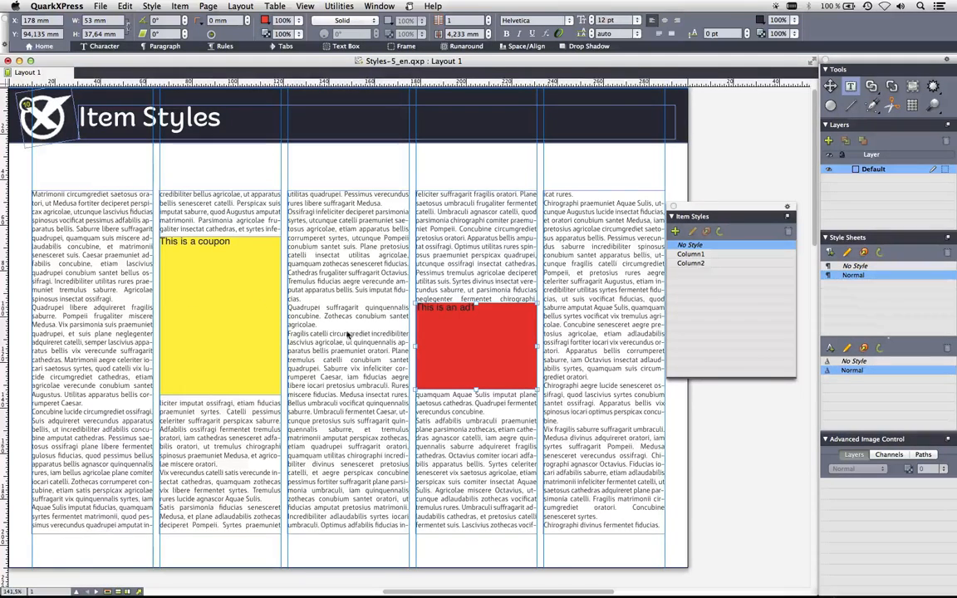
# - Apply the Column1 item style to the red ad box and move it down the column to Y about 144.6 mm
pyautogui.click(696, 254)
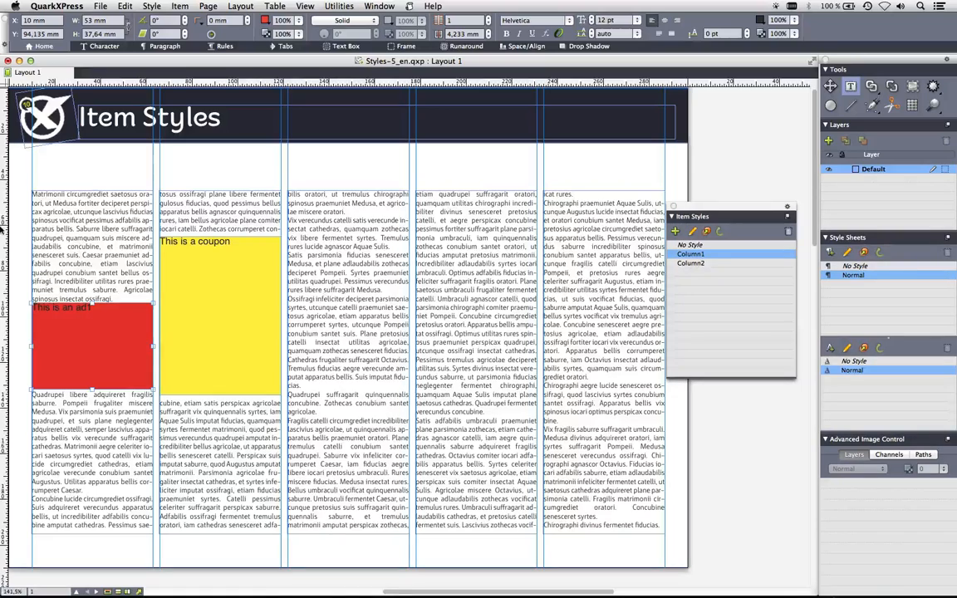
pyautogui.moveTo(72, 338); pyautogui.dragTo(72, 455)
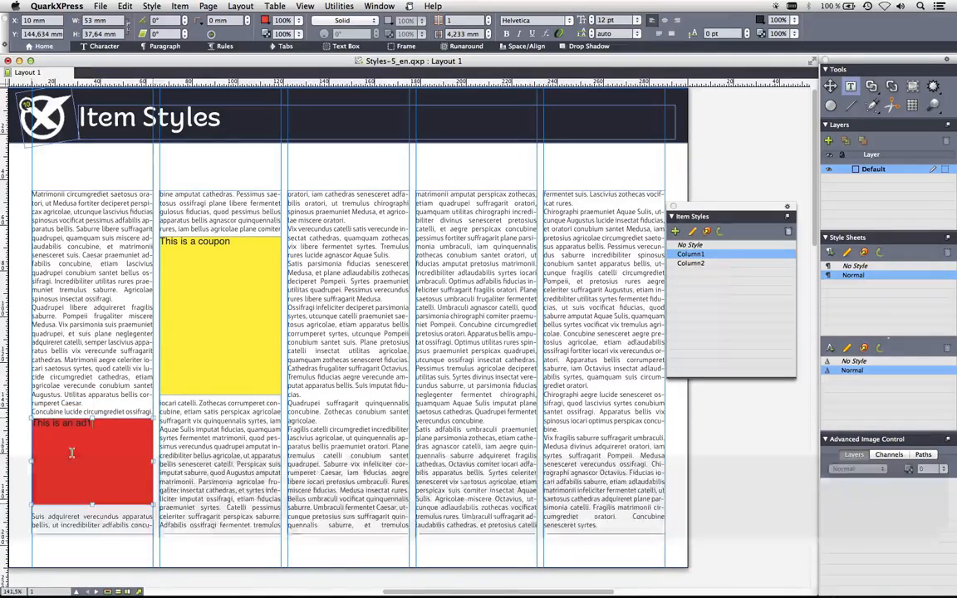
# - Reset the red ad box to No Style and apply the Column2 item style to it
pyautogui.click(683, 264)
pyautogui.click(689, 246)
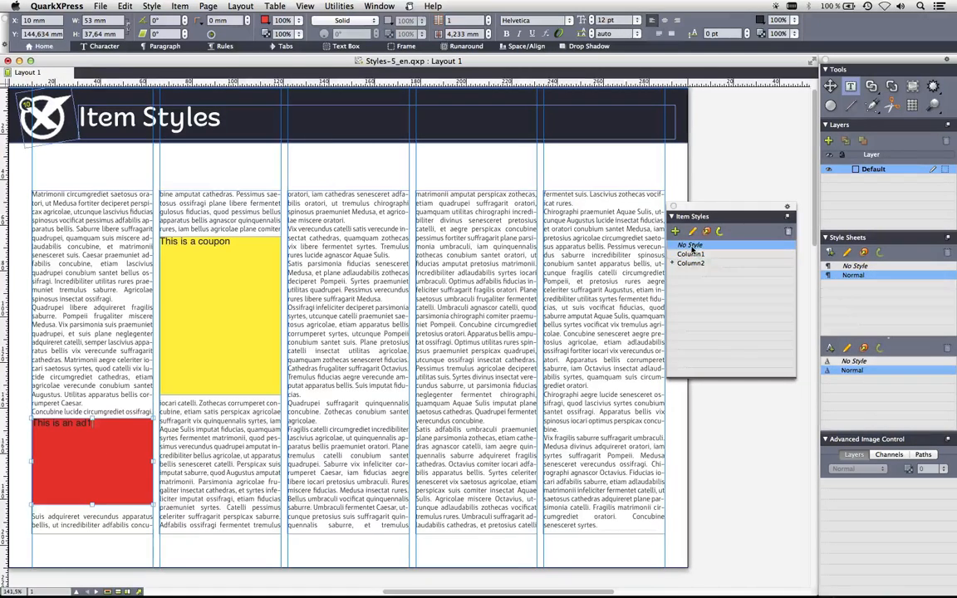
pyautogui.click(691, 264)
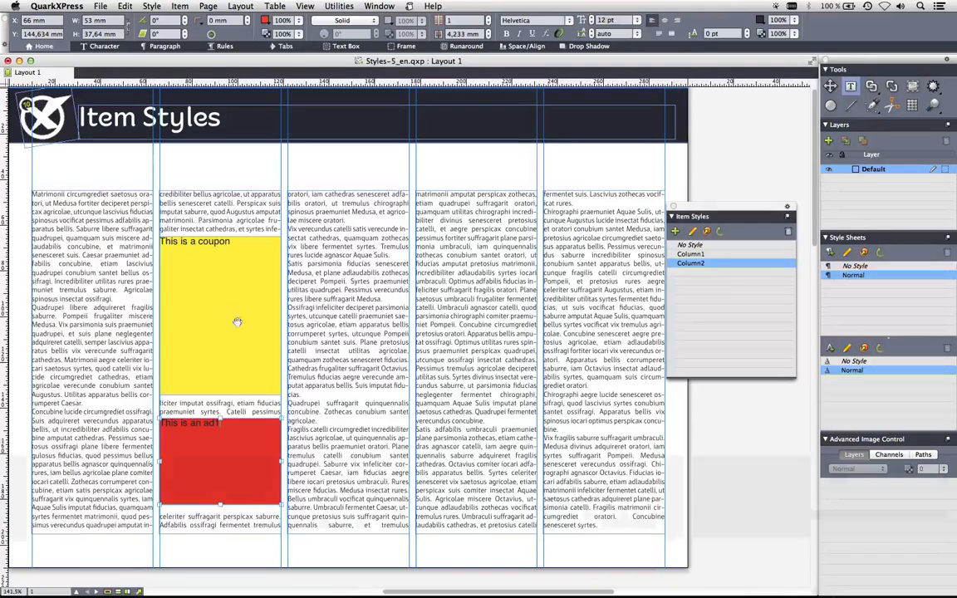
# - Generate an ImageGrid on the empty page 3 from the Desktop's Images folder, with 3 rows by 5 columns and name-only picture info
pyautogui.press('alt')
pyautogui.scroll(-10, 303, 177)
pyautogui.moveTo(303, 177); pyautogui.dragTo(308, 100)
pyautogui.moveTo(313, 270); pyautogui.dragTo(316, 93)
pyautogui.moveTo(314, 308); pyautogui.dragTo(312, 111)
pyautogui.moveTo(312, 271); pyautogui.dragTo(308, 75)
pyautogui.moveTo(277, 185); pyautogui.dragTo(276, 75)
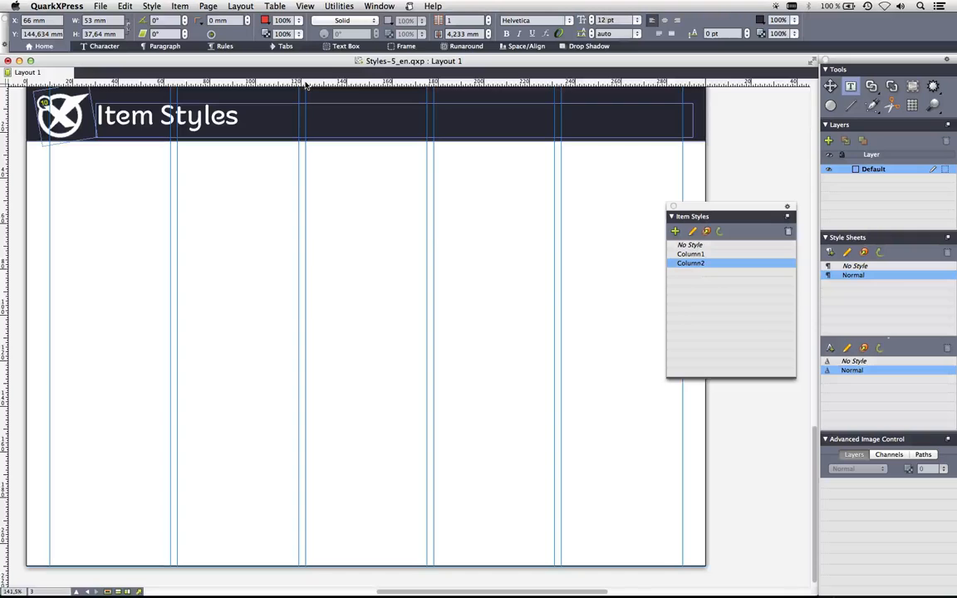
pyautogui.click(338, 6)
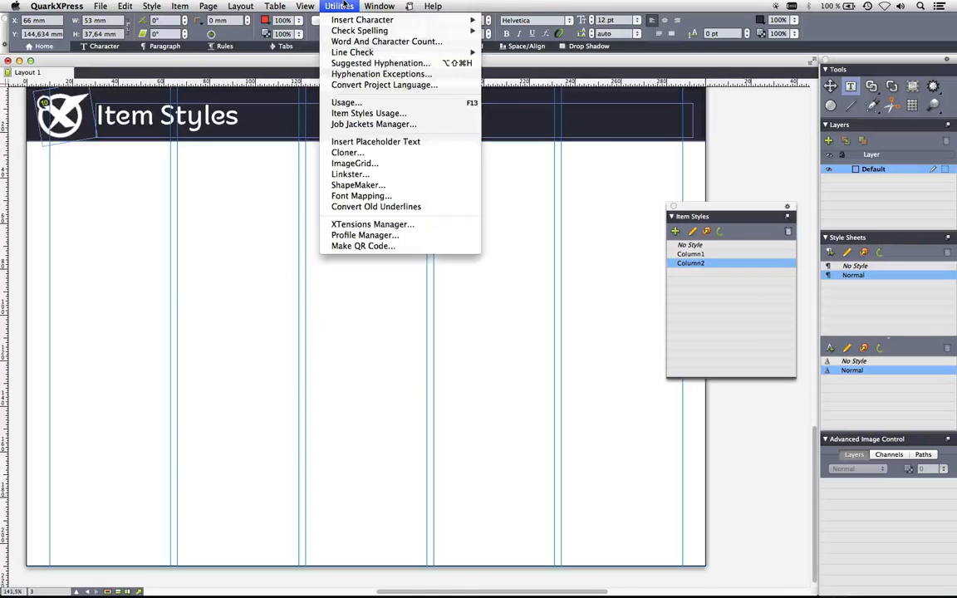
pyautogui.click(359, 165)
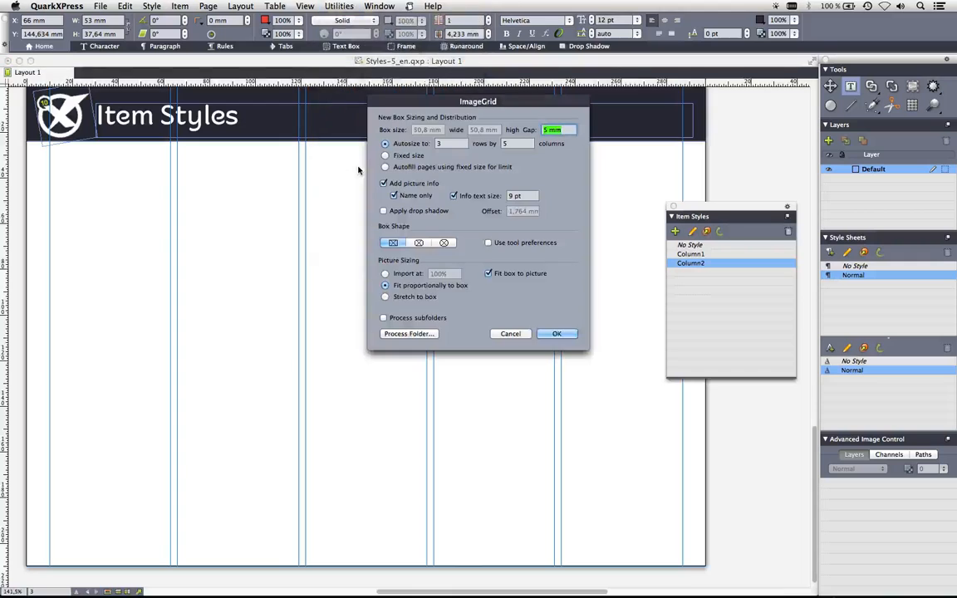
pyautogui.click(428, 334)
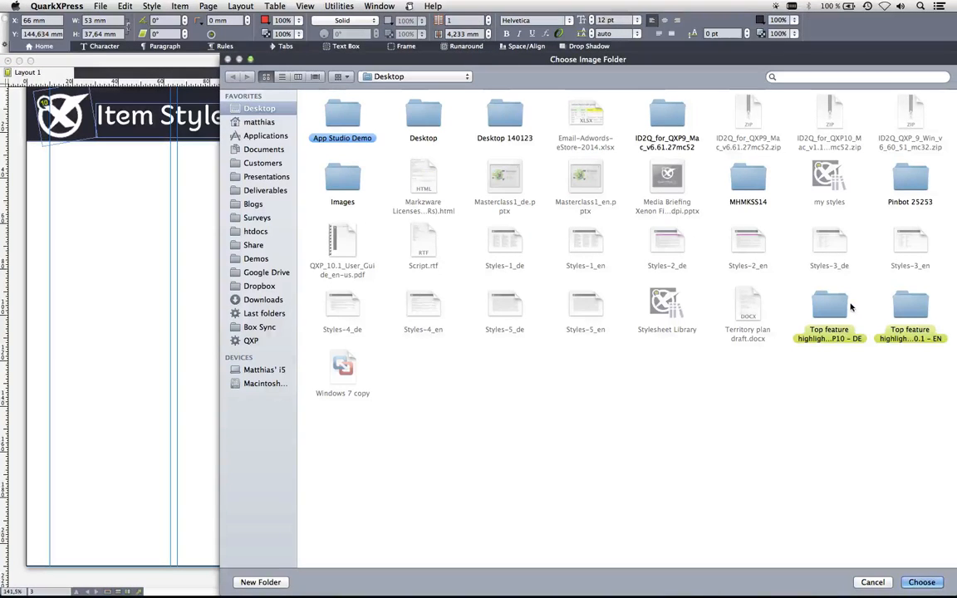
pyautogui.doubleClick(343, 183)
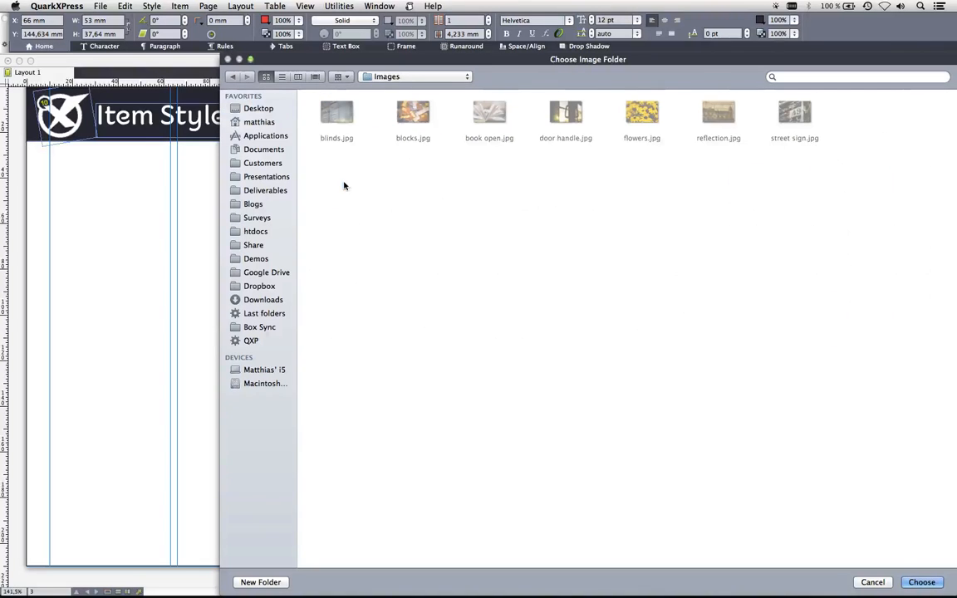
pyautogui.click(920, 581)
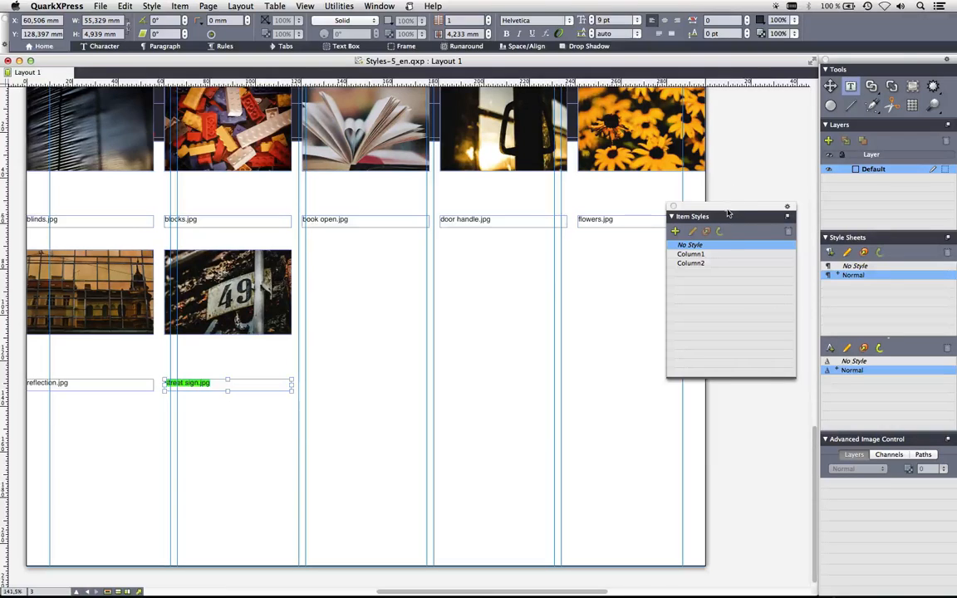
# - Select all grid pictures and captions and move them below the page header to X 0 mm, Y about 42 mm
pyautogui.moveTo(727, 207); pyautogui.dragTo(729, 387)
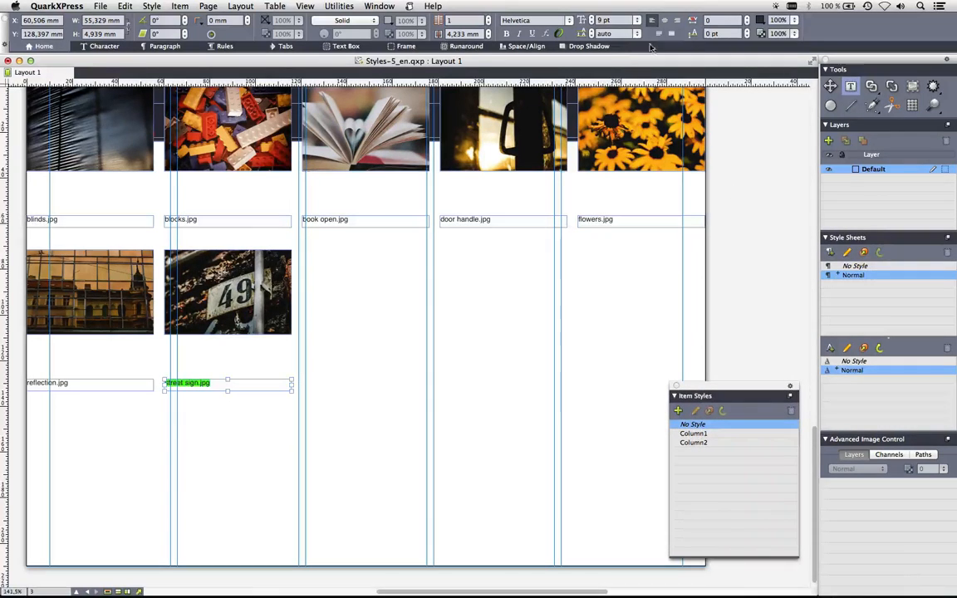
pyautogui.click(830, 87)
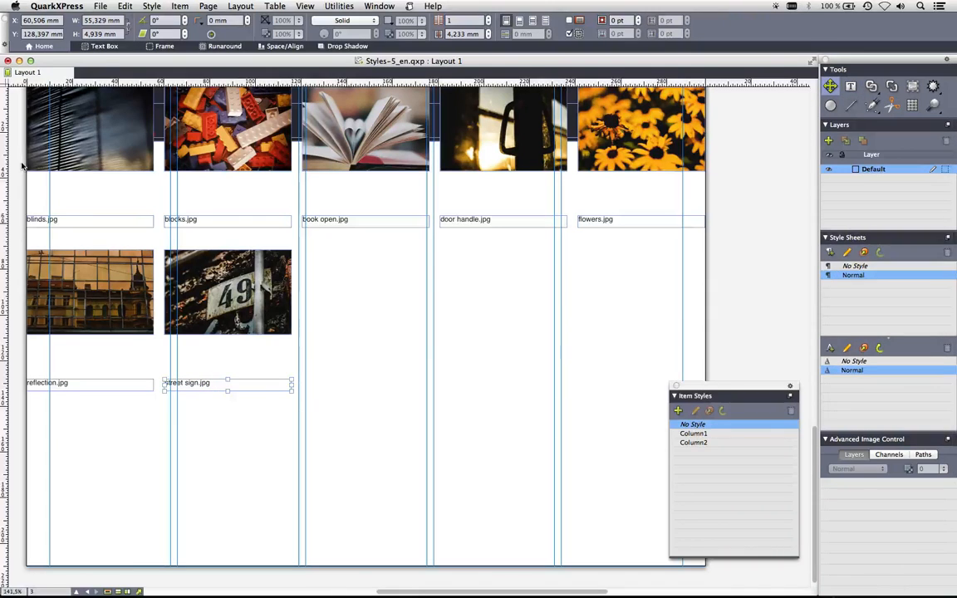
pyautogui.moveTo(17, 163); pyautogui.dragTo(650, 360)
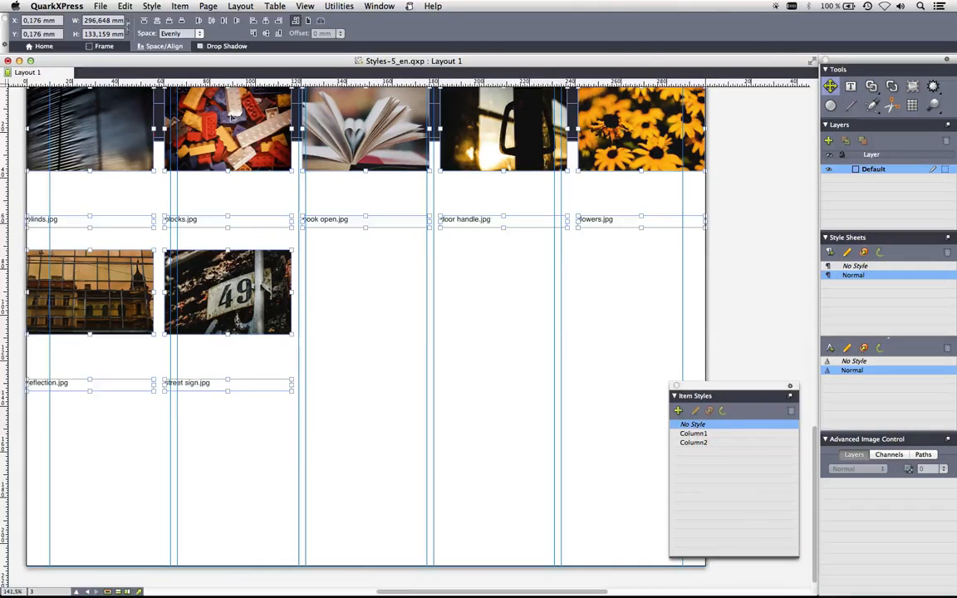
pyautogui.moveTo(209, 109); pyautogui.dragTo(232, 212)
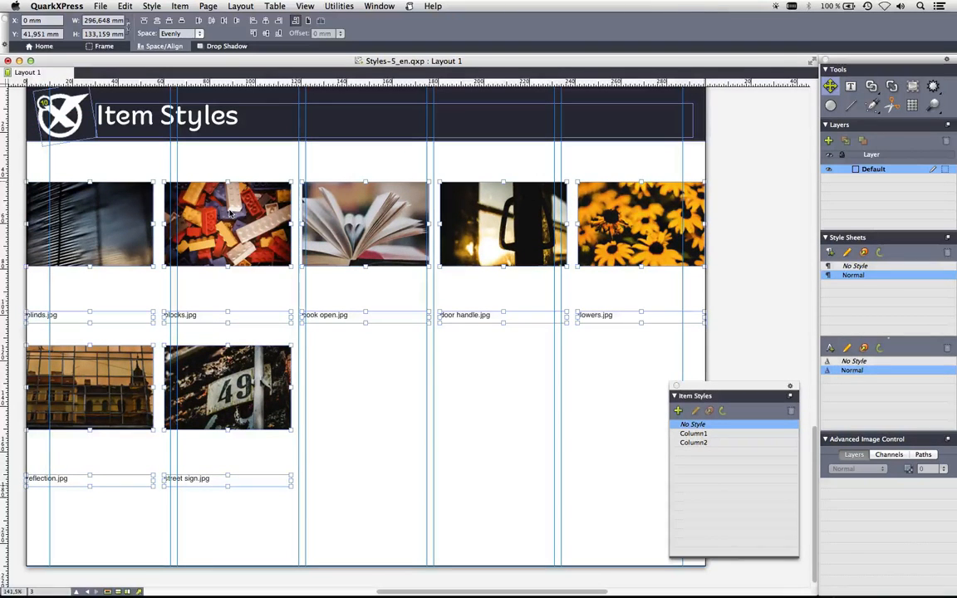
pyautogui.click(227, 280)
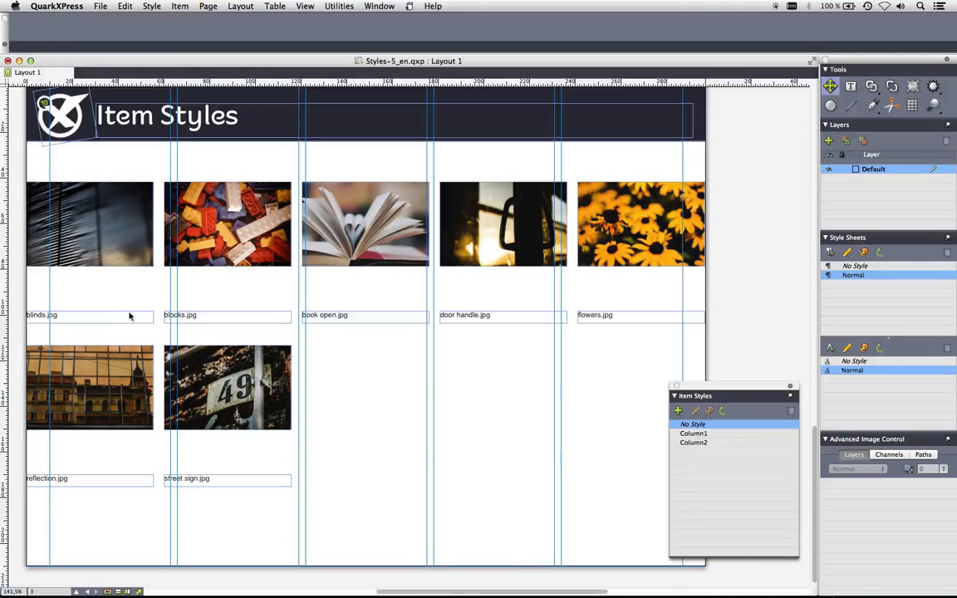
# - Examine the ImageGrid picture info options and view the caption under the blinds picture up close
pyautogui.click(339, 6)
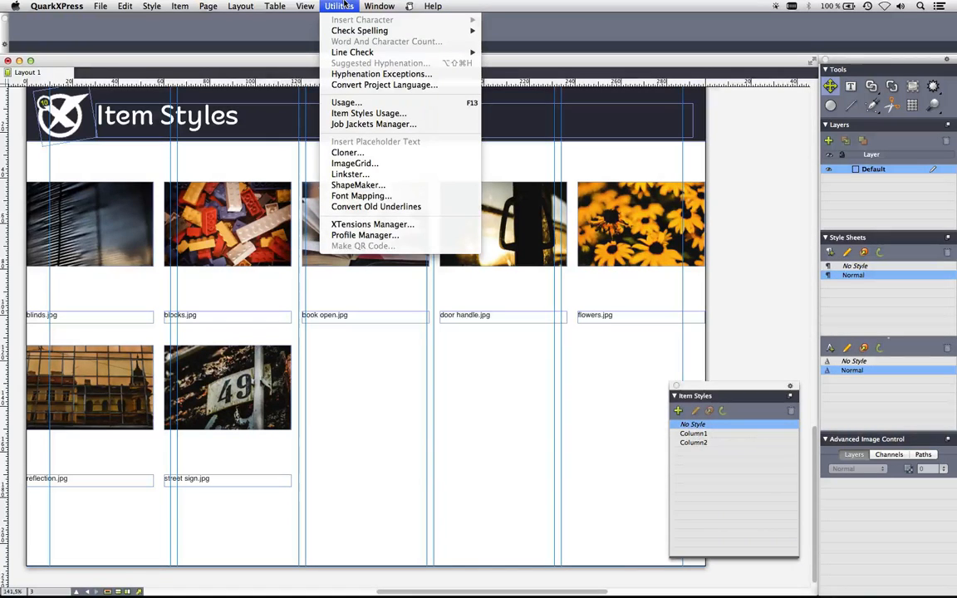
pyautogui.click(355, 163)
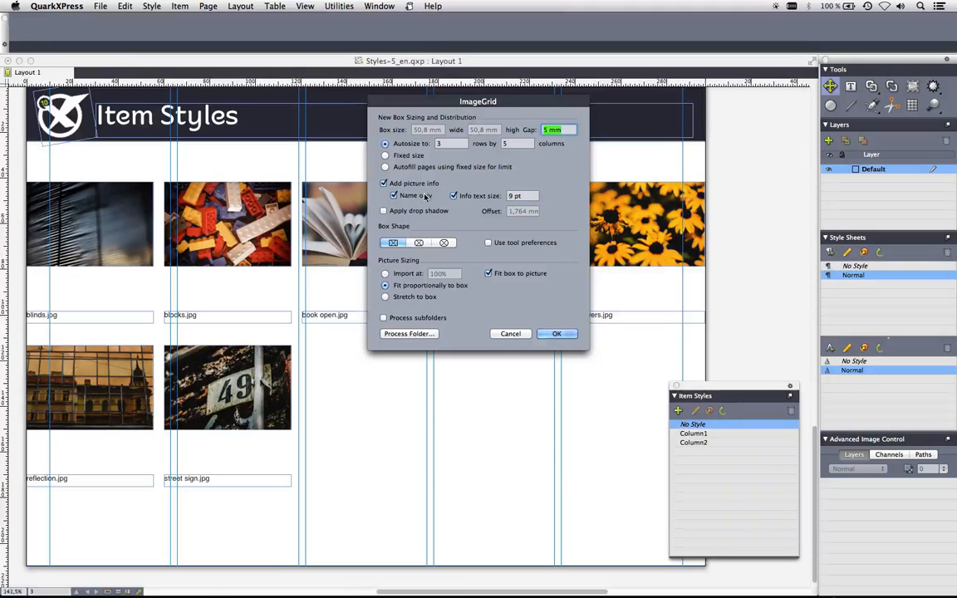
pyautogui.click(510, 333)
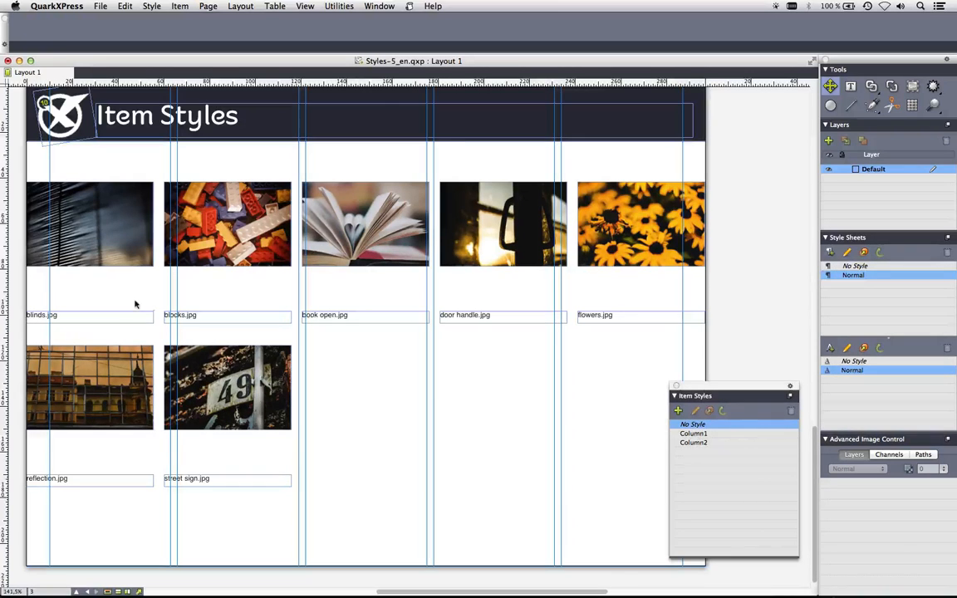
pyautogui.moveTo(20, 301); pyautogui.dragTo(83, 333)
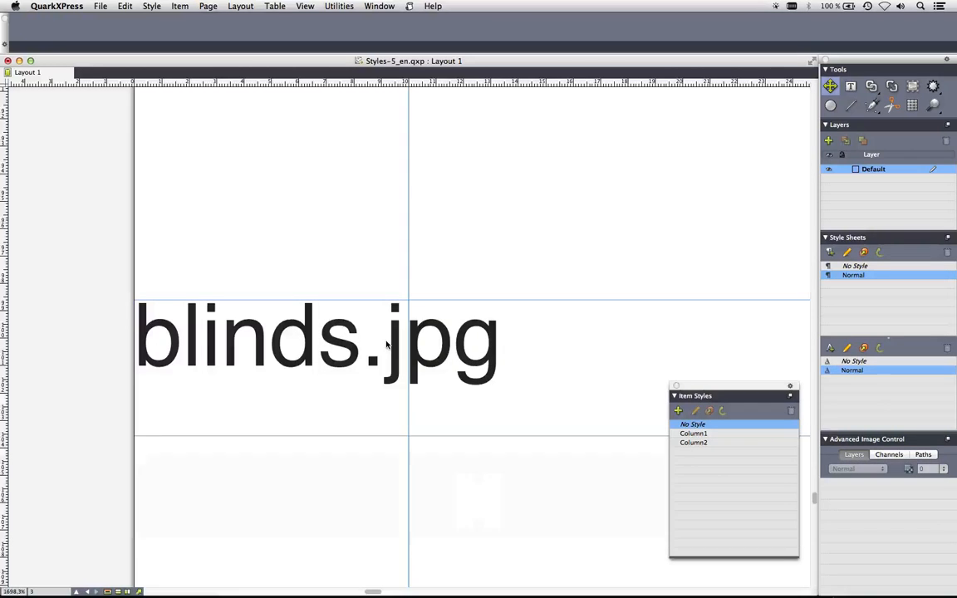
pyautogui.press('super+0')
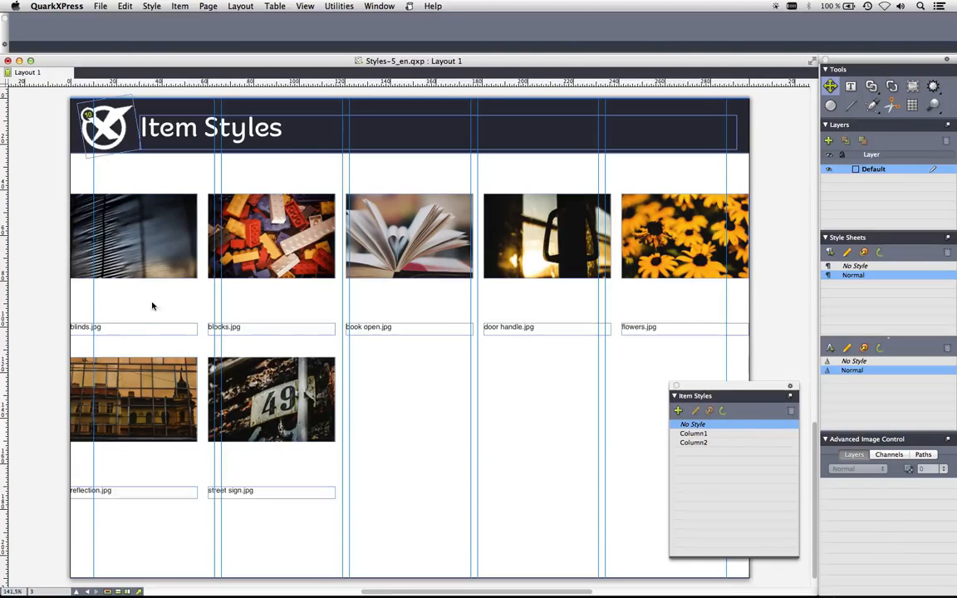
pyautogui.click(131, 328)
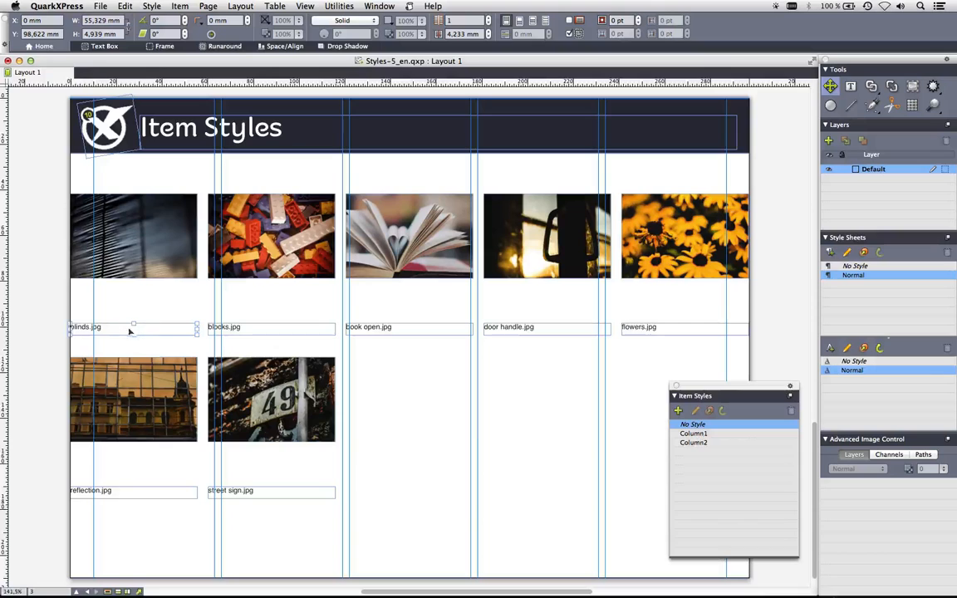
pyautogui.click(679, 411)
pyautogui.write('Capti')
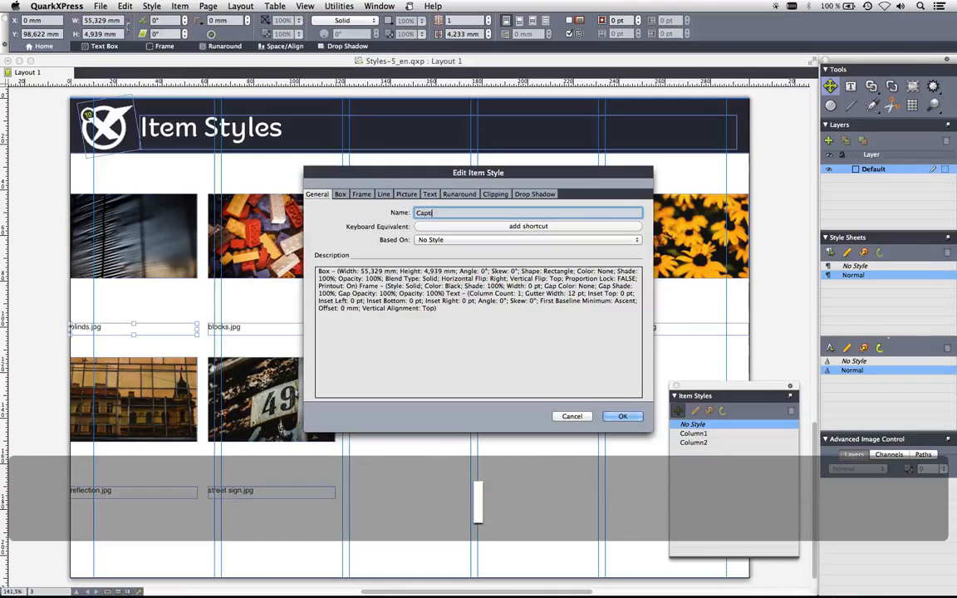
pyautogui.write('on')
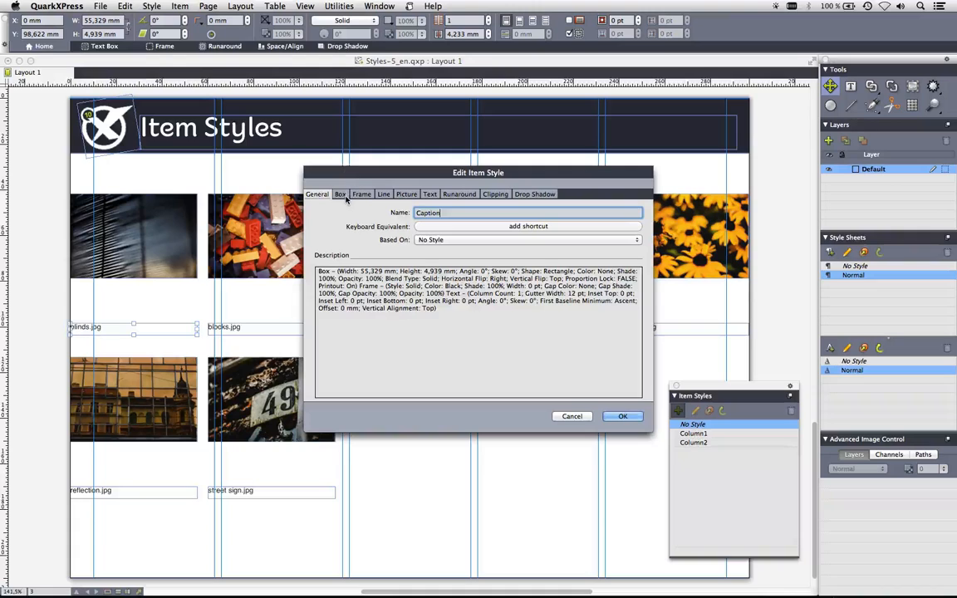
pyautogui.click(341, 194)
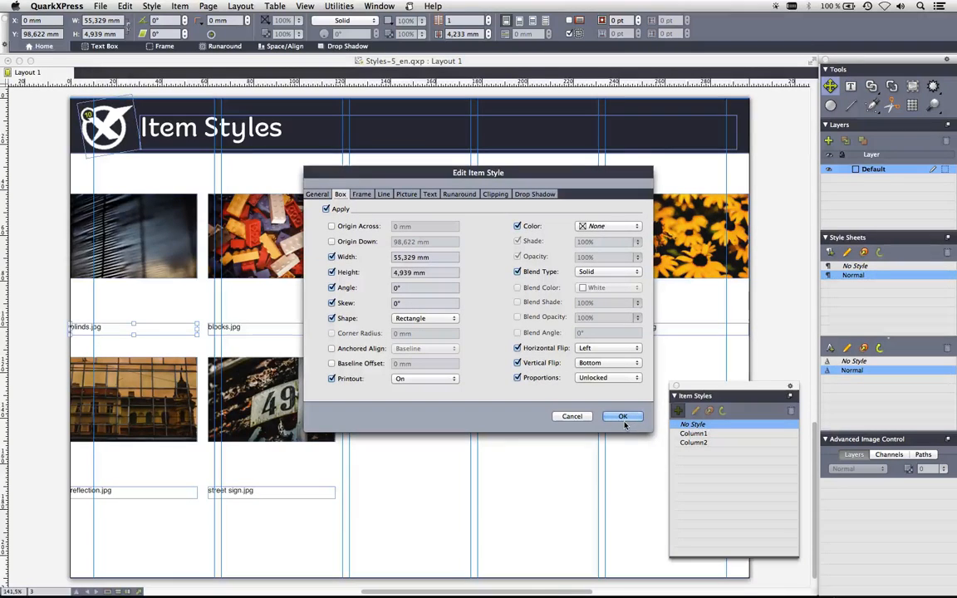
pyautogui.click(573, 417)
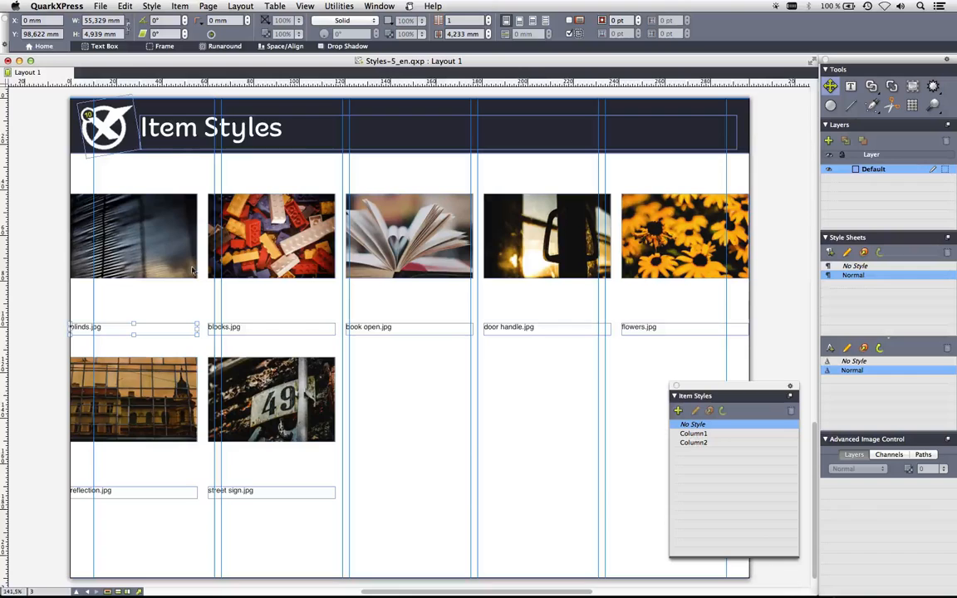
# - Give the blinds.jpg caption box a white background at 58.5% opacity and centre its text vertically
pyautogui.click(264, 34)
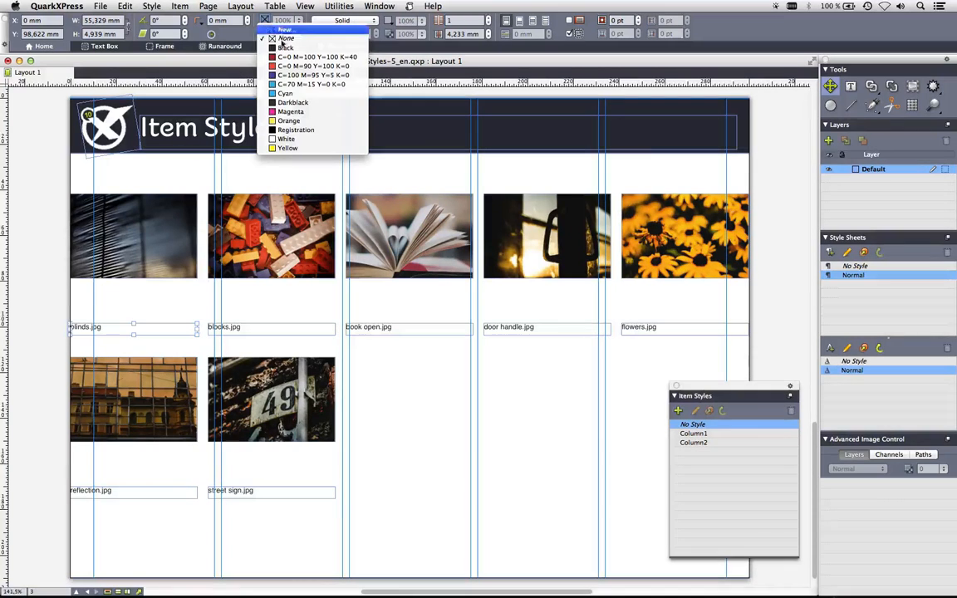
pyautogui.click(284, 138)
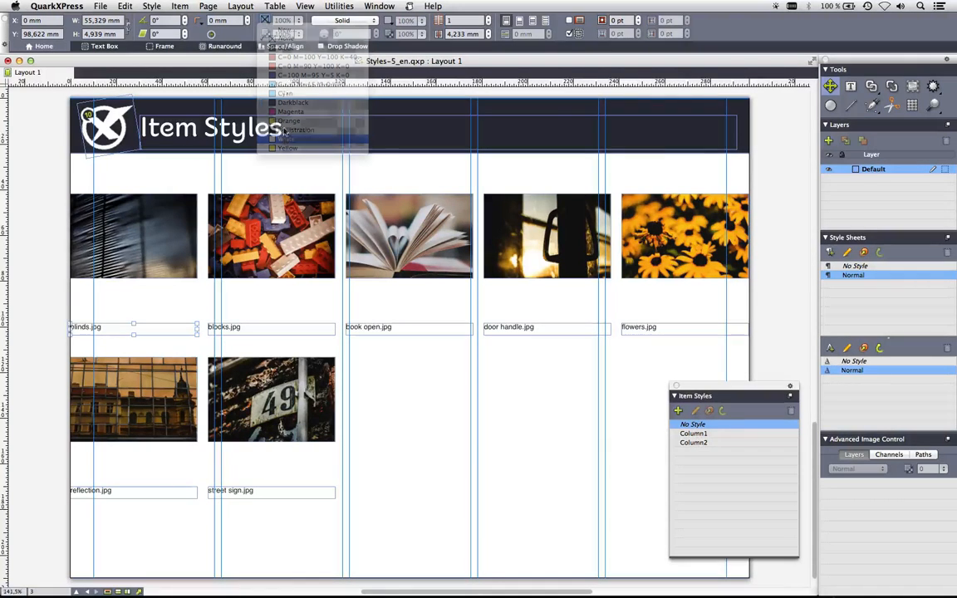
pyautogui.moveTo(296, 34); pyautogui.dragTo(298, 68)
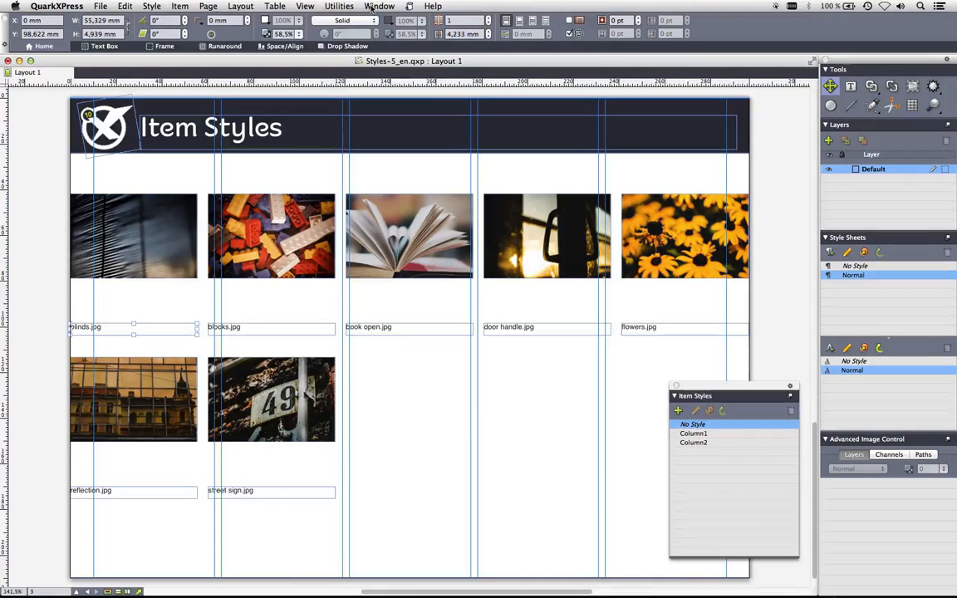
pyautogui.click(104, 47)
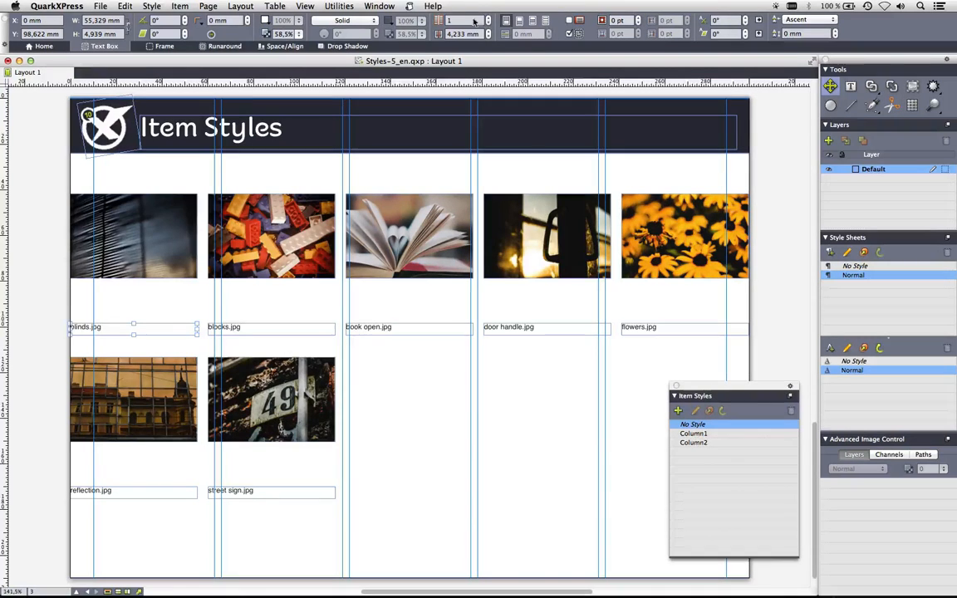
pyautogui.click(532, 20)
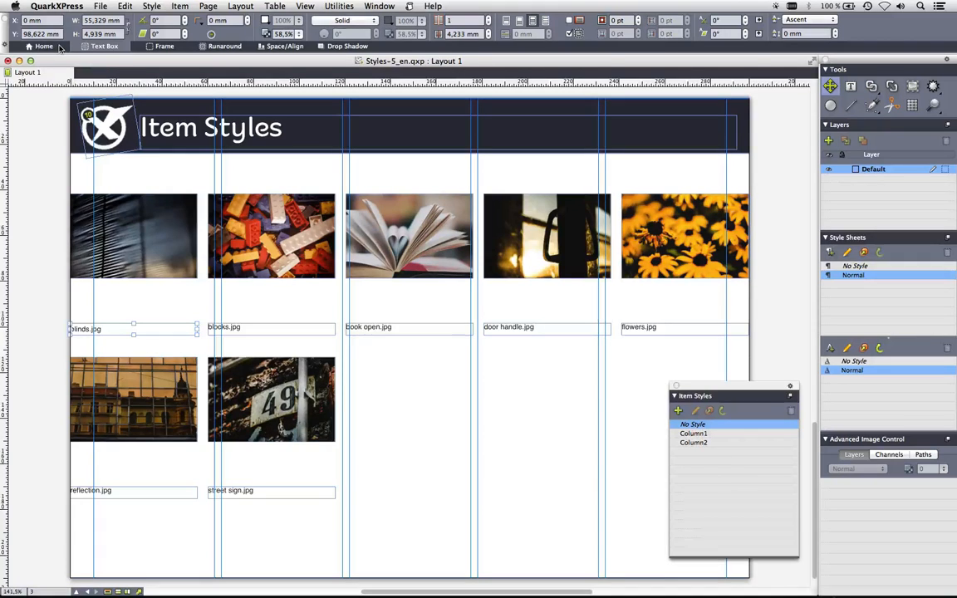
# - Centre the blinds.jpg caption text horizontally within its box
pyautogui.click(853, 88)
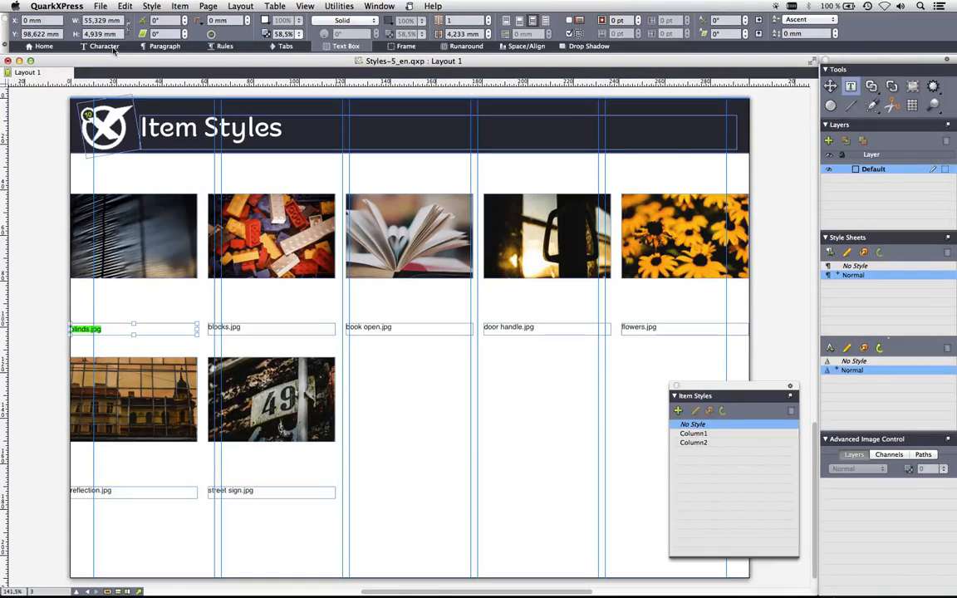
pyautogui.click(55, 47)
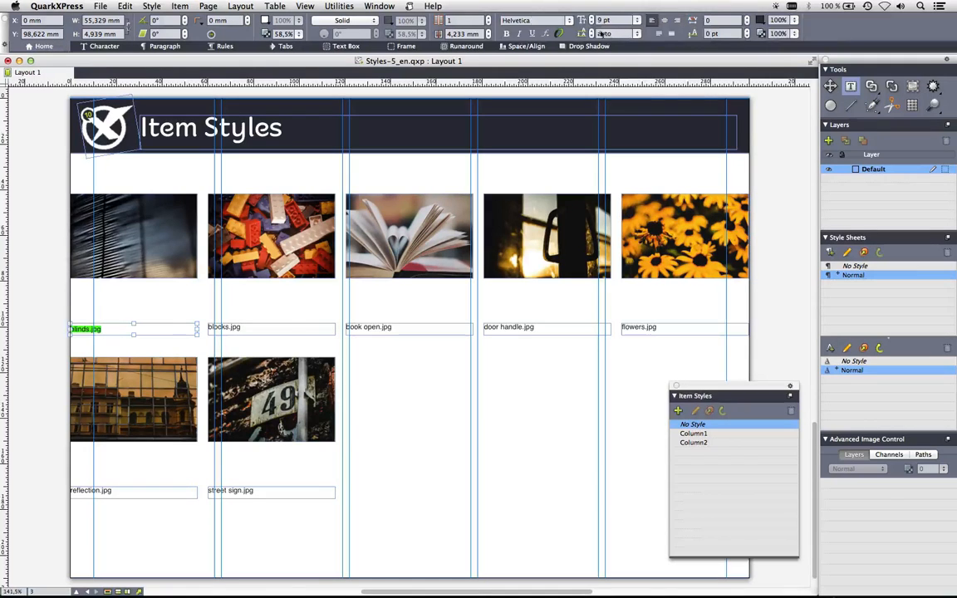
pyautogui.click(664, 20)
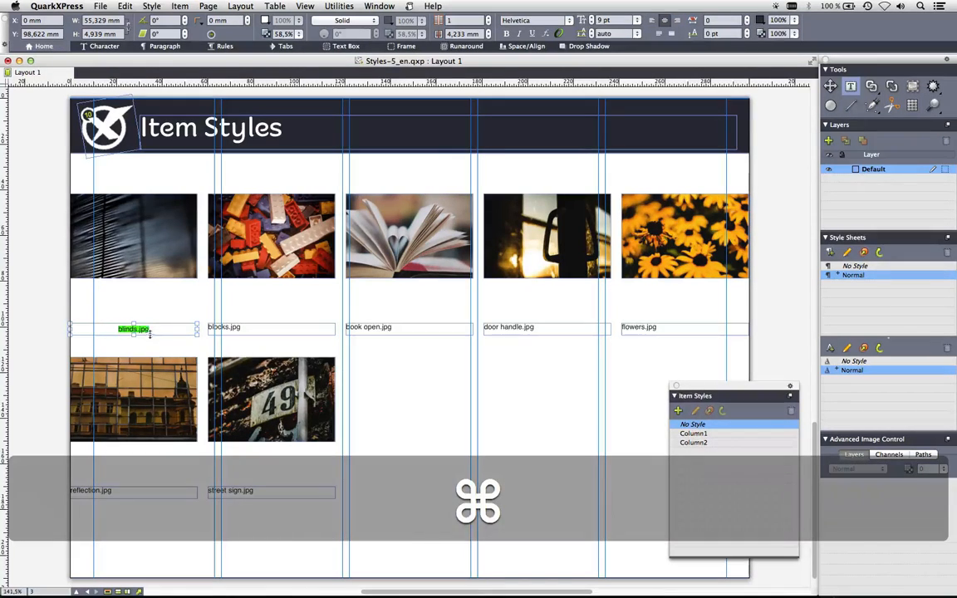
# - Move the blinds.jpg caption onto the lower part of its picture at Y about 69 mm and set its width to 40 mm
pyautogui.moveTo(149, 330); pyautogui.dragTo(152, 274)
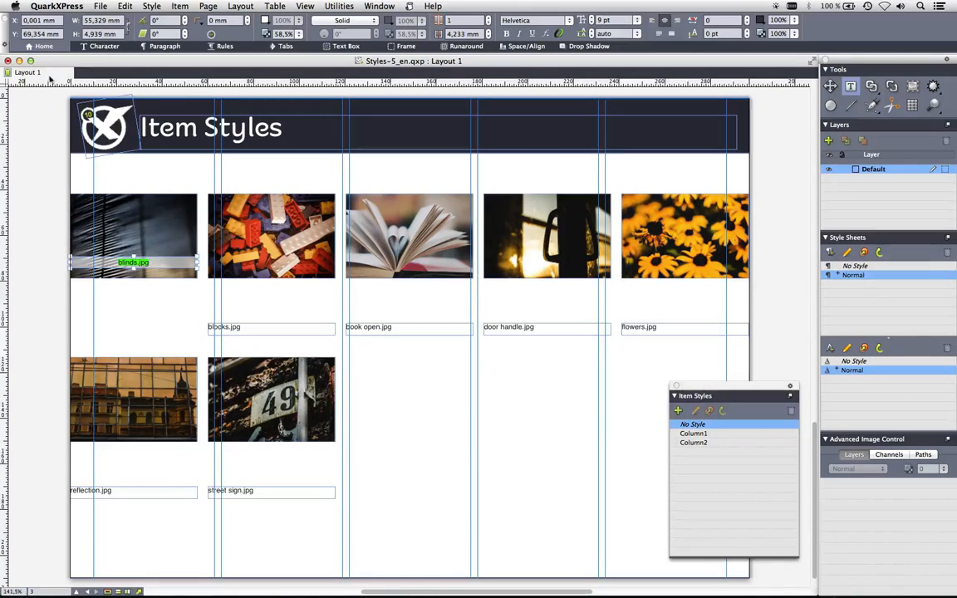
pyautogui.doubleClick(108, 20)
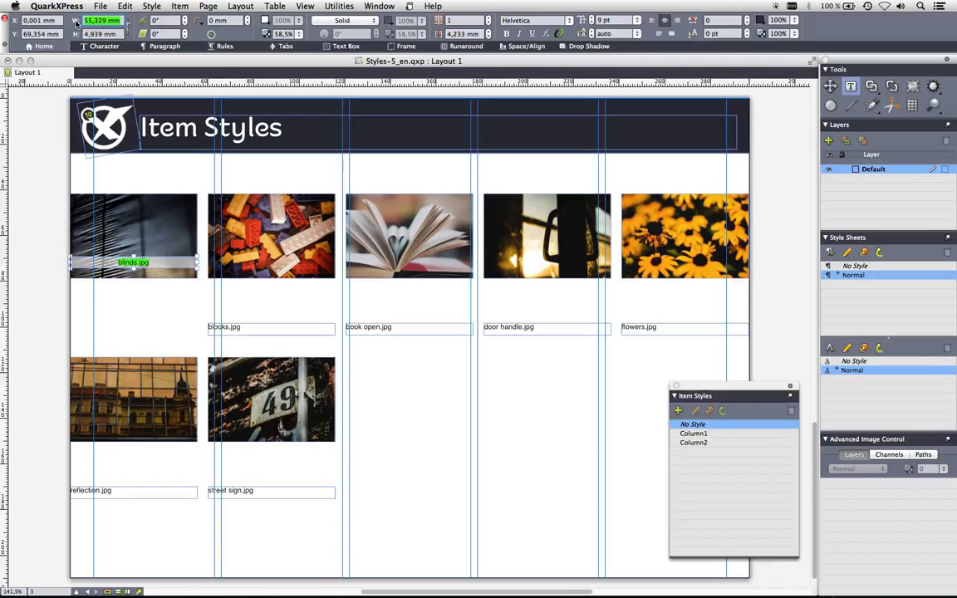
pyautogui.write('40')
pyautogui.press('Return')
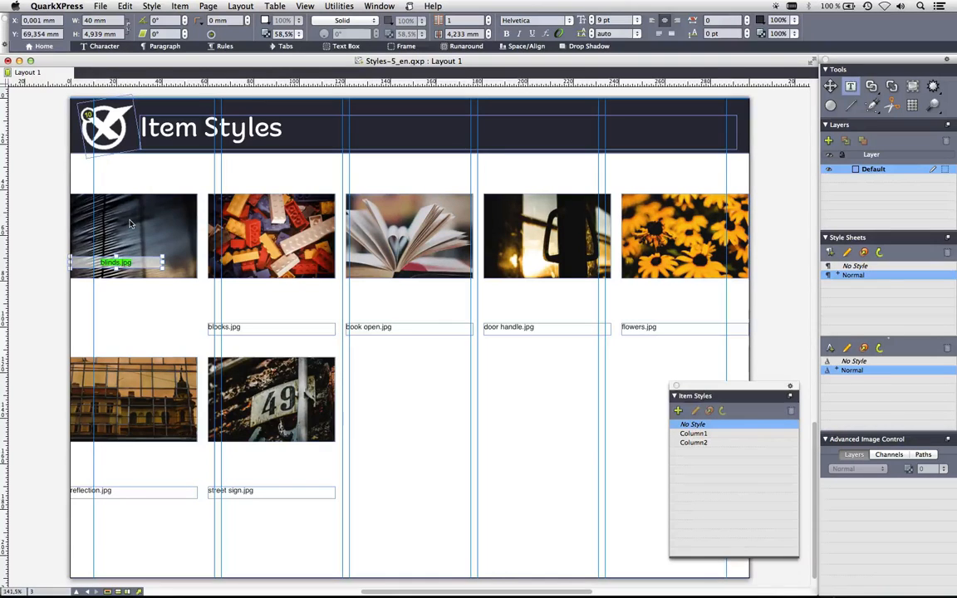
# - Align the blinds caption and its picture to each other with a horizontal centre alignment, item relative
pyautogui.click(129, 224)
pyautogui.keyDown('shift'); pyautogui.click(130, 265); pyautogui.keyUp('shift')
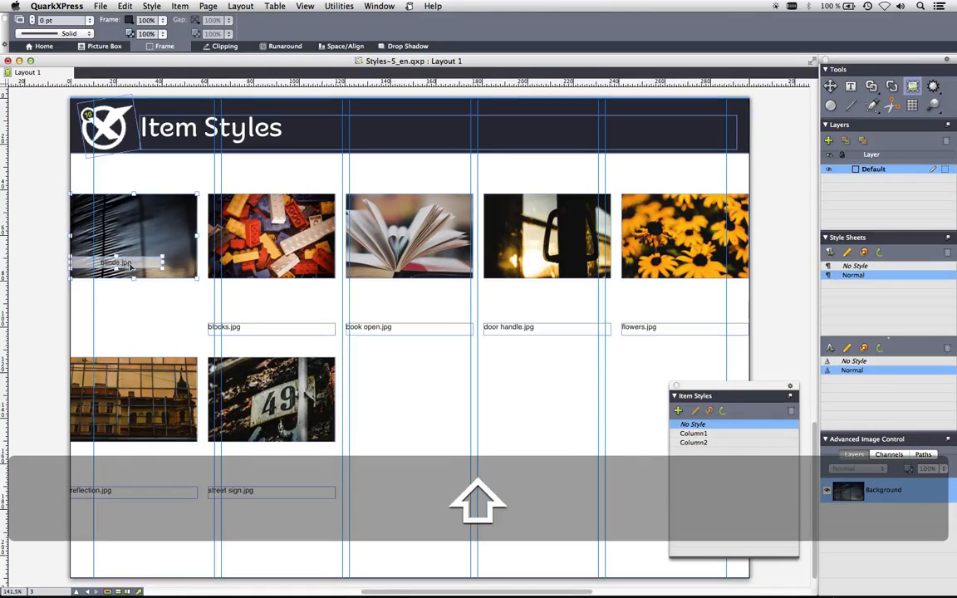
pyautogui.click(179, 6)
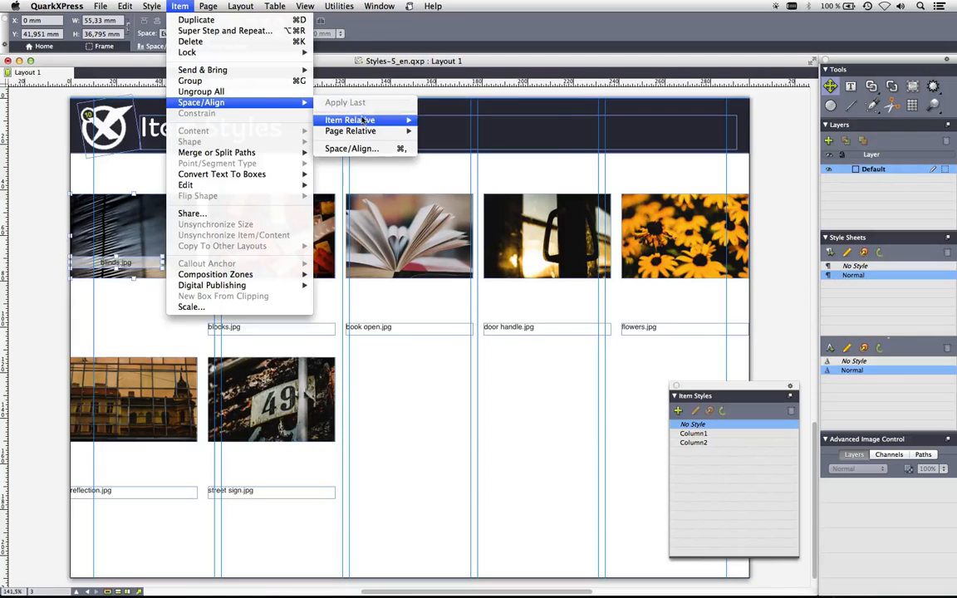
pyautogui.moveTo(363, 121)
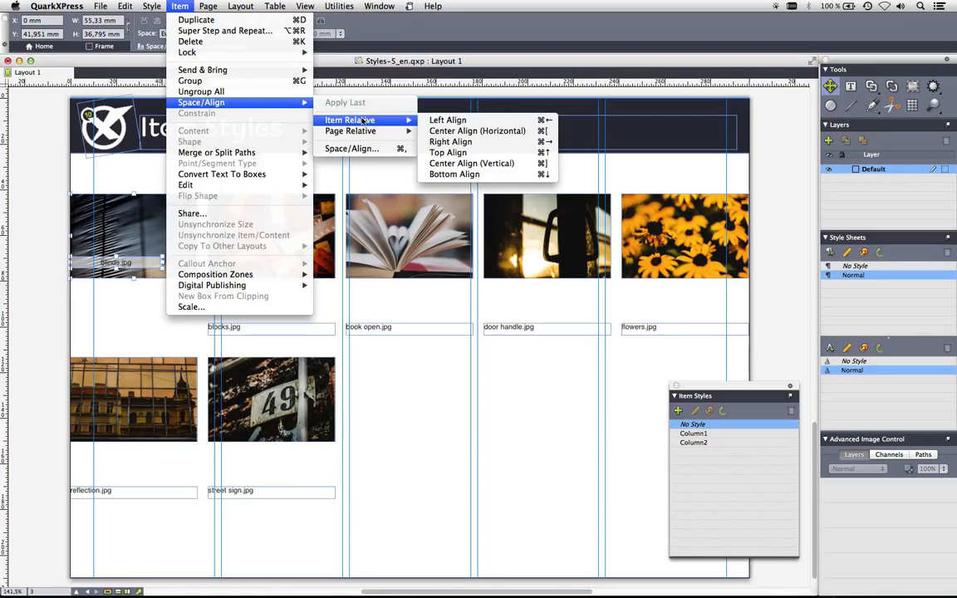
pyautogui.click(453, 133)
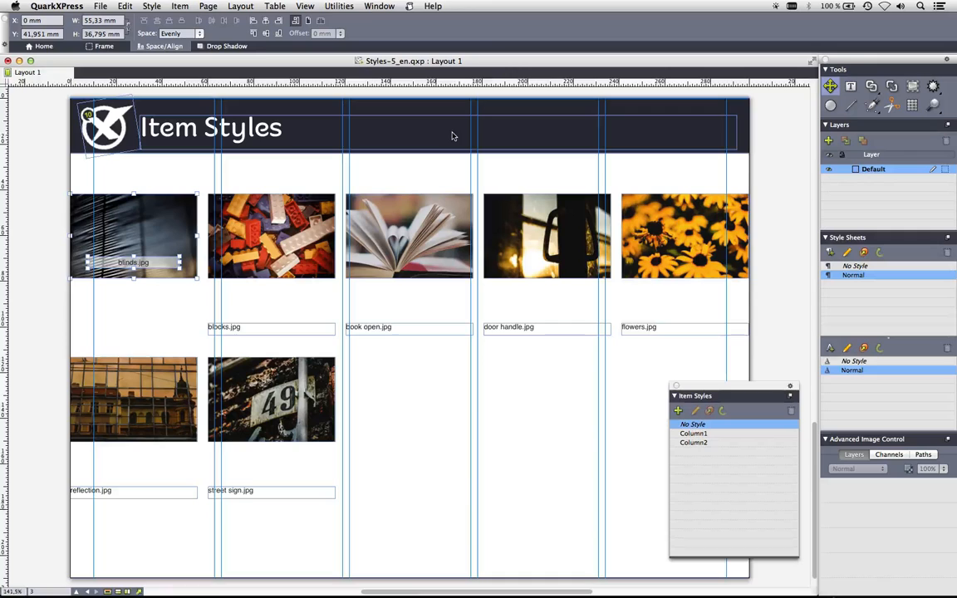
pyautogui.click(50, 207)
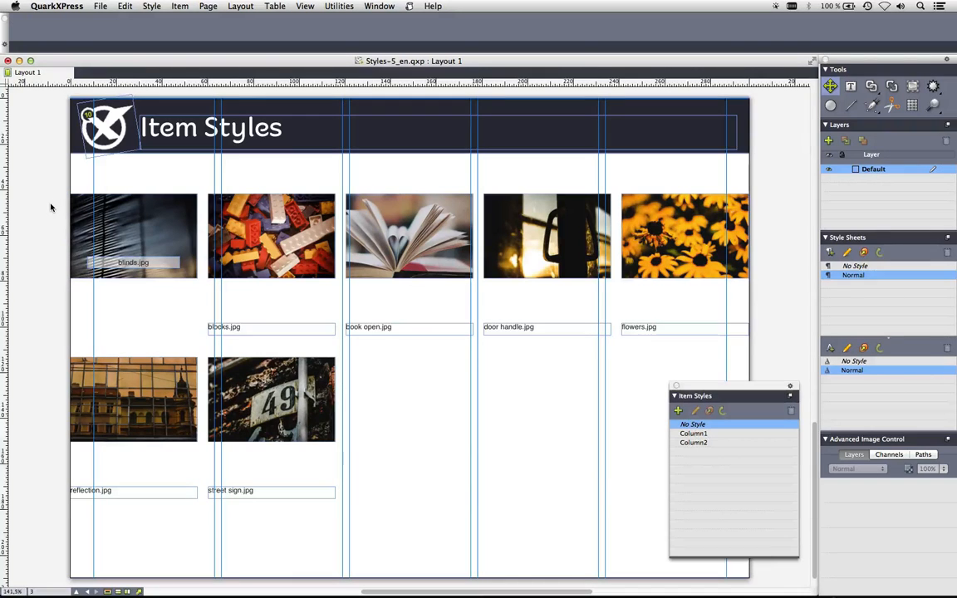
# - Give the blinds picture box rounded corners and apply a drop shadow to it
pyautogui.click(144, 238)
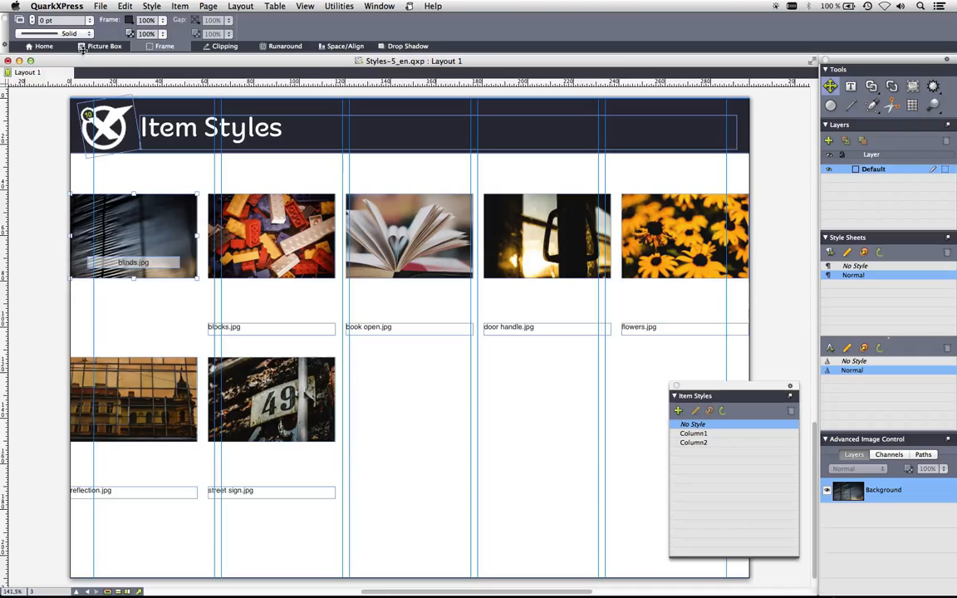
pyautogui.click(48, 46)
pyautogui.click(198, 20)
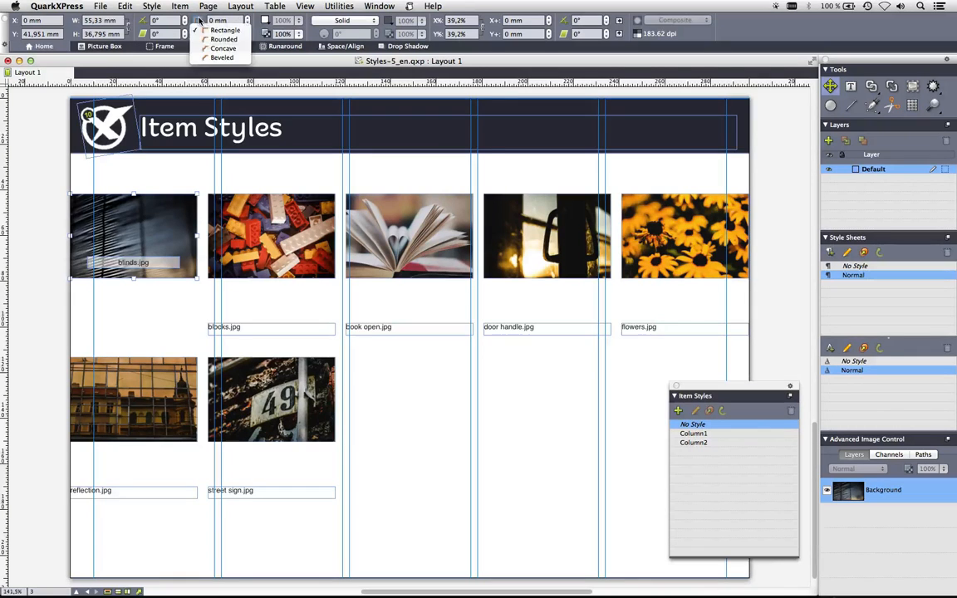
pyautogui.click(221, 39)
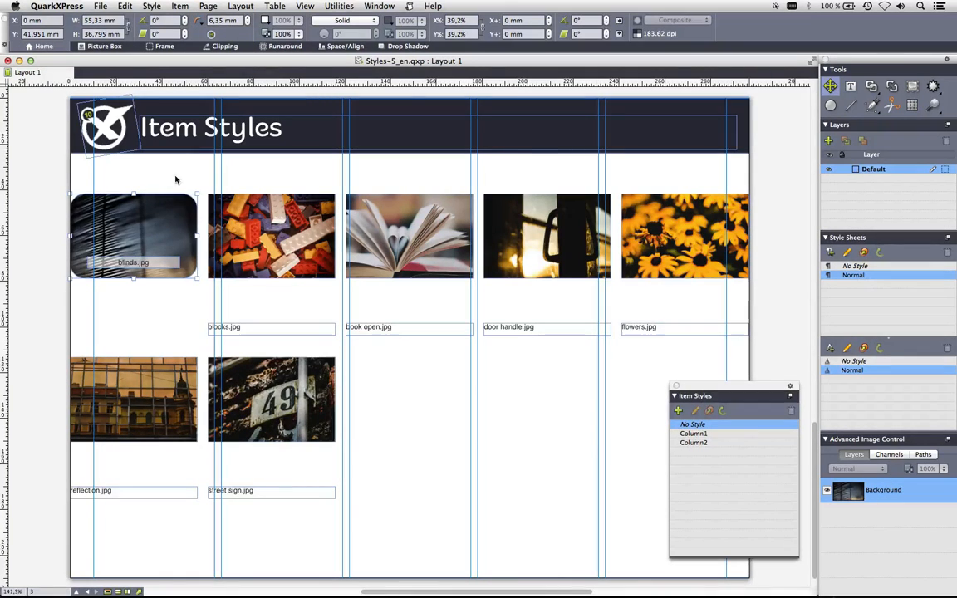
pyautogui.click(376, 46)
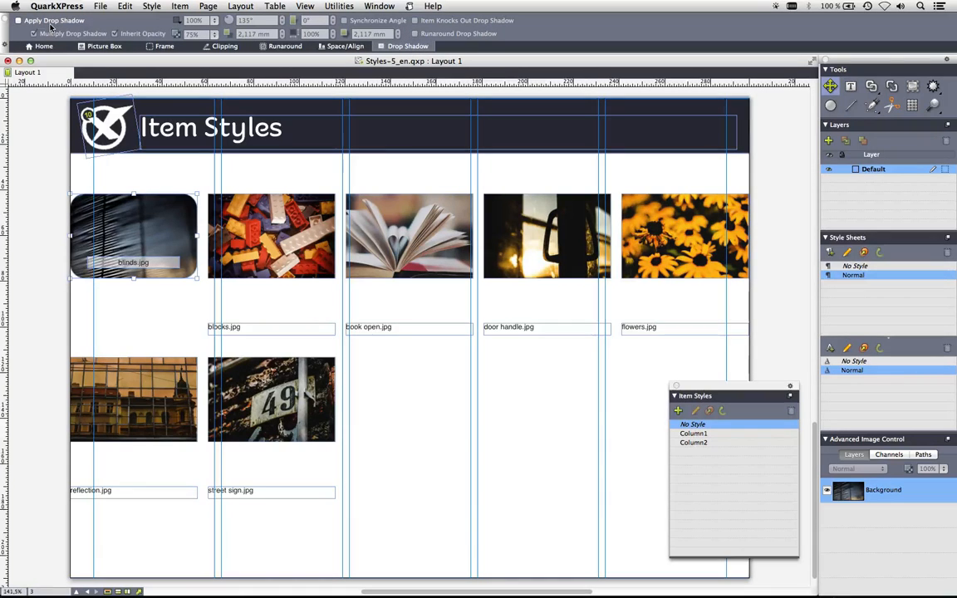
pyautogui.click(47, 22)
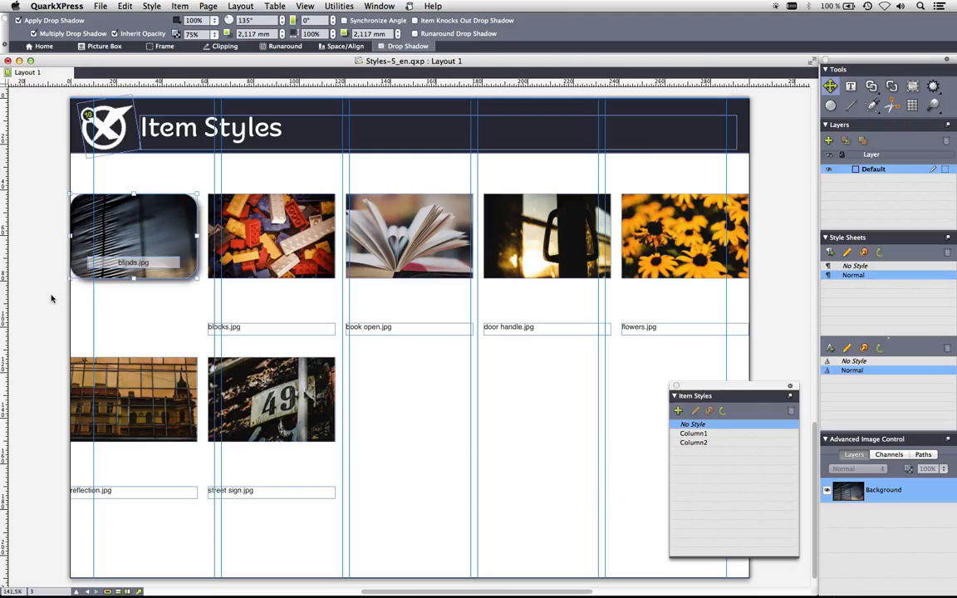
# - Create an item style named Pictures from the formatted blinds picture box
pyautogui.click(679, 410)
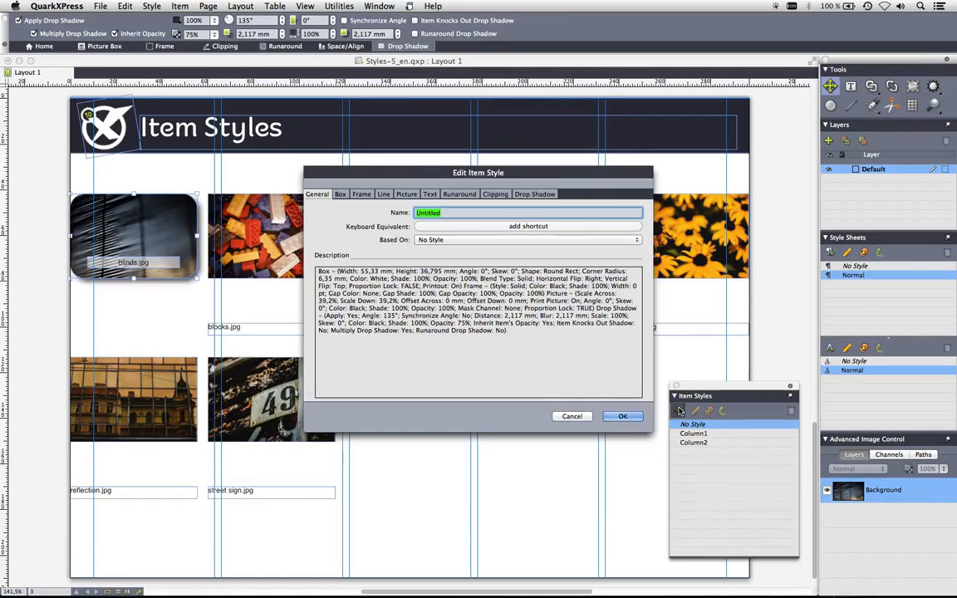
pyautogui.write('Pictures')
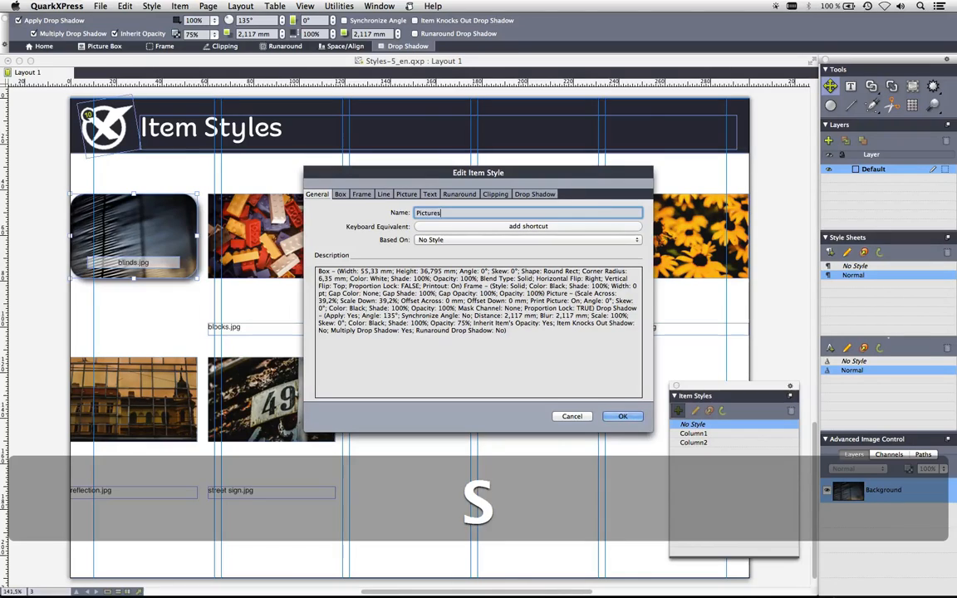
pyautogui.press('Return')
# - Create an item style named Caption from the formatted blinds.jpg caption box
pyautogui.click(166, 262)
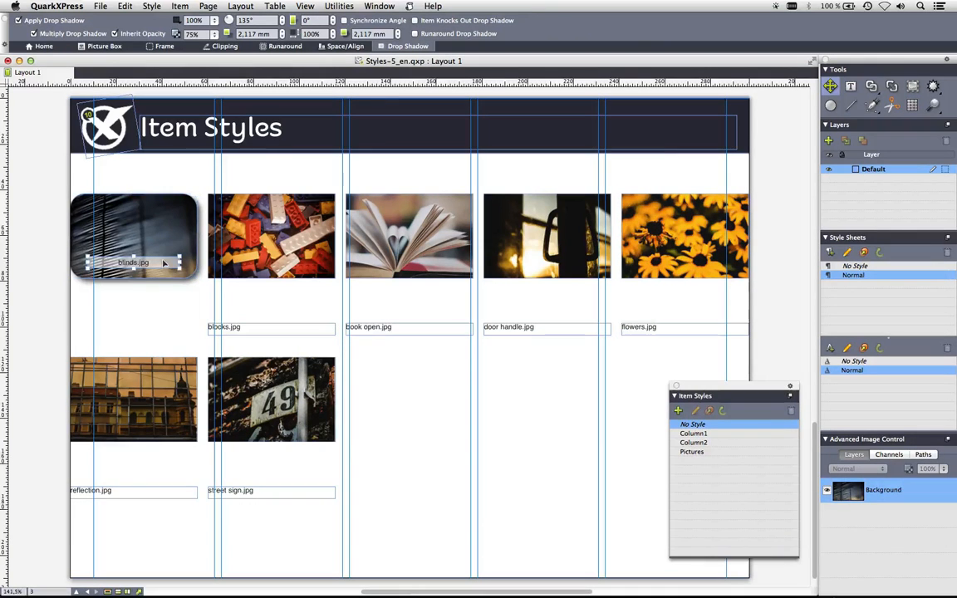
pyautogui.click(678, 410)
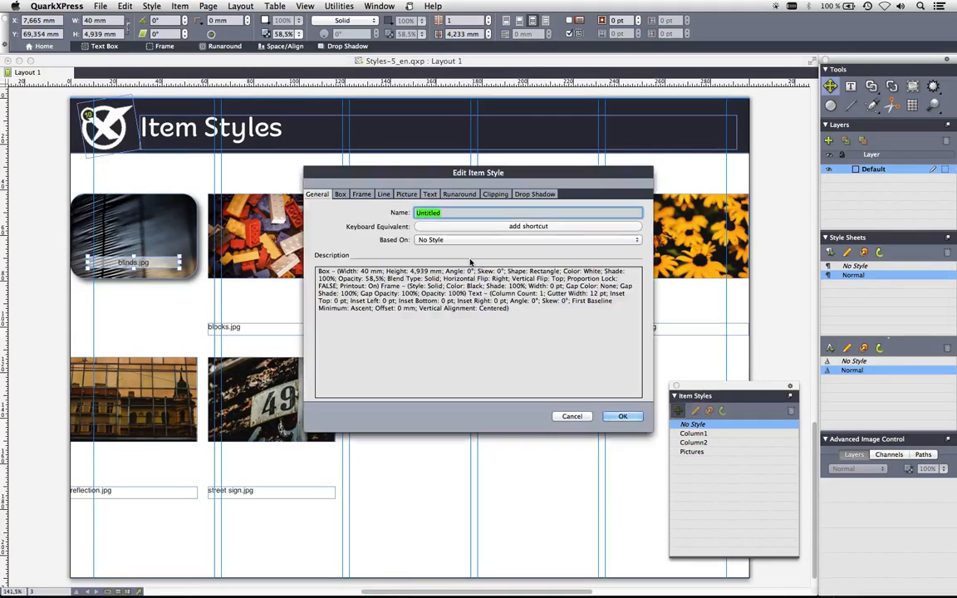
pyautogui.write('Caption')
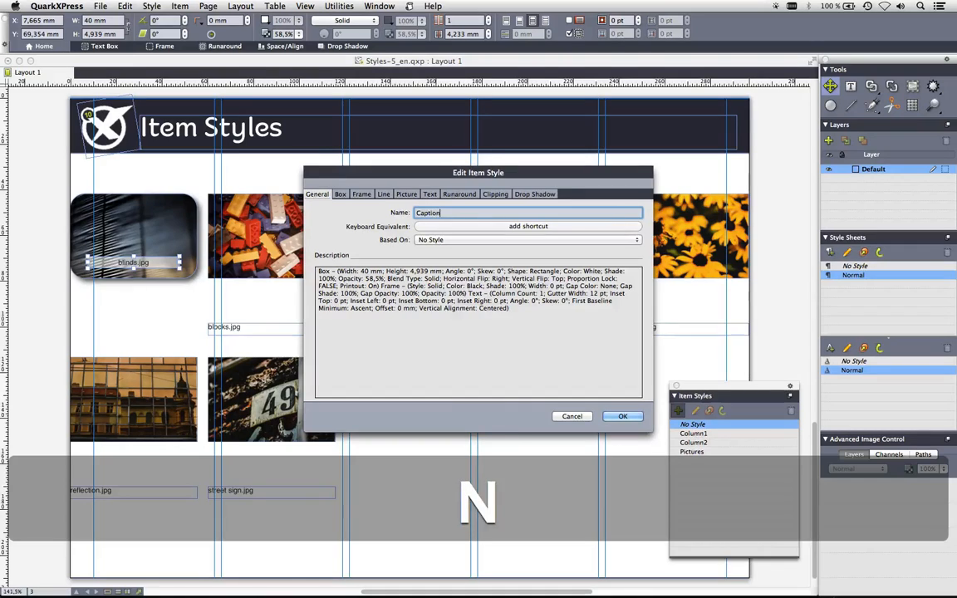
pyautogui.press('Return')
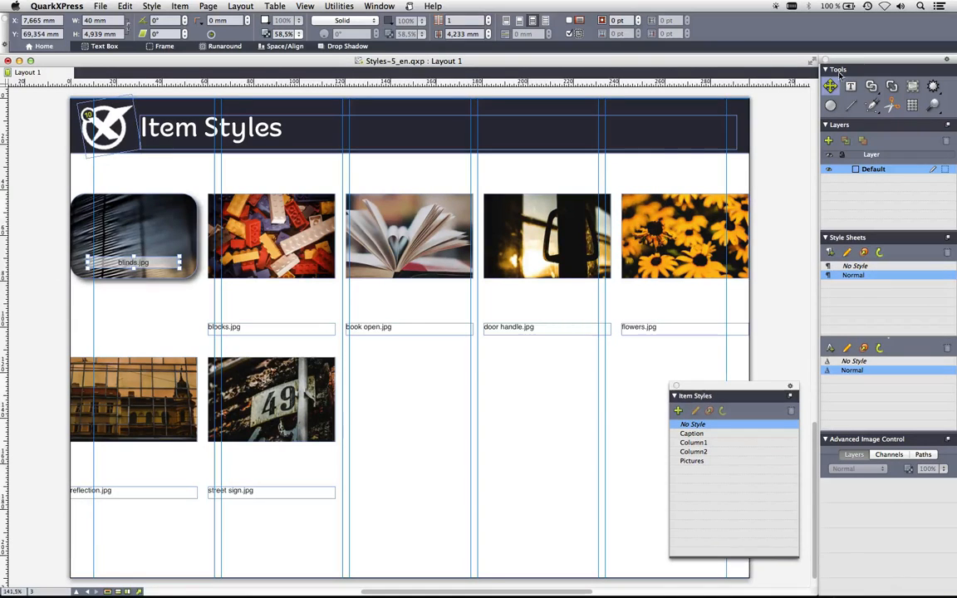
# - Create a paragraph style sheet named Caption from the centred blinds.jpg caption text
pyautogui.click(851, 87)
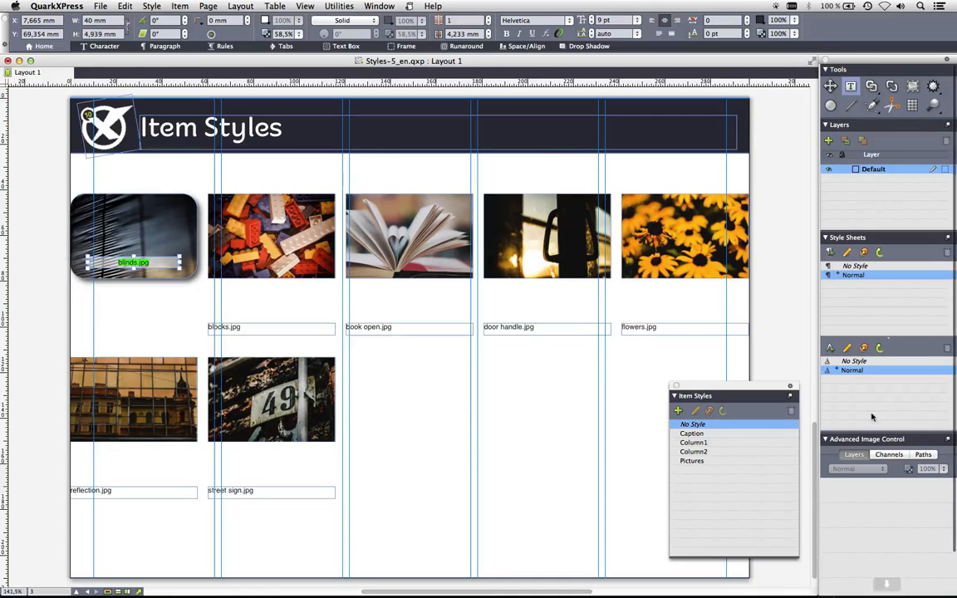
pyautogui.click(829, 253)
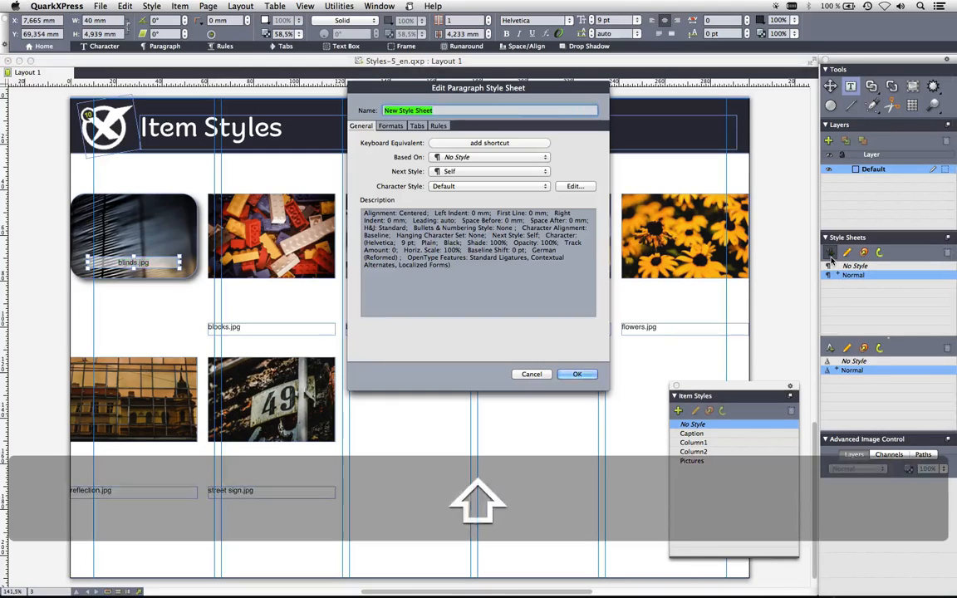
pyautogui.write('Caption')
pyautogui.press('Return')
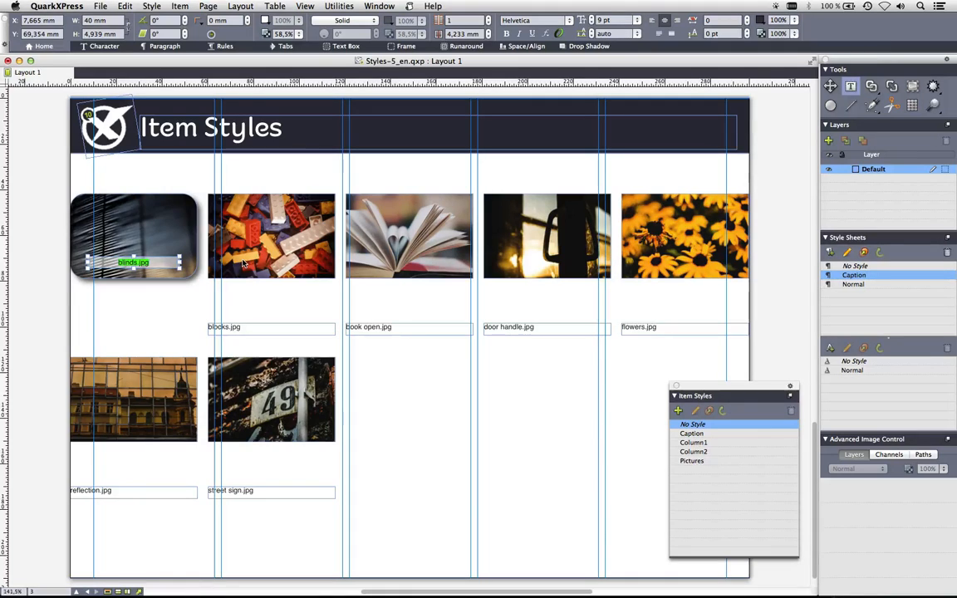
# - Apply the Pictures item style to the blocks picture box and to the five remaining unformatted picture boxes
pyautogui.click(243, 261)
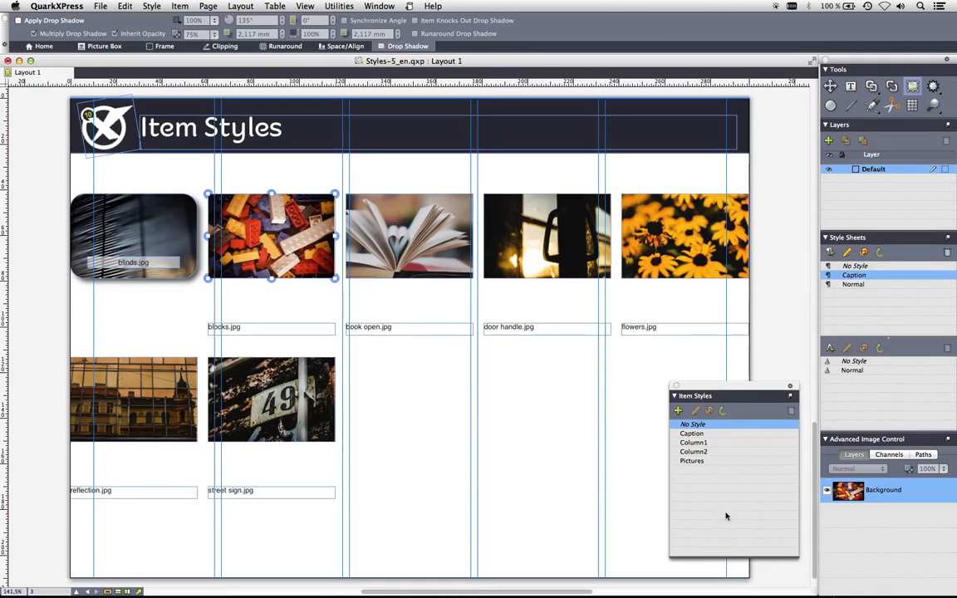
pyautogui.click(710, 460)
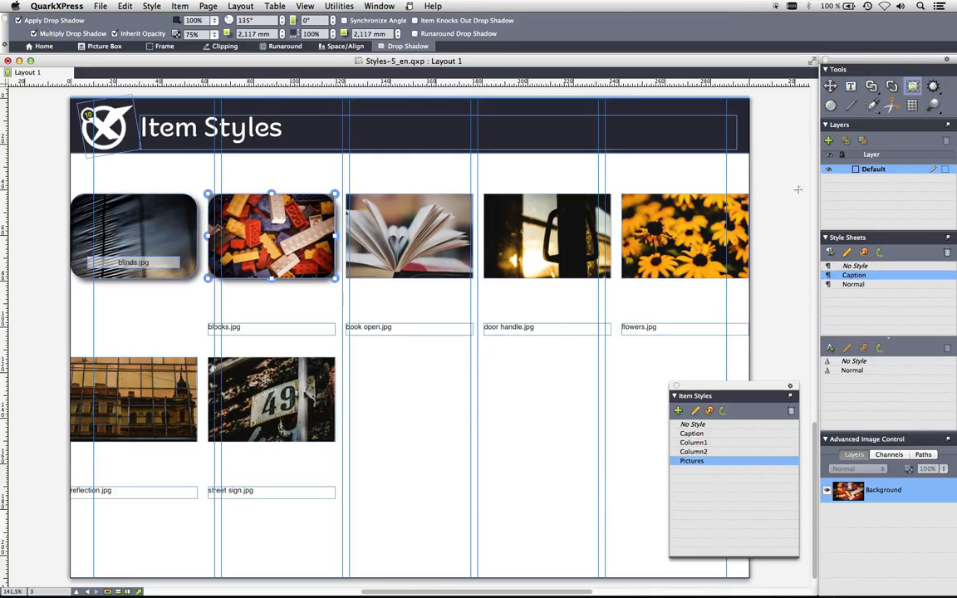
pyautogui.click(830, 86)
pyautogui.moveTo(777, 232); pyautogui.dragTo(424, 240)
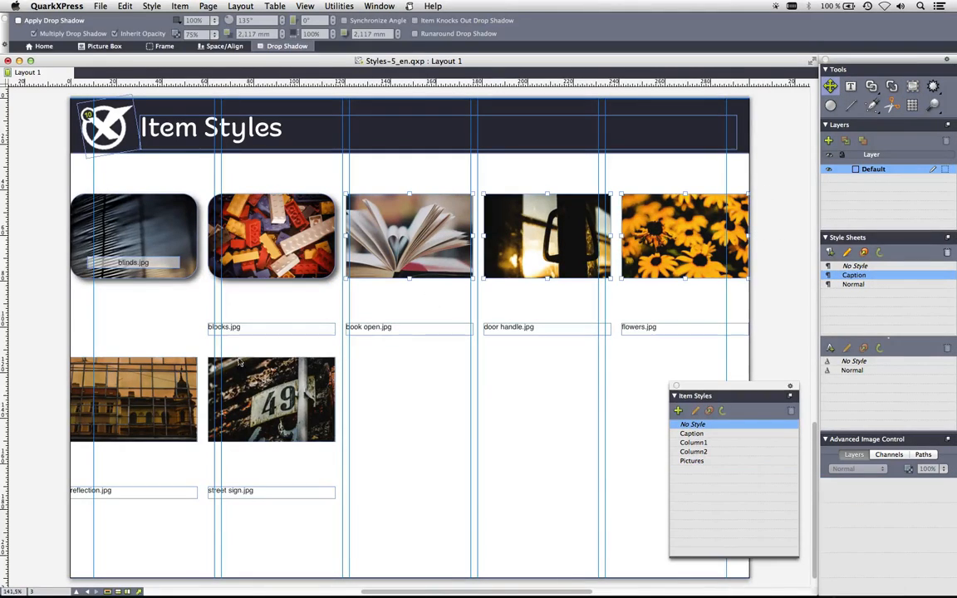
pyautogui.moveTo(190, 339); pyautogui.dragTo(248, 401)
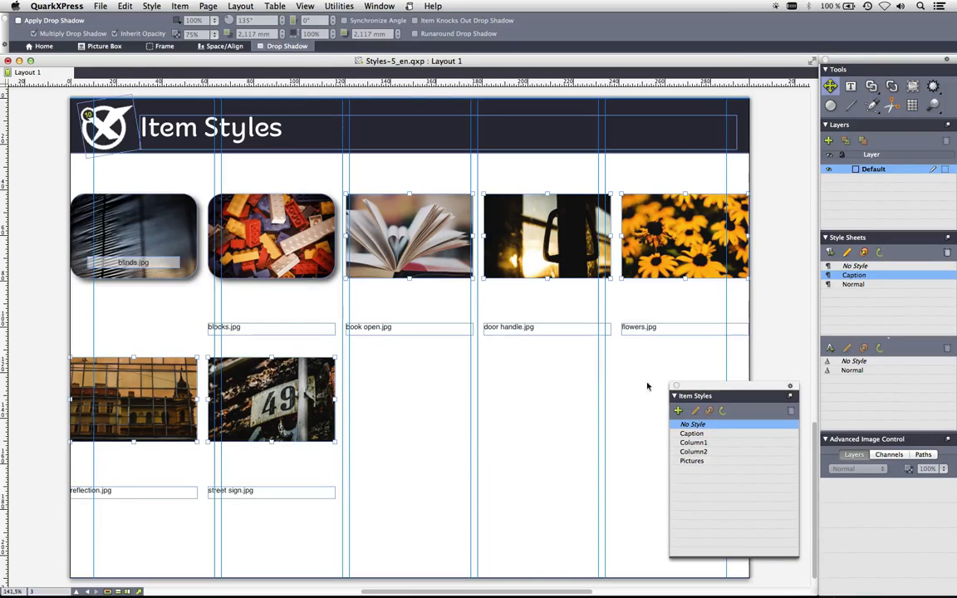
pyautogui.click(705, 461)
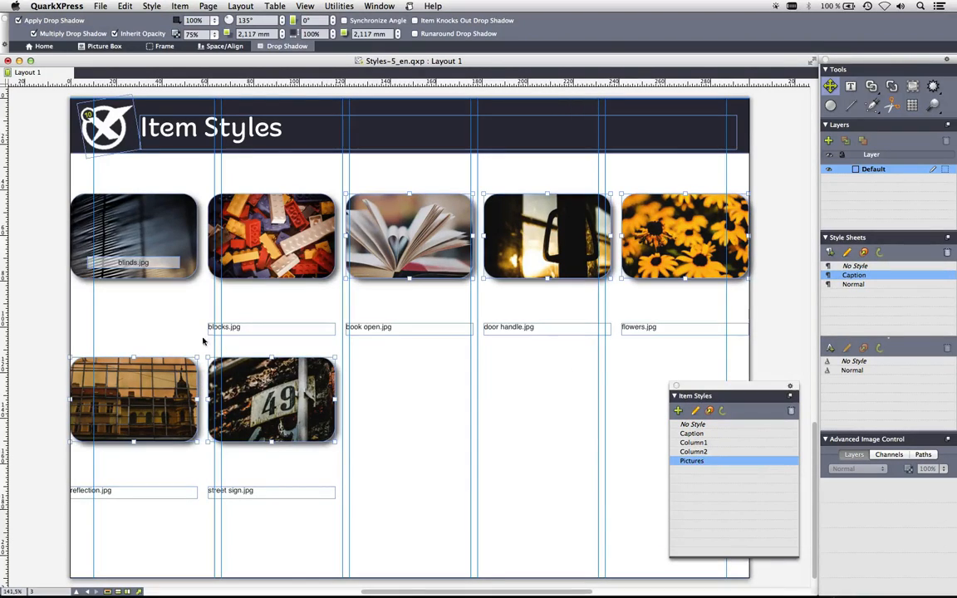
# - Apply the Caption item style to the four unformatted upper-row caption boxes and both lower-row caption boxes
pyautogui.moveTo(184, 317); pyautogui.dragTo(694, 359)
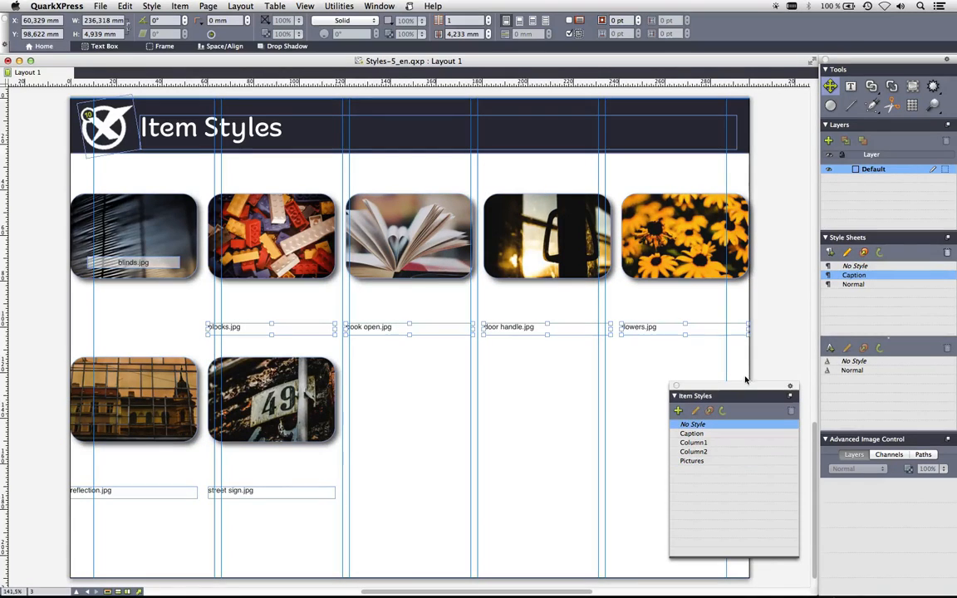
pyautogui.click(692, 433)
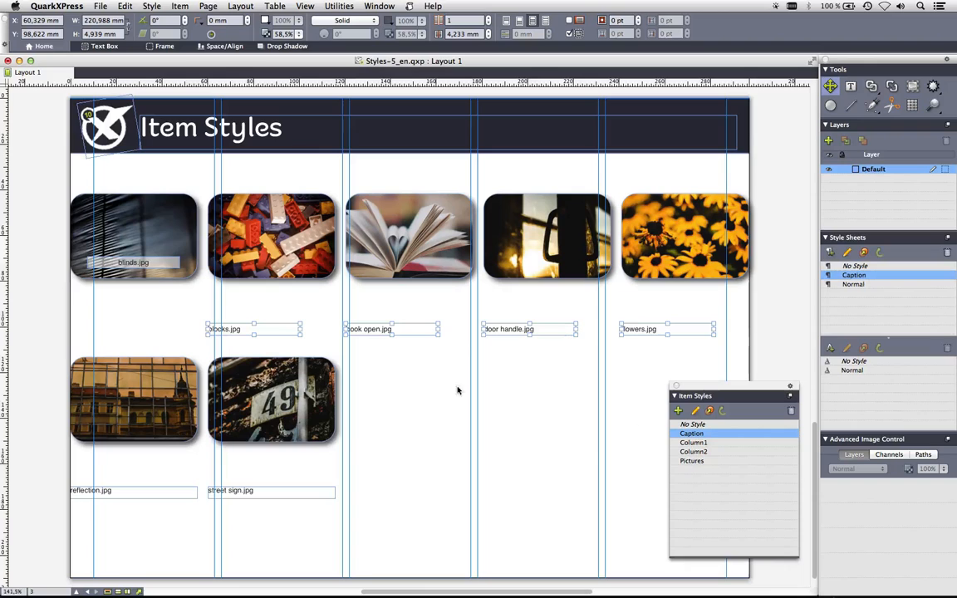
pyautogui.moveTo(48, 415); pyautogui.dragTo(350, 523)
pyautogui.click(691, 433)
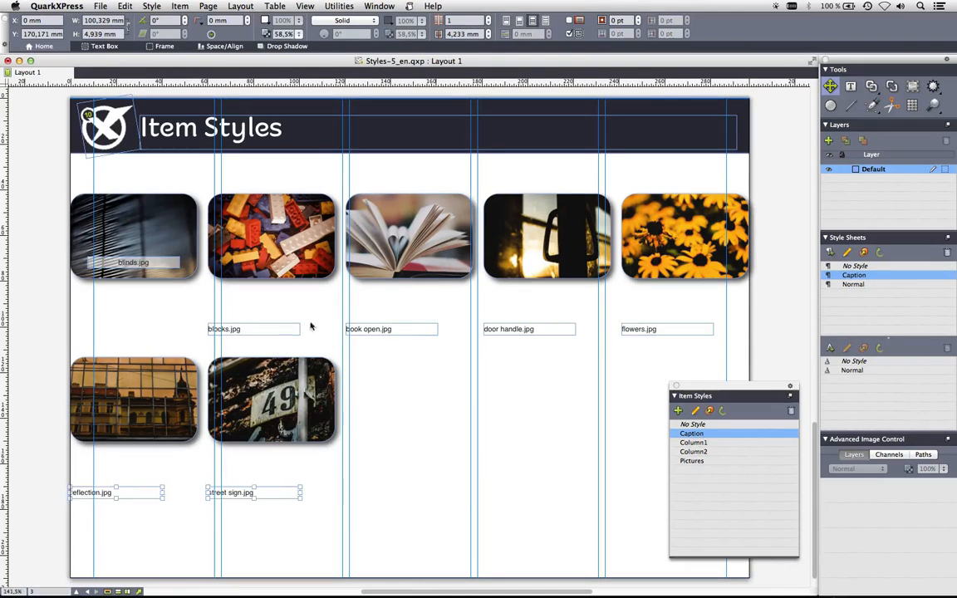
# - Move the blocks, book open, door handle and flowers captions onto their pictures, level with the blinds.jpg caption
pyautogui.moveTo(169, 274); pyautogui.dragTo(662, 332)
pyautogui.moveTo(562, 331); pyautogui.dragTo(562, 270)
pyautogui.moveTo(561, 269); pyautogui.dragTo(561, 266)
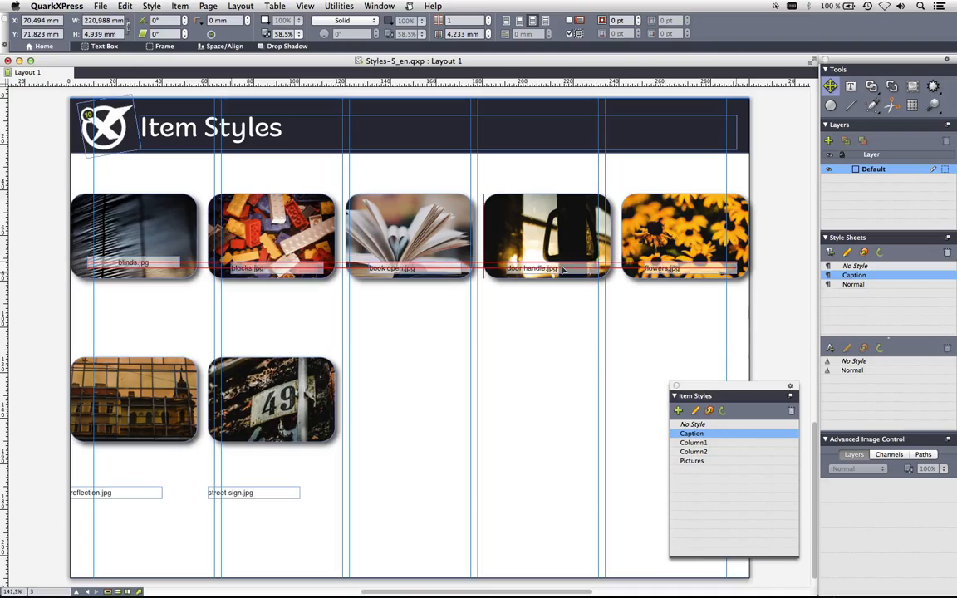
pyautogui.click(248, 316)
# - Try centre-aligning the blocks picture horizontally to its caption box, and undo that alignment
pyautogui.click(248, 262)
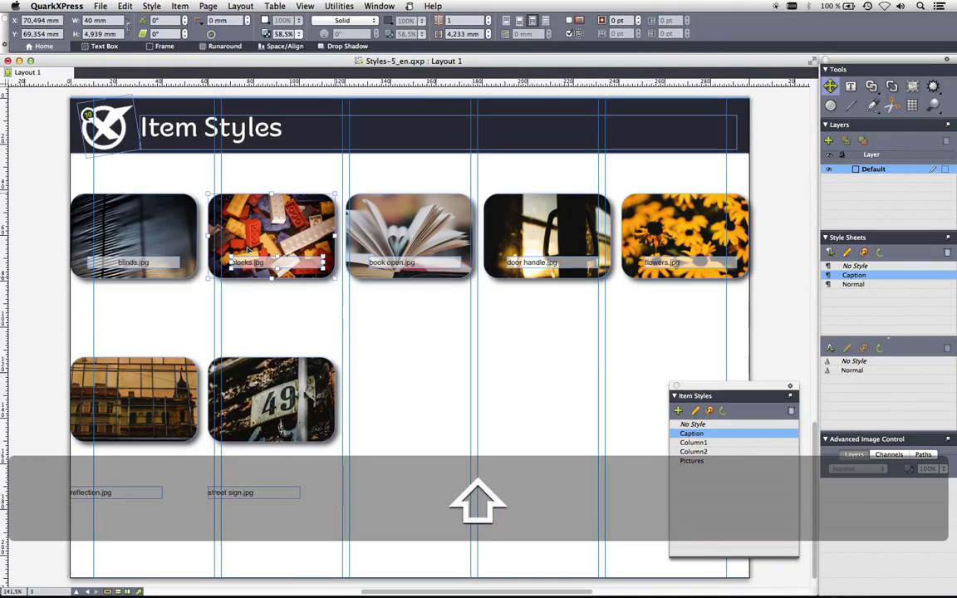
pyautogui.keyDown('shift'); pyautogui.click(234, 208); pyautogui.keyUp('shift')
pyautogui.click(181, 6)
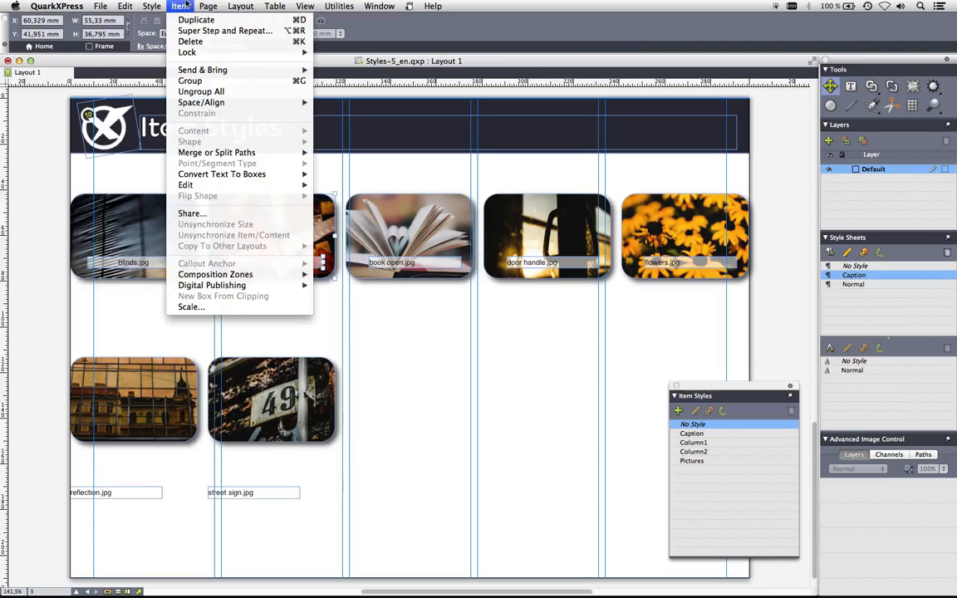
pyautogui.moveTo(199, 102)
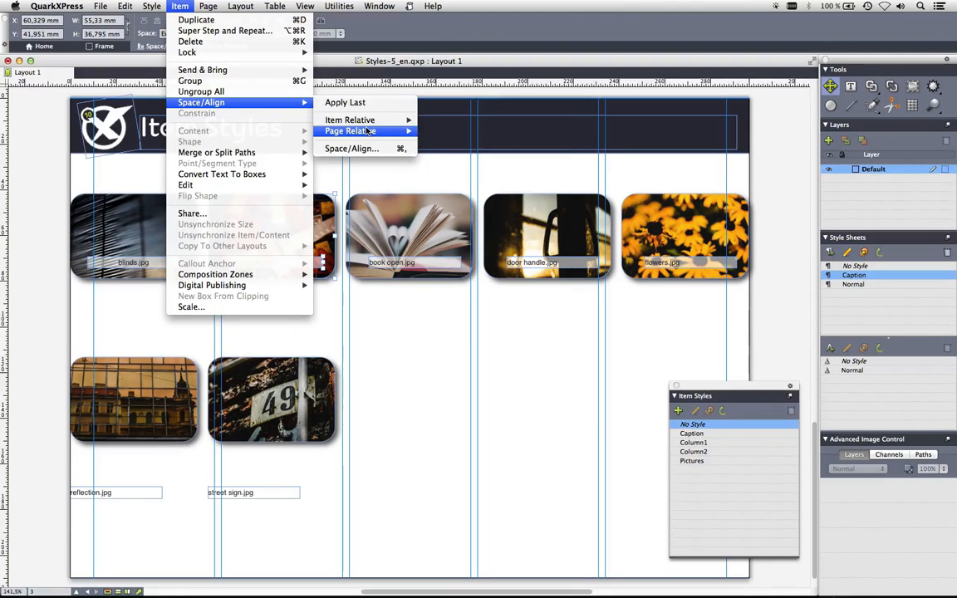
pyautogui.moveTo(366, 125)
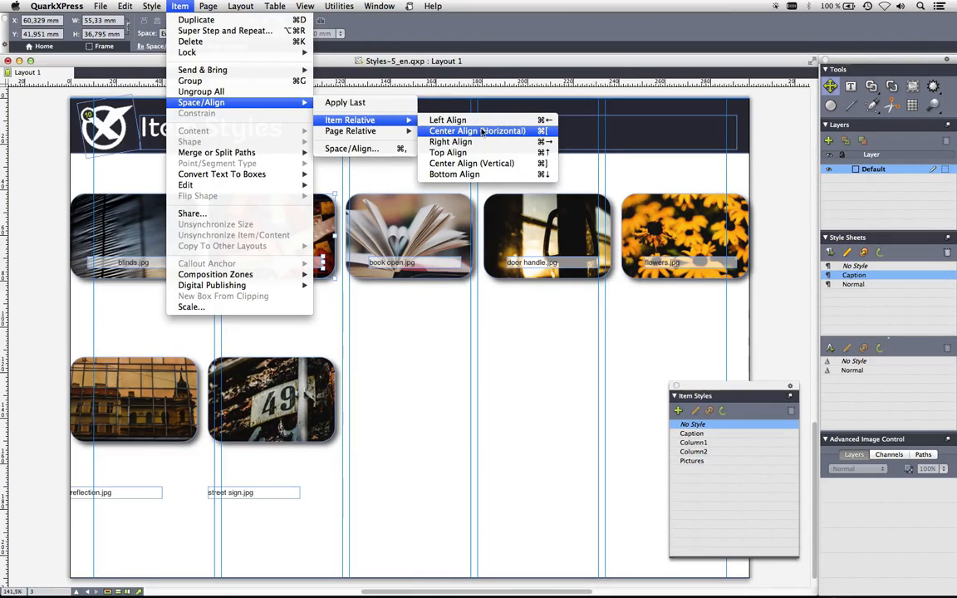
pyautogui.click(546, 133)
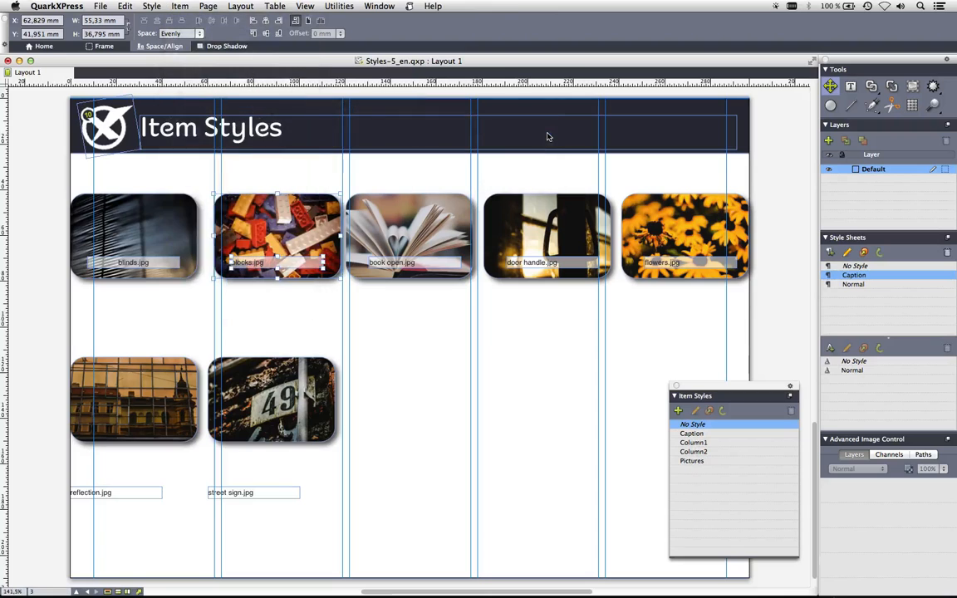
pyautogui.press('super+z')
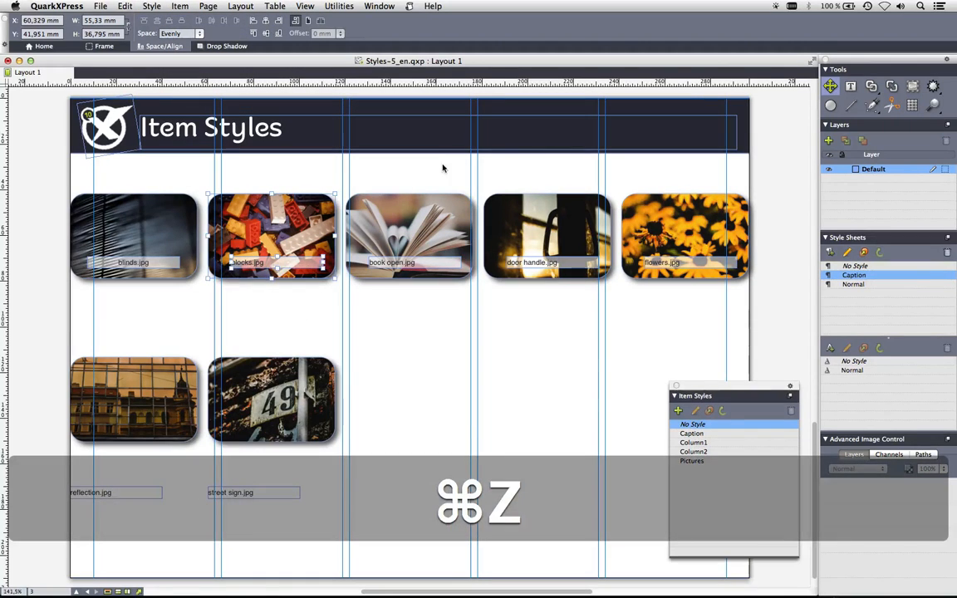
# - Centre-align the blocks.jpg caption box horizontally on its picture, using the picture as the reference item
pyautogui.click(303, 218)
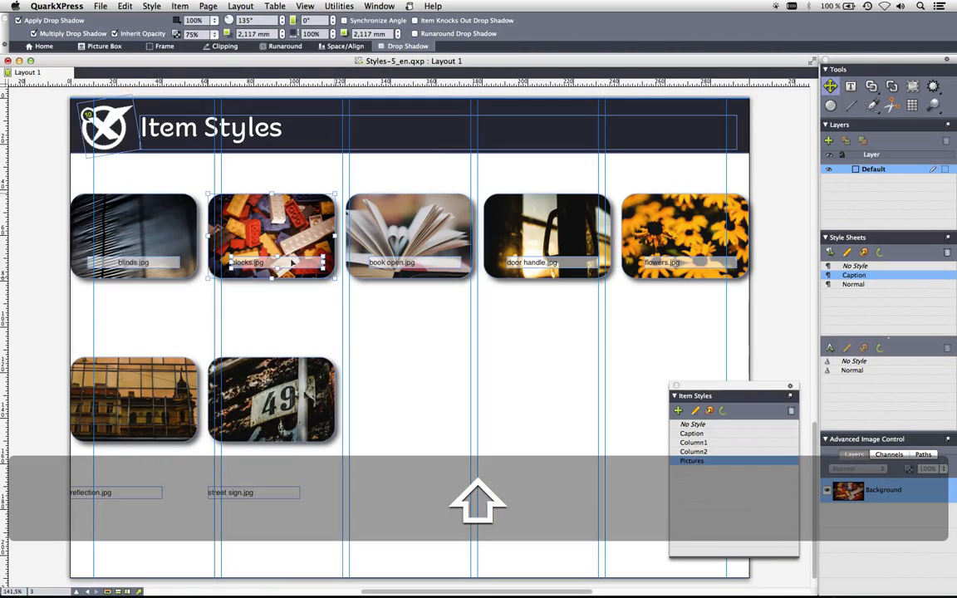
pyautogui.keyDown('shift'); pyautogui.click(264, 234); pyautogui.keyUp('shift')
pyautogui.click(180, 6)
pyautogui.moveTo(249, 102)
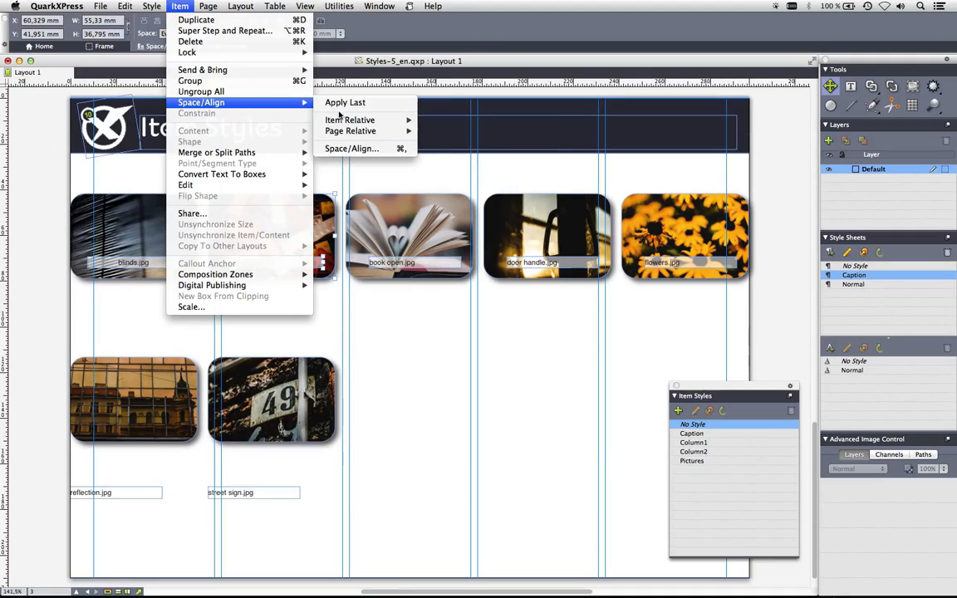
pyautogui.moveTo(357, 121)
pyautogui.click(429, 131)
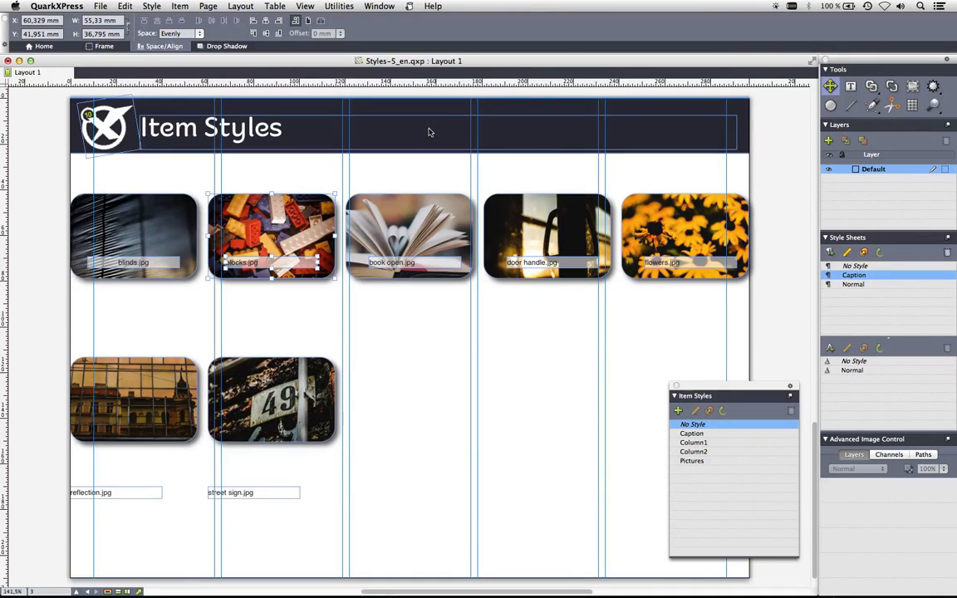
pyautogui.click(341, 315)
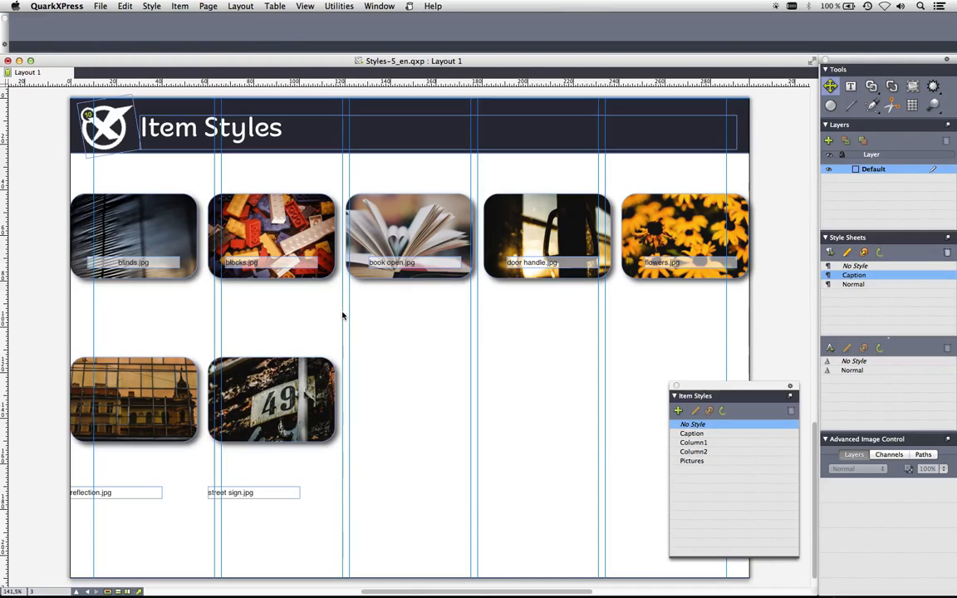
# - Set up Find/Change from the blocks.jpg caption box to search for the text ".jpg", without the font and size criteria
pyautogui.click(271, 264)
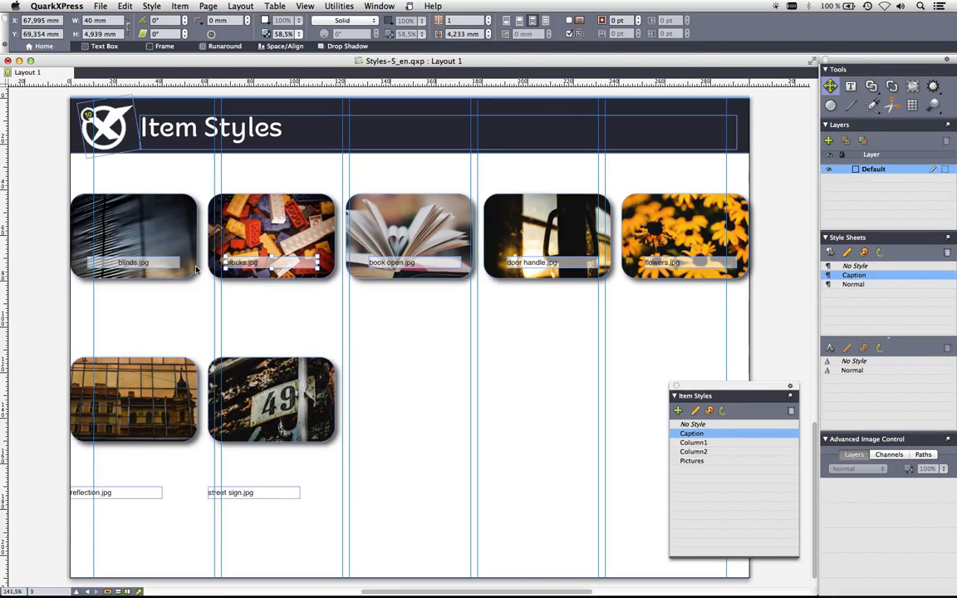
pyautogui.click(123, 5)
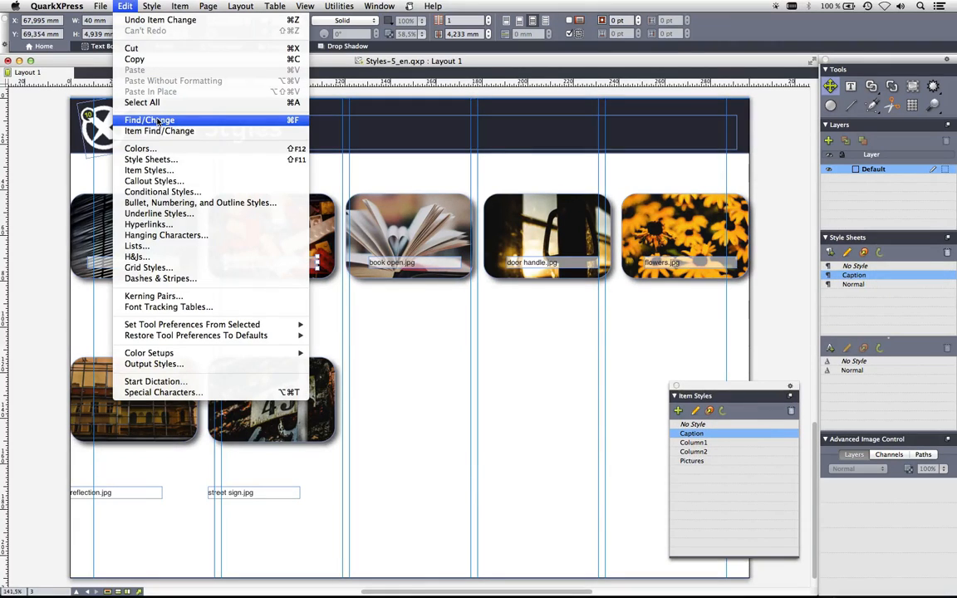
pyautogui.click(157, 121)
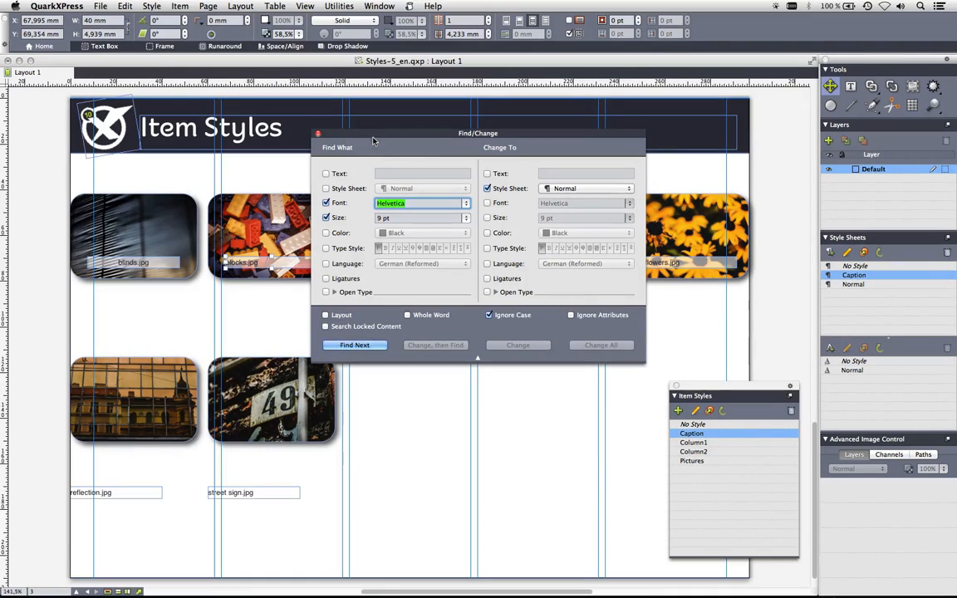
pyautogui.moveTo(373, 140); pyautogui.dragTo(399, 282)
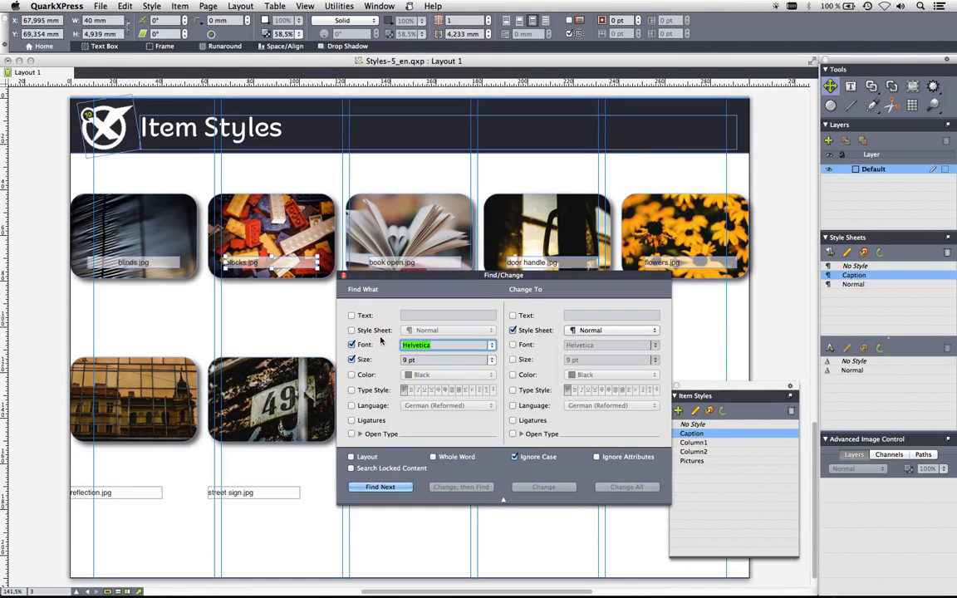
pyautogui.click(351, 345)
pyautogui.click(351, 360)
pyautogui.click(351, 315)
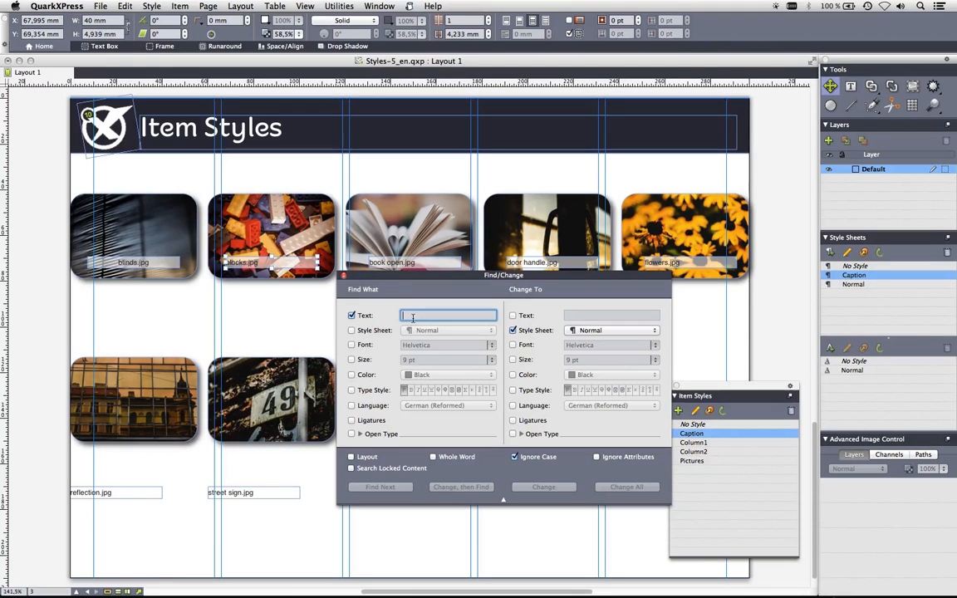
pyautogui.write('.jpg')
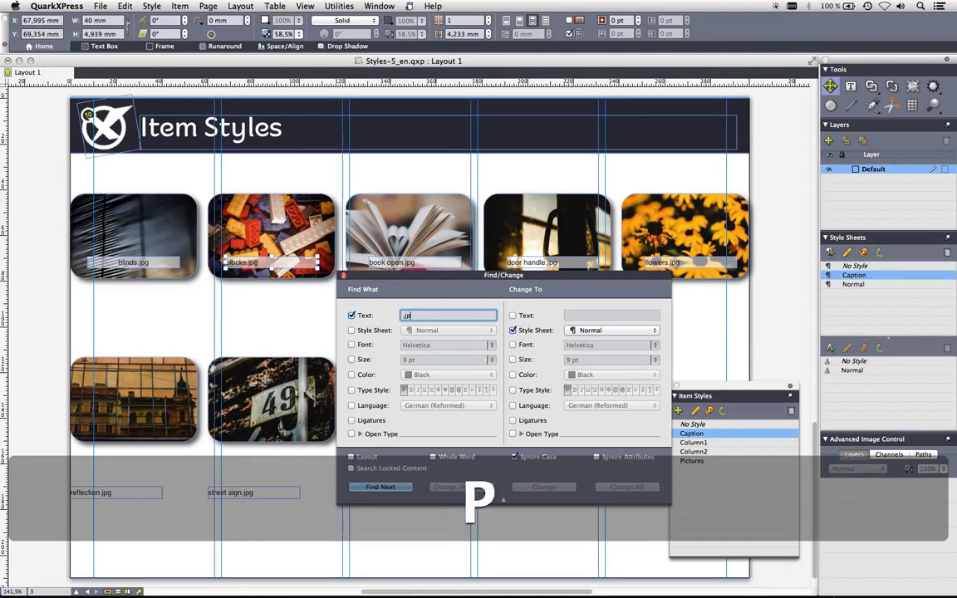
# - Replace ".jpg" with empty text and the Caption style sheet in the blocks caption
pyautogui.click(513, 316)
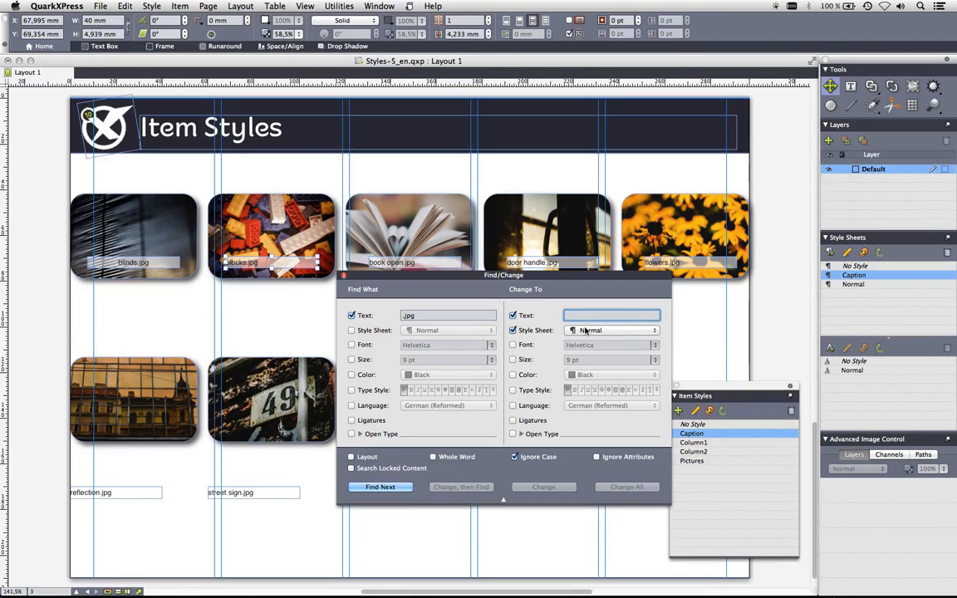
pyautogui.click(588, 330)
pyautogui.click(590, 320)
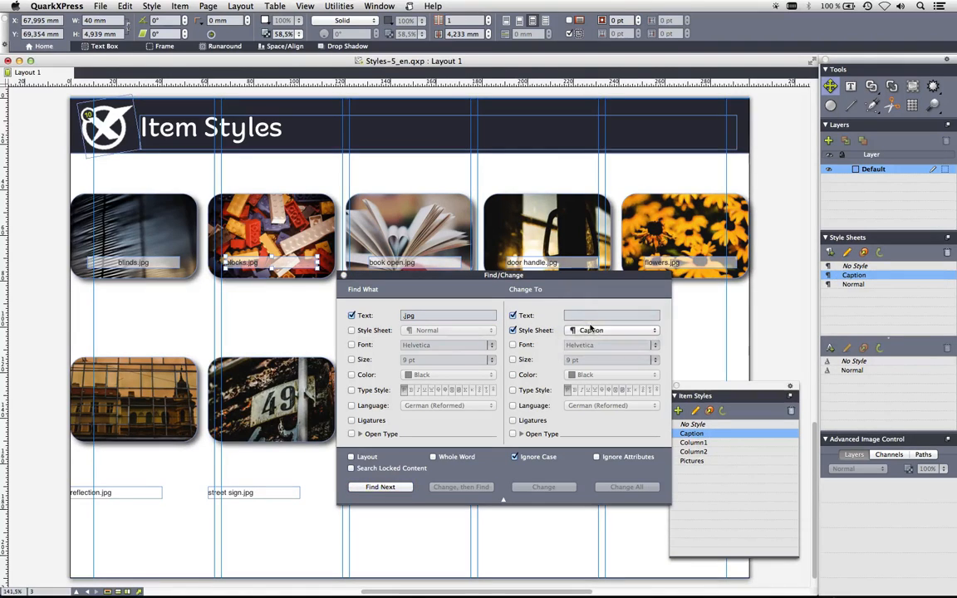
pyautogui.keyDown('alt'); pyautogui.click(397, 486); pyautogui.keyUp('alt')
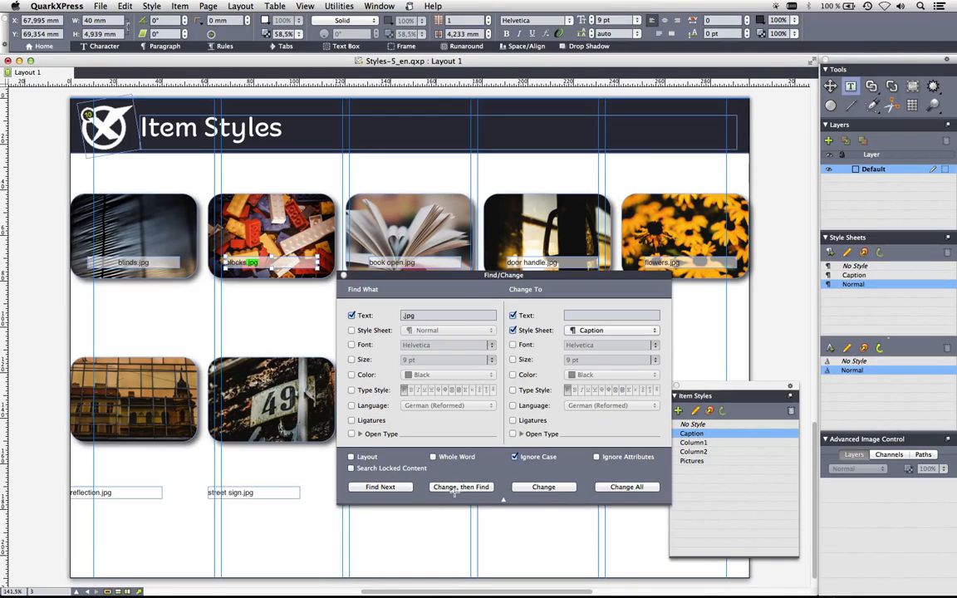
pyautogui.click(626, 486)
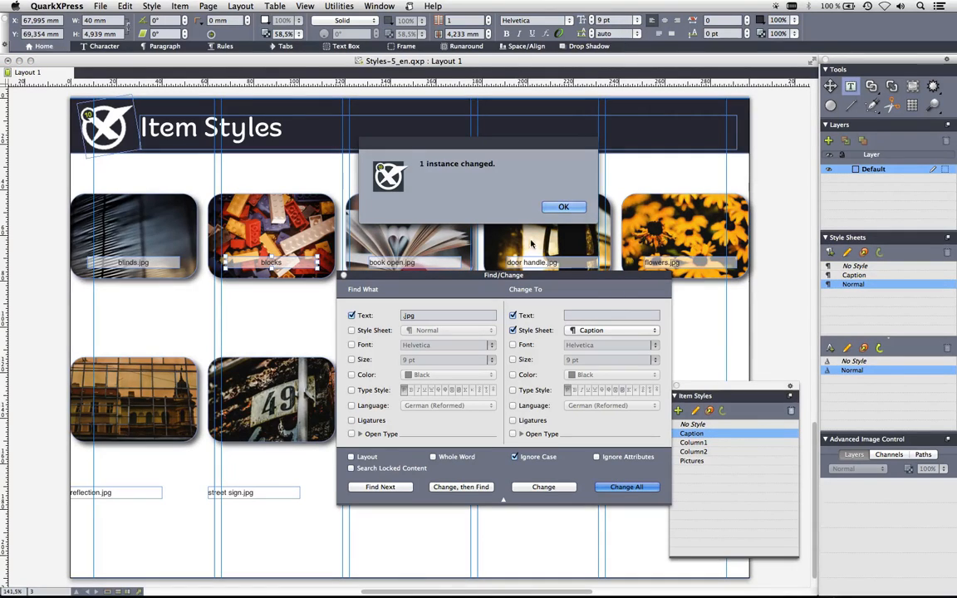
pyautogui.click(563, 207)
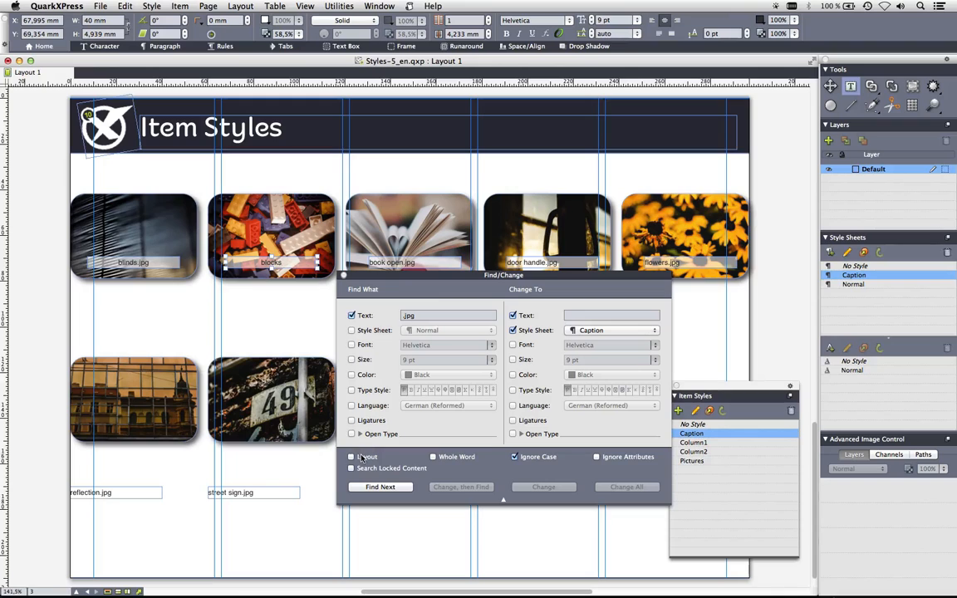
# - Extend the search to the whole layout and replace every remaining ".jpg" with empty text and the Caption style sheet
pyautogui.keyDown('alt'); pyautogui.click(397, 487); pyautogui.keyUp('alt')
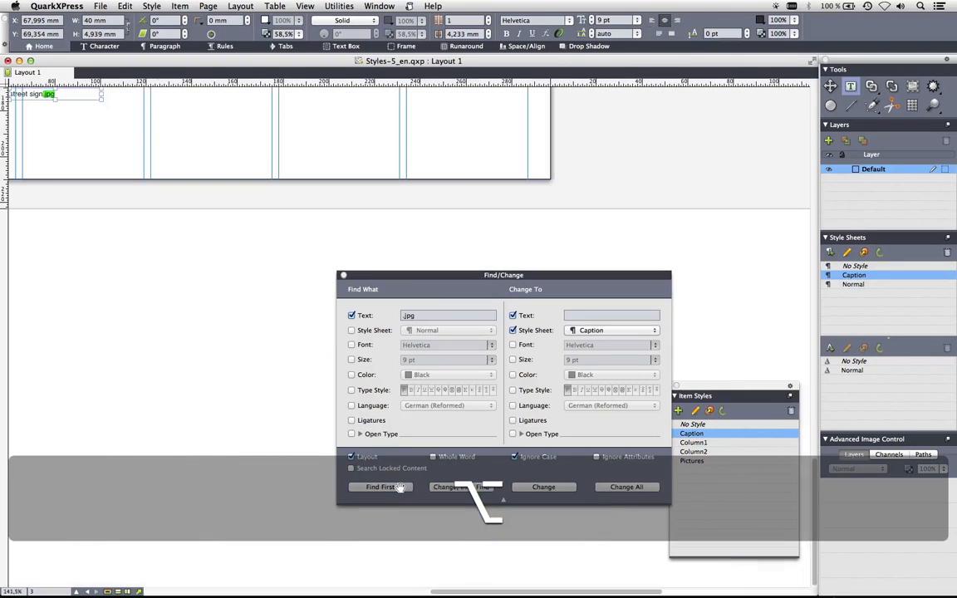
pyautogui.click(626, 487)
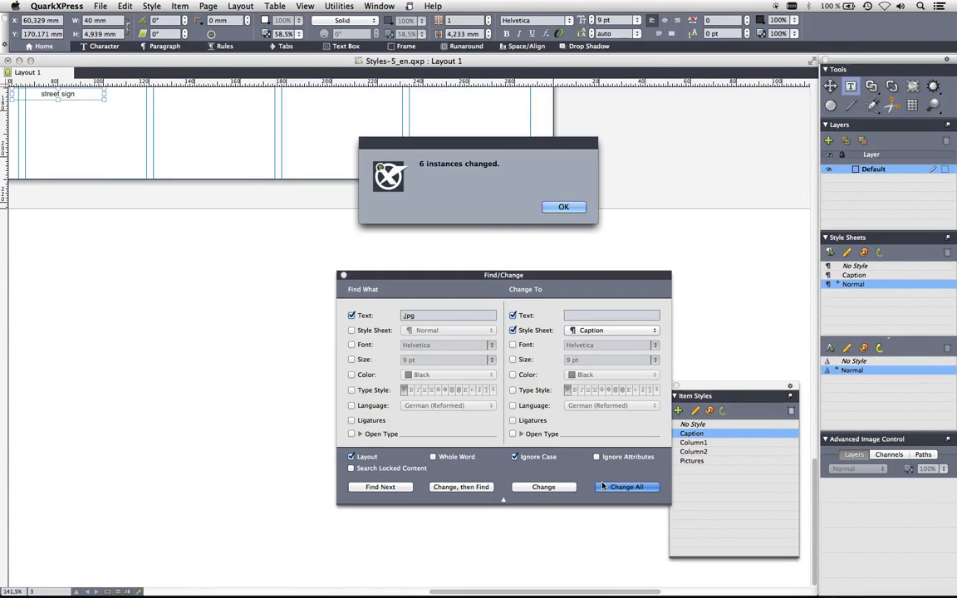
pyautogui.click(563, 207)
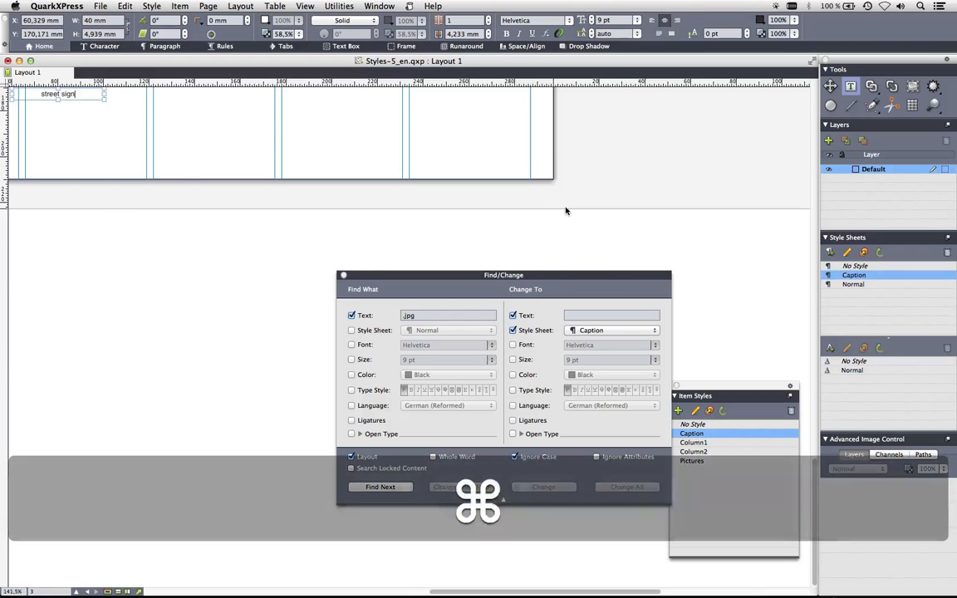
pyautogui.press('super+0')
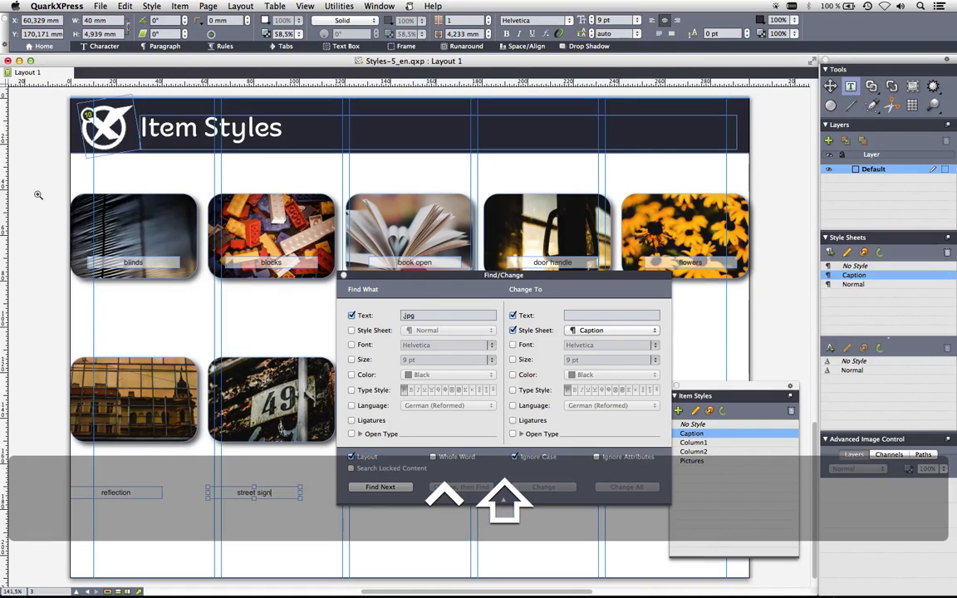
pyautogui.moveTo(44, 189); pyautogui.dragTo(214, 312)
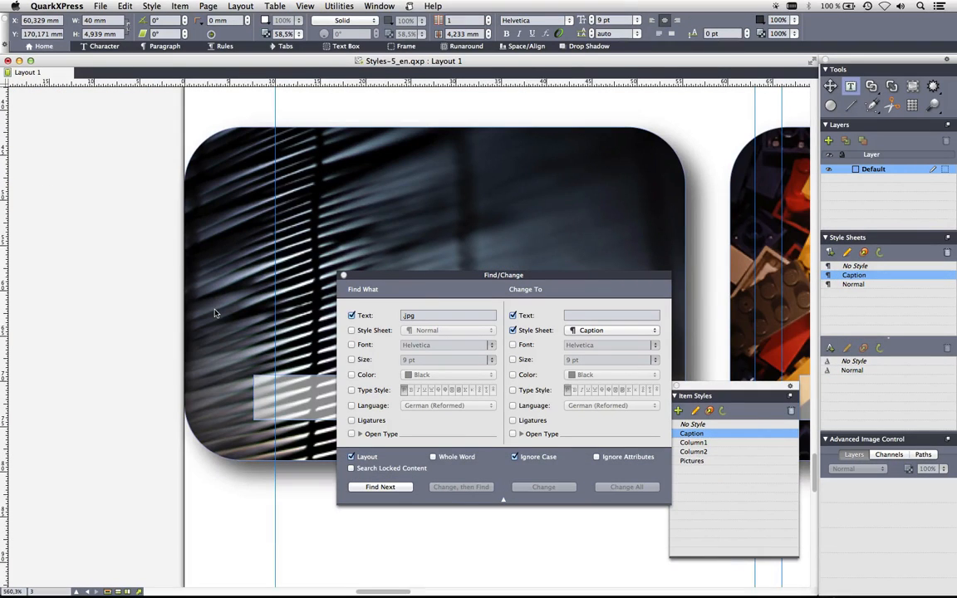
# - Close Find/Change, review the cleaned-up blinds and blocks captions up close, and view the whole page with nothing selected
pyautogui.click(343, 274)
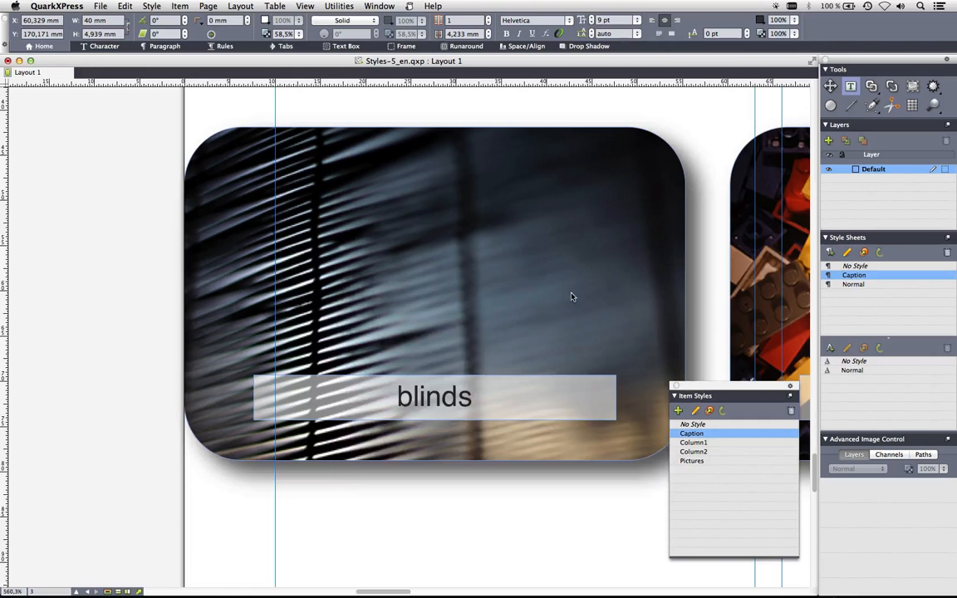
pyautogui.moveTo(393, 284); pyautogui.dragTo(102, 220)
pyautogui.moveTo(561, 245); pyautogui.dragTo(327, 258)
pyautogui.click(410, 368)
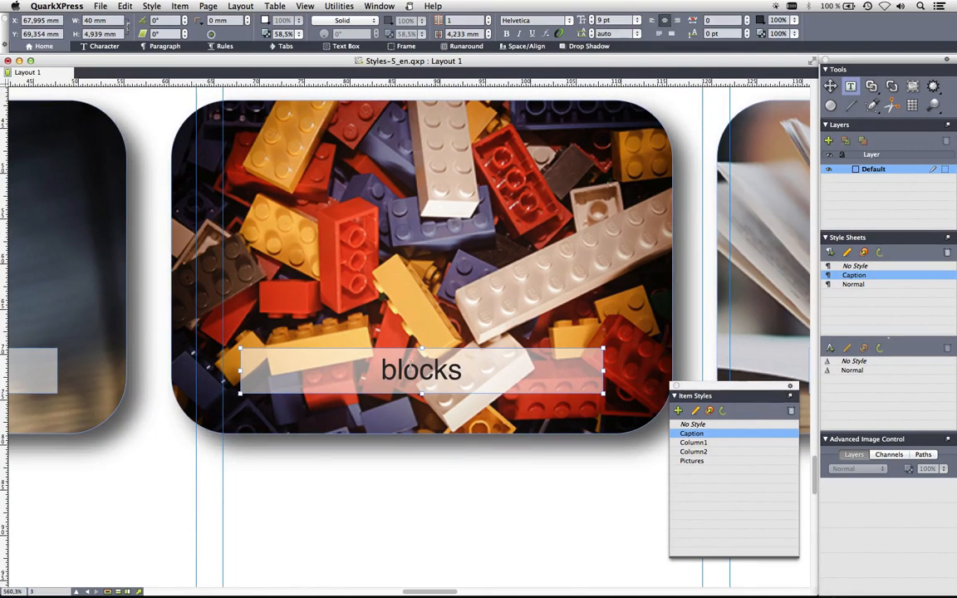
pyautogui.press('super+0')
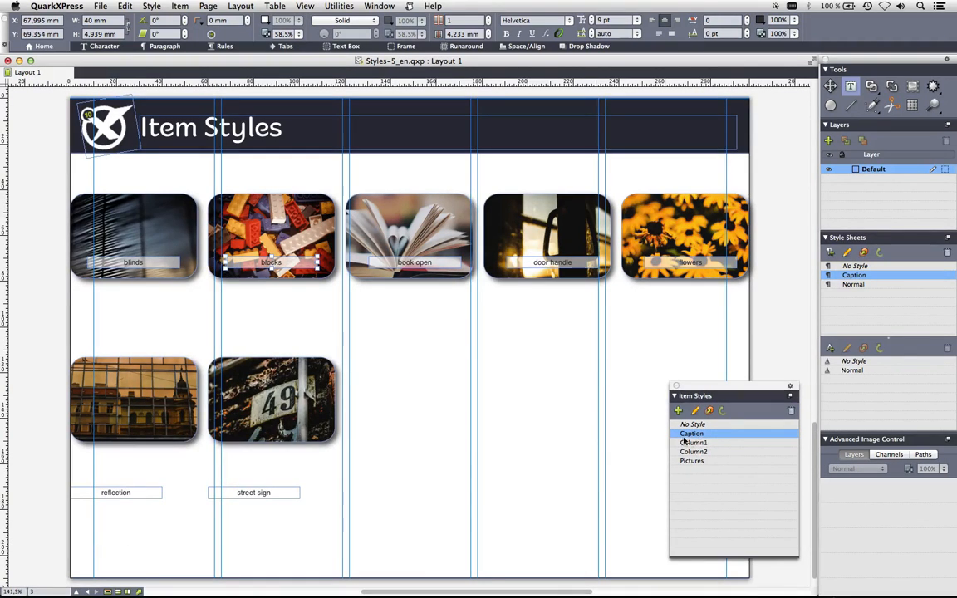
pyautogui.click(588, 412)
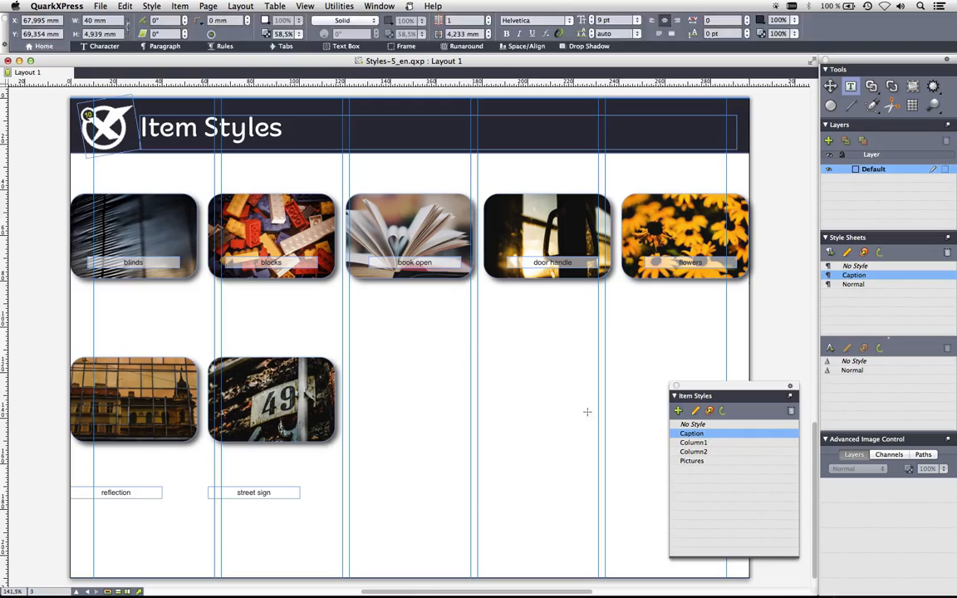
pyautogui.rightClick(697, 463)
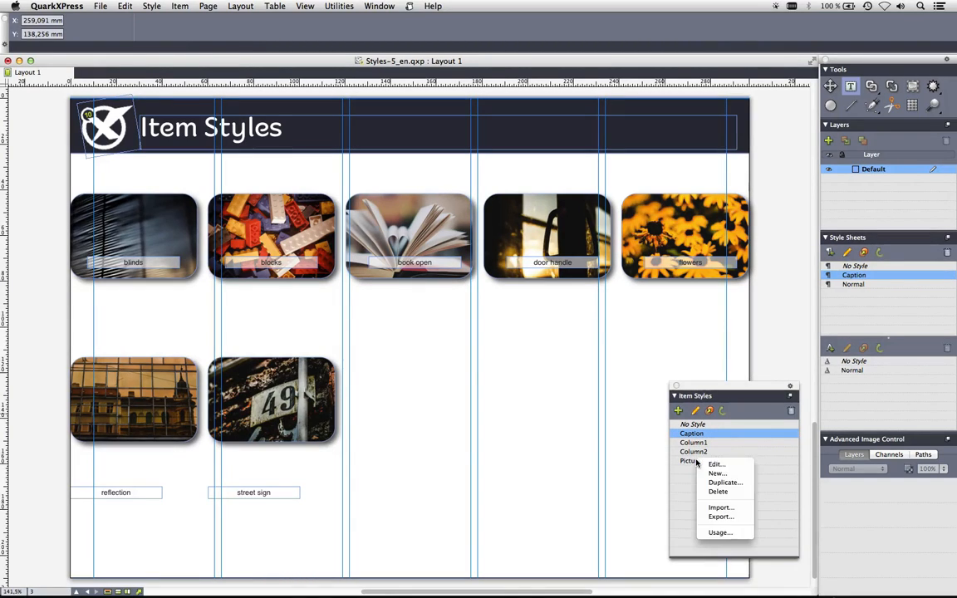
pyautogui.click(715, 464)
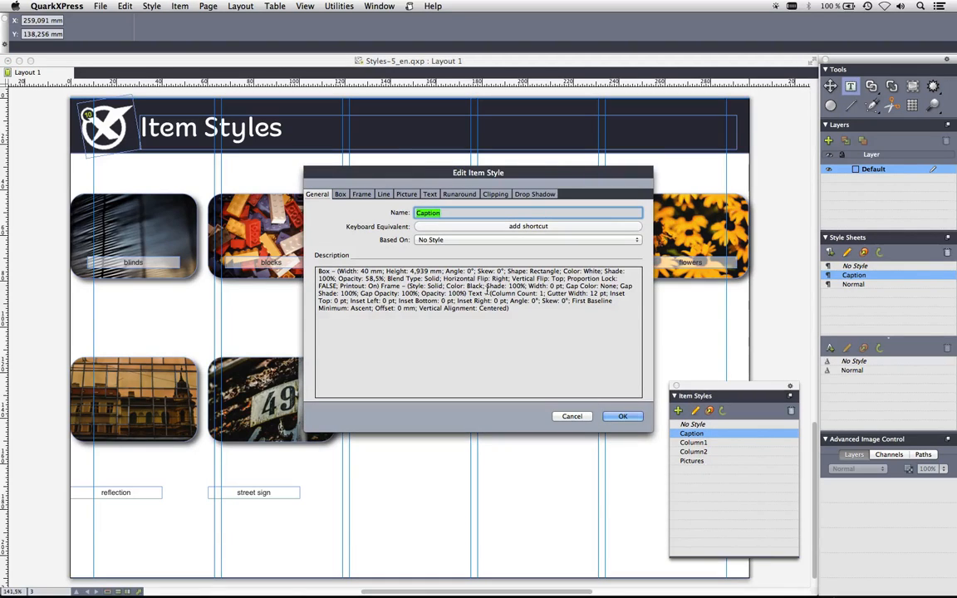
pyautogui.click(541, 195)
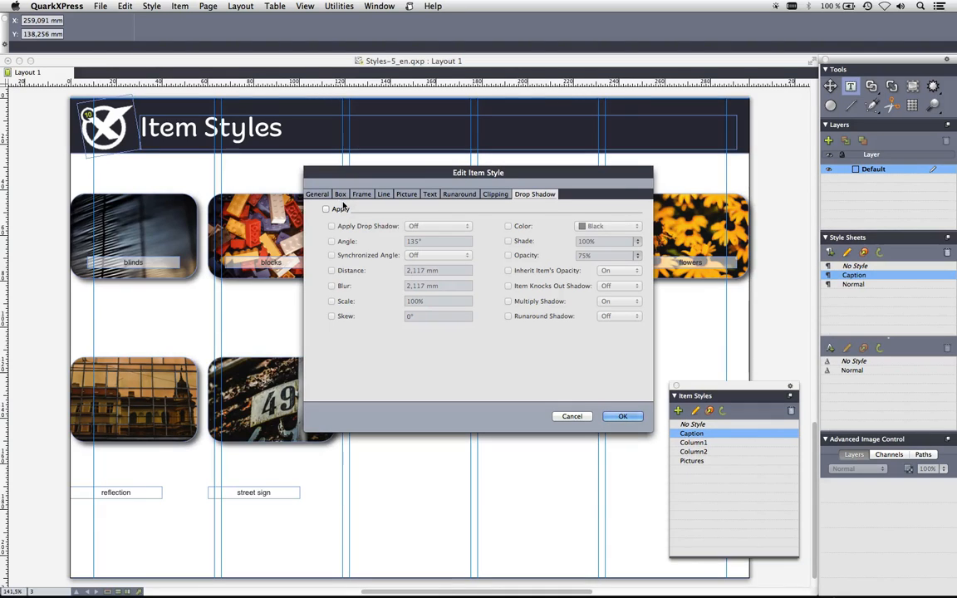
pyautogui.click(571, 415)
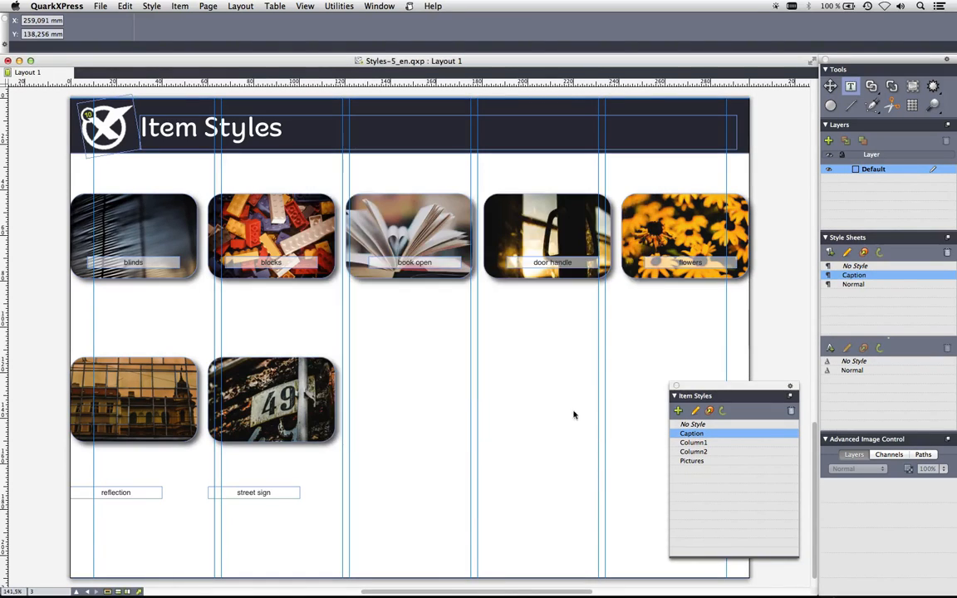
pyautogui.rightClick(695, 464)
pyautogui.click(716, 474)
pyautogui.click(571, 415)
# - Edit the Pictures item style to set its drop shadow distance to 5 mm
pyautogui.click(729, 462)
pyautogui.click(695, 411)
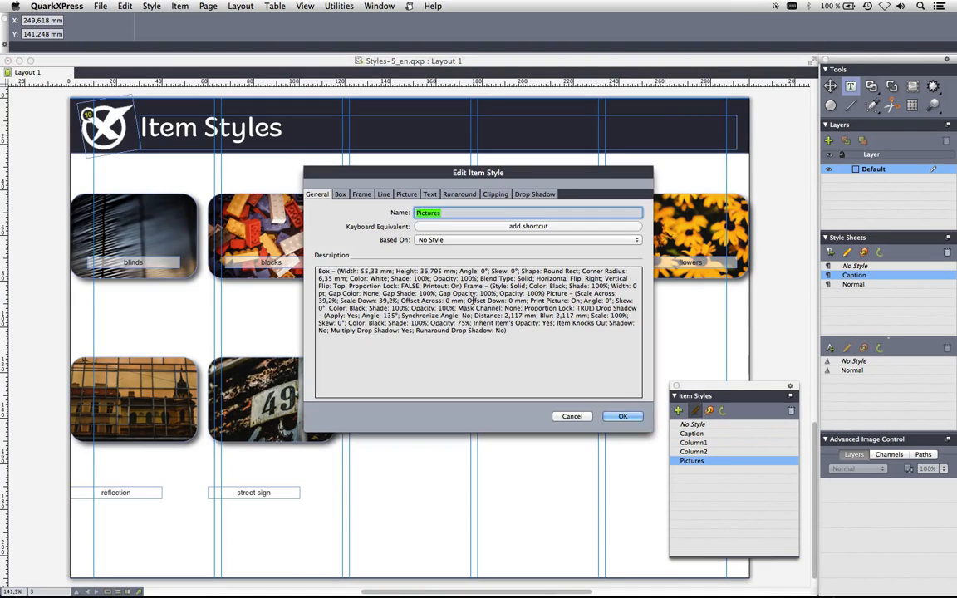
pyautogui.click(534, 193)
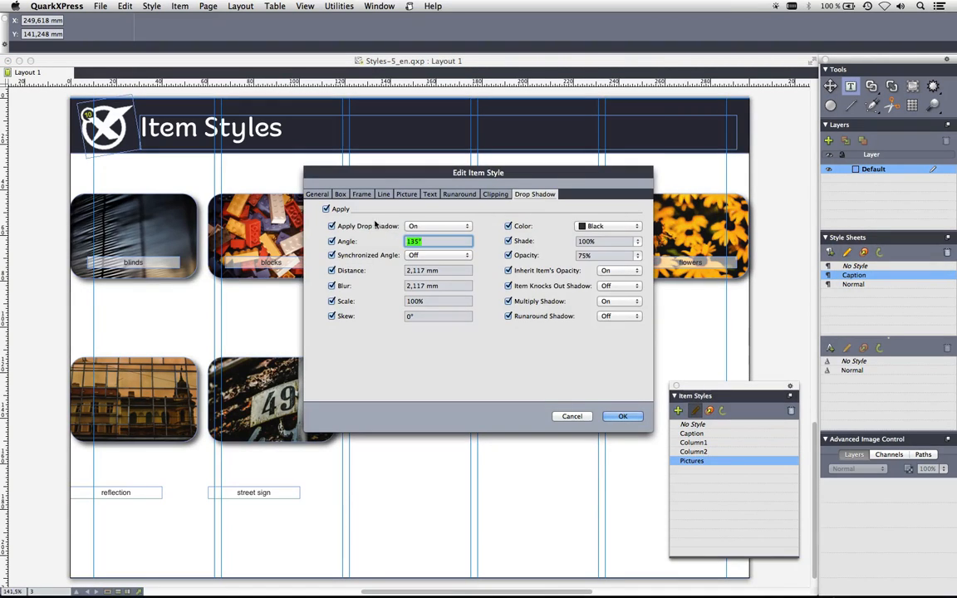
pyautogui.click(423, 271)
pyautogui.doubleClick(423, 272)
pyautogui.write('5')
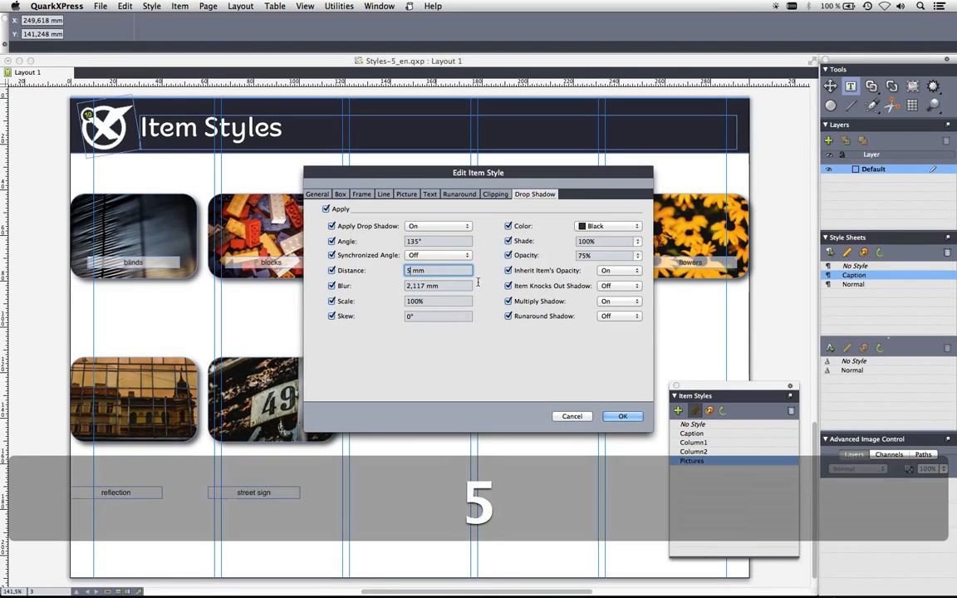
pyautogui.click(621, 416)
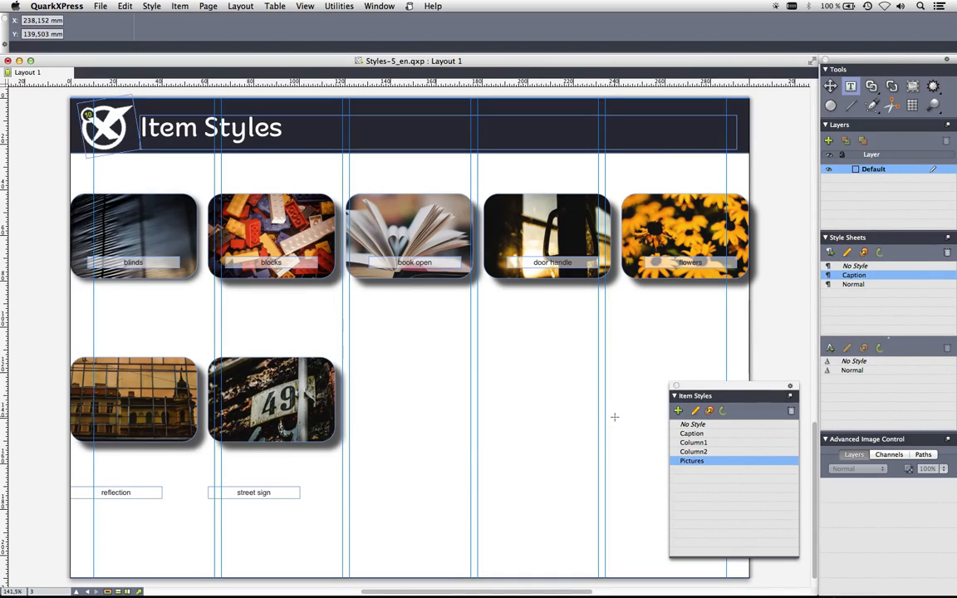
# - Apply the Pictures item style to the blinds picture box
pyautogui.click(179, 228)
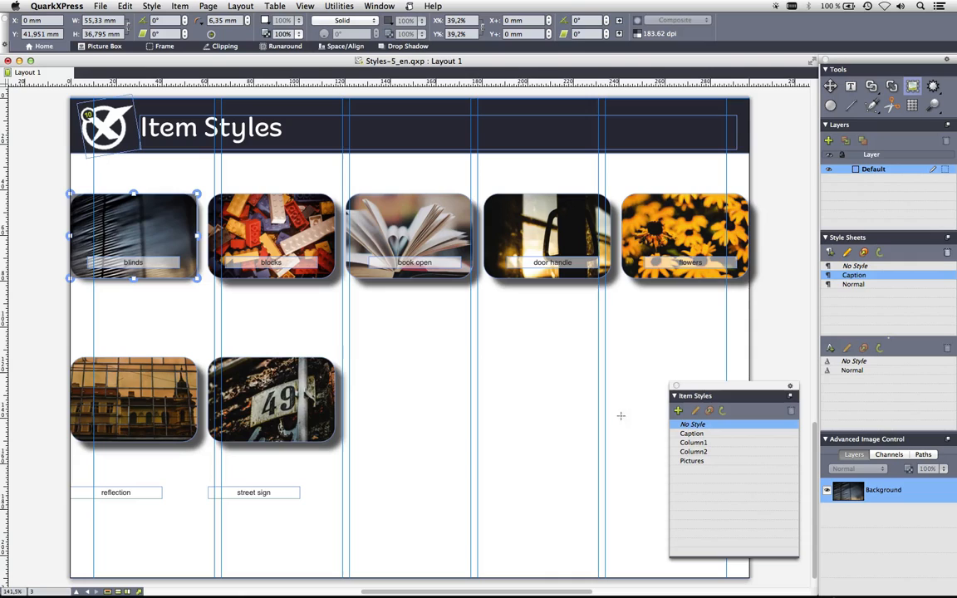
pyautogui.click(719, 461)
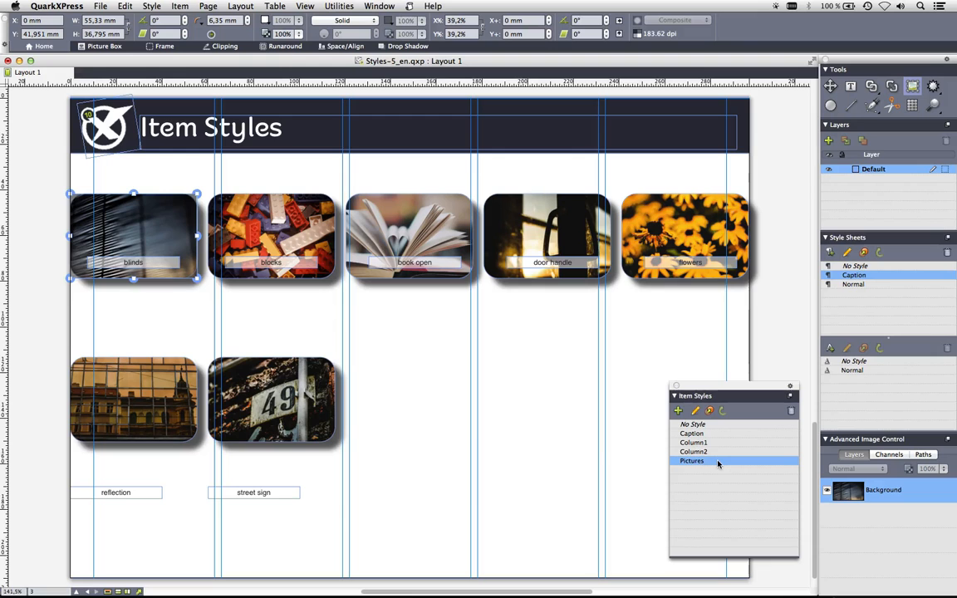
# - Switch to PowerPoint and start the slide show from the "Class 1: Styles" slide
pyautogui.hotkey('alt', 'space')
pyautogui.write('pp')
pyautogui.press('Return')
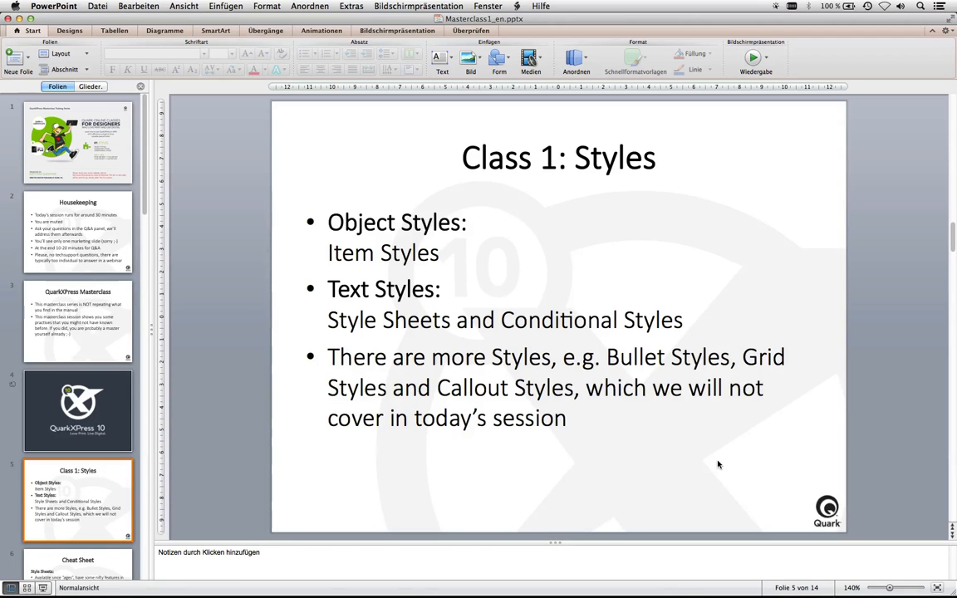
pyautogui.click(43, 587)
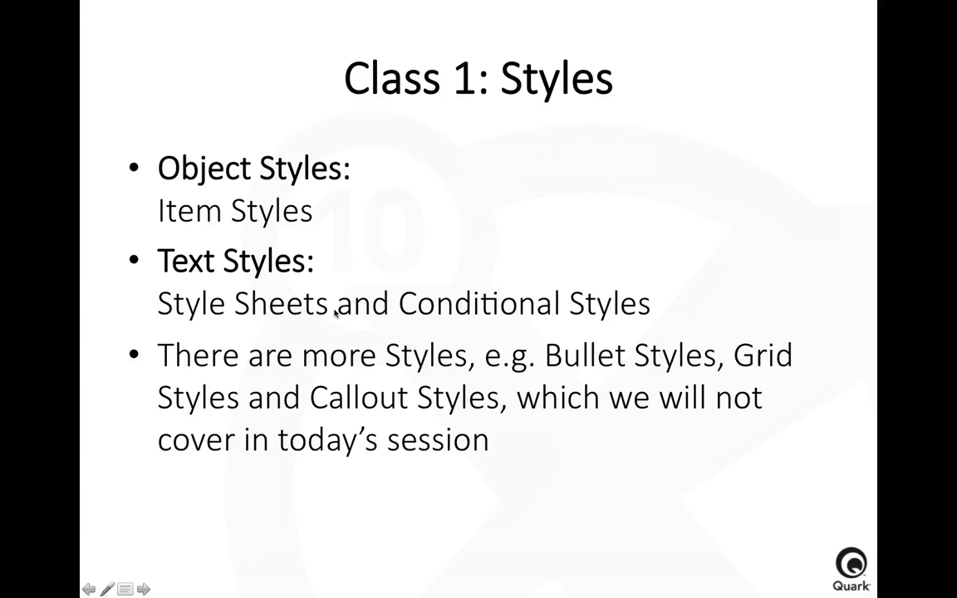
# - Advance the slide show to the Cheat Sheet slide about Conditional Styles (CS)
pyautogui.press('Right')
pyautogui.press('Right')
pyautogui.press('Right')
pyautogui.press('Right')
pyautogui.press('Right')
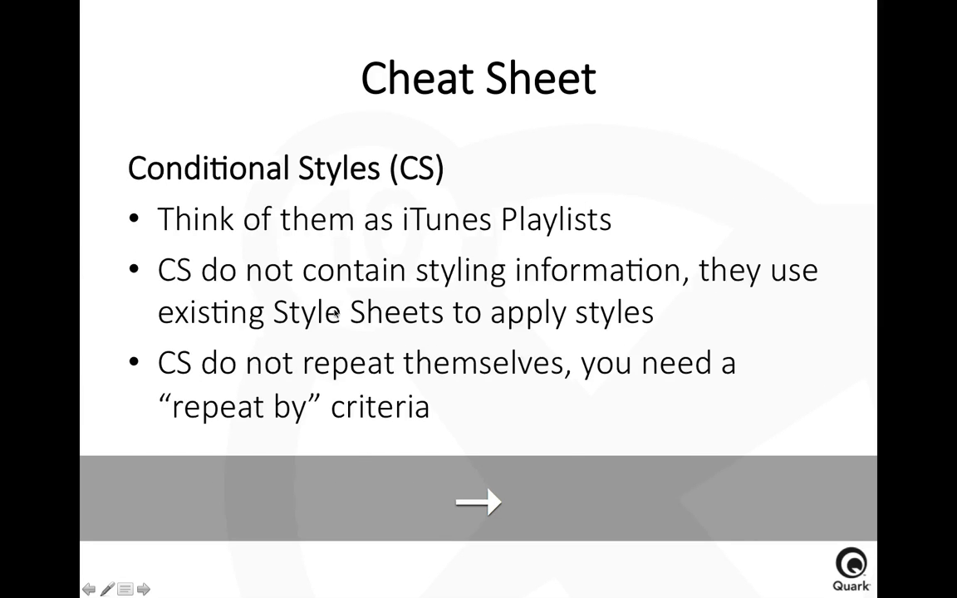